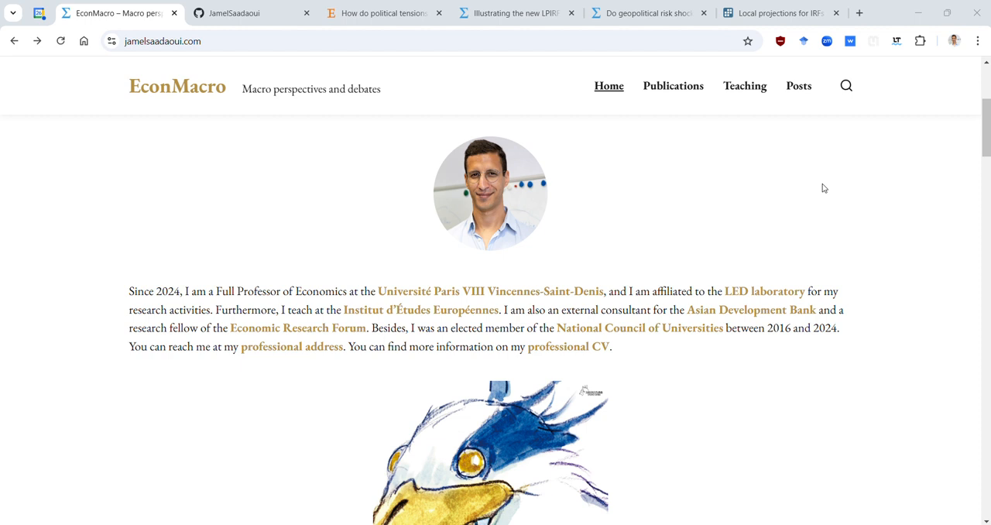
Open the author's GitHub profile from the scientific social networks section of the EconMacro homepage
{"action": "scroll", "coordinate": [824, 189], "scroll_direction": "down", "scroll_amount": 5}
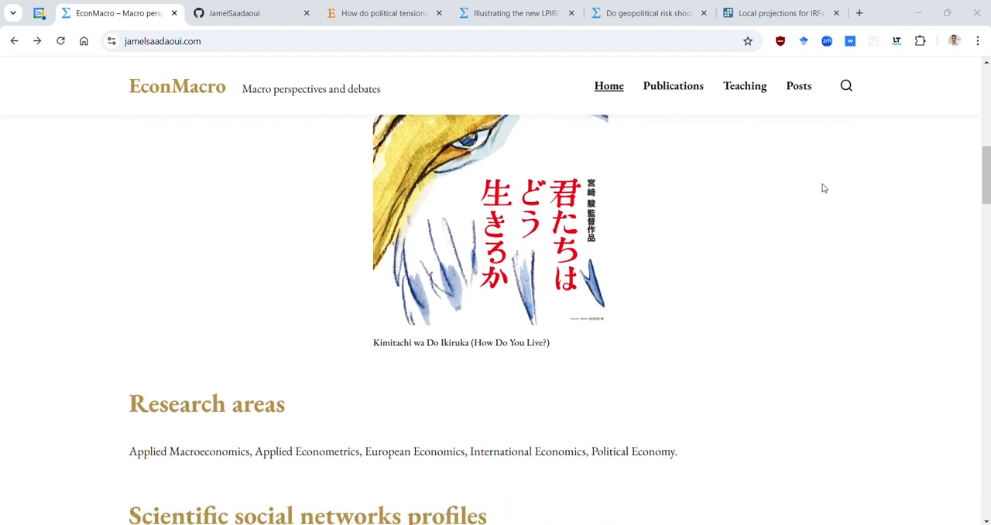
{"action": "scroll", "coordinate": [824, 188], "scroll_direction": "down", "scroll_amount": 3}
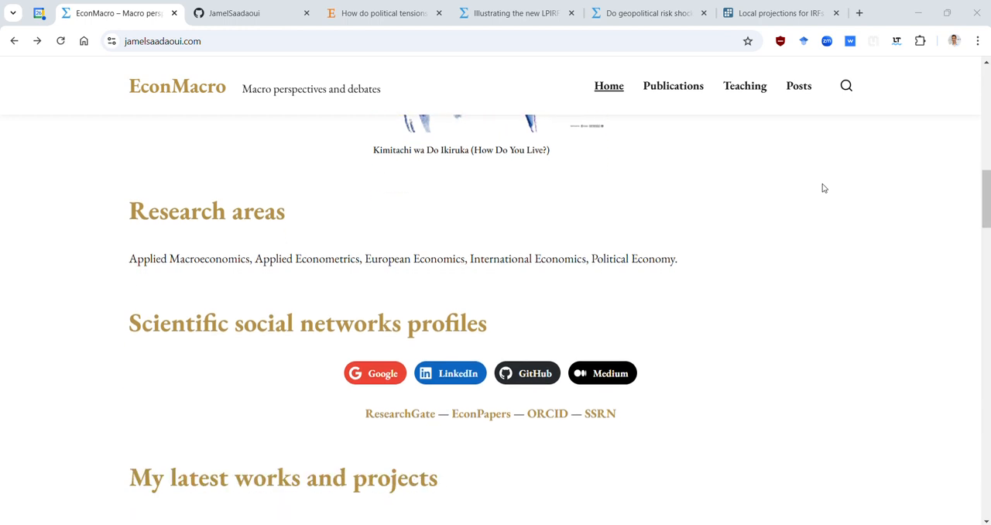
{"action": "left_click", "coordinate": [540, 379]}
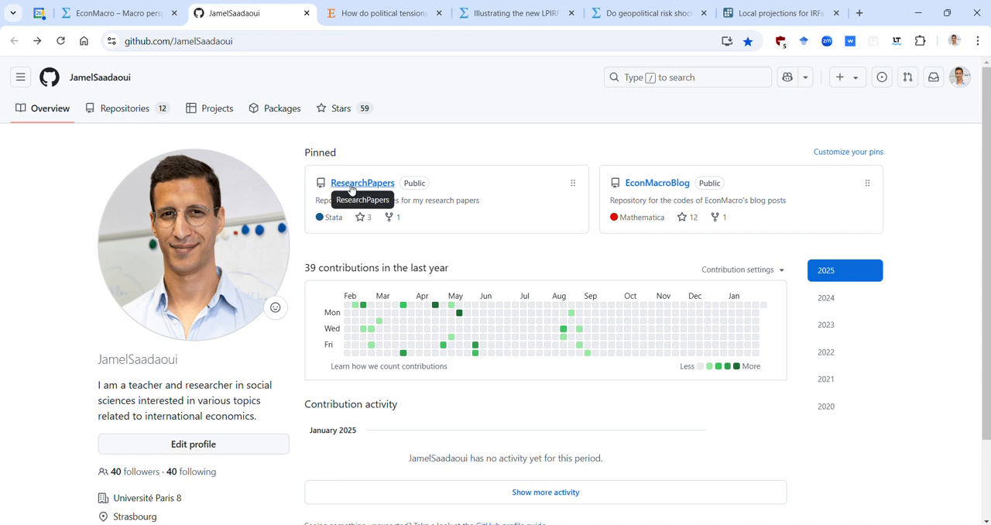
Open the pinned EconMacroBlog repository and look through its folders and the README table of blog posts
{"action": "left_click", "coordinate": [660, 186]}
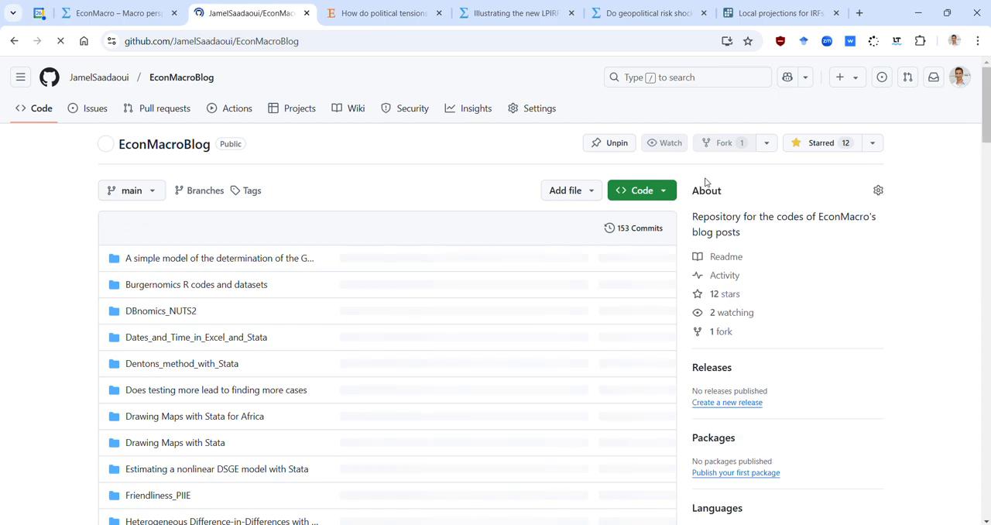
{"action": "scroll", "coordinate": [916, 206], "scroll_direction": "down", "scroll_amount": 1}
{"action": "scroll", "coordinate": [917, 206], "scroll_direction": "down", "scroll_amount": 15}
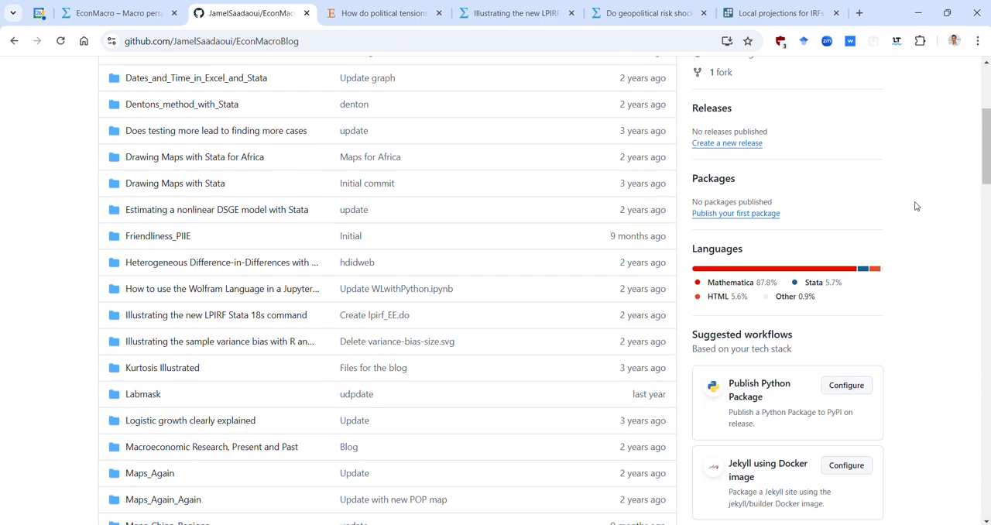
{"action": "scroll", "coordinate": [917, 206], "scroll_direction": "down", "scroll_amount": 8}
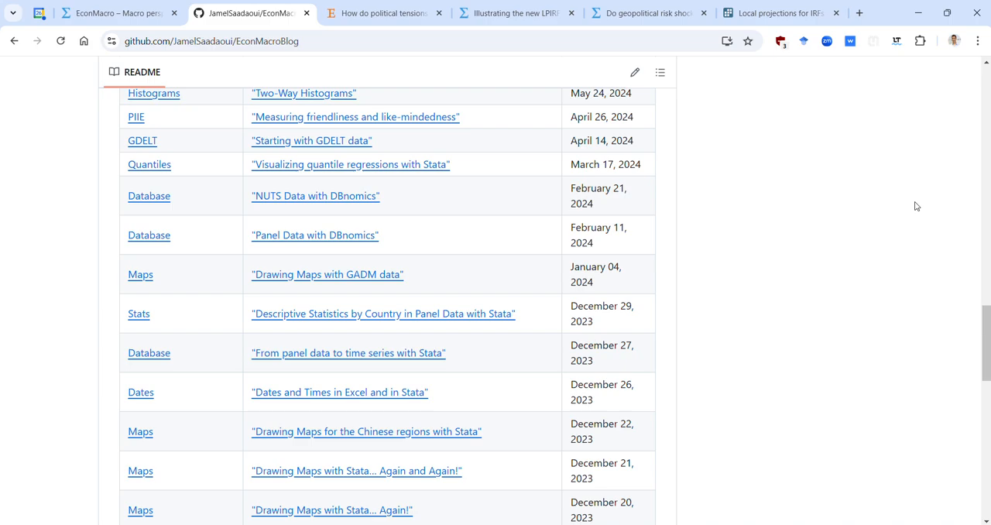
{"action": "scroll", "coordinate": [916, 206], "scroll_direction": "down", "scroll_amount": 3}
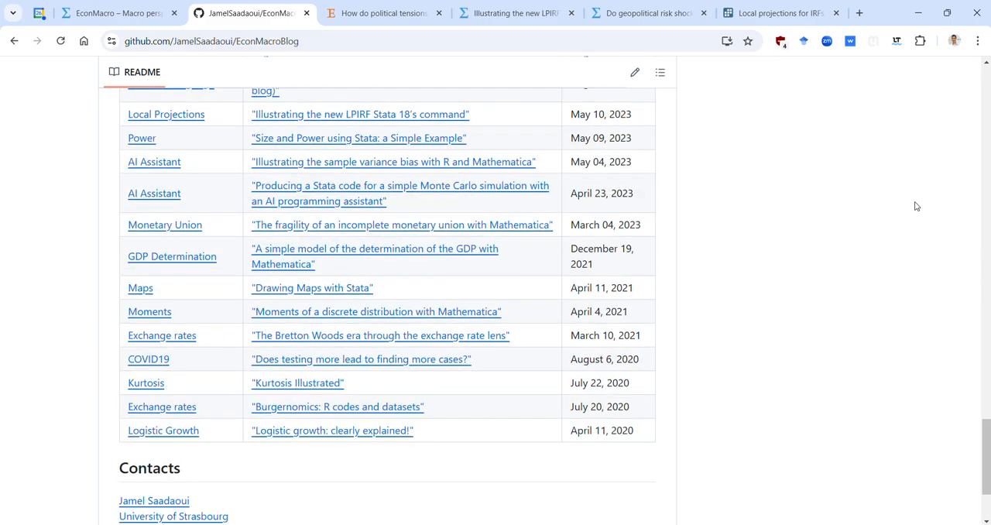
{"action": "scroll", "coordinate": [917, 206], "scroll_direction": "up", "scroll_amount": 20}
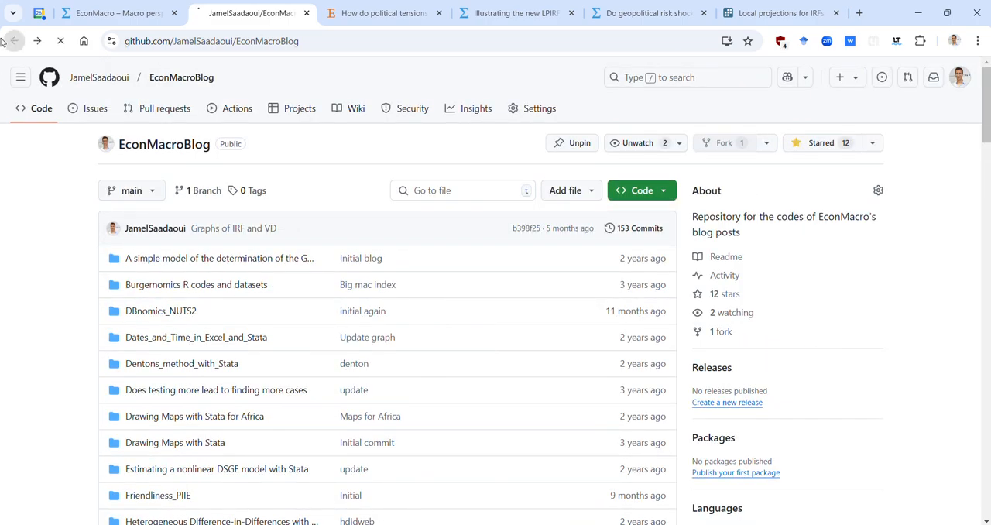
Return to the GitHub profile, open the pinned ResearchPapers repository and examine its README coverage table
{"action": "left_click", "coordinate": [14, 40]}
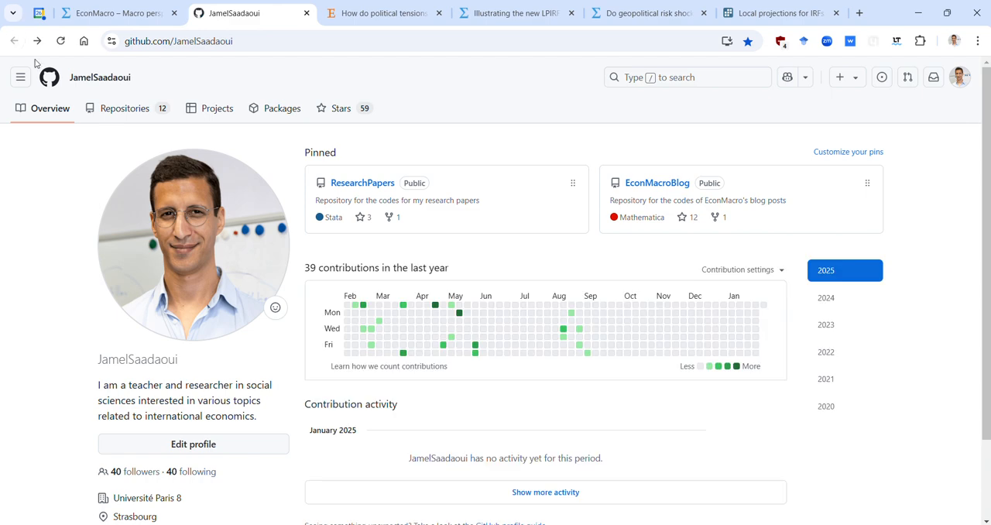
{"action": "left_click", "coordinate": [371, 184]}
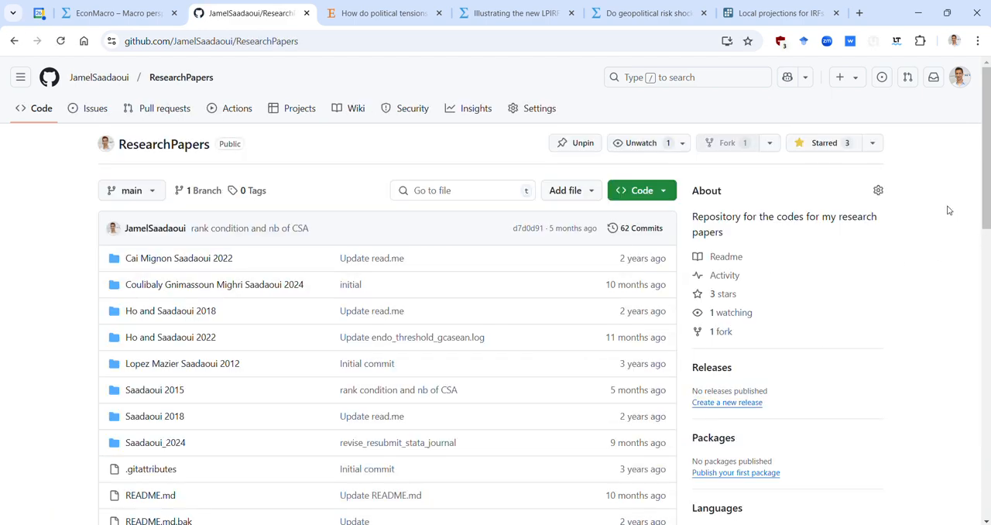
{"action": "scroll", "coordinate": [946, 207], "scroll_direction": "down", "scroll_amount": 6}
{"action": "scroll", "coordinate": [947, 207], "scroll_direction": "down", "scroll_amount": 5}
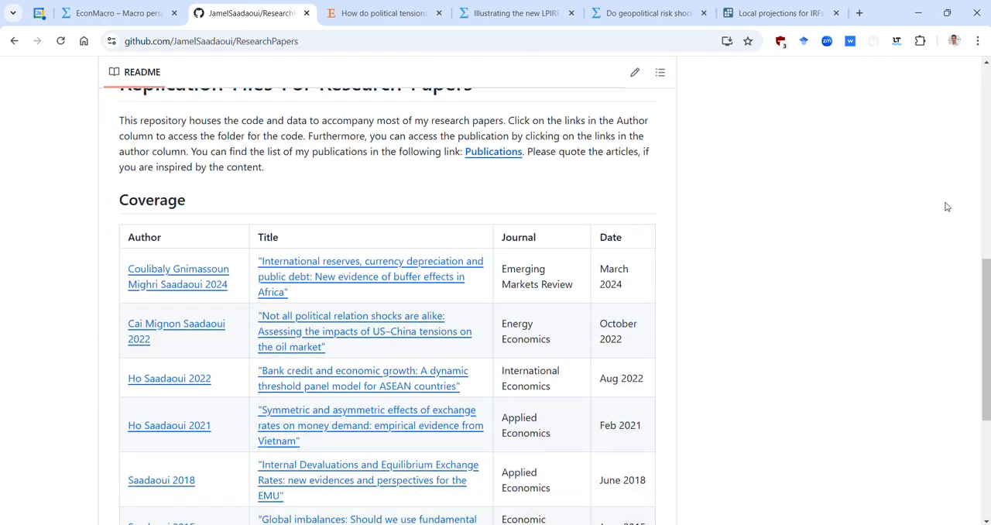
{"action": "scroll", "coordinate": [946, 207], "scroll_direction": "up", "scroll_amount": 12}
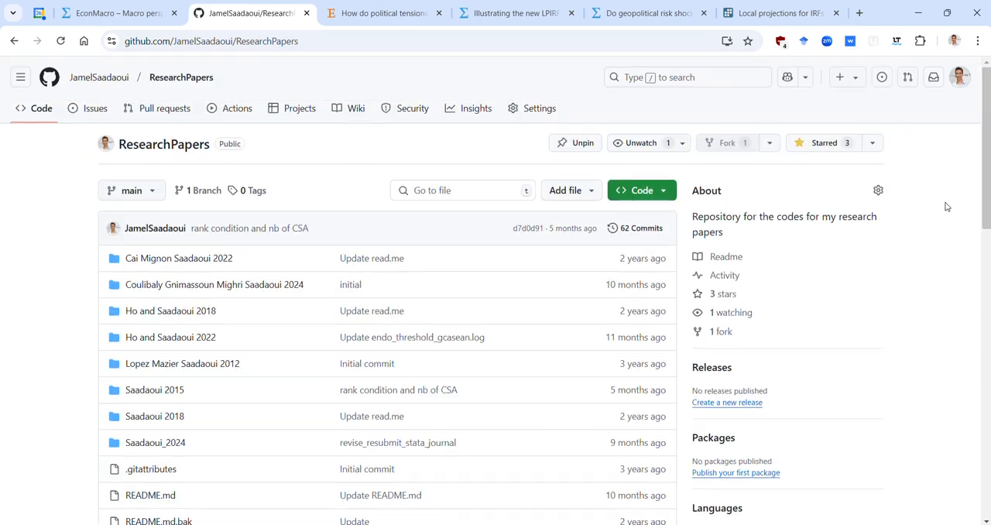
{"action": "scroll", "coordinate": [890, 194], "scroll_direction": "down", "scroll_amount": 1}
{"action": "scroll", "coordinate": [821, 170], "scroll_direction": "up", "scroll_amount": 1}
View the headers of the ScienceDirect article on political tensions and oil prices and the LPIRF Stata 18 blog post
{"action": "left_click", "coordinate": [349, 15]}
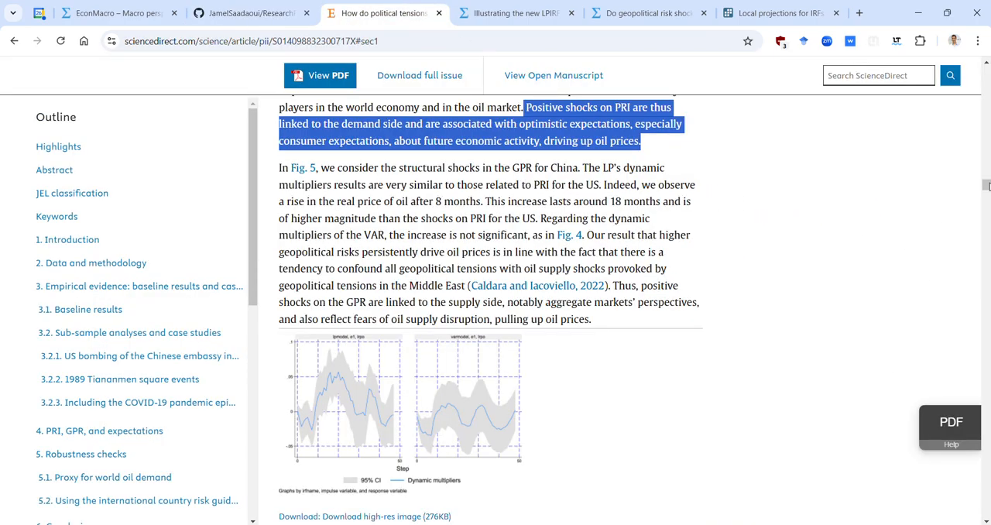
{"action": "scroll", "coordinate": [987, 186], "scroll_direction": "up", "scroll_amount": 15}
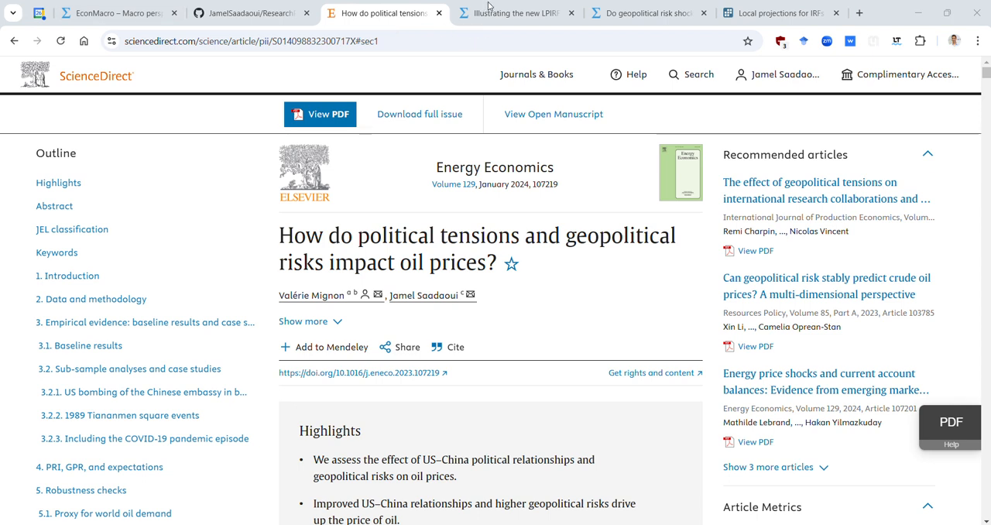
{"action": "left_click", "coordinate": [584, 23]}
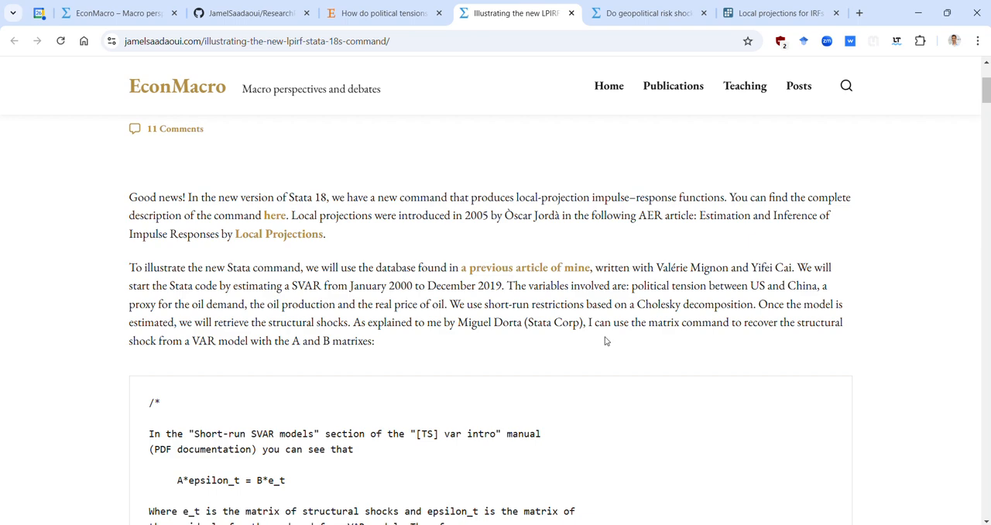
{"action": "scroll", "coordinate": [605, 341], "scroll_direction": "up", "scroll_amount": 3}
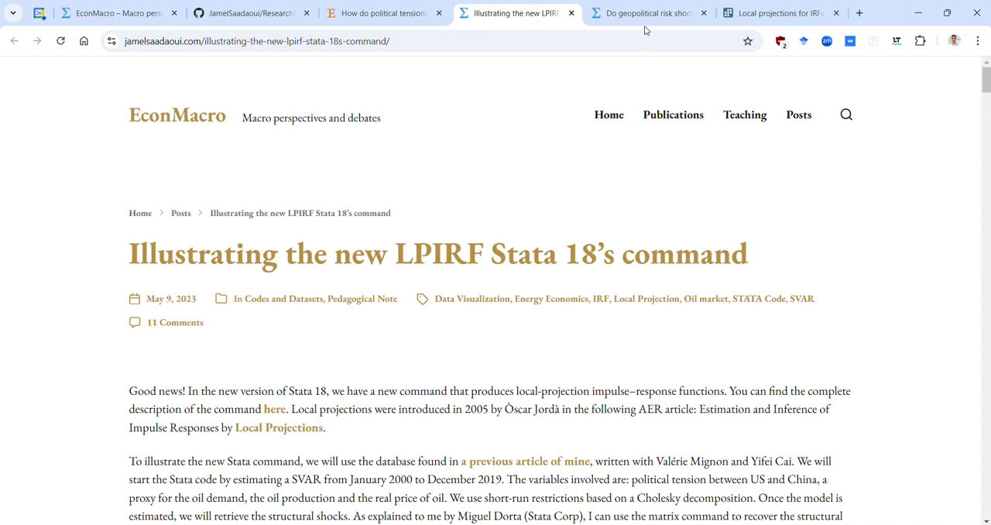
View the geopolitical risk shocks post, close it, and show the beginning of Stata's local projections for IRFs page
{"action": "left_click", "coordinate": [687, 12]}
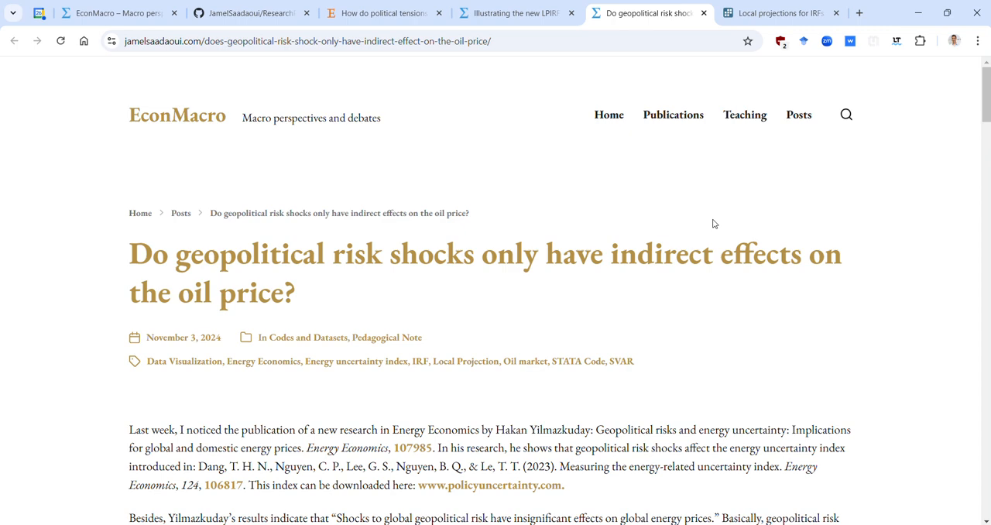
{"action": "left_click", "coordinate": [704, 13]}
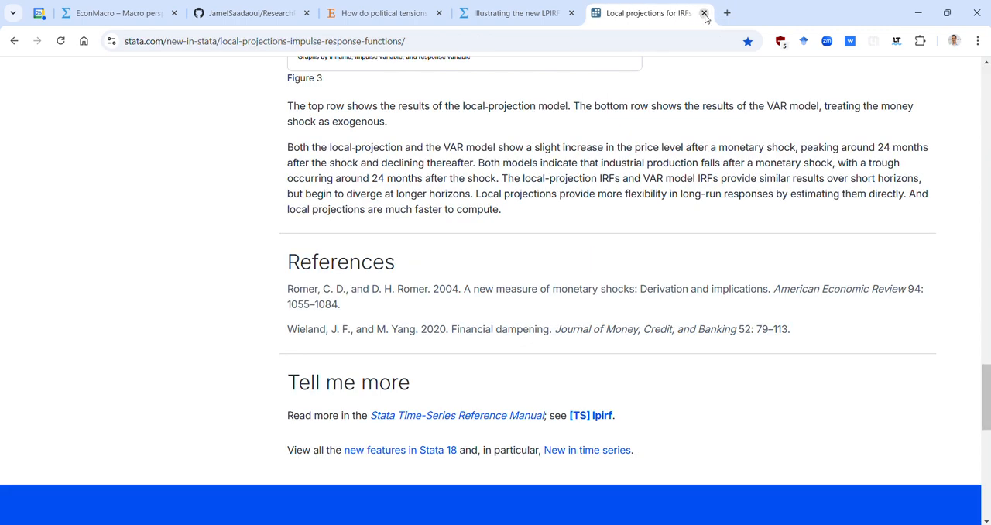
{"action": "scroll", "coordinate": [811, 239], "scroll_direction": "up", "scroll_amount": 20}
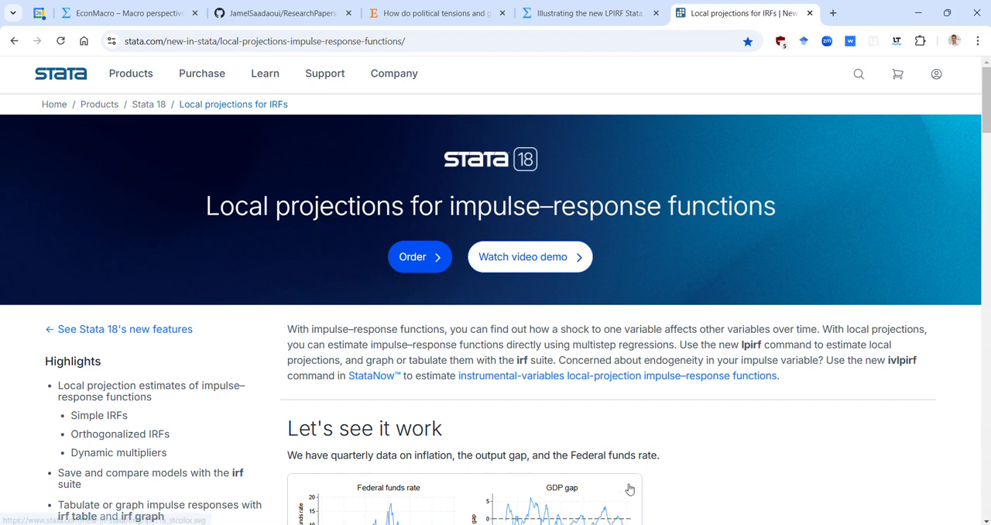
Switch to File Explorer, display the full path of the Codes_EE folder, and switch to Stata
{"action": "left_click", "coordinate": [612, 524]}
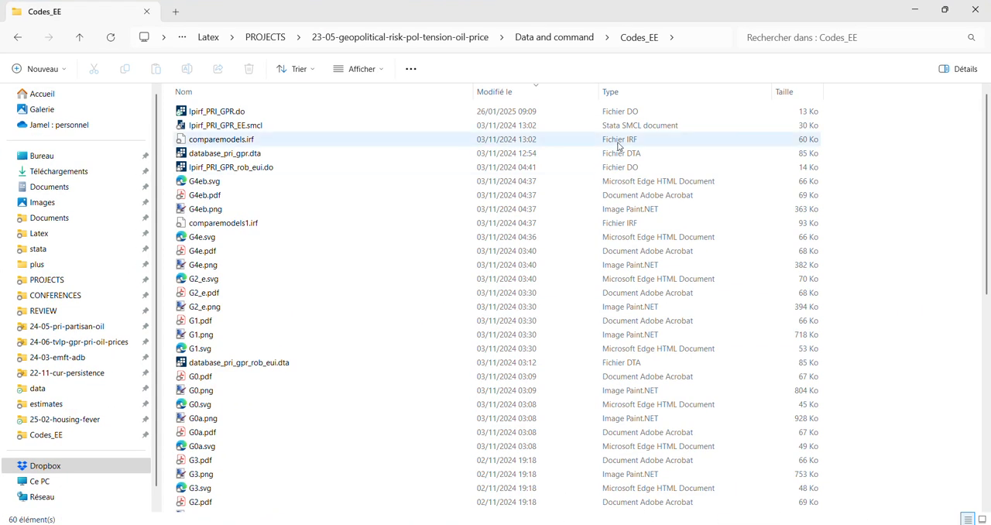
{"action": "left_click", "coordinate": [702, 40]}
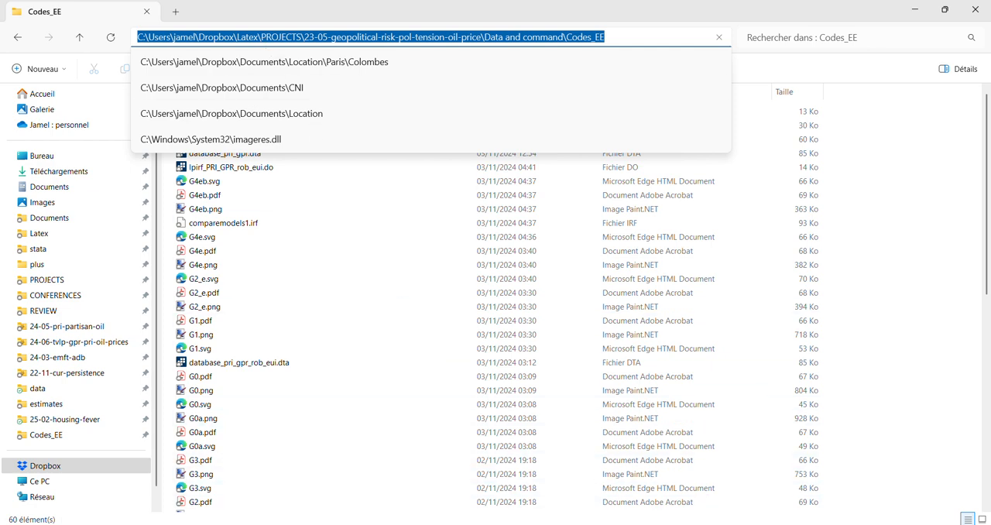
{"action": "left_click", "coordinate": [620, 524]}
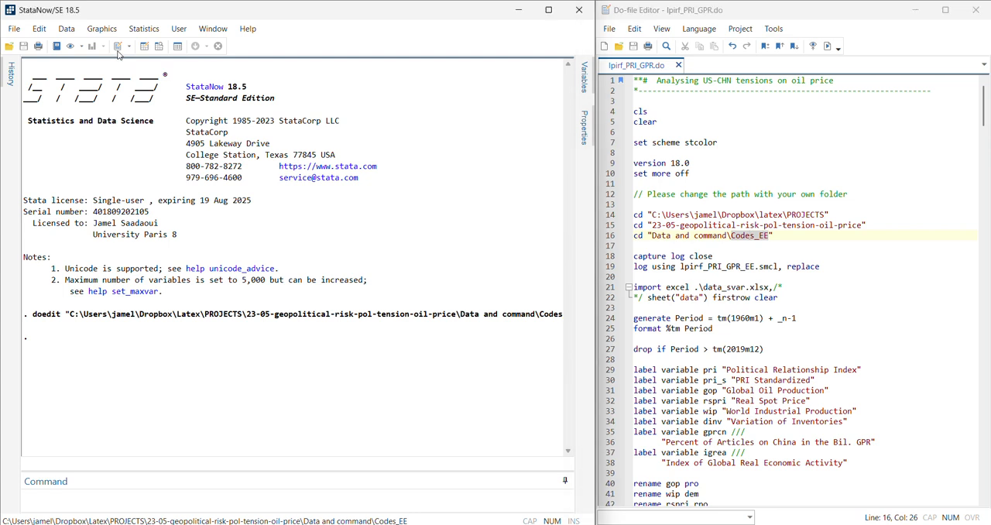
Open a new blank do-file in the Do-file Editor and close it again
{"action": "left_click", "coordinate": [118, 48]}
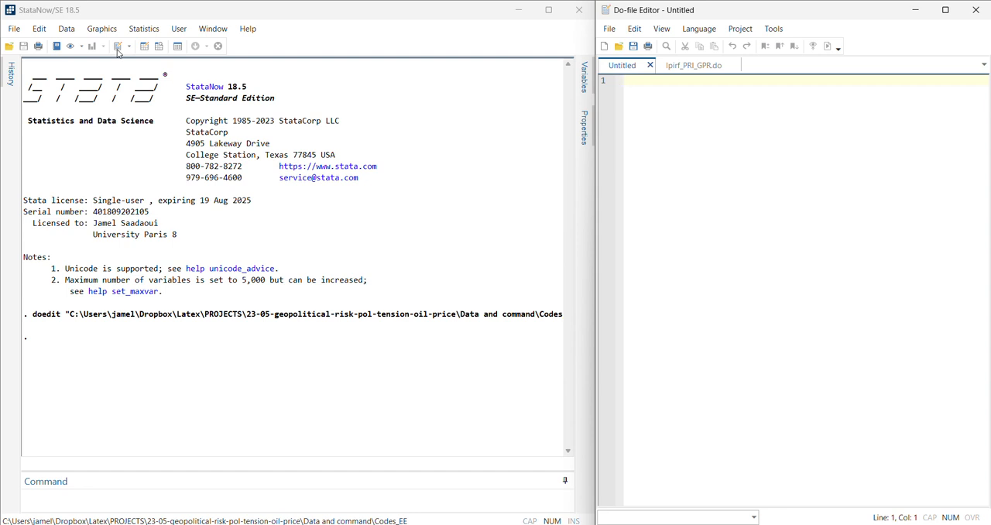
{"action": "left_click", "coordinate": [651, 66]}
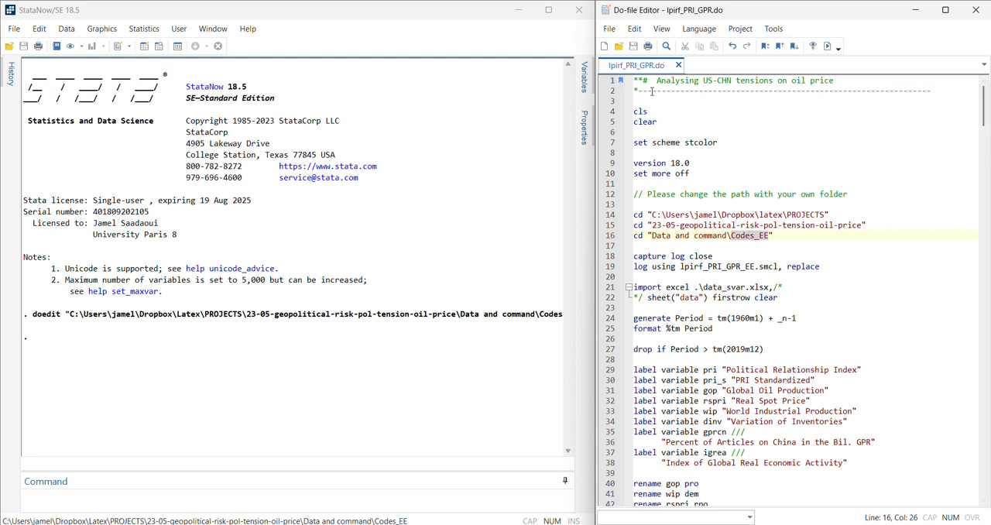
Retype the # of the bookmark marker in the line 1 heading and list the do-file's bookmarks
{"action": "left_click", "coordinate": [644, 81]}
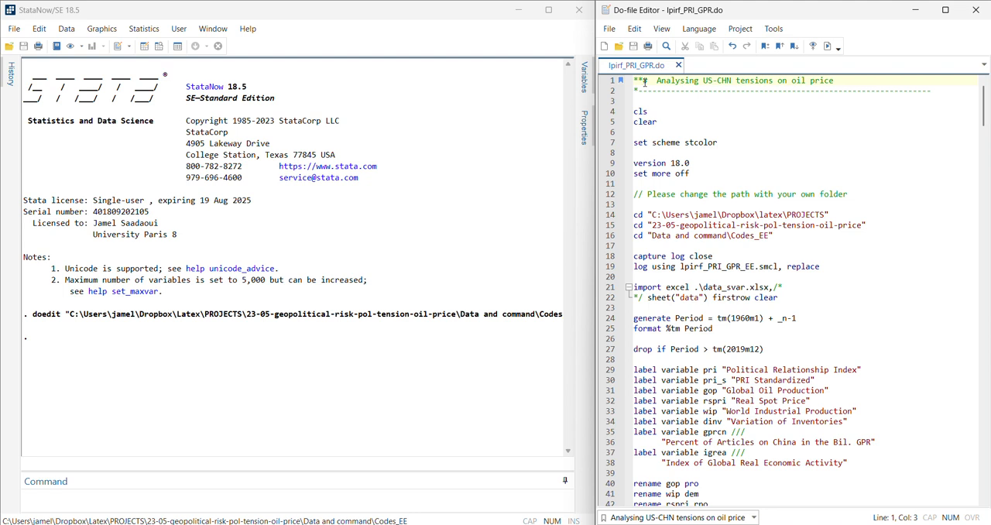
{"action": "type", "text": "#"}
{"action": "left_click", "coordinate": [754, 518]}
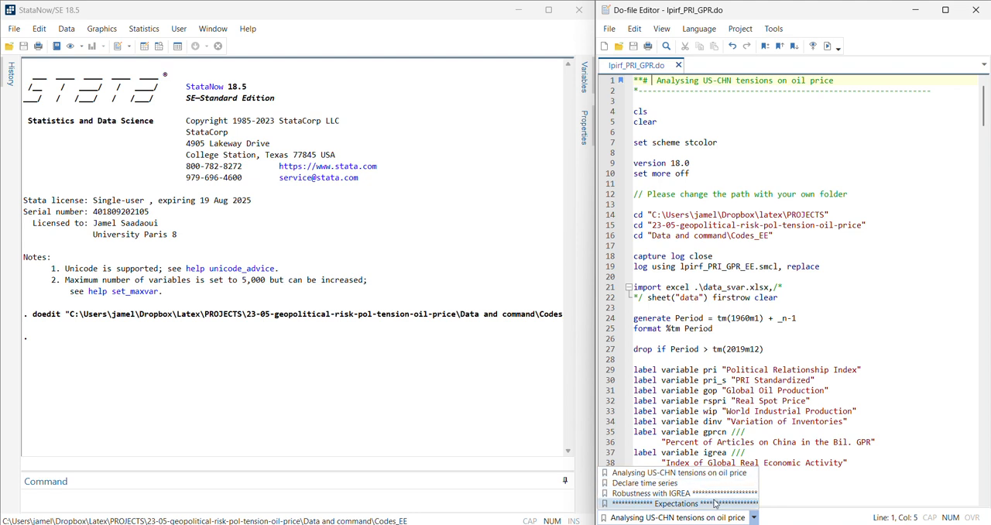
{"action": "left_click", "coordinate": [719, 98]}
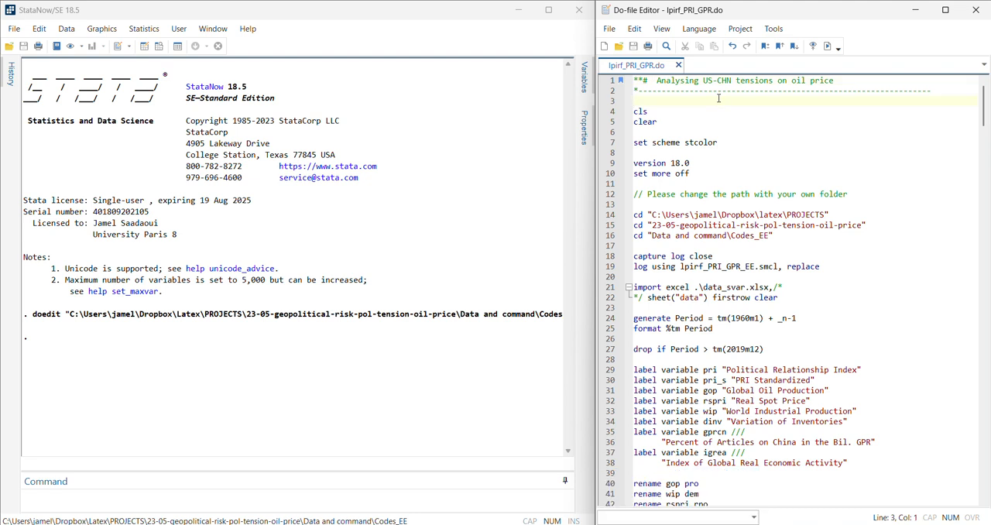
Run the heading comment on lines 1 and 2 of lpirf_PRI_GPR.do, followed by the cls command on its own
{"action": "left_click_drag", "start_coordinate": [948, 89], "coordinate": [634, 79]}
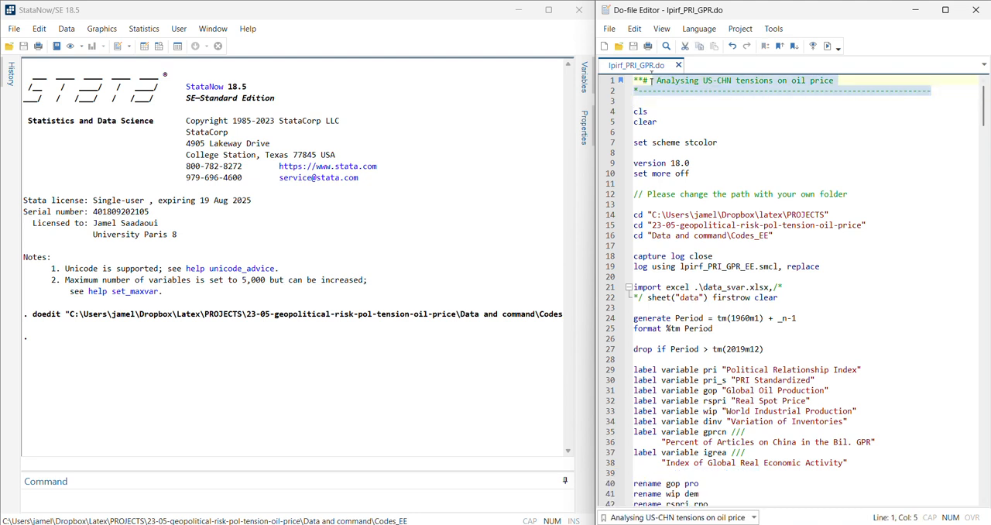
{"action": "left_click", "coordinate": [827, 48]}
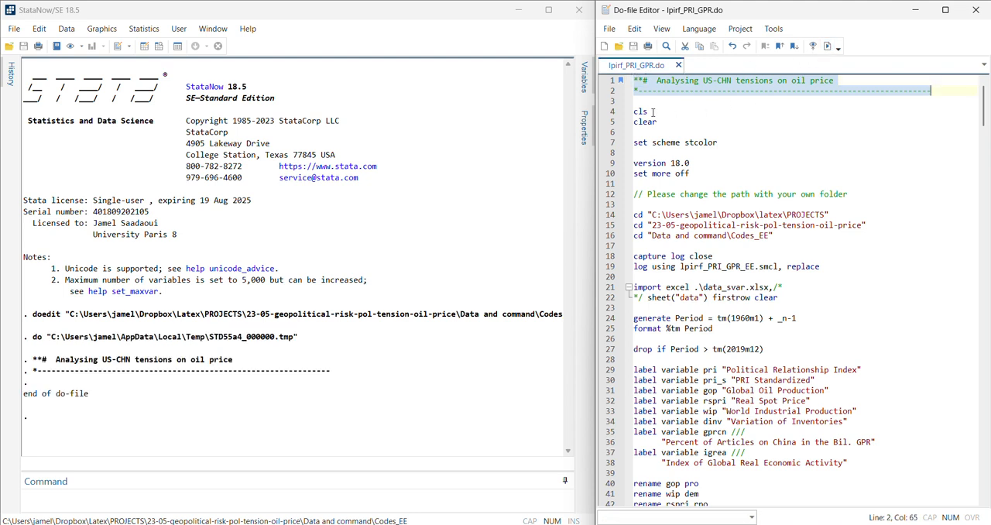
{"action": "left_click_drag", "start_coordinate": [653, 113], "coordinate": [634, 113]}
{"action": "left_click", "coordinate": [828, 48]}
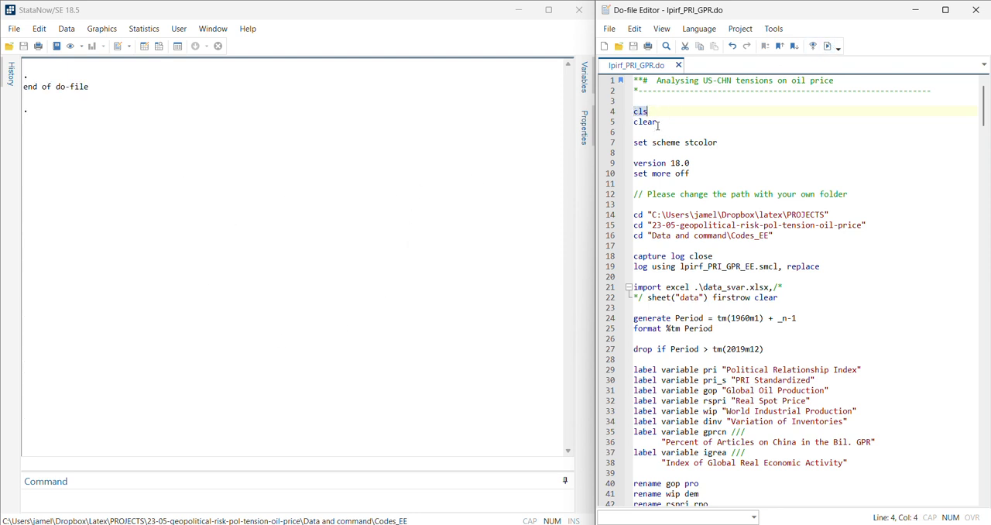
Run the clear command on line 5 and the set scheme stcolor command on line 7 separately
{"action": "left_click_drag", "start_coordinate": [657, 123], "coordinate": [632, 124]}
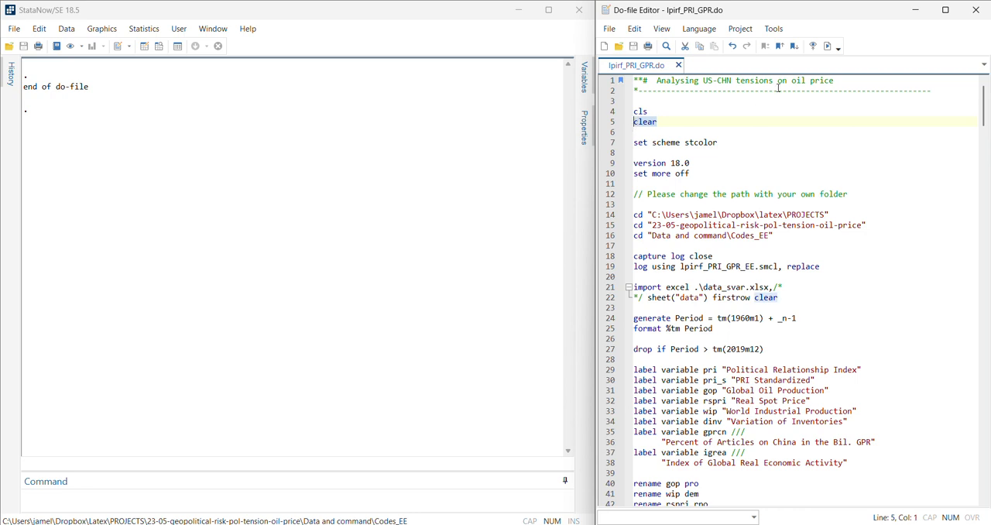
{"action": "left_click", "coordinate": [828, 48]}
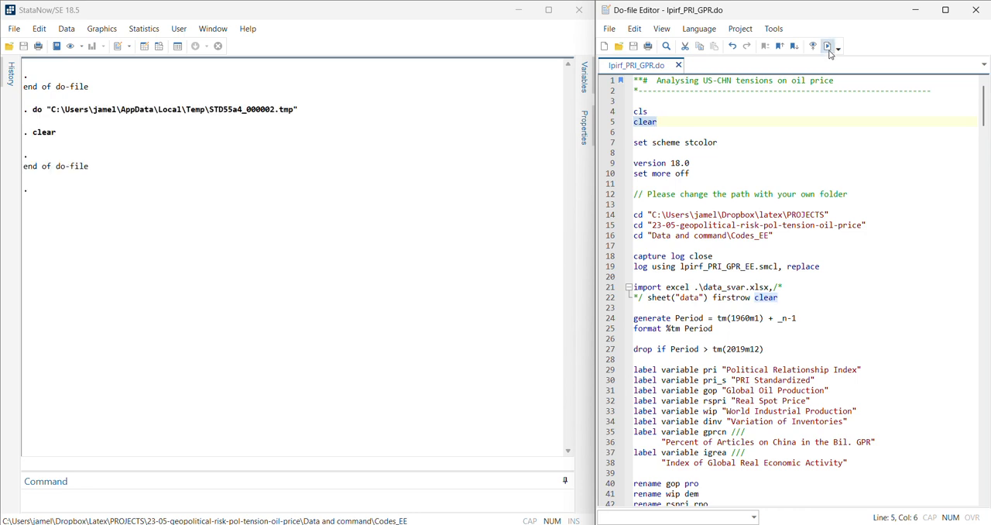
{"action": "left_click", "coordinate": [728, 141]}
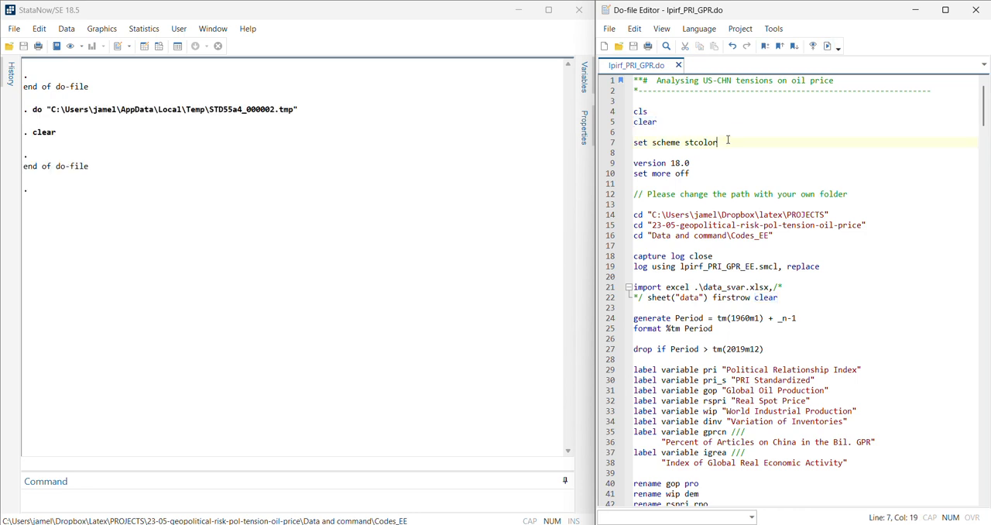
{"action": "left_click_drag", "start_coordinate": [728, 141], "coordinate": [625, 144]}
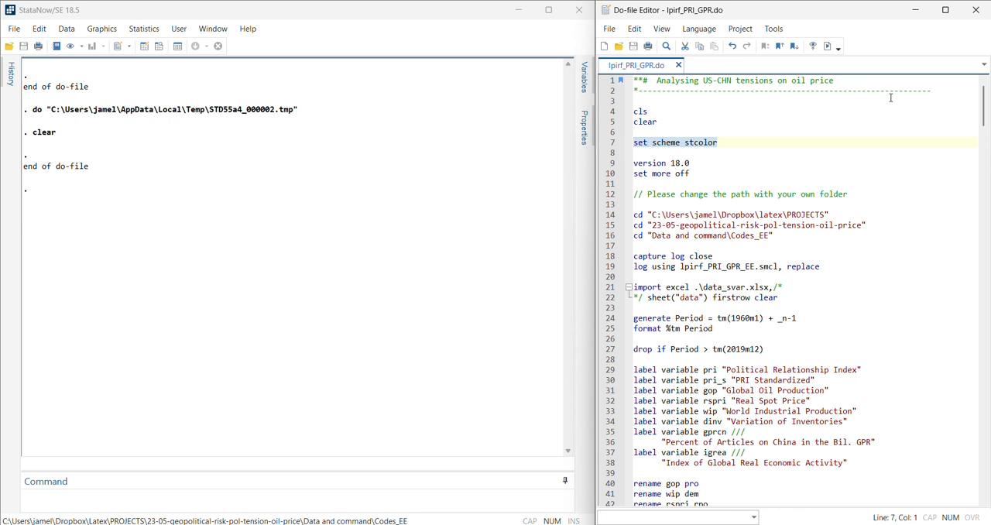
{"action": "left_click", "coordinate": [827, 46]}
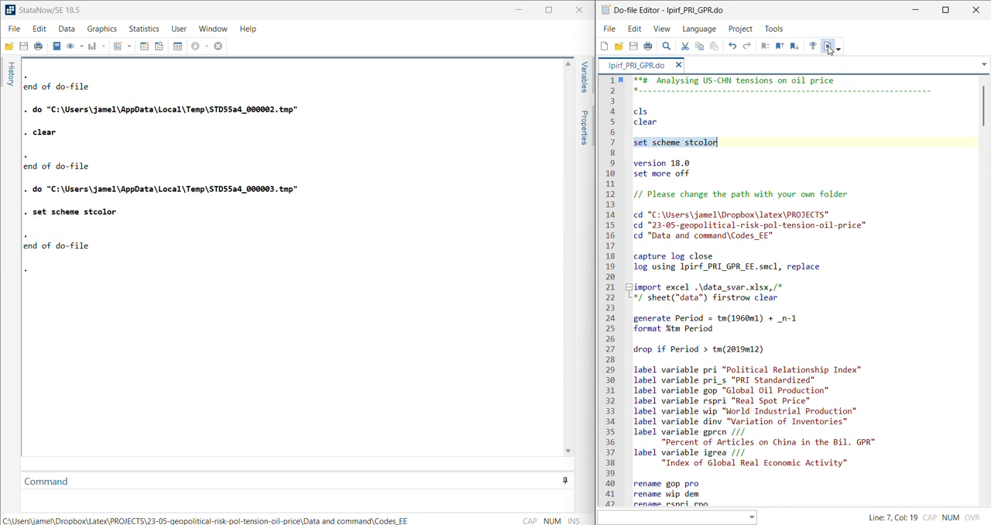
Run the version 18.0 command on line 9, and comment out set more off on line 10 with an asterisk and run it
{"action": "left_click_drag", "start_coordinate": [691, 163], "coordinate": [632, 163]}
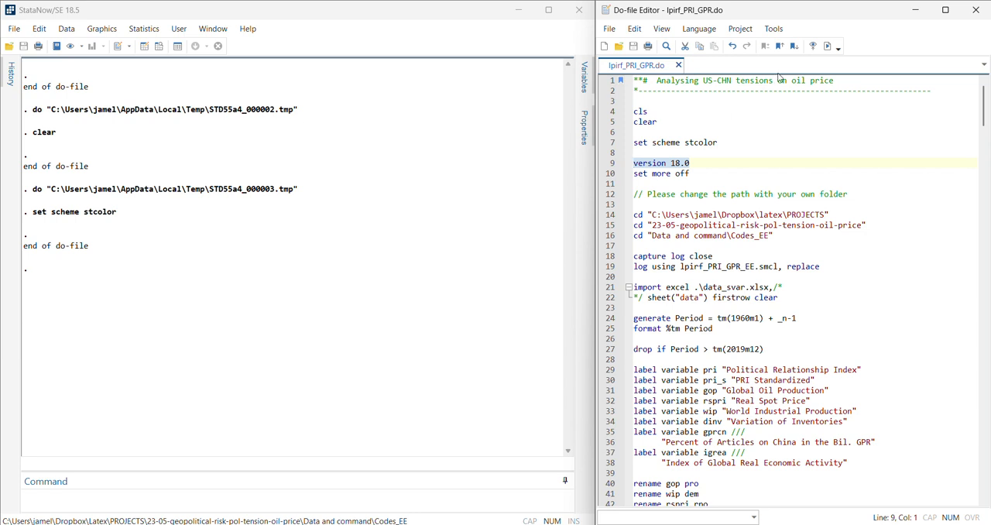
{"action": "left_click", "coordinate": [827, 45]}
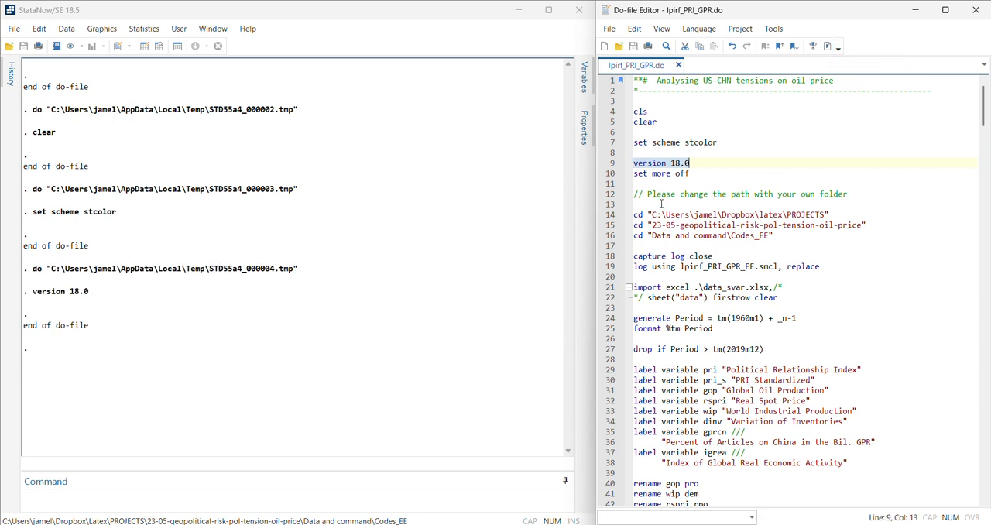
{"action": "left_click", "coordinate": [636, 178]}
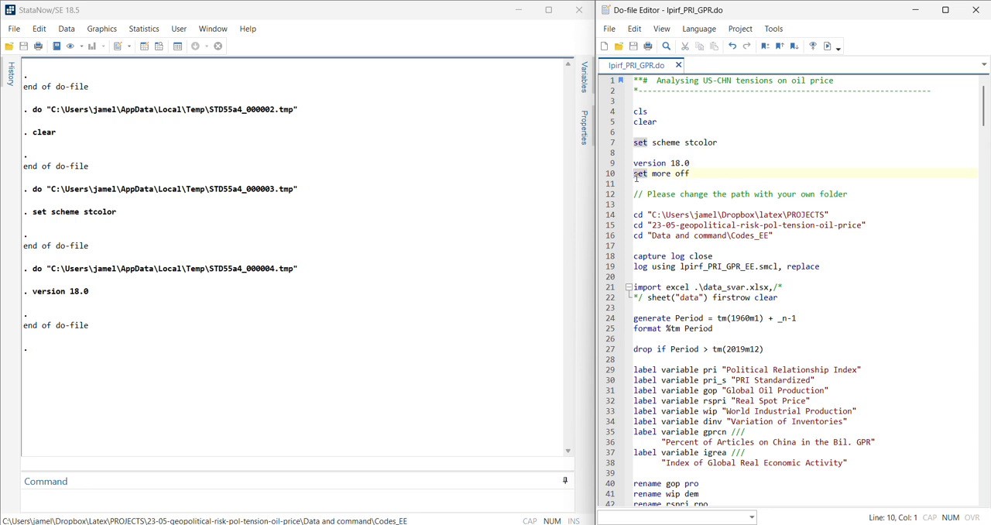
{"action": "type", "text": "*"}
{"action": "left_click_drag", "start_coordinate": [698, 173], "coordinate": [632, 173]}
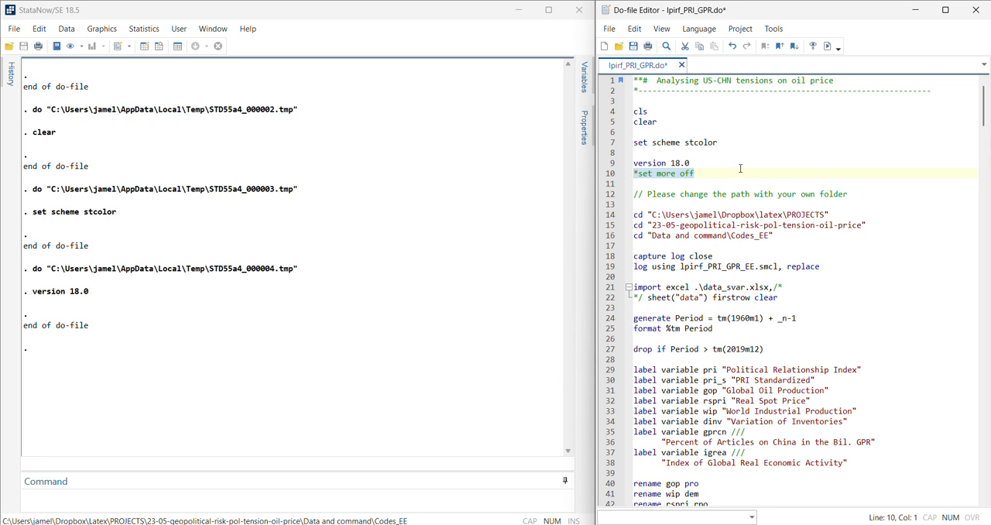
{"action": "left_click", "coordinate": [829, 48]}
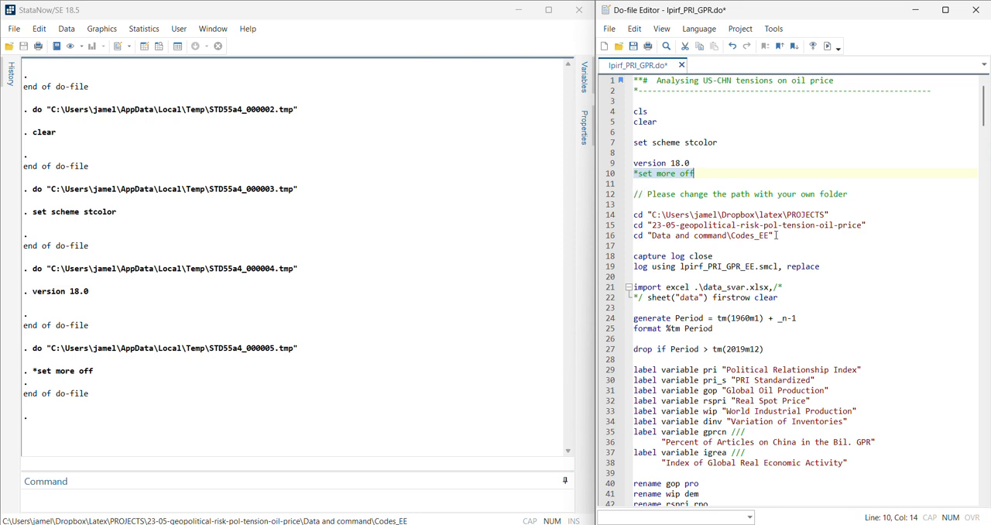
Run lines 12 to 16, the path comment and the three cd commands that set the working directory to the Codes_EE folder
{"action": "left_click_drag", "start_coordinate": [774, 236], "coordinate": [632, 216]}
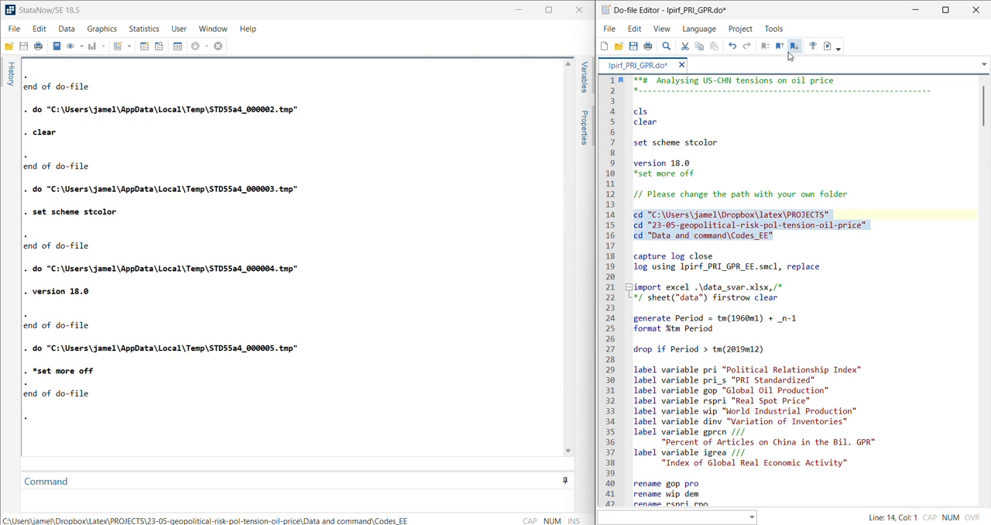
{"action": "left_click_drag", "start_coordinate": [778, 237], "coordinate": [633, 195]}
{"action": "left_click", "coordinate": [827, 46]}
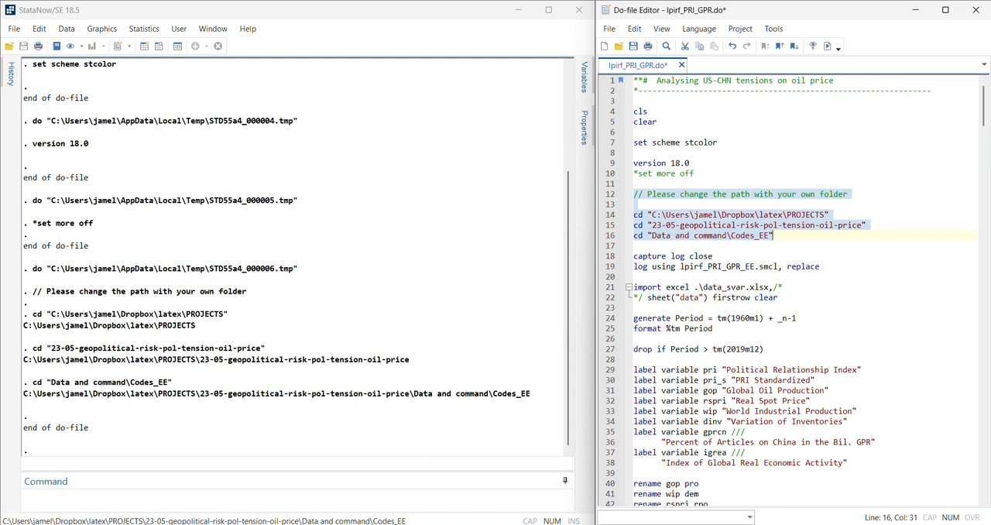
Switch to File Explorer to view the full path of the Codes_EE folder, and return to Stata
{"action": "mouse_move", "coordinate": [522, 524]}
{"action": "left_click", "coordinate": [522, 524]}
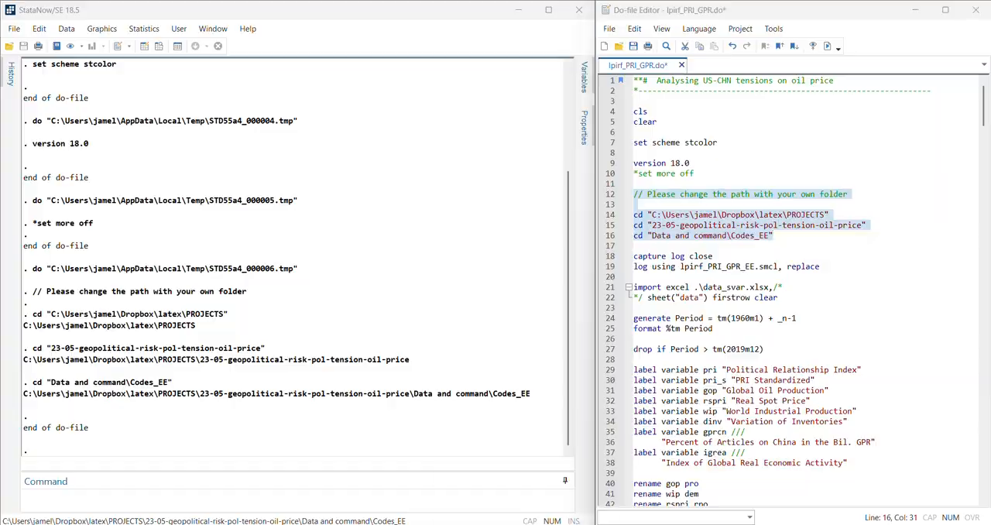
{"action": "left_click", "coordinate": [649, 39]}
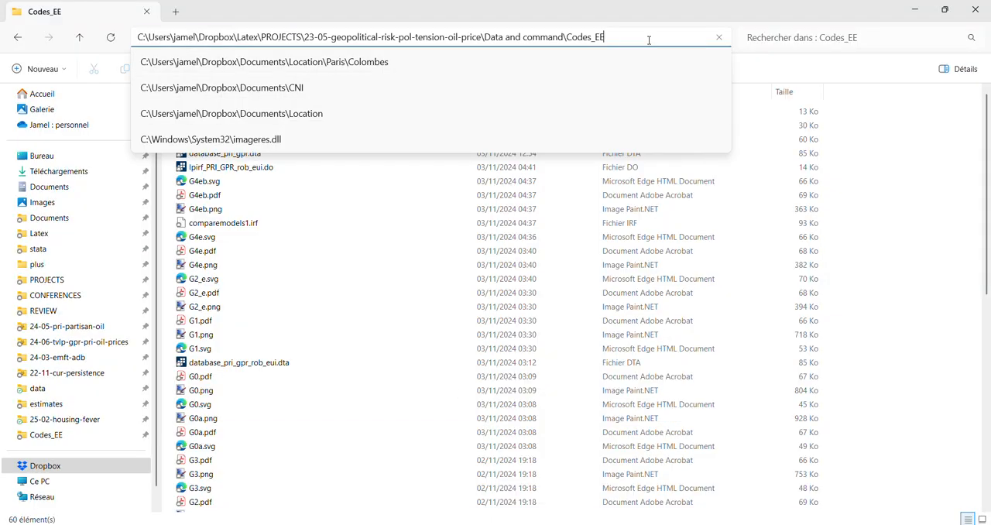
{"action": "left_click", "coordinate": [966, 141]}
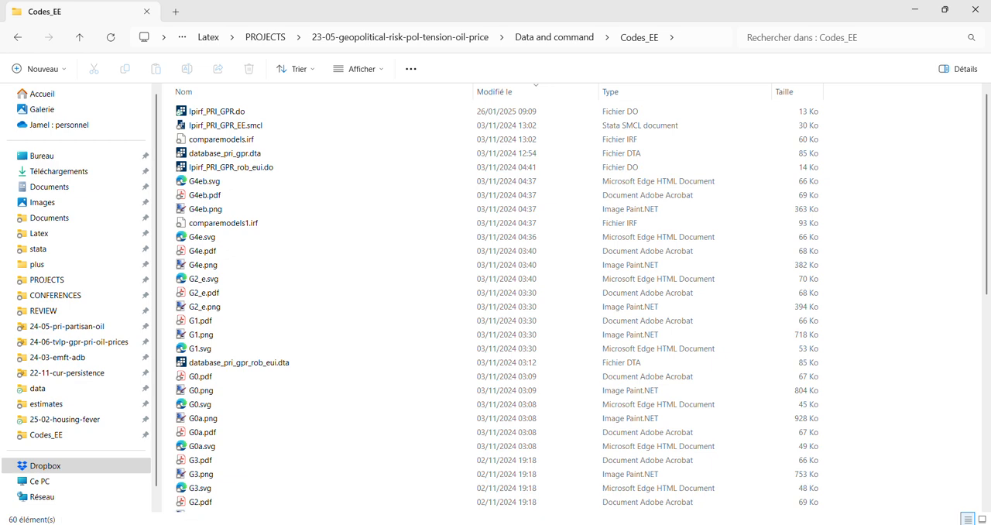
{"action": "left_click", "coordinate": [558, 524]}
{"action": "left_click", "coordinate": [587, 524]}
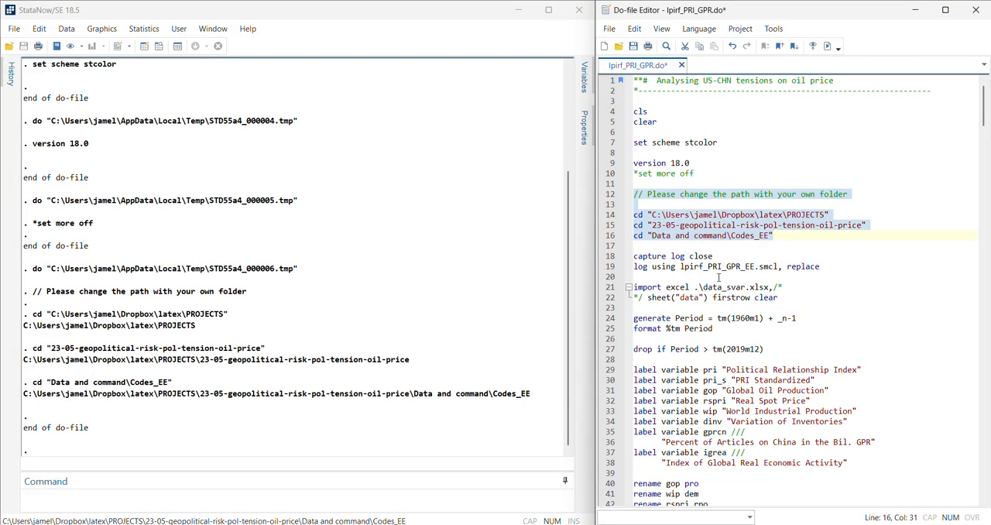
Examine the log commands on lines 18 and 19, including the log file name lpirf_PRI_GPR_EE.smcl and the replace option
{"action": "double_click", "coordinate": [684, 256]}
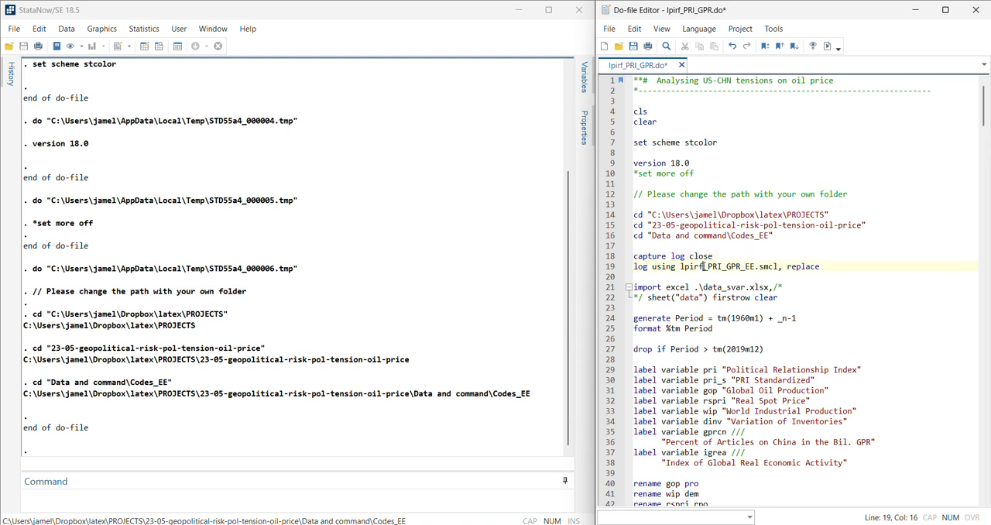
{"action": "double_click", "coordinate": [704, 267]}
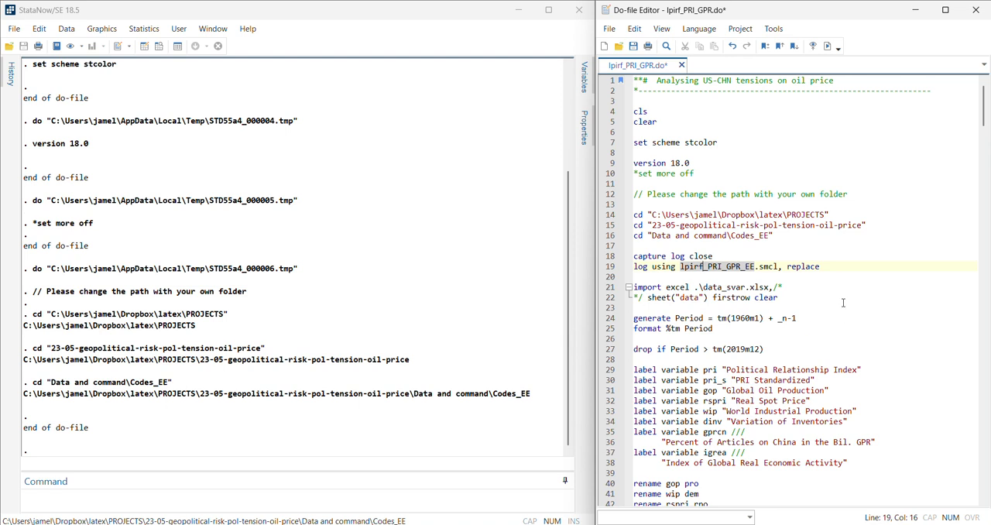
{"action": "double_click", "coordinate": [813, 266]}
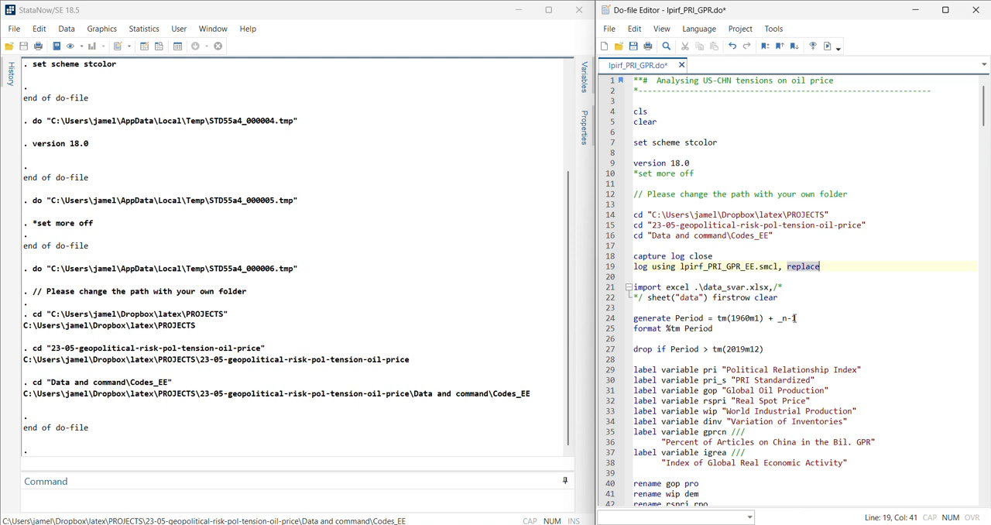
{"action": "left_click_drag", "start_coordinate": [780, 266], "coordinate": [680, 266]}
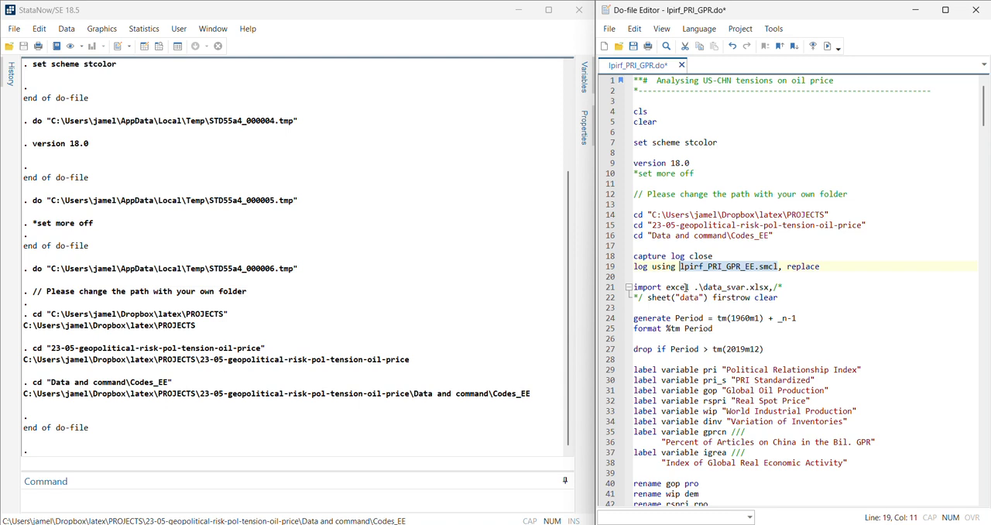
Examine the import excel command on lines 21 and 22: its relative path, the cd lines it depends on, the /* */ line break and the sheet name
{"action": "left_click", "coordinate": [695, 288]}
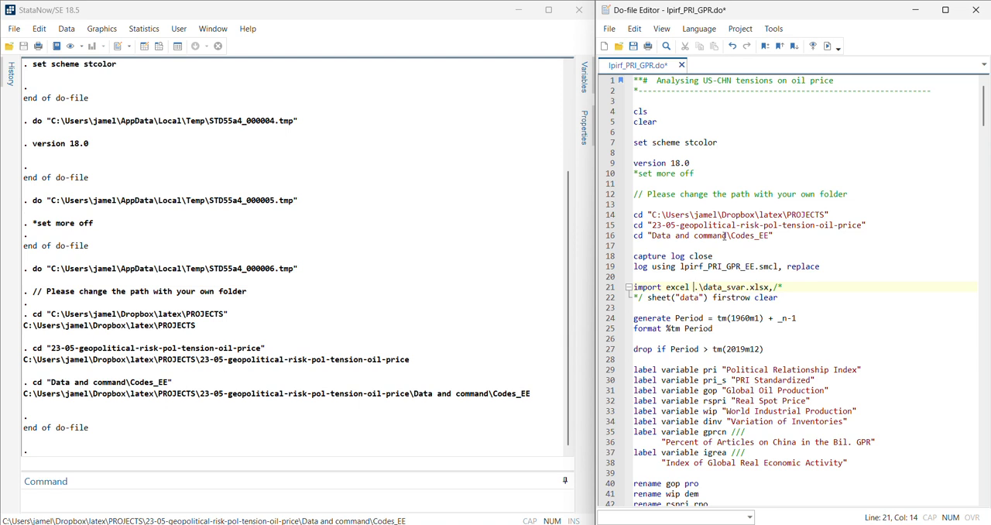
{"action": "left_click_drag", "start_coordinate": [775, 235], "coordinate": [589, 220]}
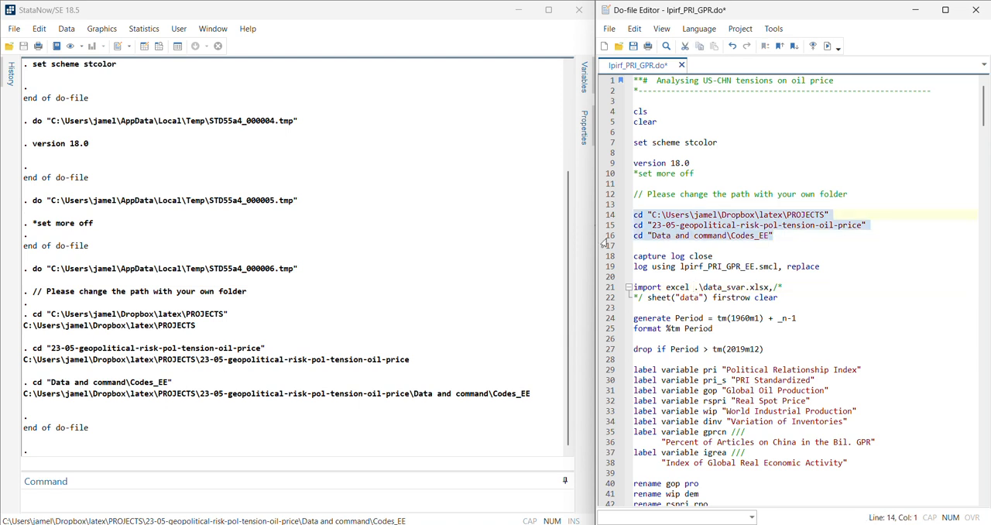
{"action": "left_click", "coordinate": [796, 285]}
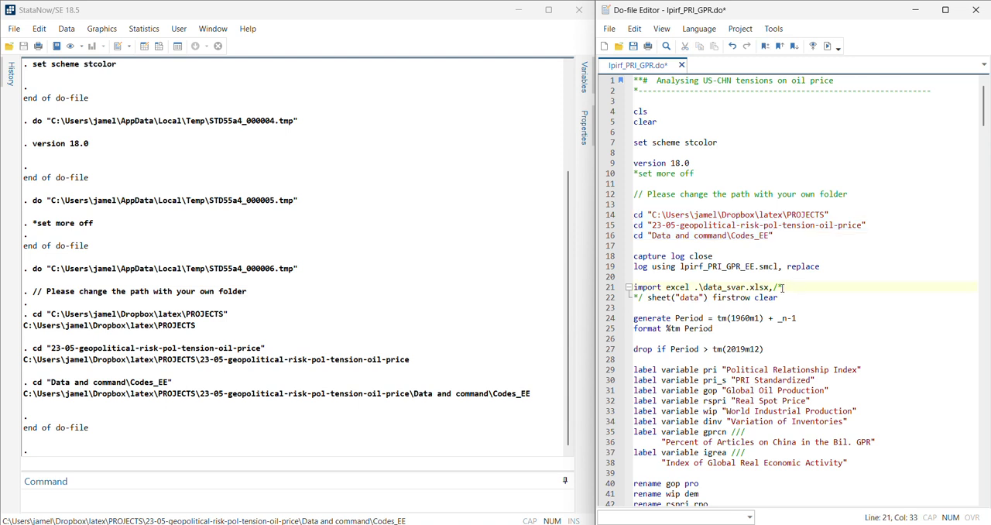
{"action": "left_click_drag", "start_coordinate": [774, 288], "coordinate": [630, 302]}
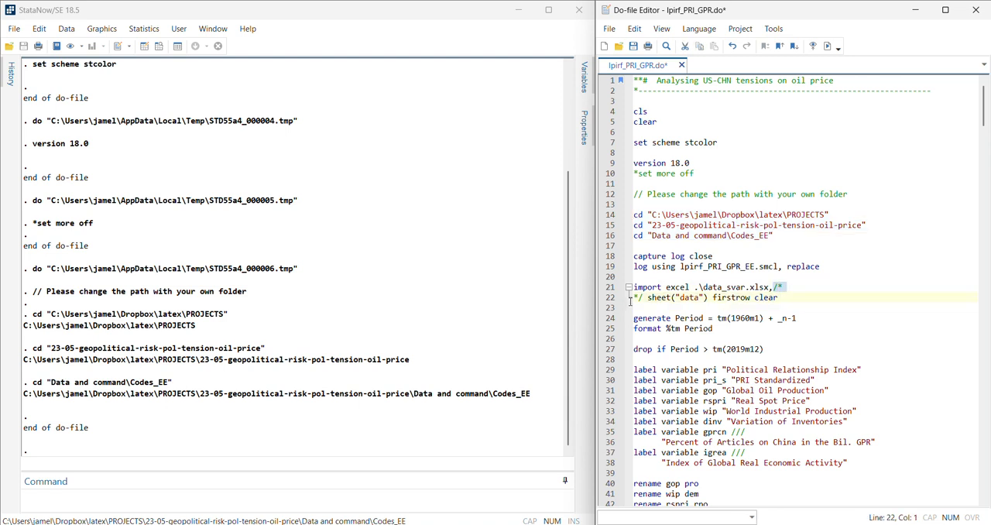
{"action": "left_click", "coordinate": [817, 308]}
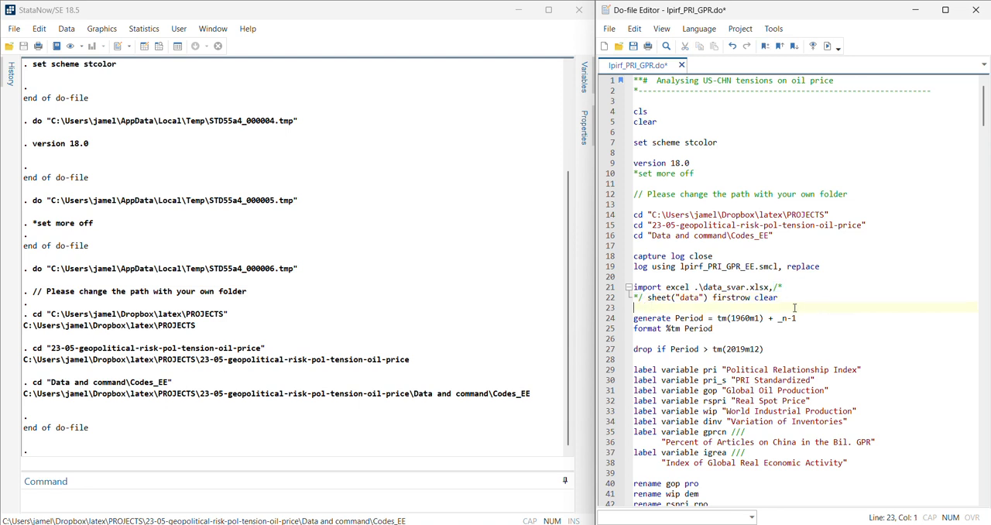
{"action": "left_click", "coordinate": [695, 299]}
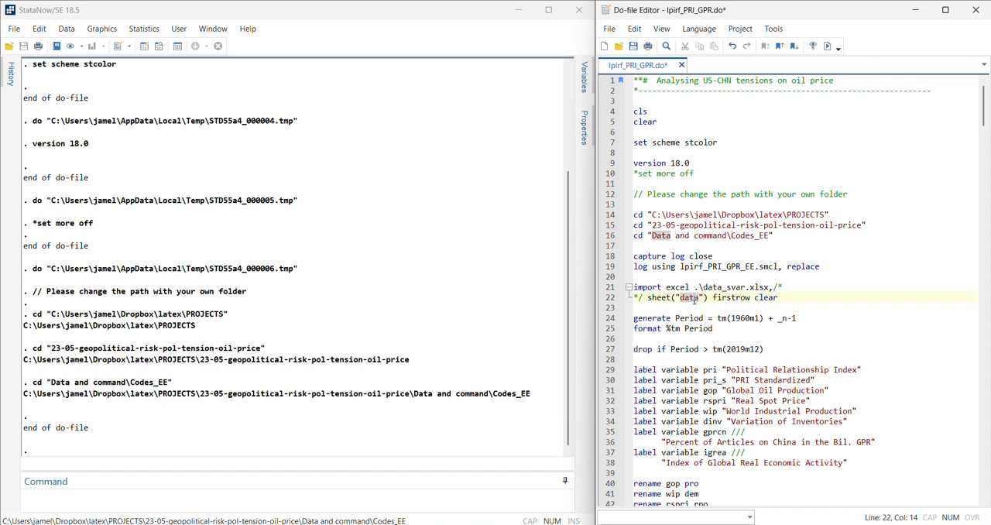
Open data_svar.xlsx from the Codes_EE folder in Excel, review its data and source sheets, and close it to return to Stata
{"action": "left_click", "coordinate": [528, 524]}
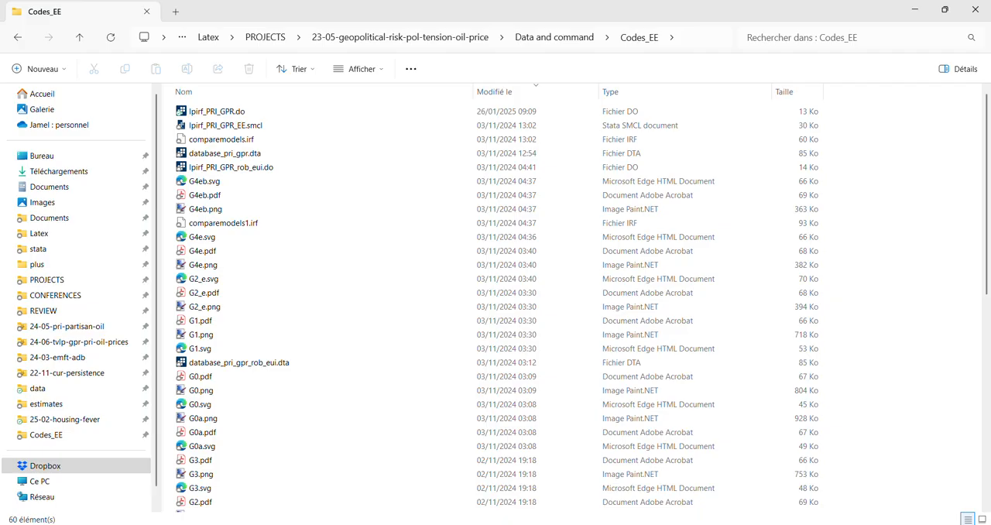
{"action": "scroll", "coordinate": [361, 359], "scroll_direction": "down", "scroll_amount": 6}
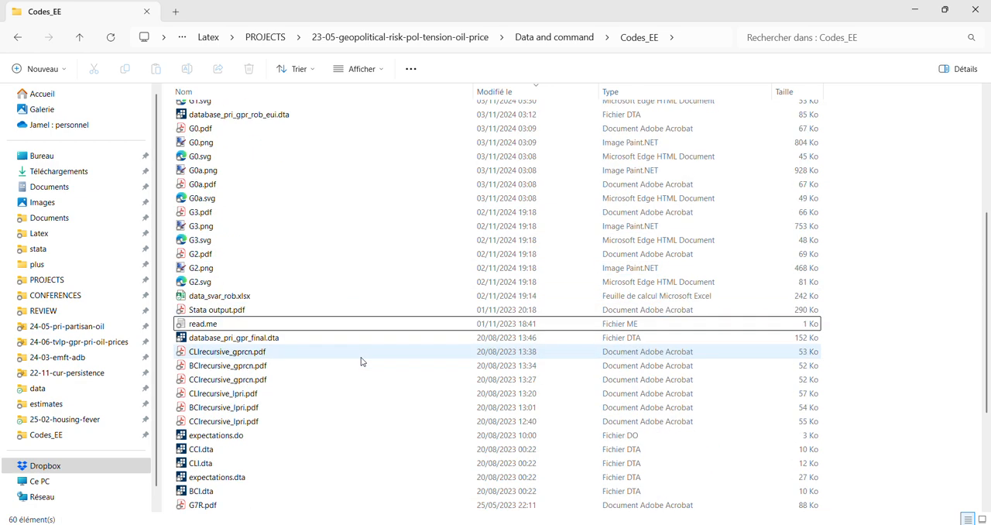
{"action": "scroll", "coordinate": [361, 360], "scroll_direction": "down", "scroll_amount": 4}
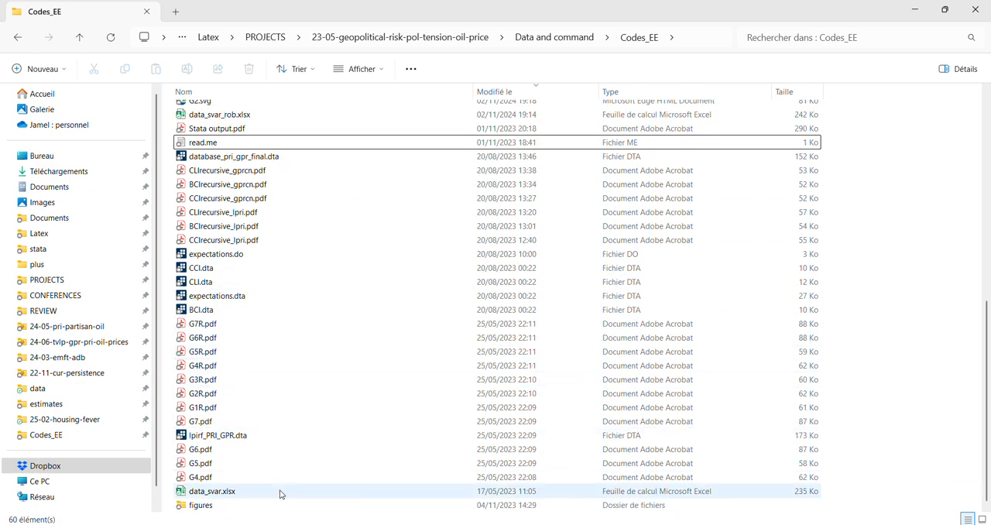
{"action": "double_click", "coordinate": [250, 494]}
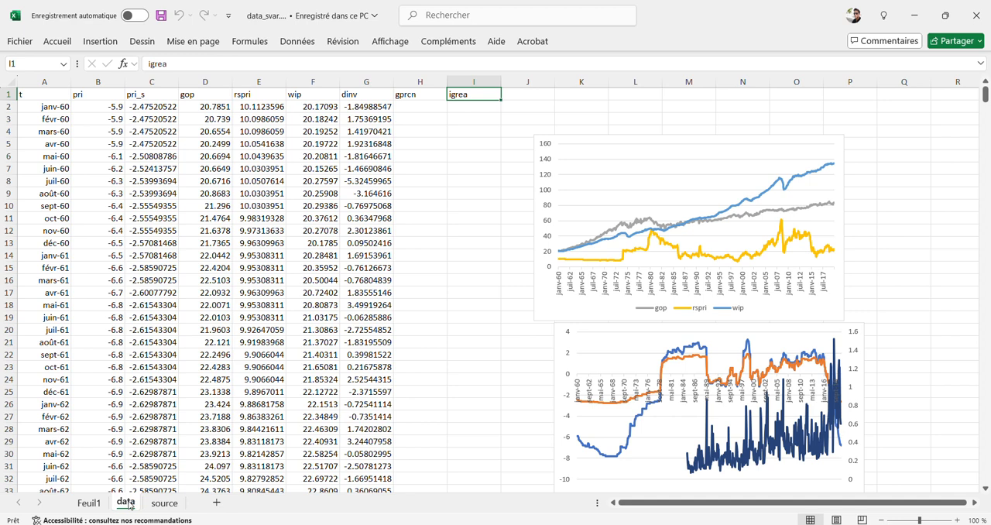
{"action": "left_click", "coordinate": [155, 509]}
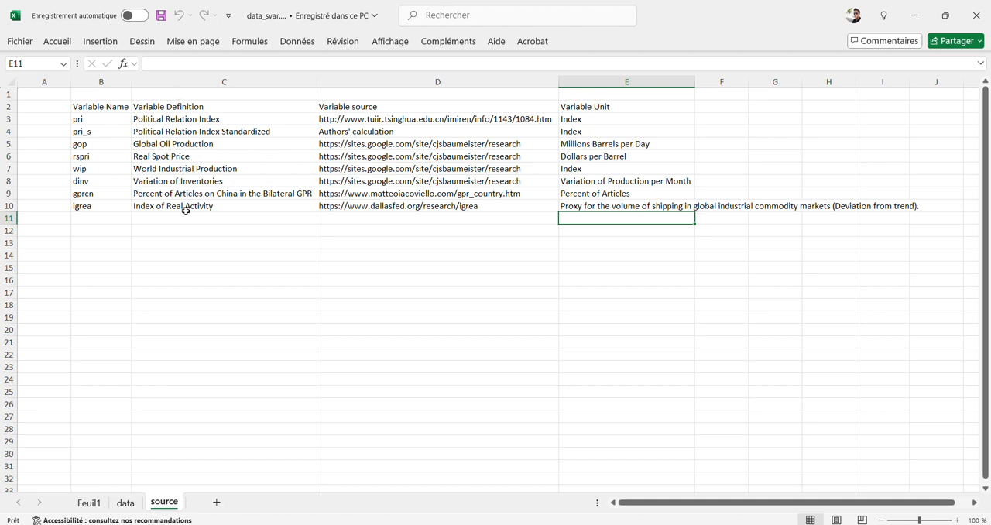
{"action": "left_click", "coordinate": [978, 16]}
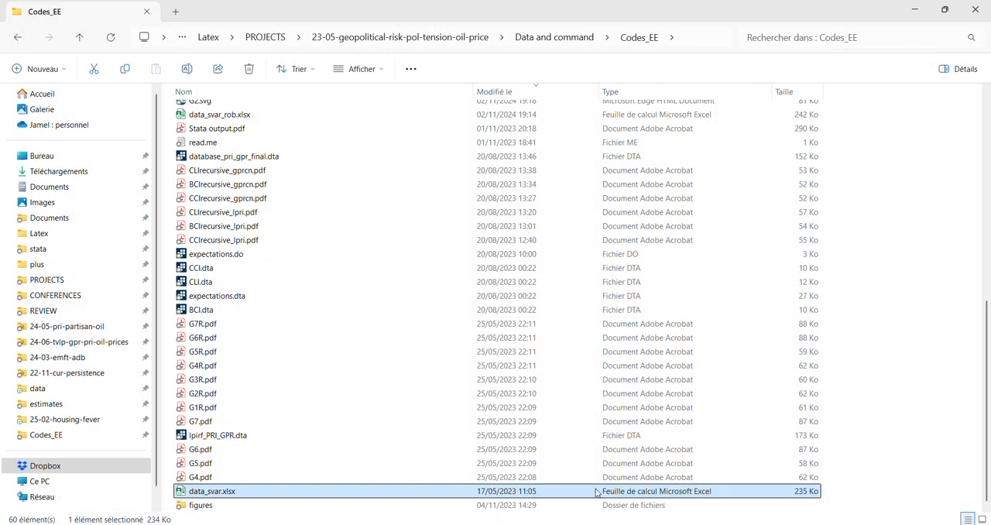
{"action": "key", "text": "alt+Tab"}
{"action": "key", "text": "alt+Tab"}
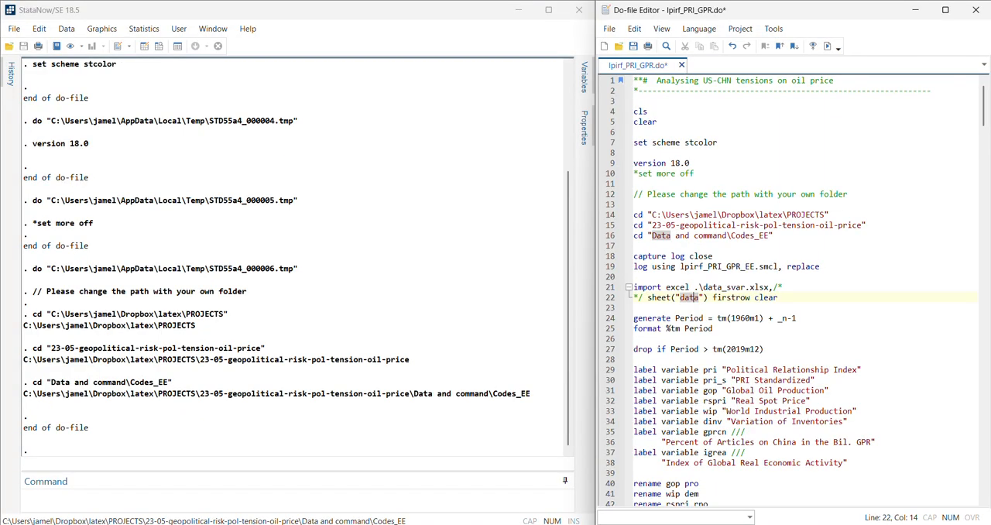
Run the import excel command on lines 21 and 22, and open the imported data in a Data Editor browse window enlarged beside the do-file
{"action": "left_click_drag", "start_coordinate": [782, 301], "coordinate": [616, 281]}
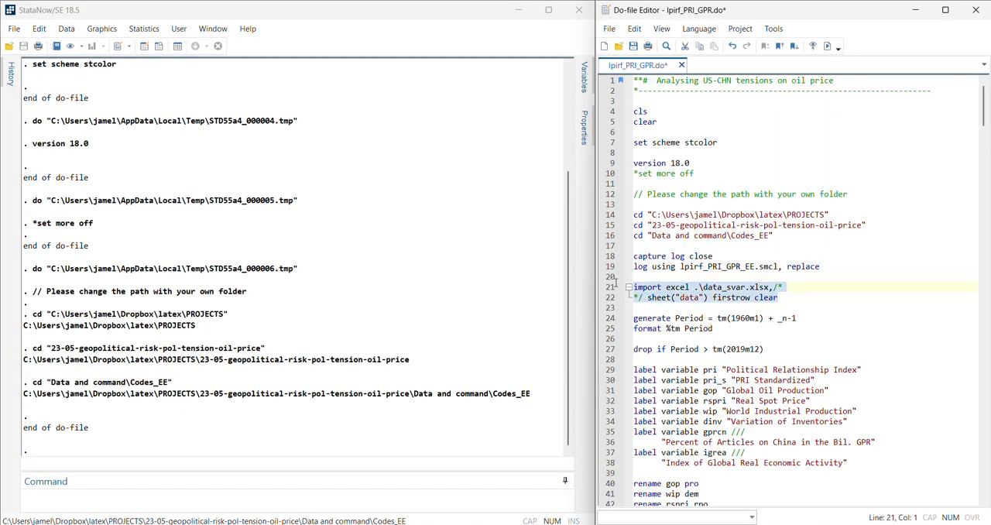
{"action": "left_click", "coordinate": [838, 45]}
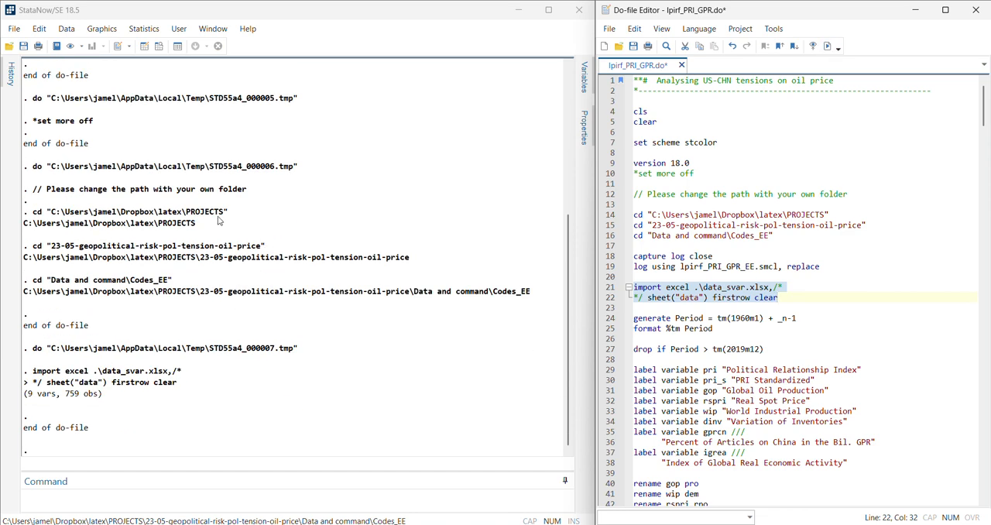
{"action": "left_click", "coordinate": [159, 47]}
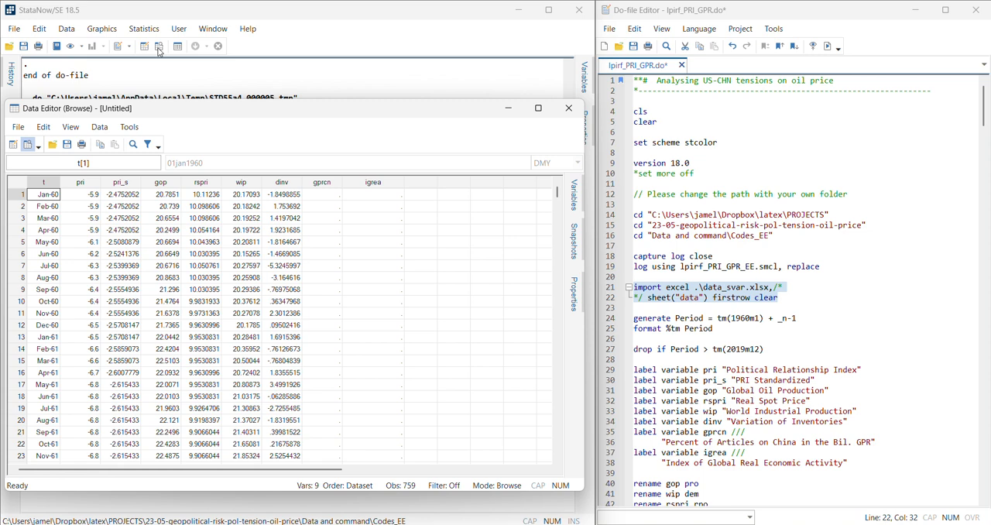
{"action": "left_click_drag", "start_coordinate": [166, 116], "coordinate": [175, 79]}
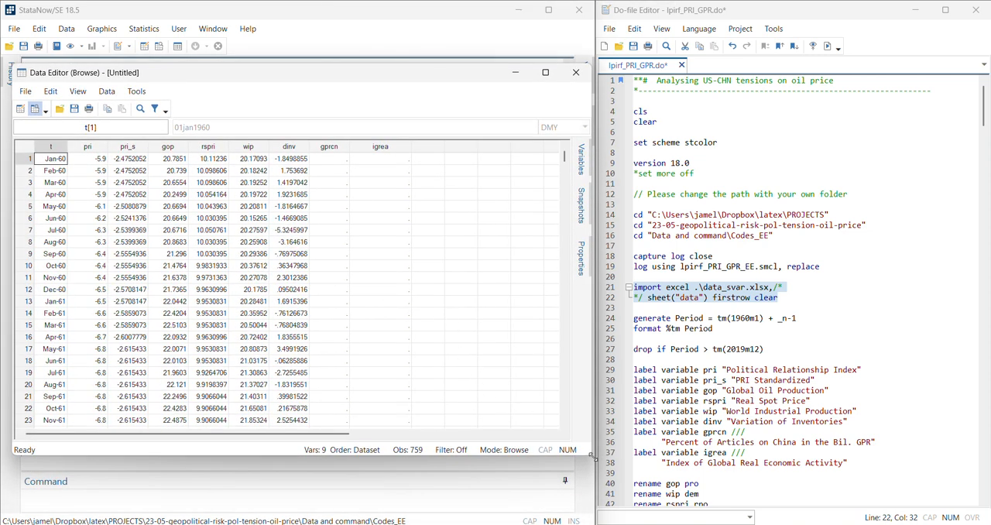
{"action": "left_click_drag", "start_coordinate": [593, 458], "coordinate": [557, 503]}
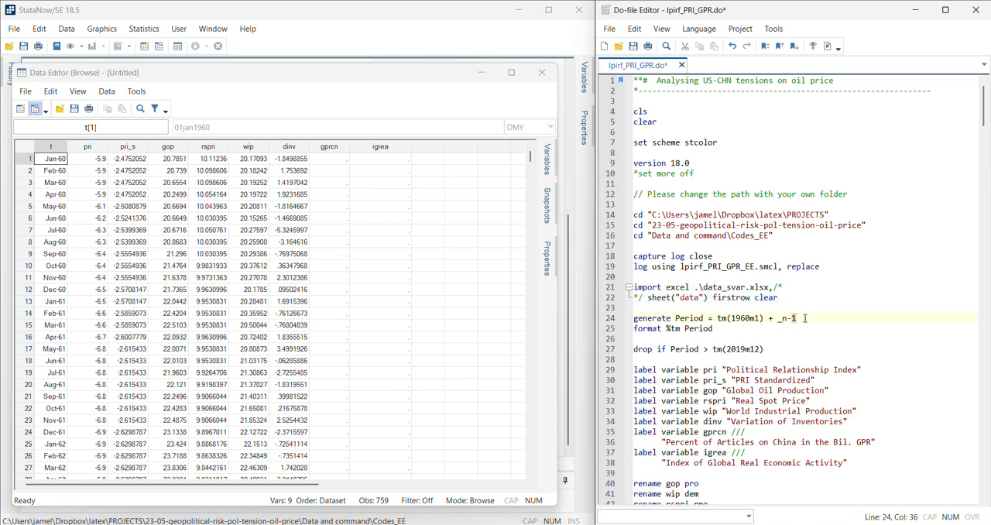
Run generate Period = tm(1960m1) + _n-1 on line 24 and inspect the first value of Period in the data browser
{"action": "left_click_drag", "start_coordinate": [805, 319], "coordinate": [634, 319]}
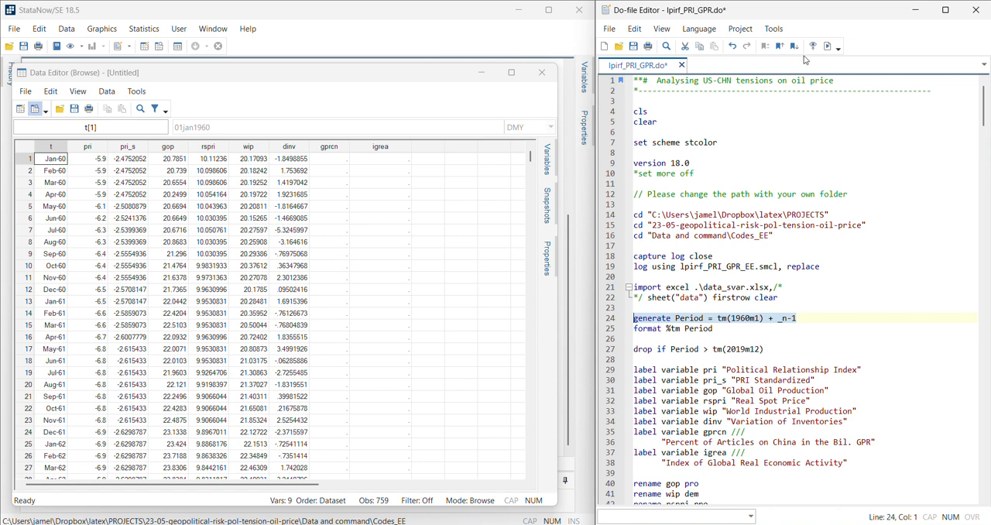
{"action": "left_click", "coordinate": [830, 48]}
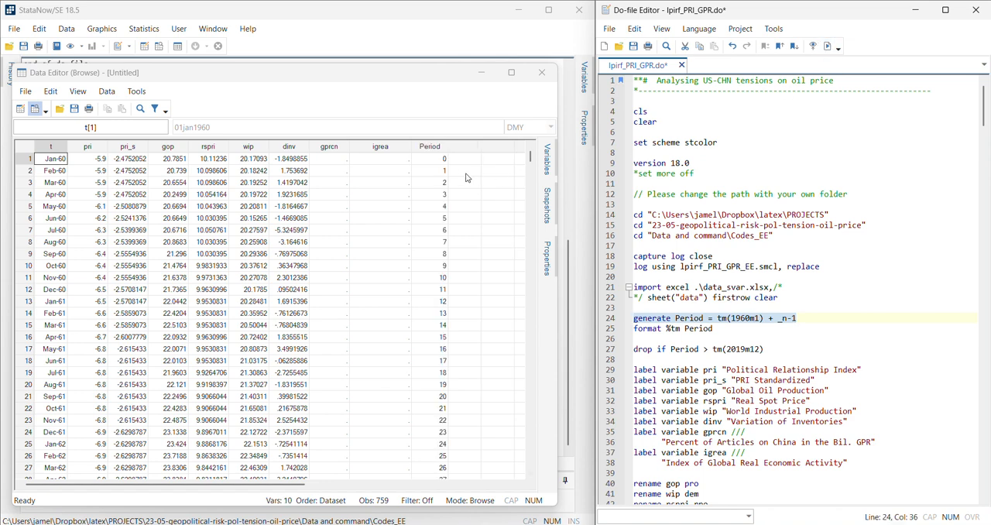
{"action": "left_click", "coordinate": [444, 158]}
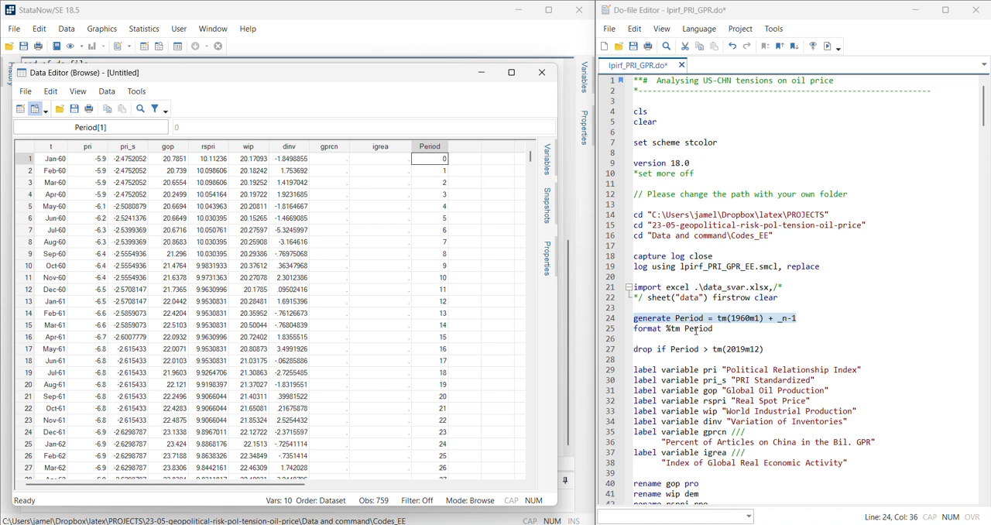
Run format %tm Period on line 25 so the Period variable displays as monthly dates
{"action": "left_click_drag", "start_coordinate": [696, 331], "coordinate": [647, 329]}
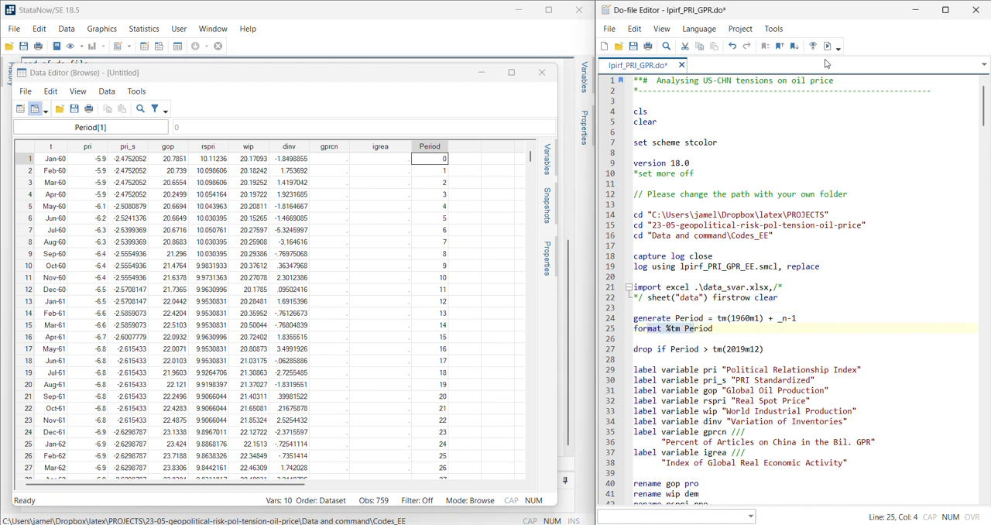
{"action": "left_click", "coordinate": [679, 335]}
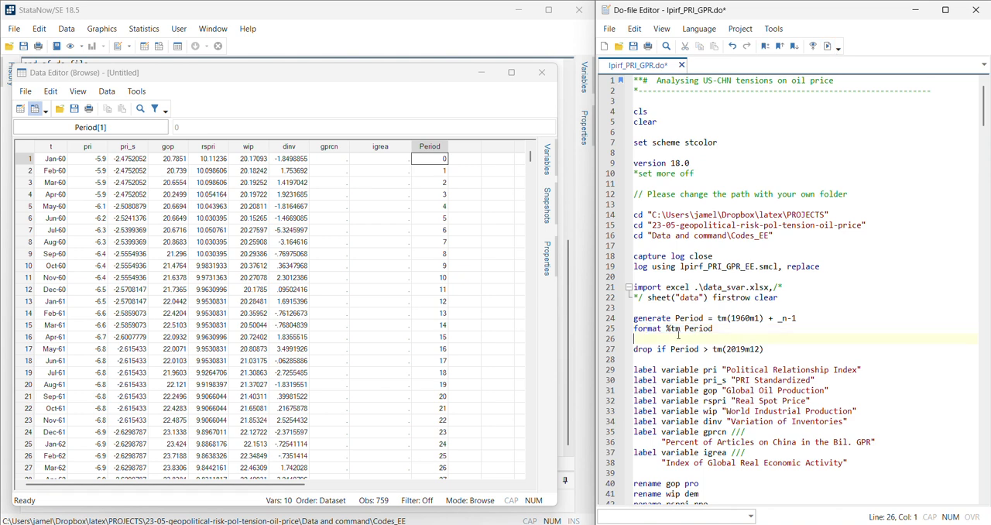
{"action": "left_click", "coordinate": [682, 330]}
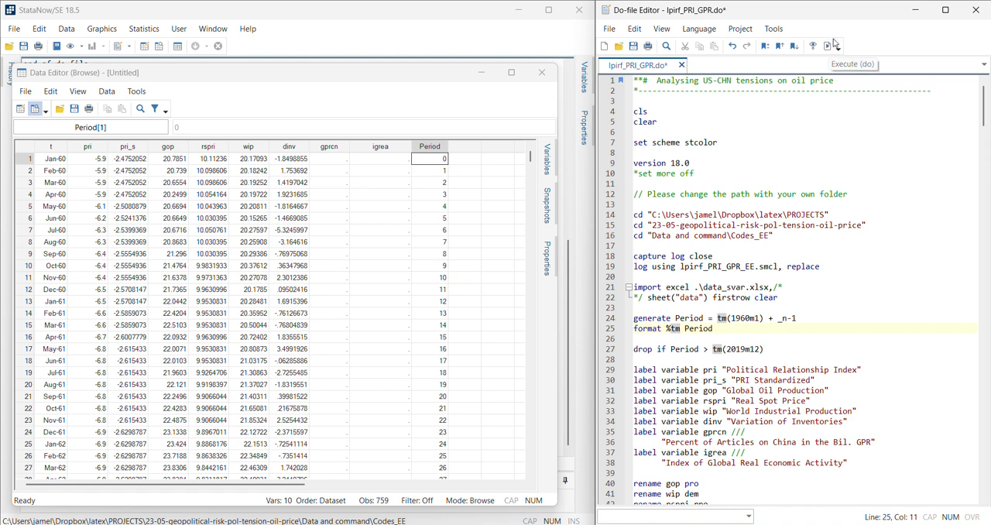
{"action": "left_click", "coordinate": [700, 329]}
{"action": "left_click", "coordinate": [724, 328]}
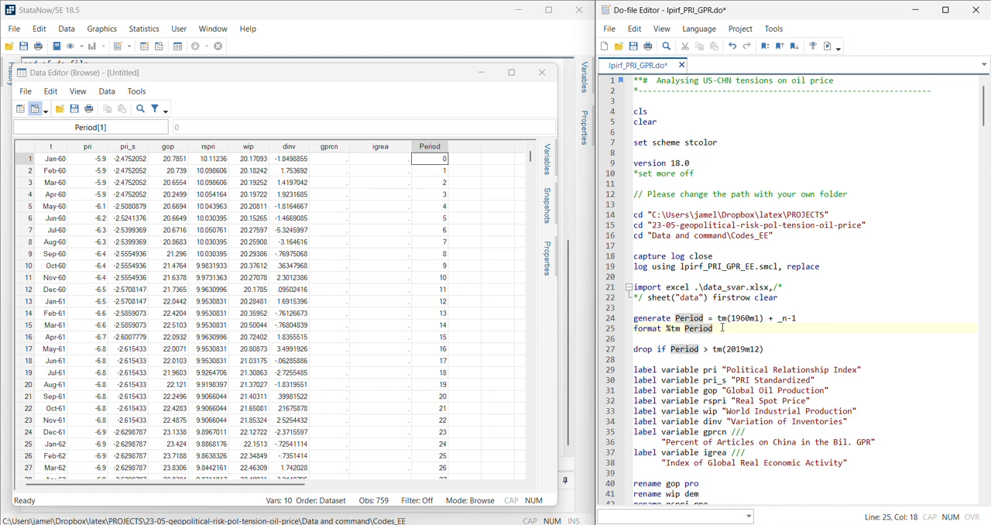
{"action": "key", "text": "shift+Home"}
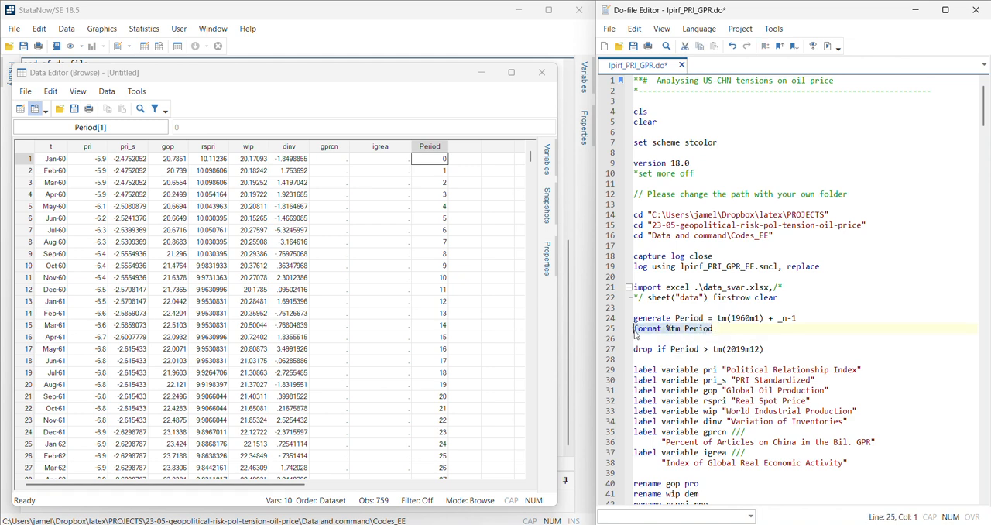
{"action": "left_click", "coordinate": [829, 46]}
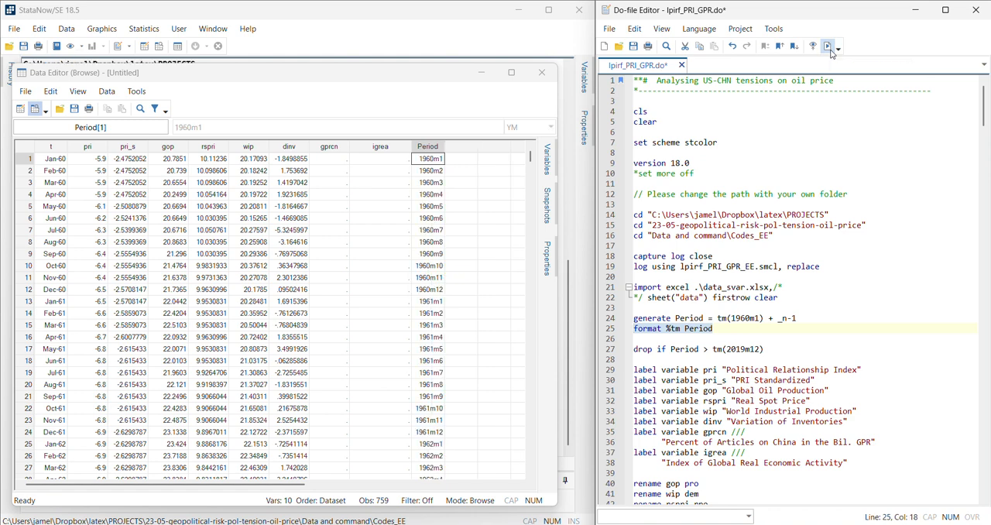
Review the Period values down to the rows after 2019m12, and run drop if Period > tm(2019m12) on line 27
{"action": "scroll", "coordinate": [608, 303], "scroll_direction": "down", "scroll_amount": 1}
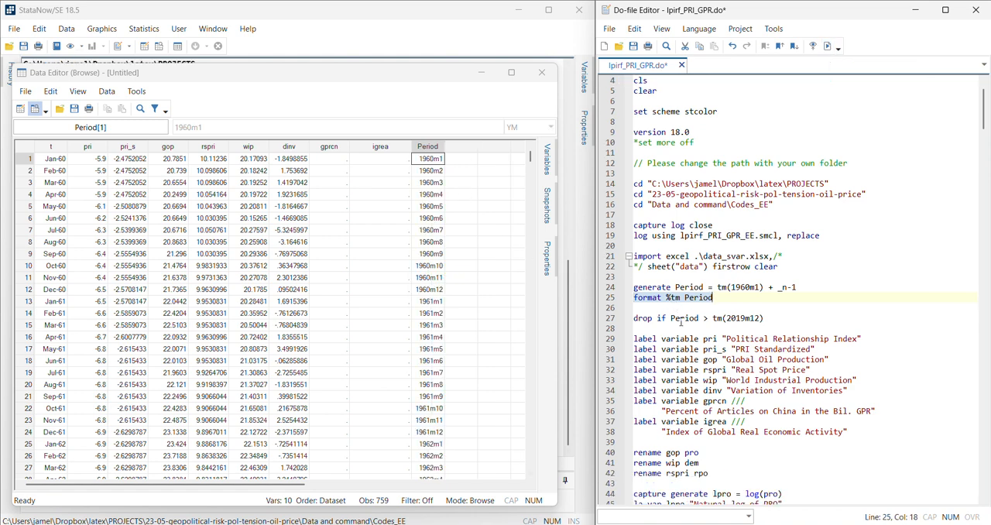
{"action": "scroll", "coordinate": [491, 270], "scroll_direction": "down", "scroll_amount": 20}
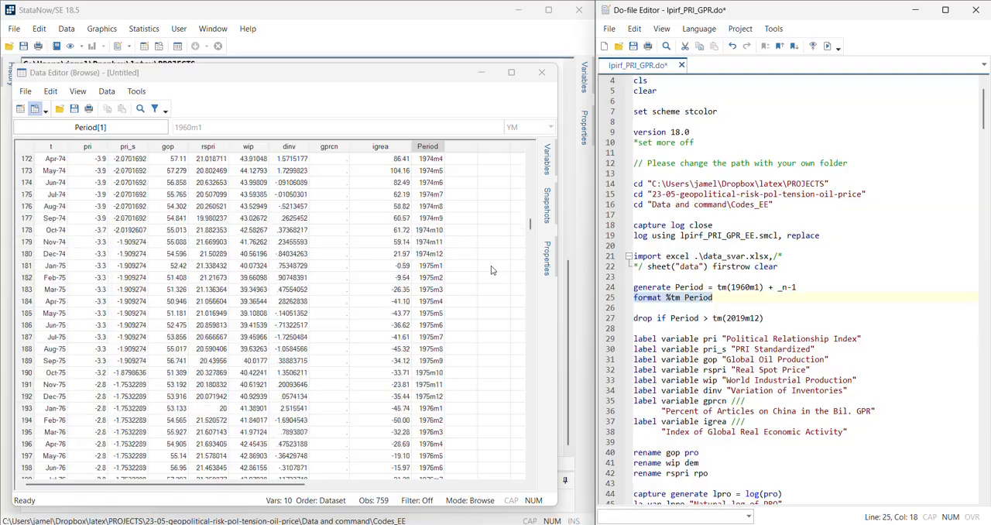
{"action": "scroll", "coordinate": [491, 269], "scroll_direction": "down", "scroll_amount": 20}
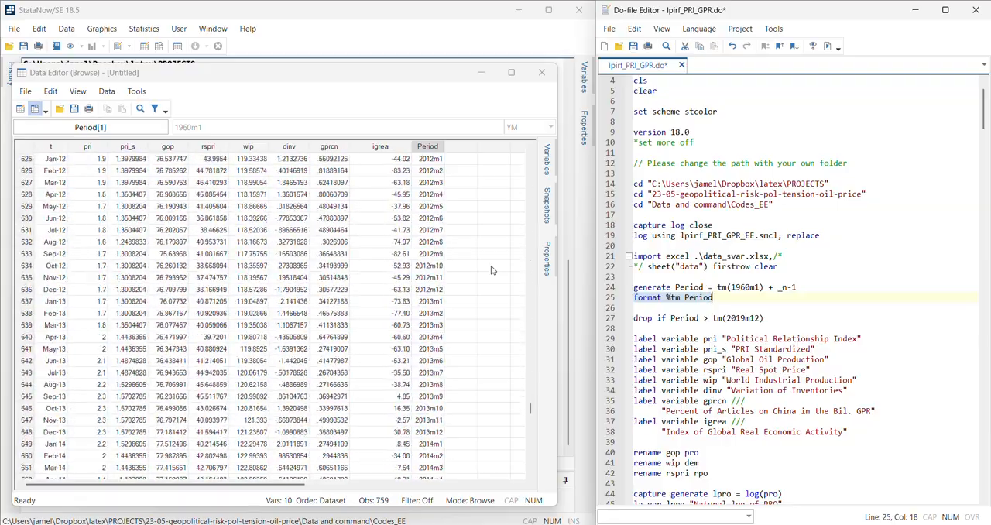
{"action": "scroll", "coordinate": [491, 270], "scroll_direction": "up", "scroll_amount": 3}
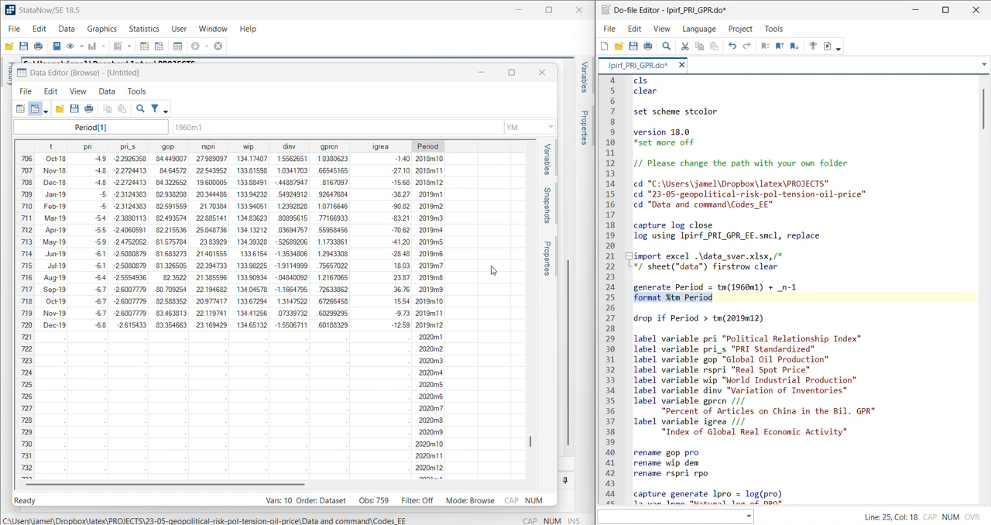
{"action": "left_click_drag", "start_coordinate": [765, 319], "coordinate": [617, 320]}
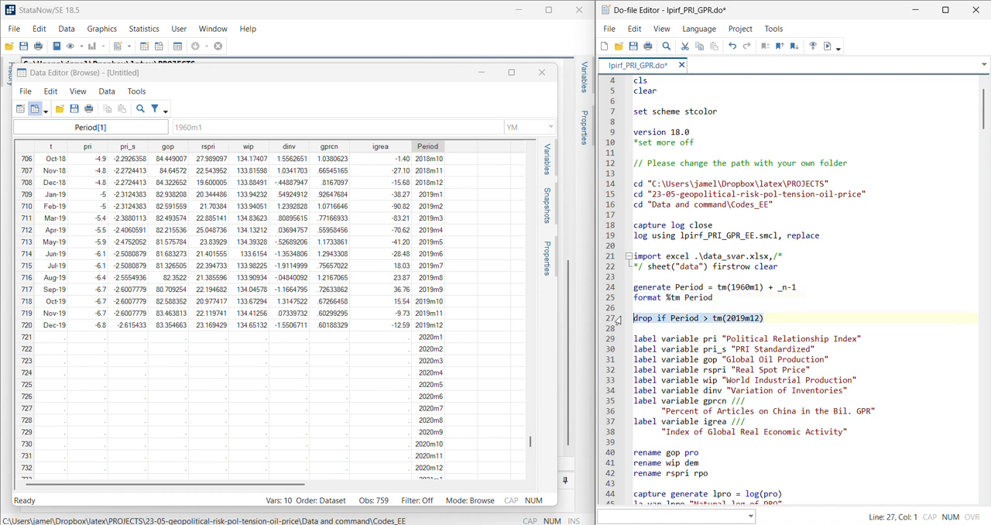
{"action": "left_click", "coordinate": [828, 47]}
Show the variables list in the data browser and run the label variable commands on lines 29 to 38
{"action": "scroll", "coordinate": [664, 313], "scroll_direction": "down", "scroll_amount": 1}
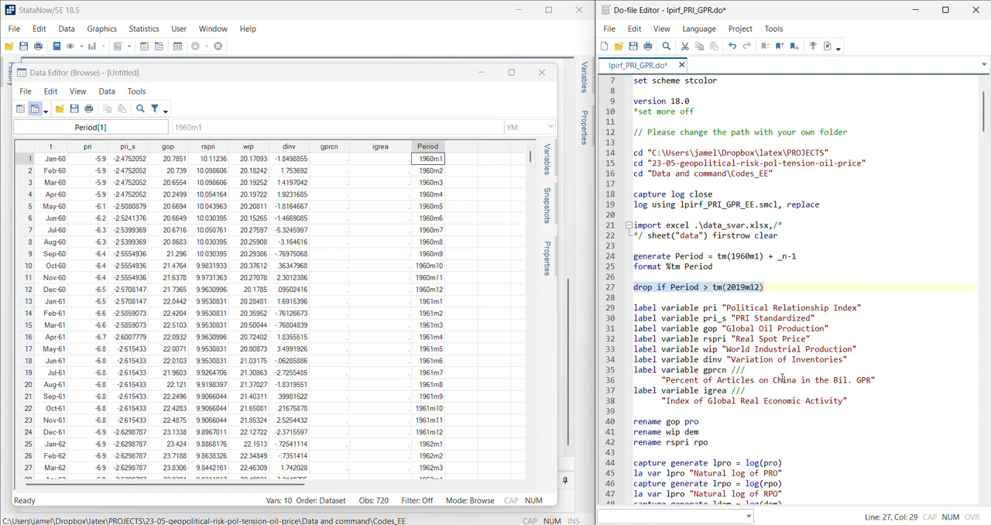
{"action": "left_click", "coordinate": [551, 169]}
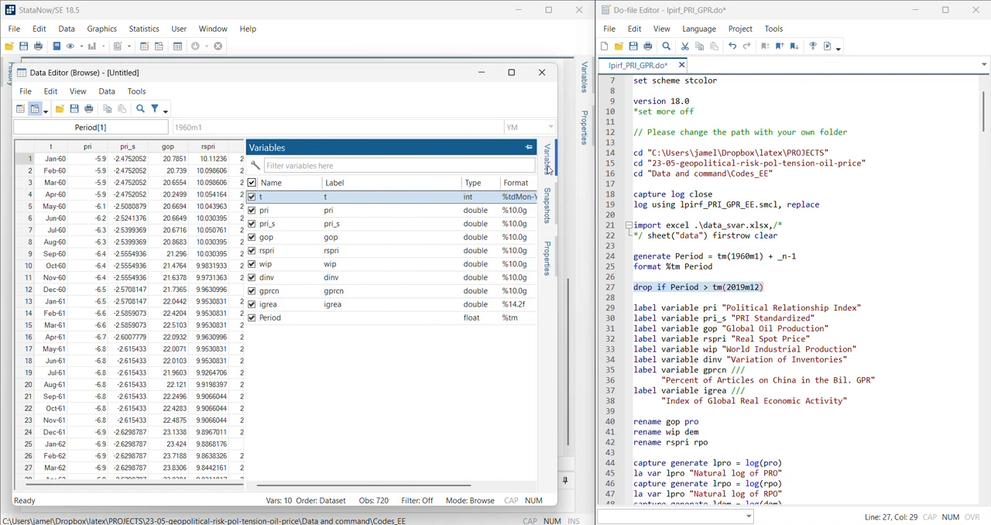
{"action": "left_click", "coordinate": [794, 289]}
{"action": "scroll", "coordinate": [794, 290], "scroll_direction": "down", "scroll_amount": 2}
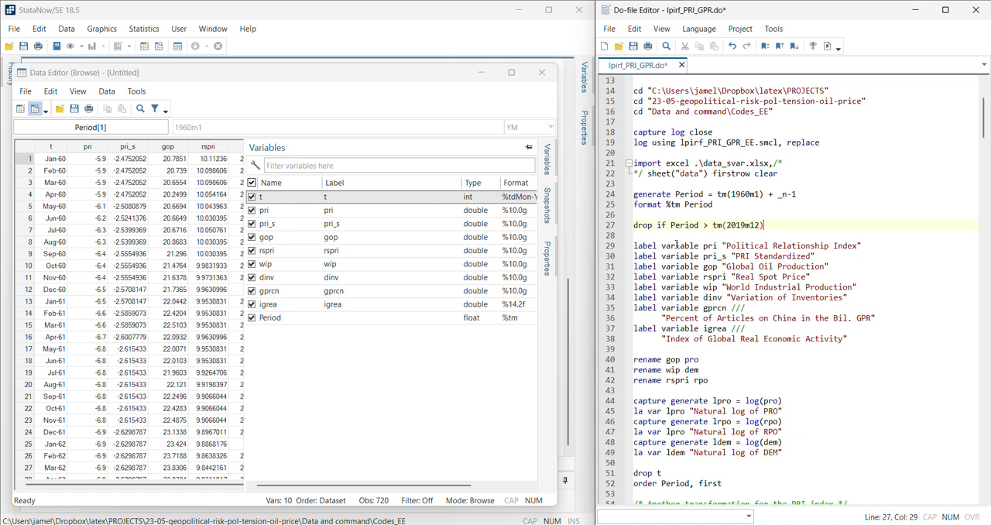
{"action": "left_click", "coordinate": [648, 246]}
{"action": "left_click", "coordinate": [680, 246]}
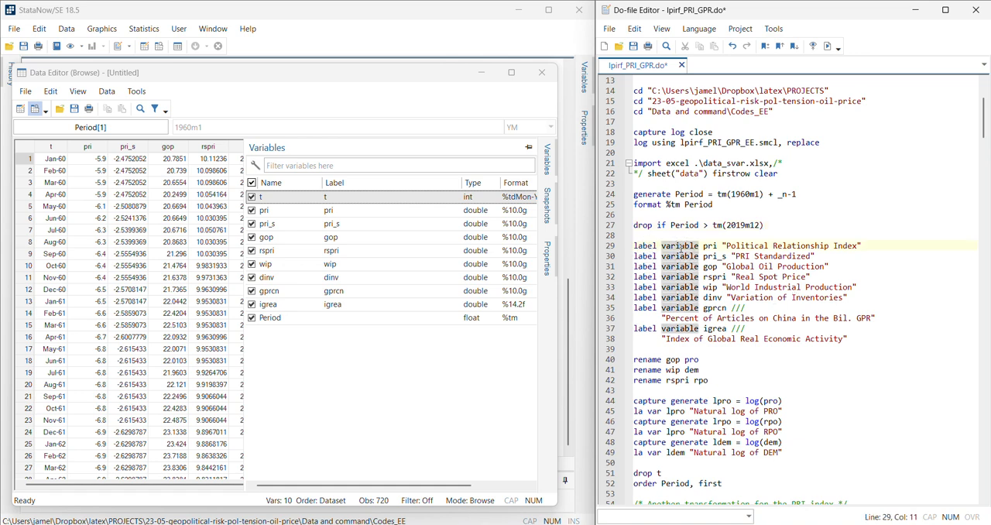
{"action": "left_click", "coordinate": [639, 411]}
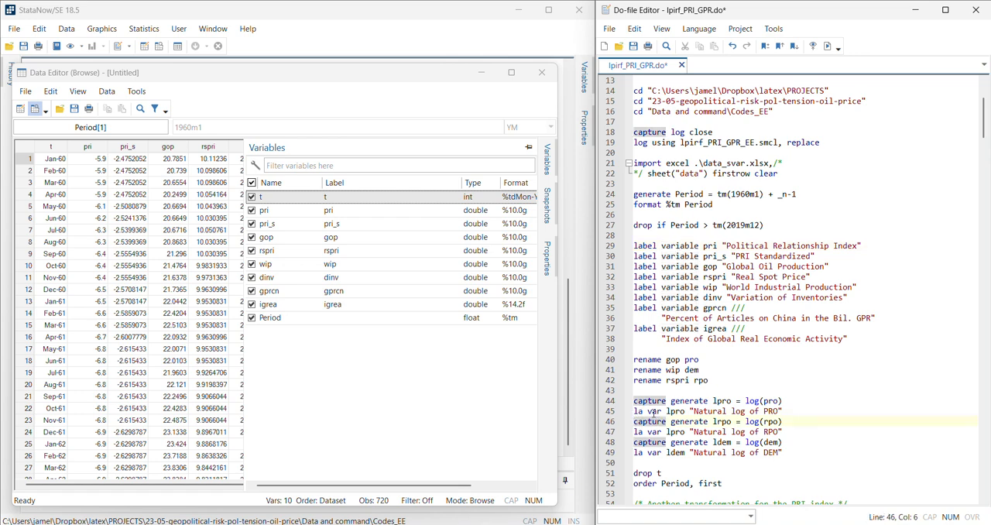
{"action": "left_click", "coordinate": [653, 411]}
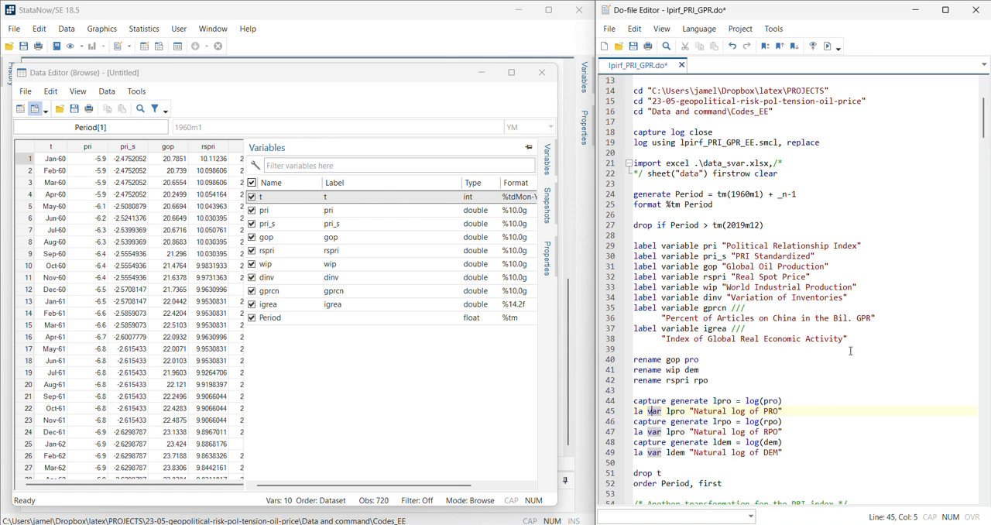
{"action": "left_click_drag", "start_coordinate": [855, 341], "coordinate": [632, 246]}
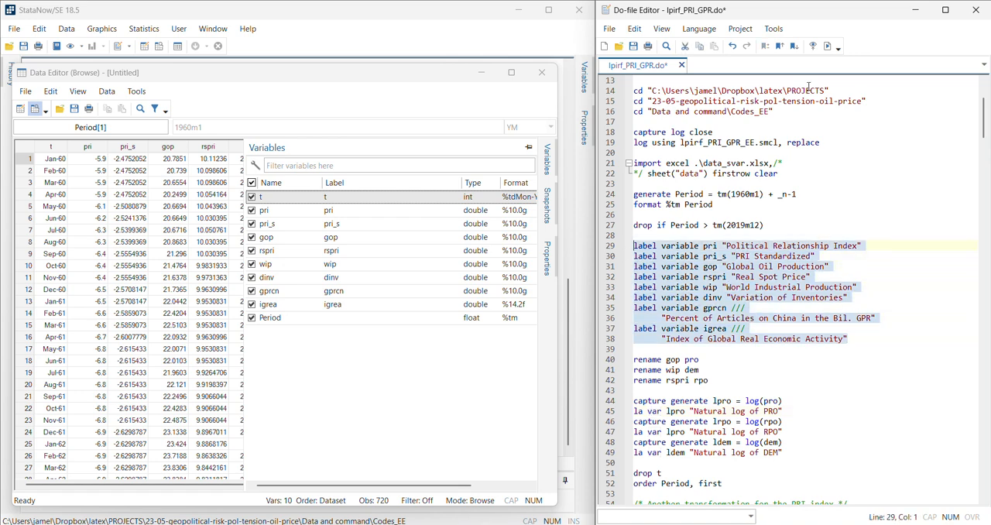
{"action": "left_click", "coordinate": [828, 47]}
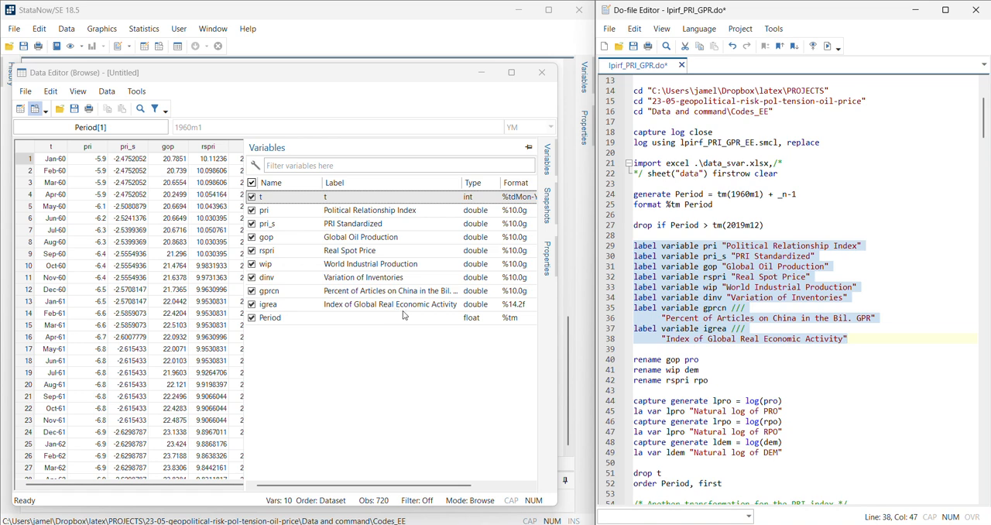
Minimize the data browser, run describe as a direct command, and inspect the number of observations and variables
{"action": "left_click", "coordinate": [483, 73]}
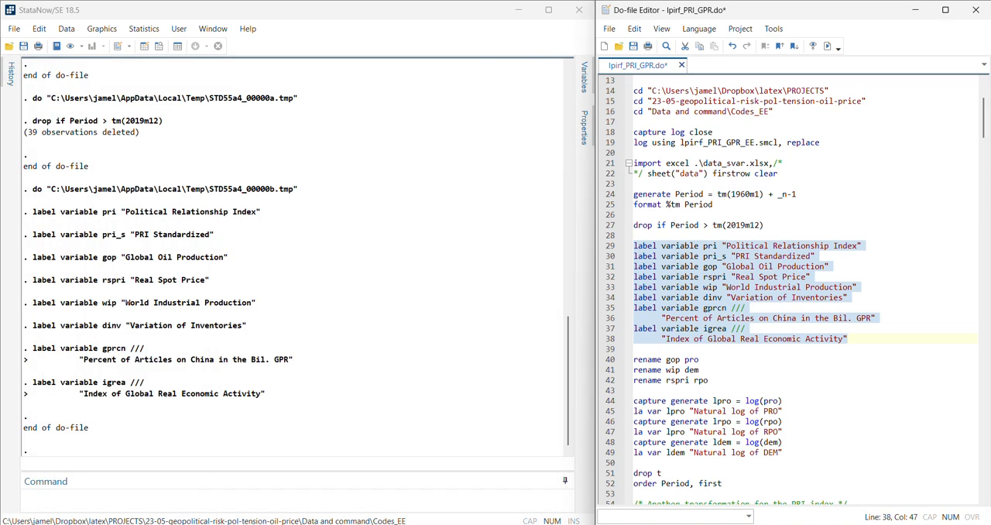
{"action": "left_click", "coordinate": [171, 496]}
{"action": "type", "text": "d"}
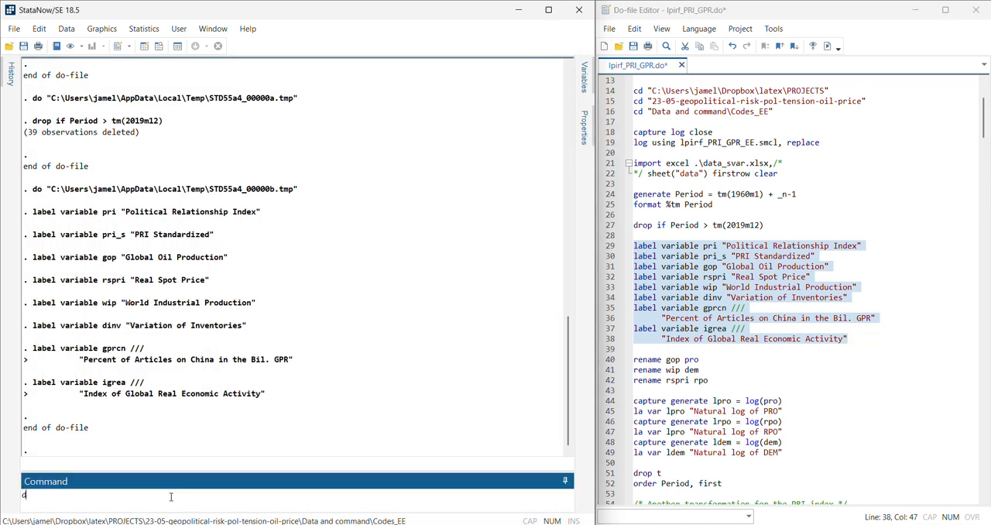
{"action": "type", "text": "escribe"}
{"action": "key", "text": "Return"}
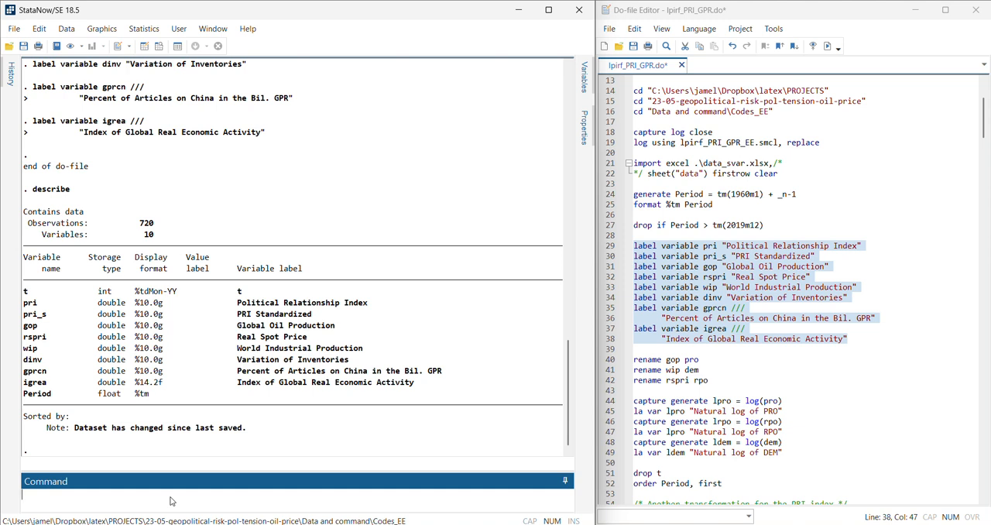
{"action": "left_click_drag", "start_coordinate": [140, 224], "coordinate": [156, 236]}
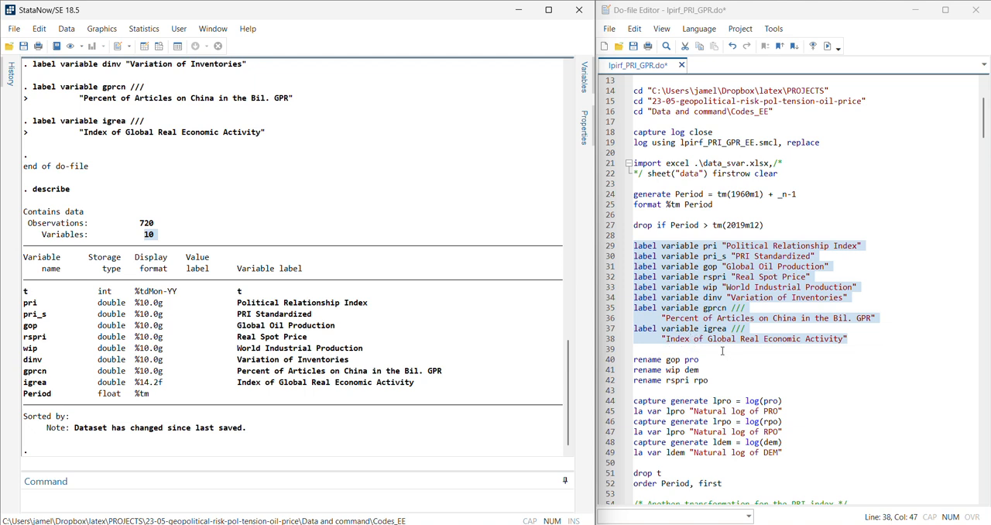
Run the rename commands on lines 40 to 42, changing gop to pro, wip to dem and rspri to rpo
{"action": "scroll", "coordinate": [723, 351], "scroll_direction": "down", "scroll_amount": 1}
{"action": "left_click_drag", "start_coordinate": [718, 354], "coordinate": [627, 330]}
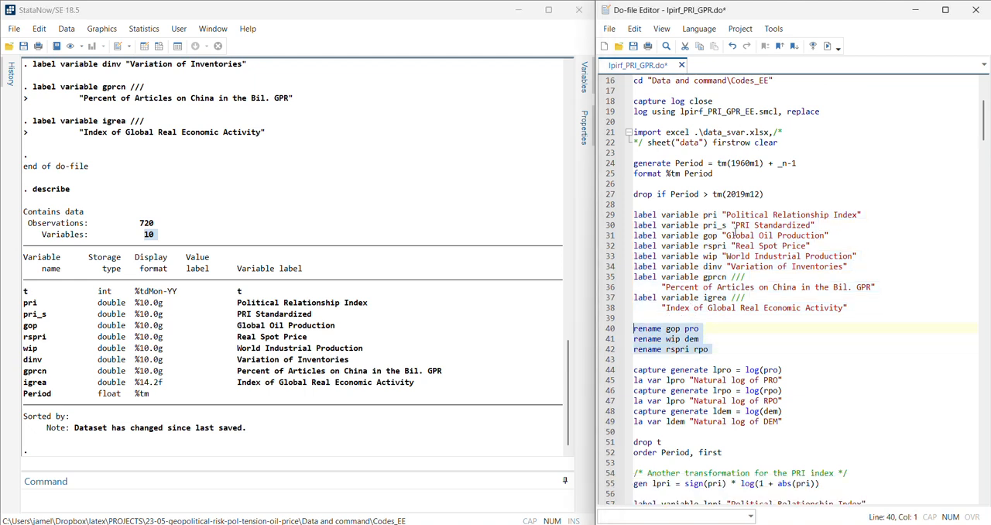
{"action": "left_click", "coordinate": [827, 45]}
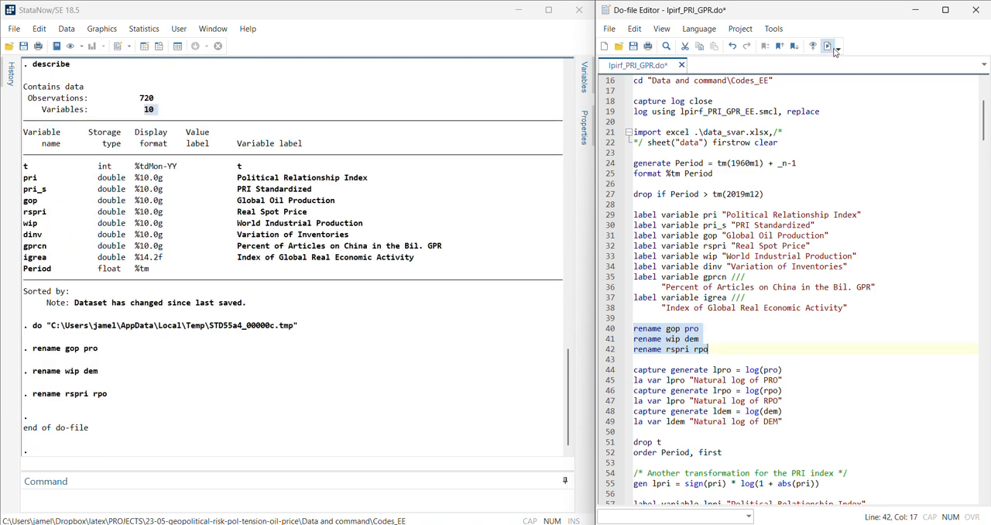
{"action": "left_click", "coordinate": [686, 329]}
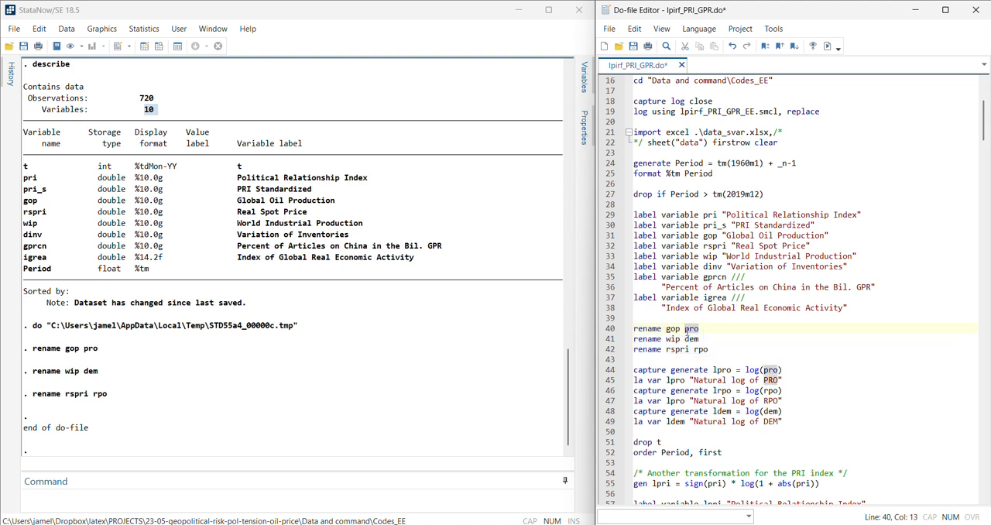
{"action": "left_click", "coordinate": [674, 339]}
{"action": "left_click", "coordinate": [701, 339]}
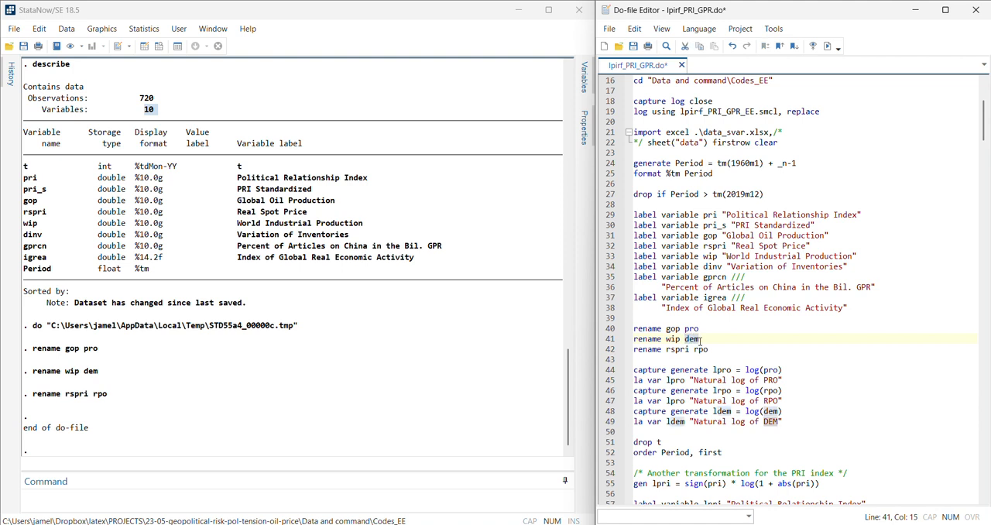
{"action": "left_click", "coordinate": [689, 349]}
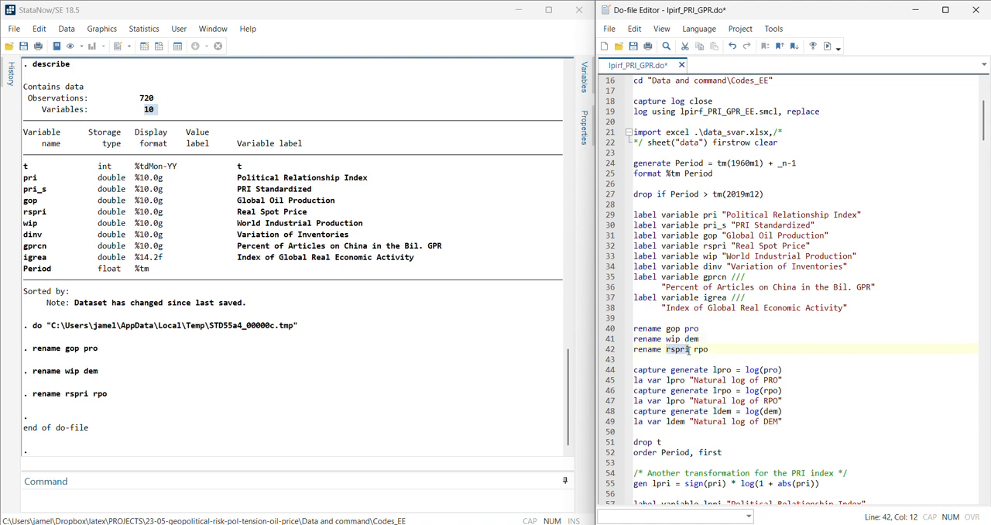
{"action": "left_click", "coordinate": [705, 350]}
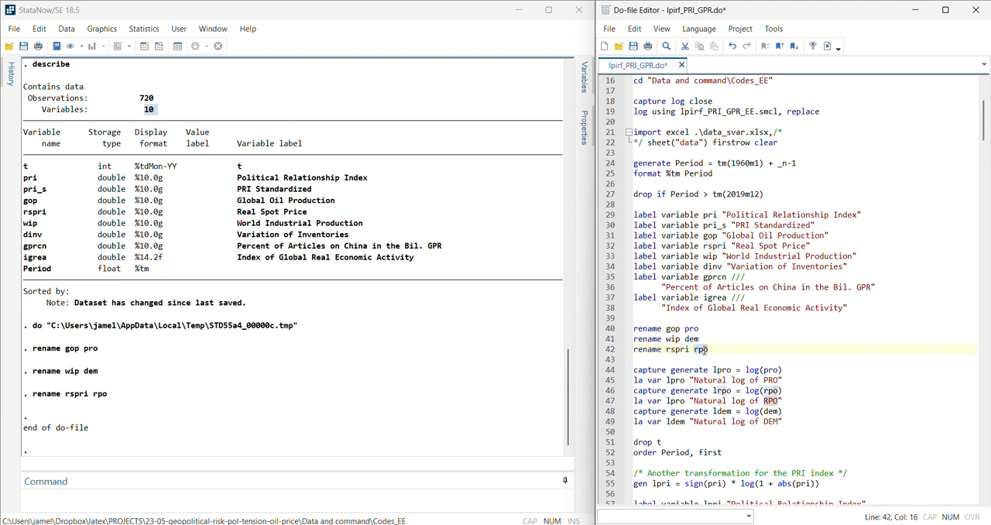
Describe the dataset again with the short command des to check the renamed variables
{"action": "left_click", "coordinate": [383, 499]}
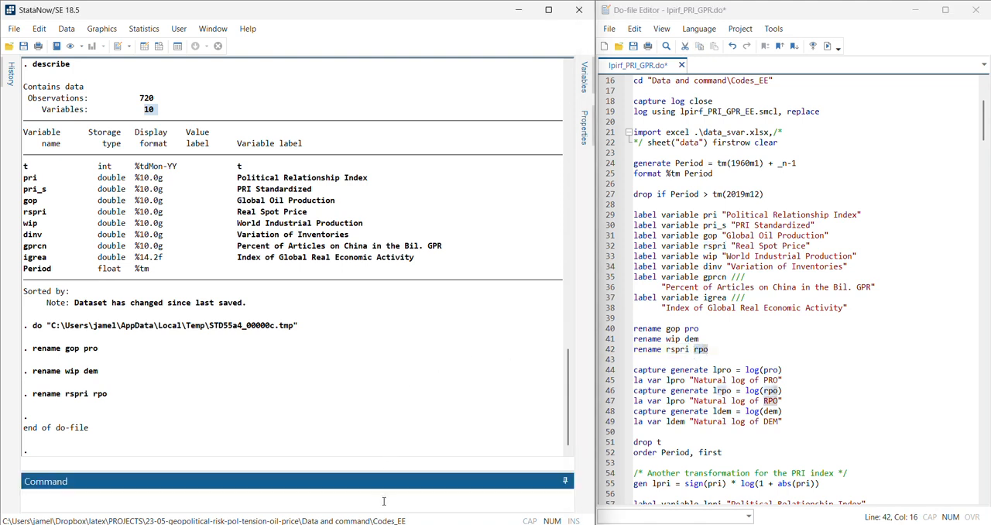
{"action": "type", "text": "des"}
{"action": "key", "text": "Return"}
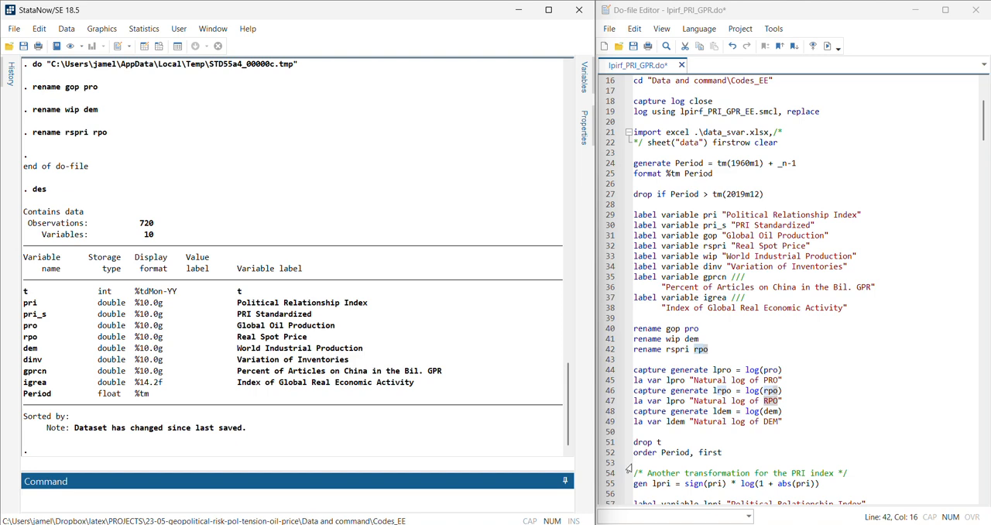
Bring the data browser back up and run drop t on line 51 to remove the original date variable
{"action": "scroll", "coordinate": [767, 391], "scroll_direction": "down", "scroll_amount": 2}
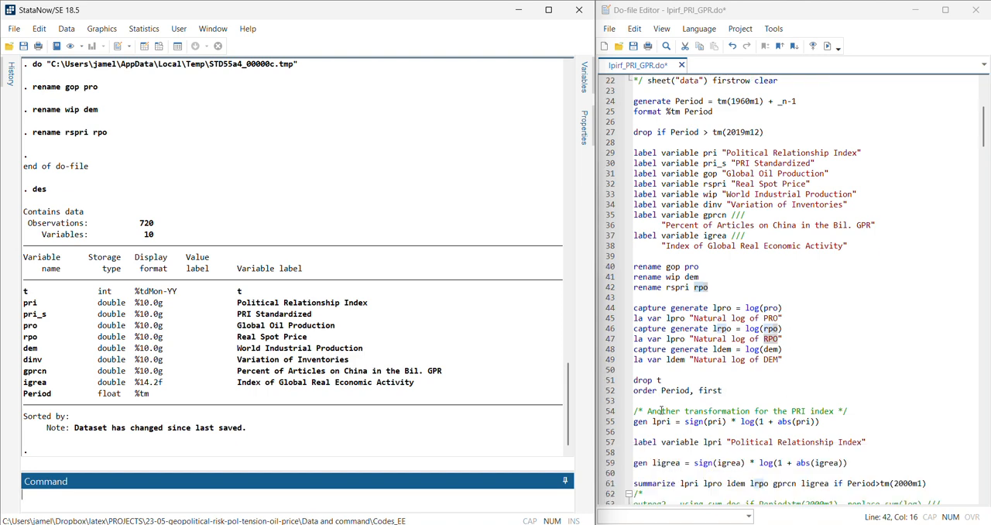
{"action": "left_click", "coordinate": [621, 524]}
{"action": "left_click_drag", "start_coordinate": [669, 384], "coordinate": [644, 381]}
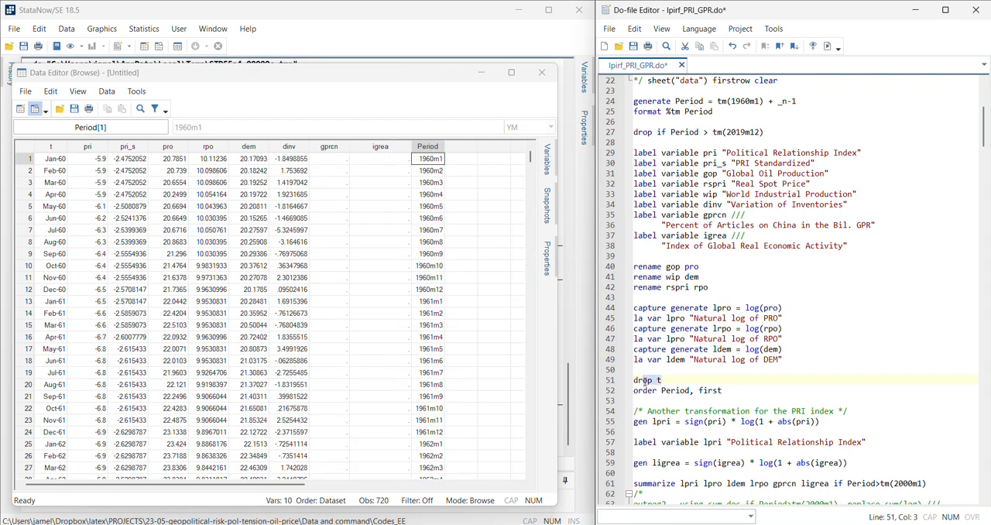
{"action": "left_click", "coordinate": [828, 47]}
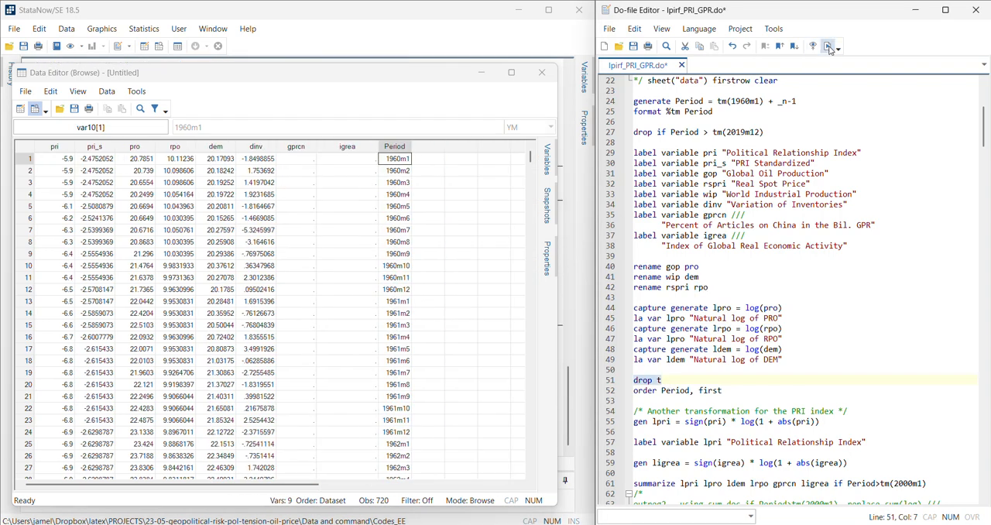
{"action": "double_click", "coordinate": [728, 390]}
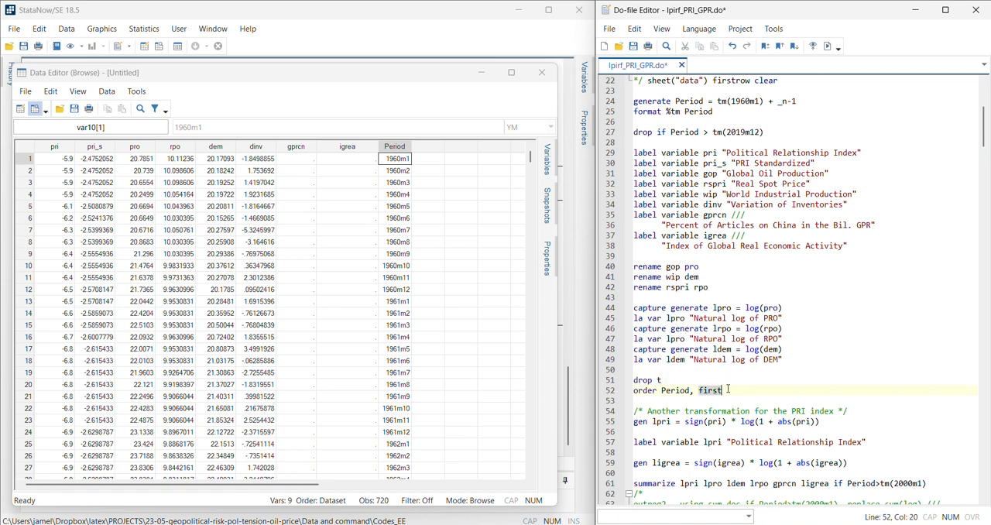
{"action": "left_click_drag", "start_coordinate": [728, 390], "coordinate": [623, 392]}
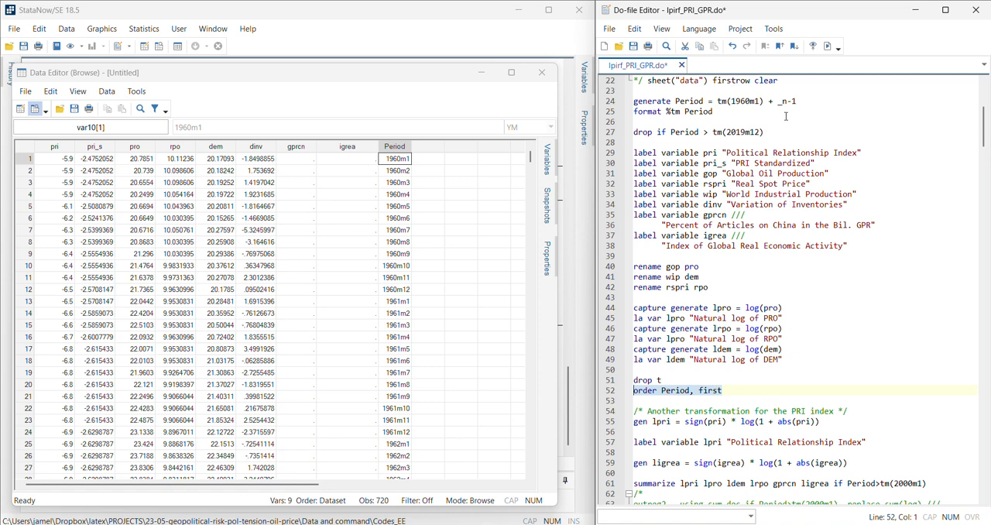
{"action": "left_click", "coordinate": [666, 391]}
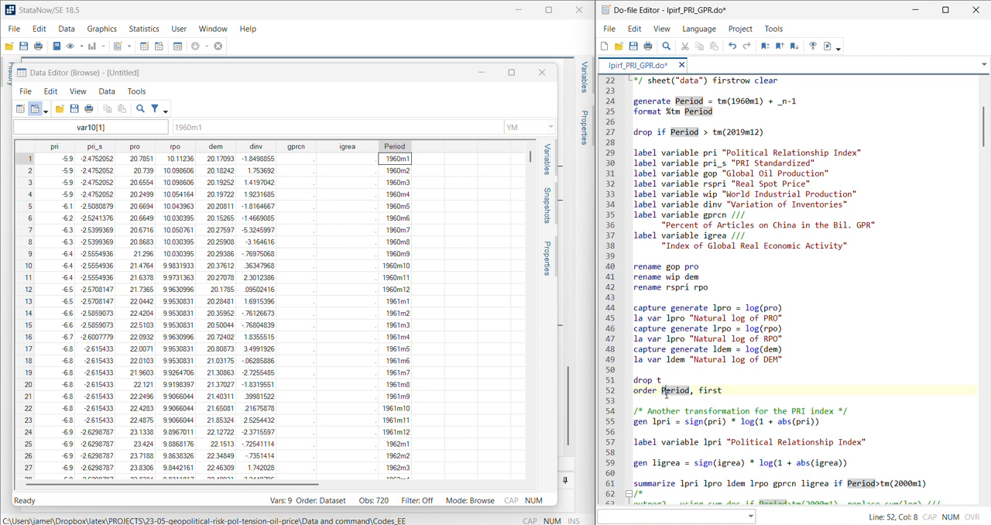
{"action": "left_click", "coordinate": [828, 47]}
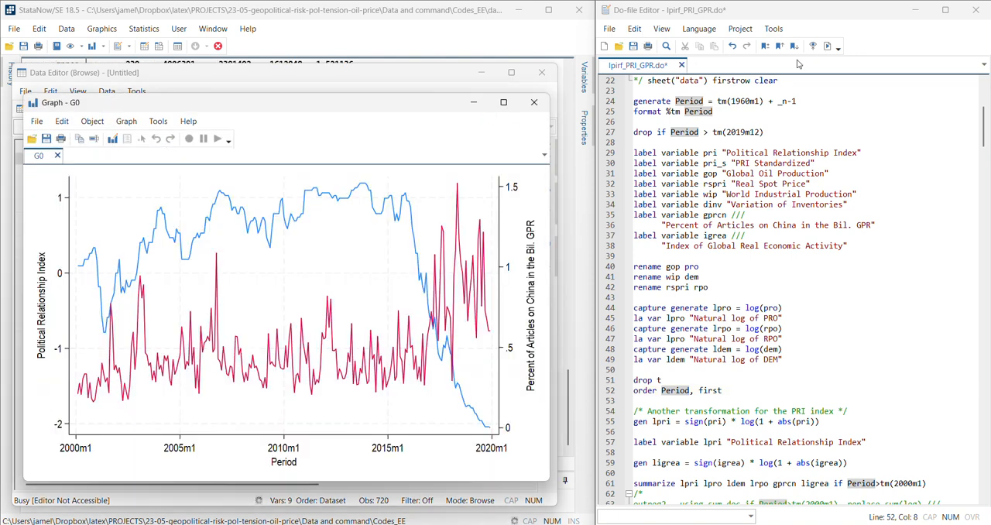
{"action": "left_click", "coordinate": [220, 46]}
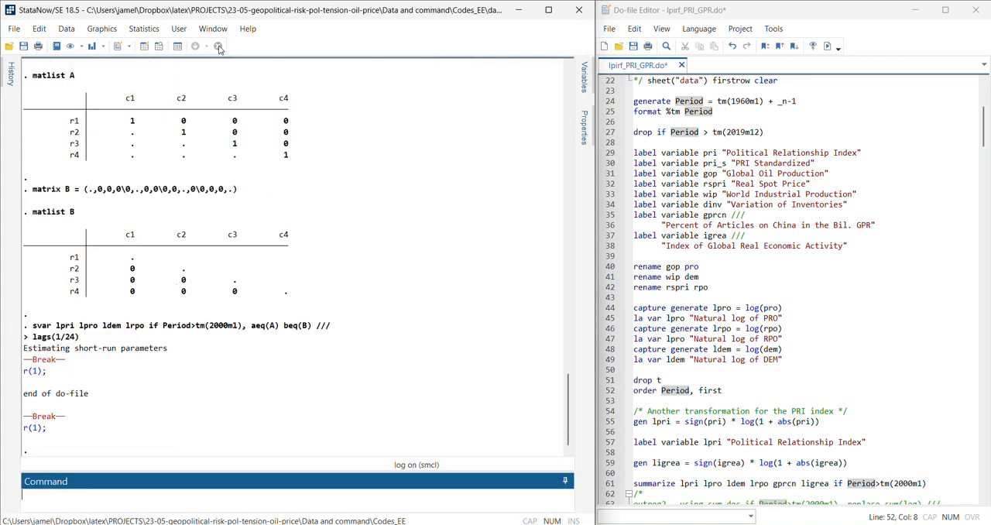
Rerun the do-file from line 1 through order Period, first on line 52
{"action": "left_click", "coordinate": [727, 390]}
{"action": "left_click_drag", "start_coordinate": [726, 390], "coordinate": [600, 54]}
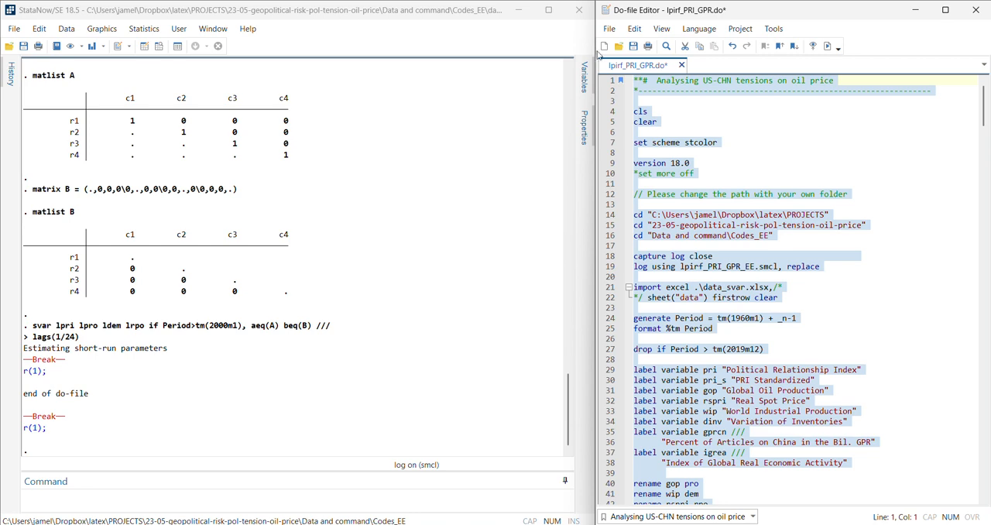
{"action": "left_click", "coordinate": [827, 46]}
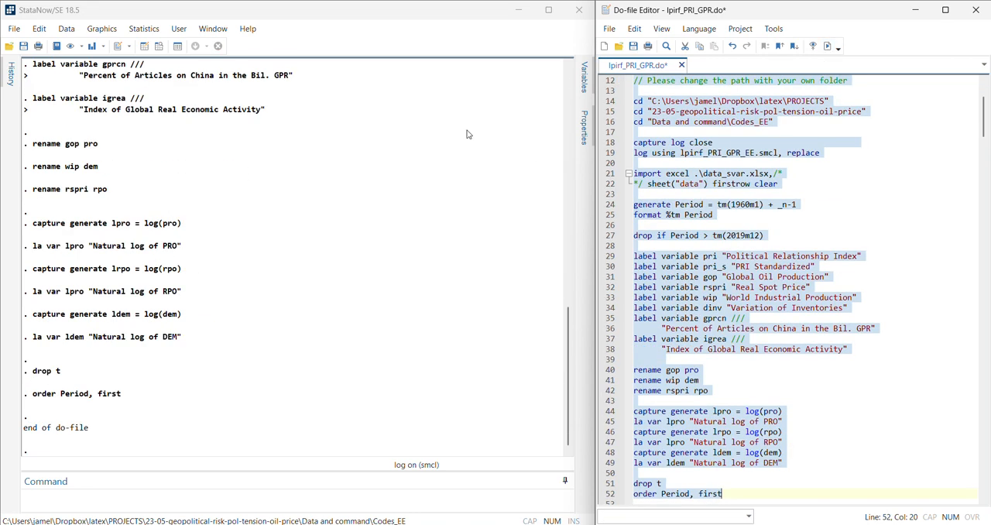
Check the position of the Period column in the data browser, and minimize the browser
{"action": "left_click", "coordinate": [160, 47]}
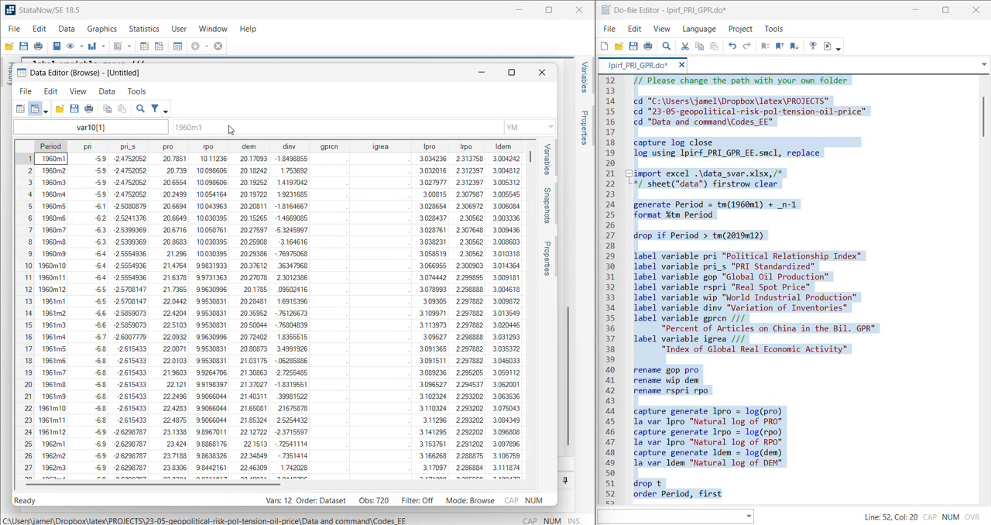
{"action": "left_click", "coordinate": [45, 146]}
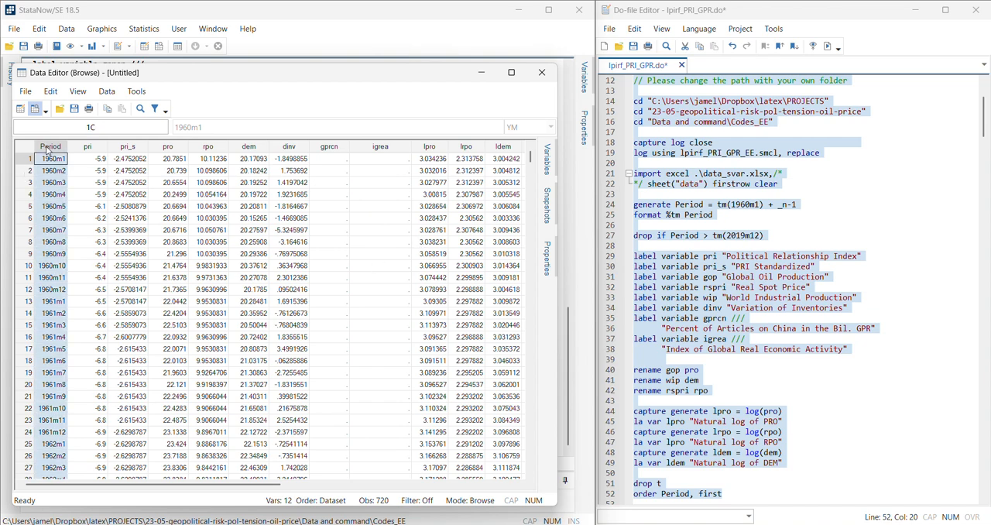
{"action": "left_click", "coordinate": [482, 69]}
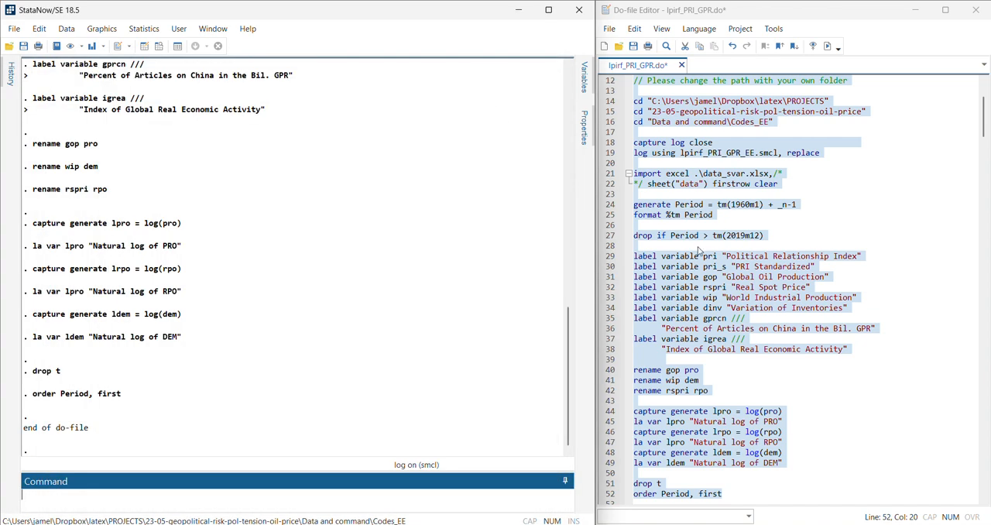
Run lines 54 and 55 to generate lpri as sign(pri) * log(1 + abs(pri))
{"action": "scroll", "coordinate": [725, 222], "scroll_direction": "down", "scroll_amount": 7}
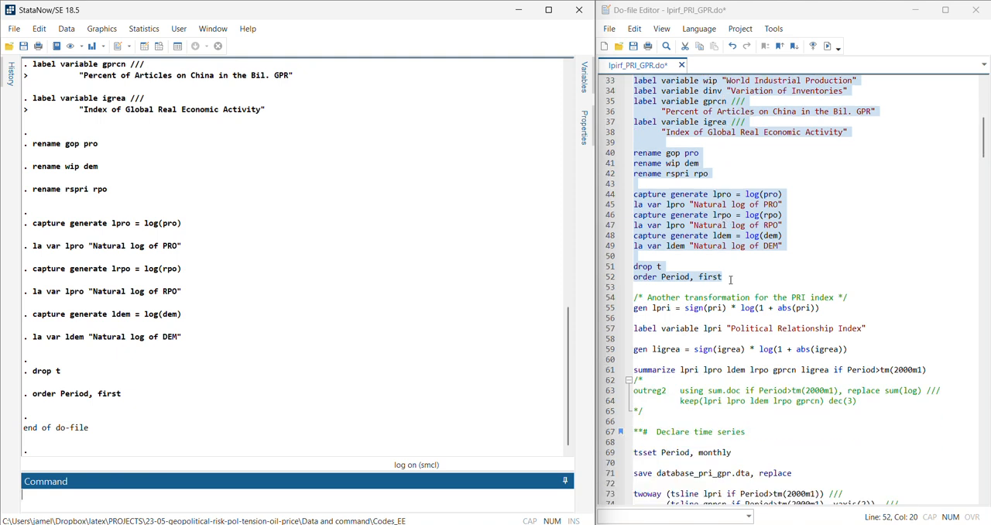
{"action": "left_click", "coordinate": [731, 308]}
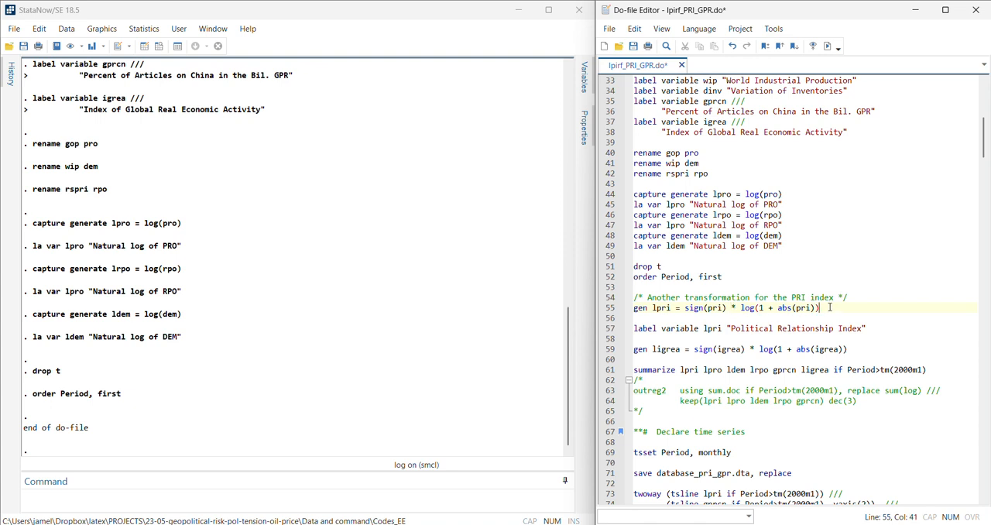
{"action": "left_click_drag", "start_coordinate": [821, 308], "coordinate": [629, 299]}
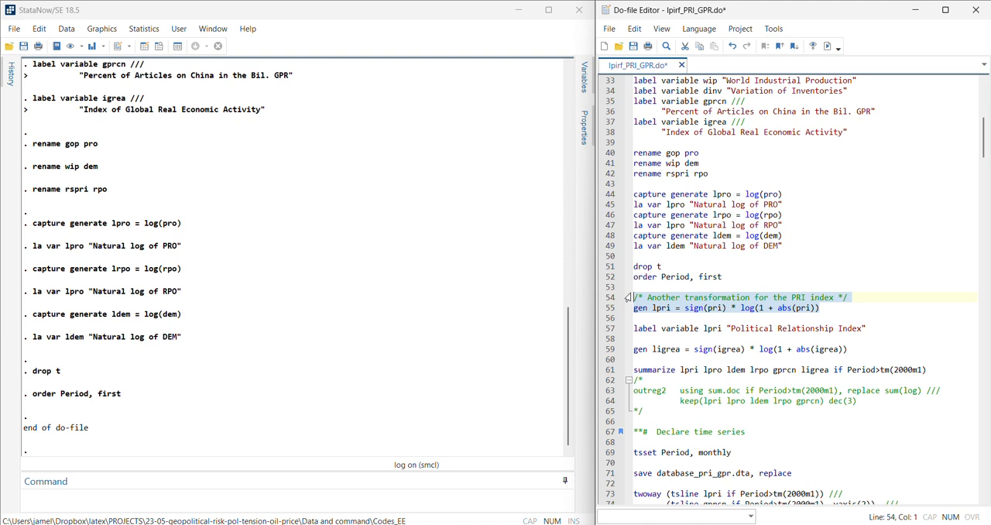
{"action": "left_click", "coordinate": [828, 47]}
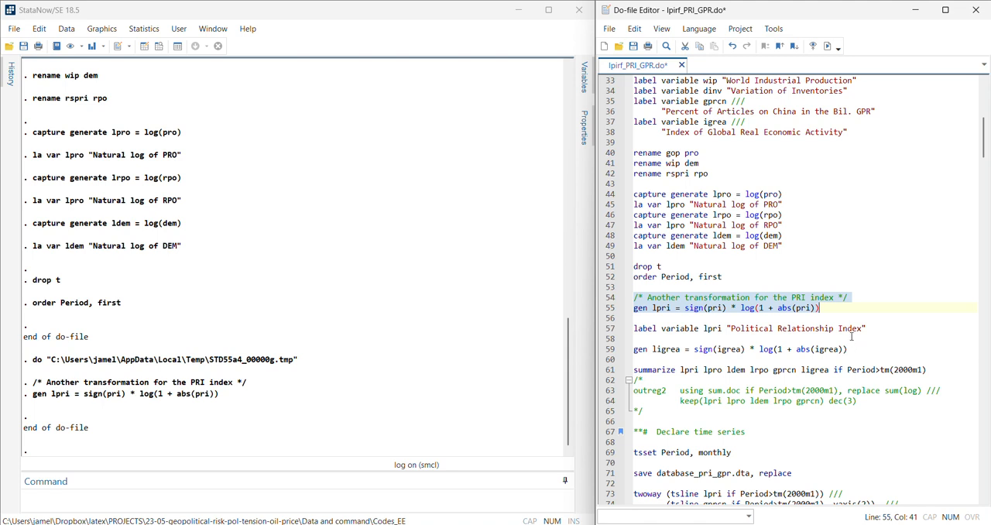
Show the variable list and run line 57 to label lpri "Political Relationship Index"
{"action": "left_click", "coordinate": [581, 92]}
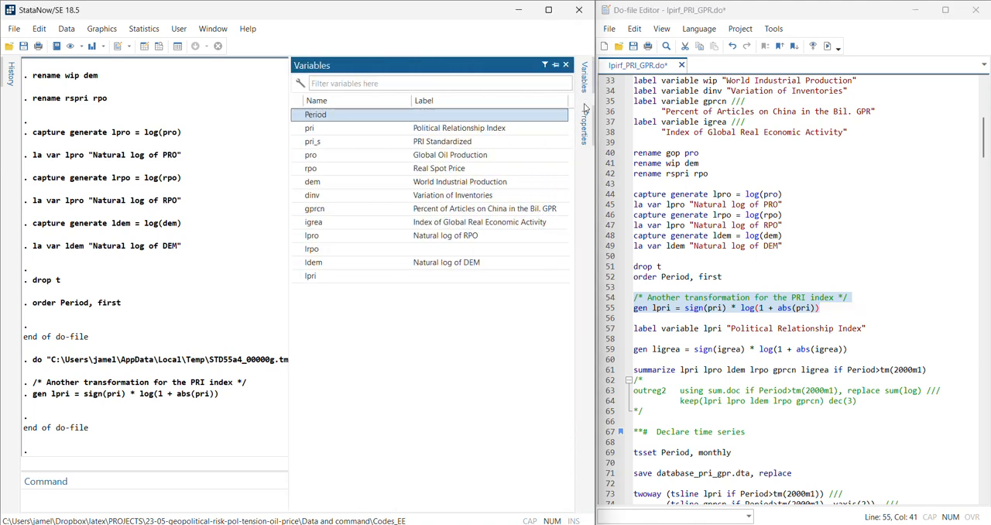
{"action": "left_click_drag", "start_coordinate": [866, 329], "coordinate": [632, 320]}
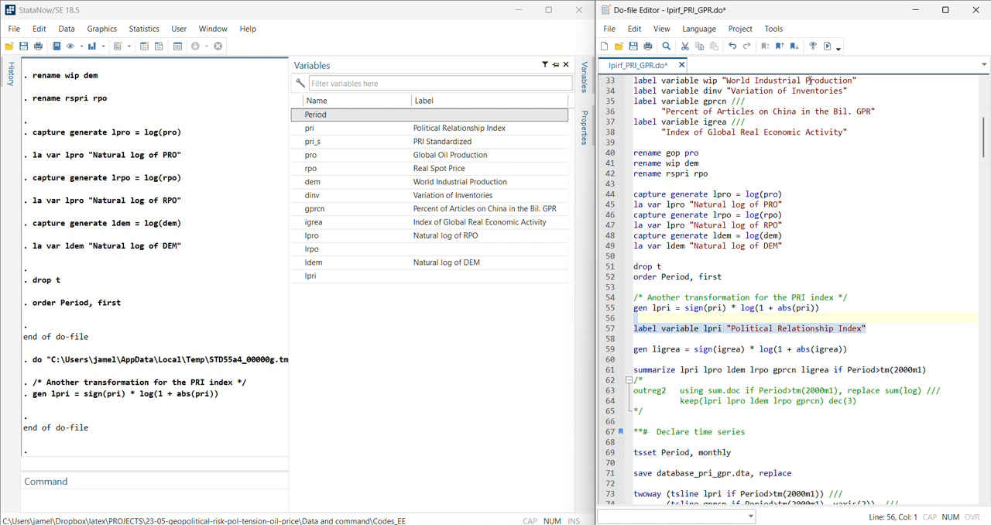
{"action": "left_click", "coordinate": [828, 47]}
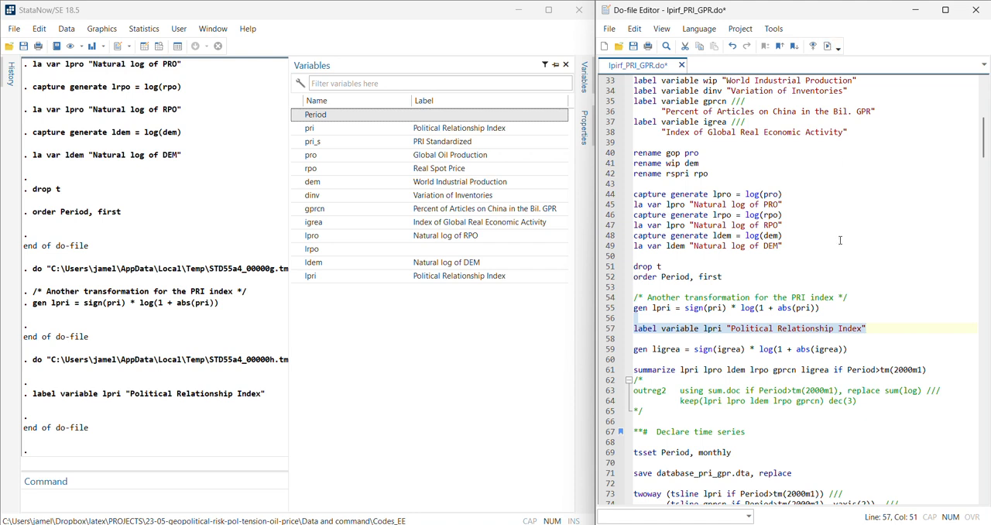
Duplicate the lpri label command below the gen ligrea line and change its variable name to ligrea
{"action": "left_click", "coordinate": [866, 328]}
{"action": "left_click_drag", "start_coordinate": [866, 328], "coordinate": [636, 329]}
{"action": "key", "text": "ctrl+c"}
{"action": "left_click", "coordinate": [862, 350]}
{"action": "key", "text": "Return"}
{"action": "key", "text": "Return"}
{"action": "key", "text": "ctrl+v"}
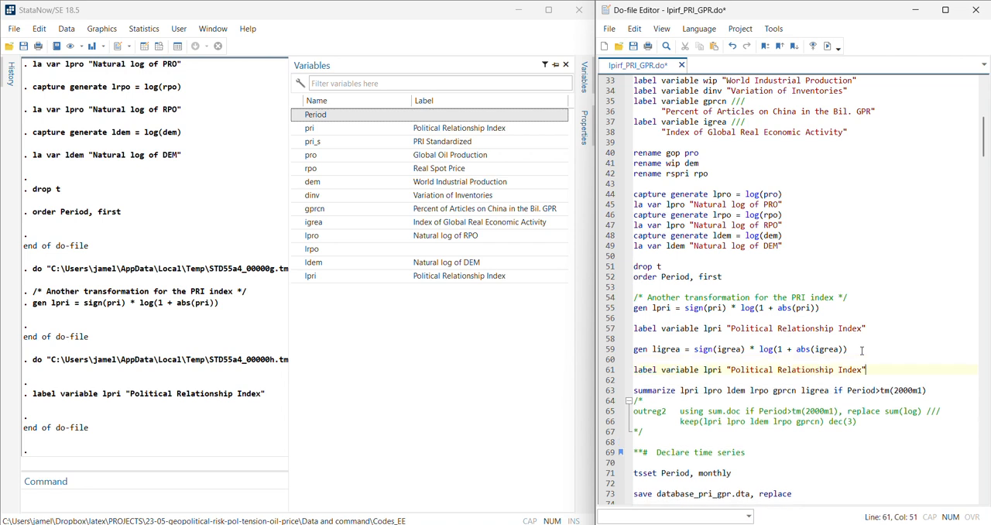
{"action": "double_click", "coordinate": [713, 370]}
{"action": "type", "text": "ligra"}
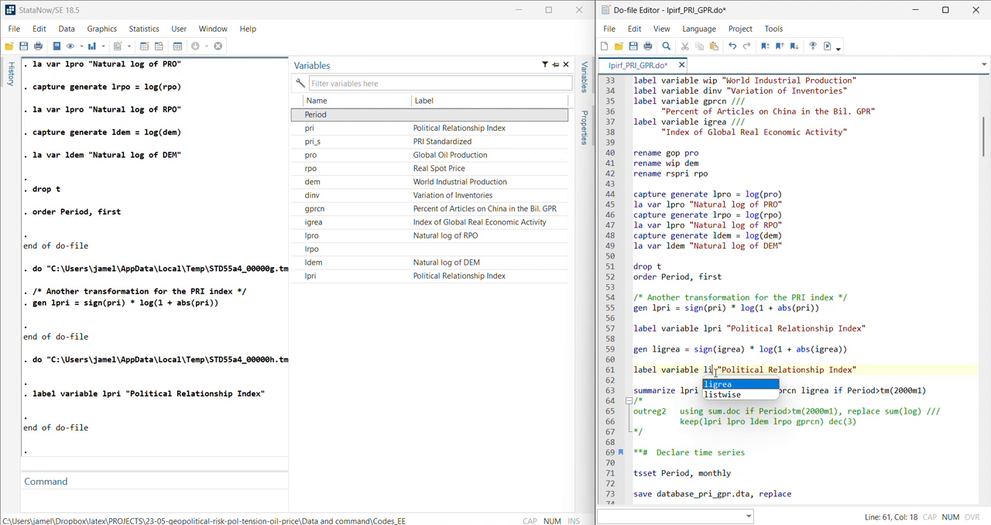
{"action": "key", "text": "Left"}
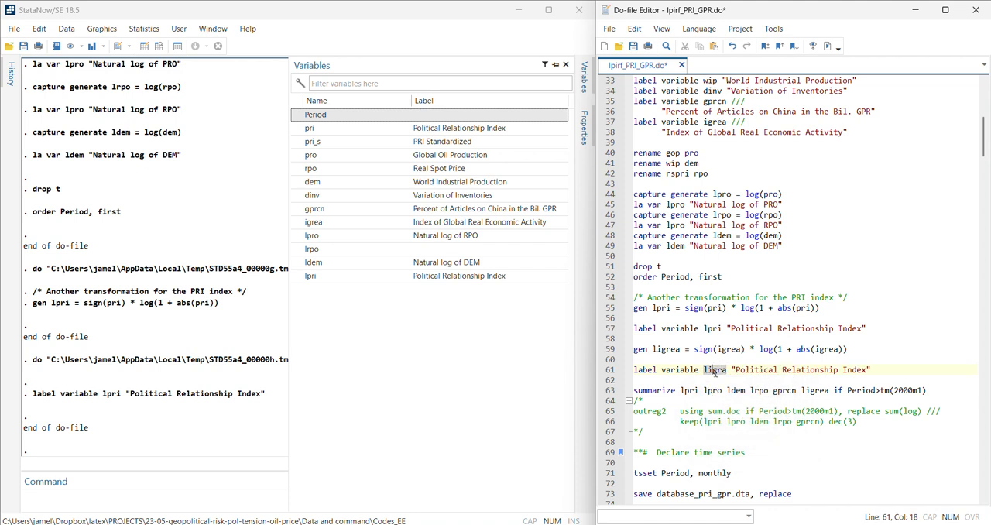
{"action": "type", "text": "e"}
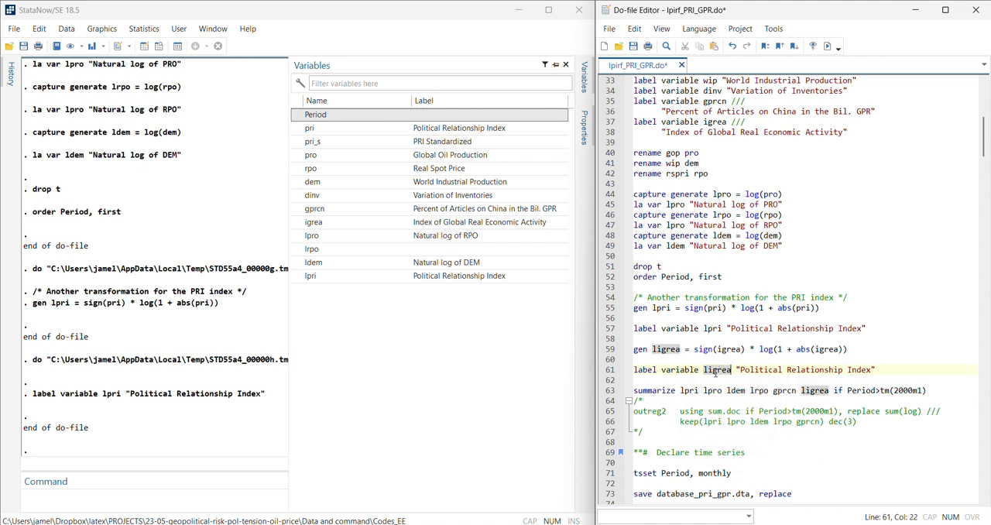
Replace the label text in the ligrea label command with "Global Real Economic Activity"
{"action": "key", "text": "Right"}
{"action": "key", "text": "Right"}
{"action": "key", "text": "Right"}
{"action": "key", "text": "Right"}
{"action": "key", "text": "shift+Right"}
{"action": "key", "text": "shift+Right"}
{"action": "key", "text": "shift+Right"}
{"action": "key", "text": "shift+Right"}
{"action": "key", "text": "shift+Right"}
{"action": "key", "text": "shift+Right"}
{"action": "key", "text": "shift+Right"}
{"action": "key", "text": "shift+Right"}
{"action": "key", "text": "shift+Right"}
{"action": "key", "text": "shift+Right"}
{"action": "key", "text": "shift+Right"}
{"action": "key", "text": "shift+Right"}
{"action": "key", "text": "shift+Right"}
{"action": "key", "text": "shift+Right"}
{"action": "key", "text": "shift+Right"}
{"action": "key", "text": "shift+Right"}
{"action": "key", "text": "shift+Right"}
{"action": "key", "text": "shift+Right"}
{"action": "key", "text": "shift+Right"}
{"action": "key", "text": "shift+Right"}
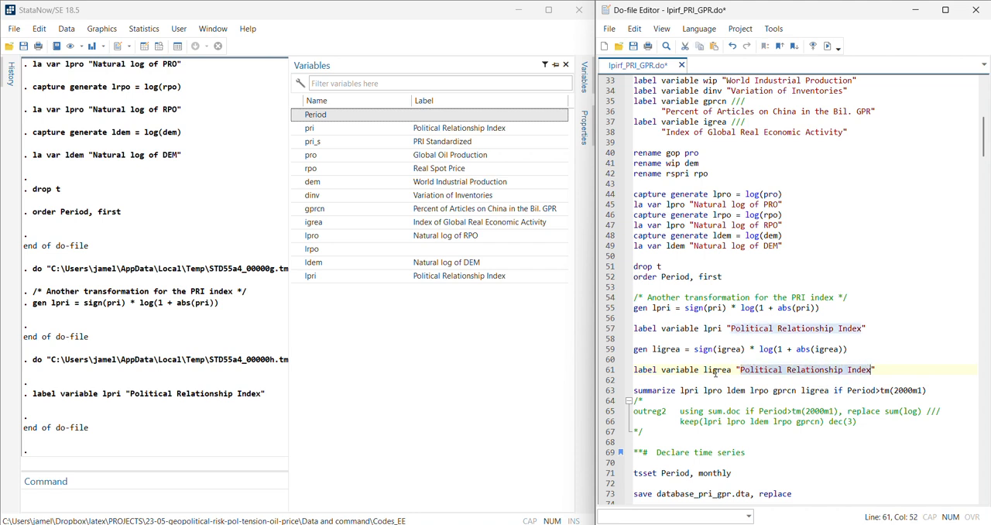
{"action": "type", "text": "Global "}
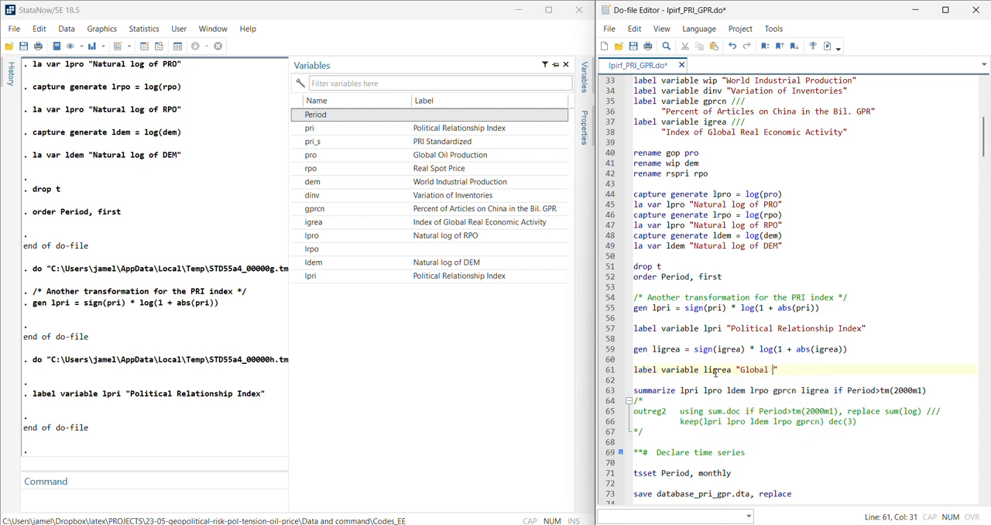
{"action": "type", "text": "Rea"}
{"action": "type", "text": "l "}
{"action": "type", "text": "Economic "}
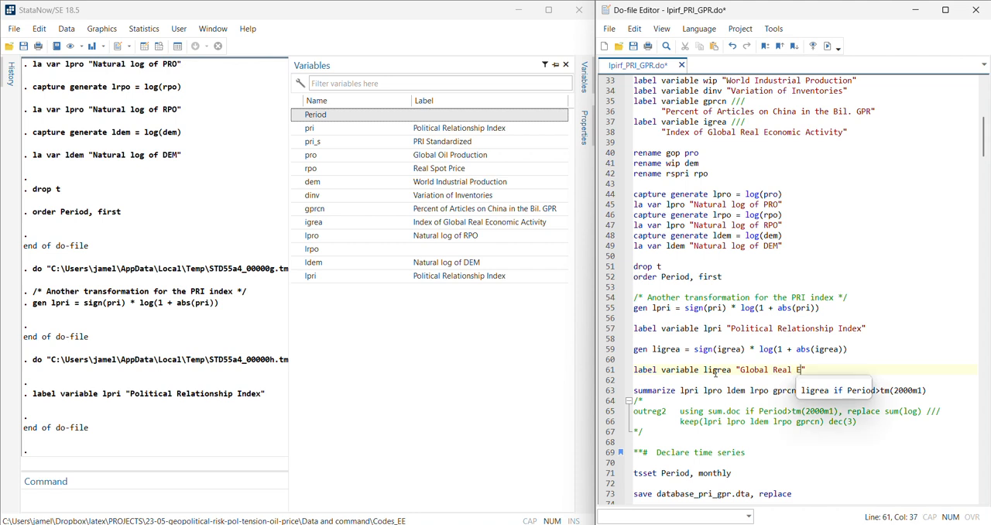
{"action": "type", "text": "Act"}
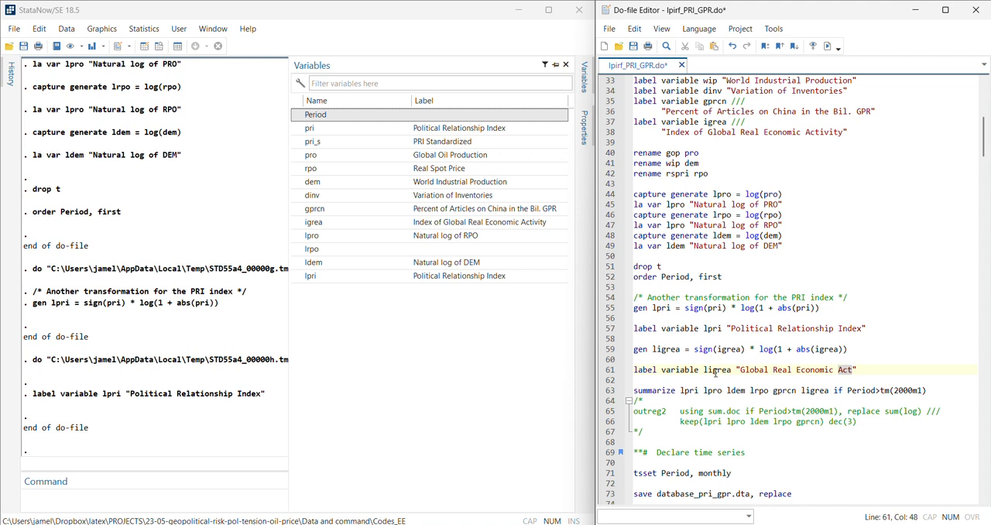
{"action": "type", "text": "ivity"}
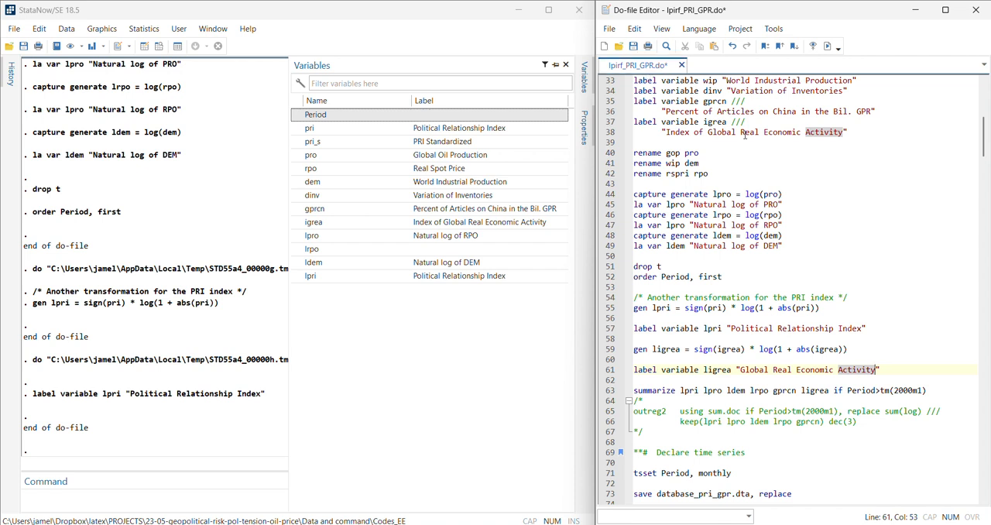
Correct the variable name in the "Natural log of RPO" label command on line 47 to lrpo
{"action": "left_click", "coordinate": [675, 225]}
{"action": "key", "text": "BackSpace"}
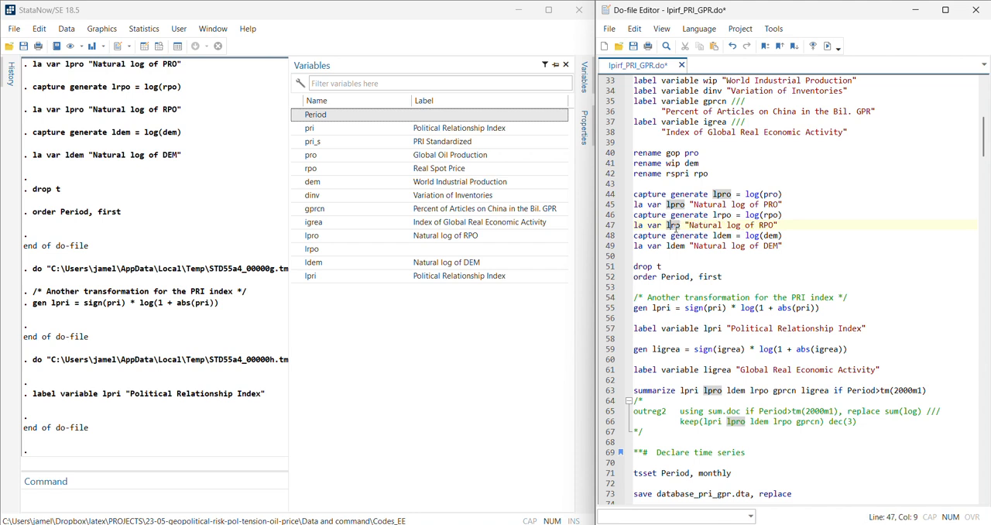
{"action": "key", "text": "Right"}
{"action": "type", "text": "p"}
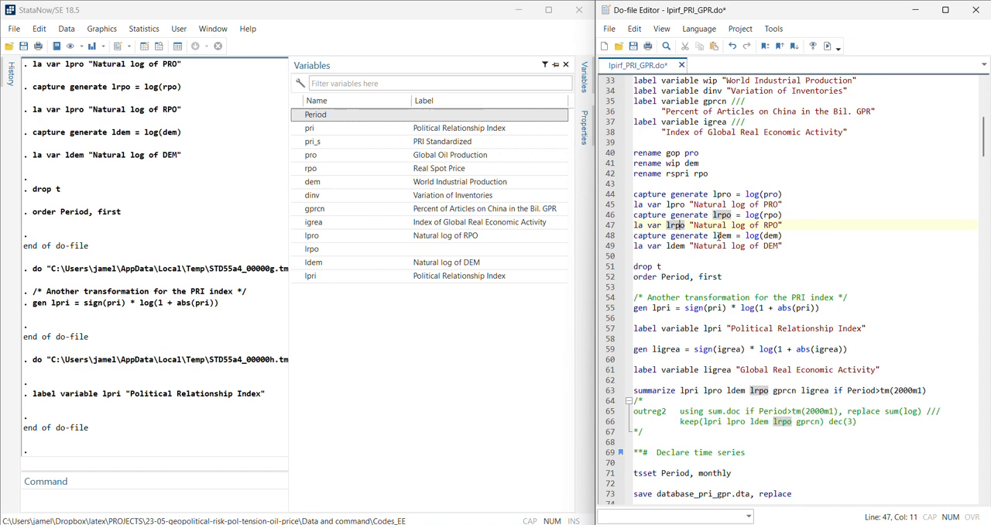
Rerun lines 44 to 49, which generate and label the log variables lpro, lrpo and ldem
{"action": "left_click_drag", "start_coordinate": [671, 194], "coordinate": [738, 254]}
{"action": "key", "text": "ctrl+d"}
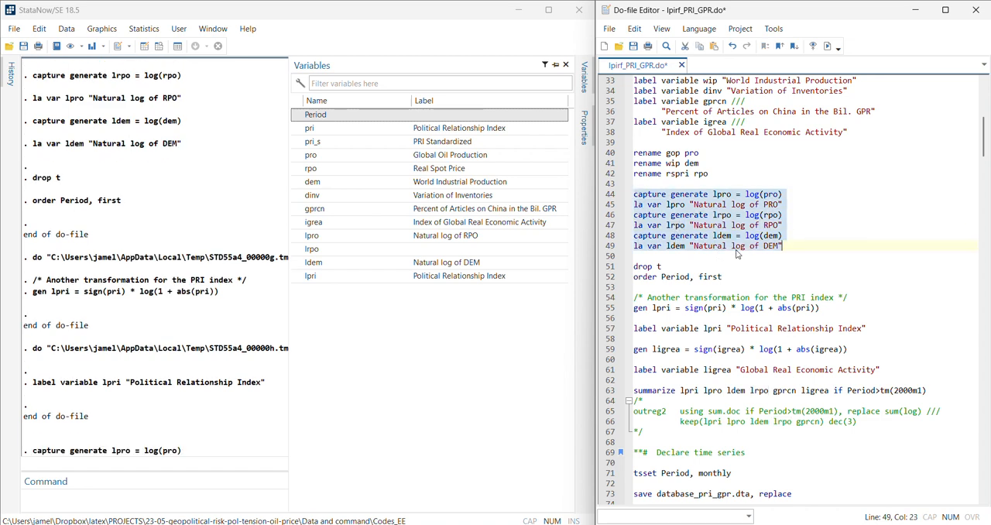
{"action": "left_click", "coordinate": [657, 299]}
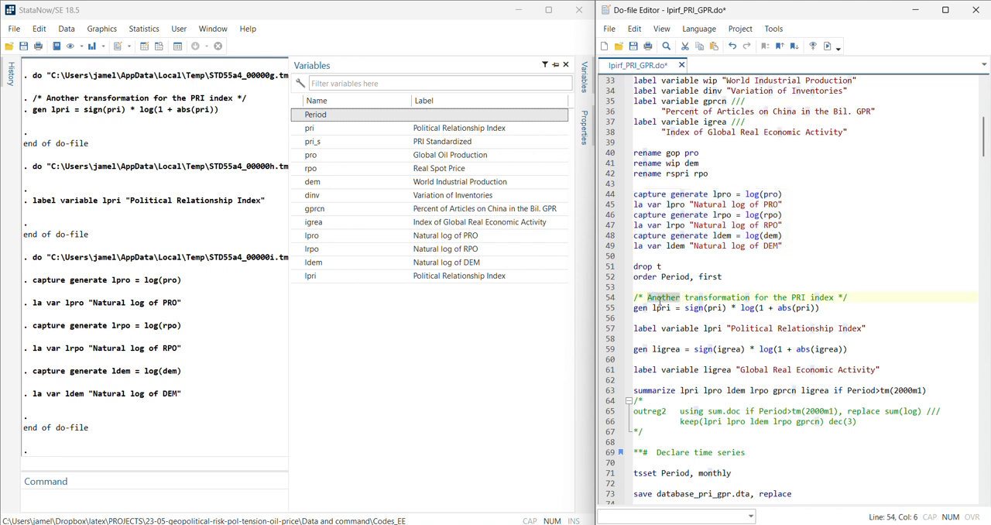
{"action": "left_click", "coordinate": [664, 338]}
Describe the dataset with the short command des to check the variables and their labels
{"action": "scroll", "coordinate": [798, 369], "scroll_direction": "down", "scroll_amount": 1}
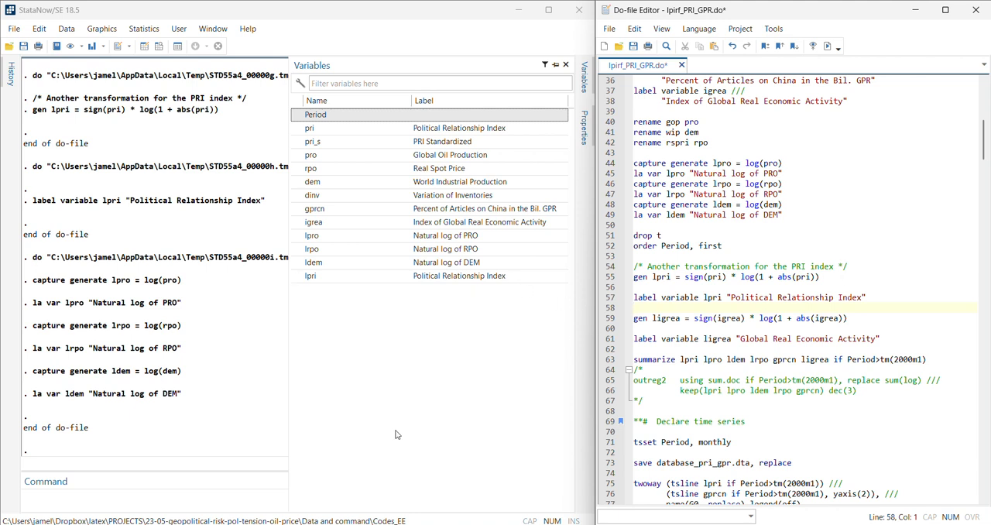
{"action": "left_click", "coordinate": [163, 507]}
{"action": "type", "text": "des"}
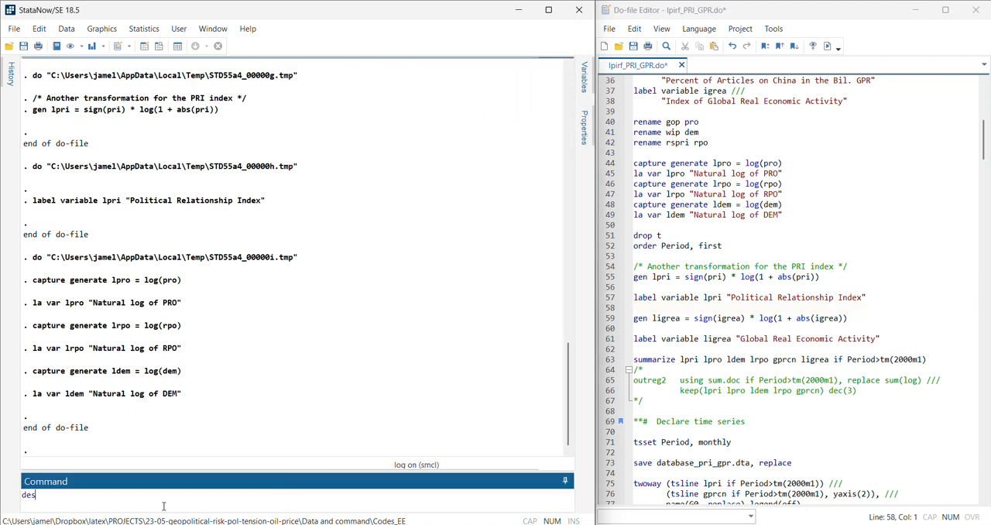
{"action": "key", "text": "Return"}
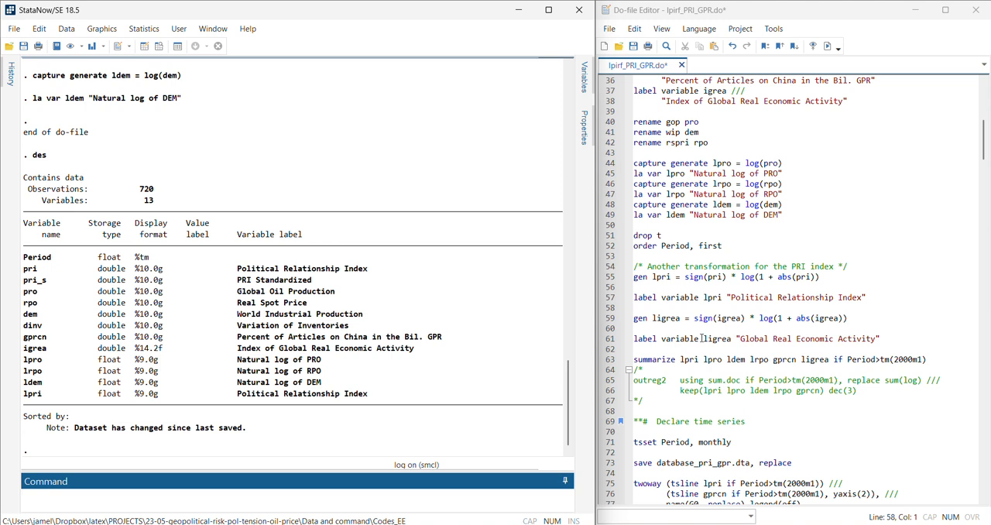
{"action": "scroll", "coordinate": [749, 332], "scroll_direction": "down", "scroll_amount": 1}
{"action": "scroll", "coordinate": [749, 332], "scroll_direction": "down", "scroll_amount": 1}
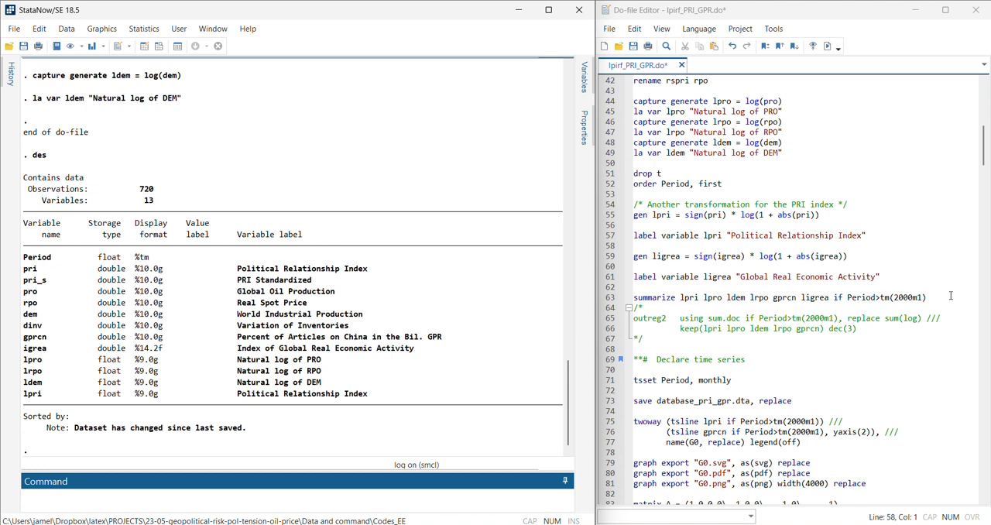
Run lines 59 to 63 to generate and label ligrea and summarize lpri, lpro, ldem, lrpo, gprcn and ligrea for Period>tm(2000m1)
{"action": "left_click_drag", "start_coordinate": [942, 297], "coordinate": [650, 303]}
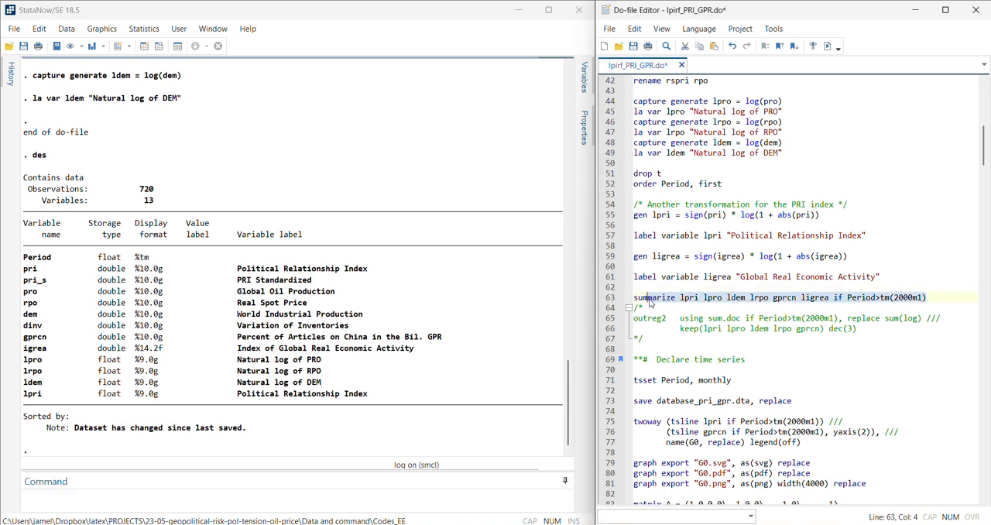
{"action": "left_click", "coordinate": [826, 46]}
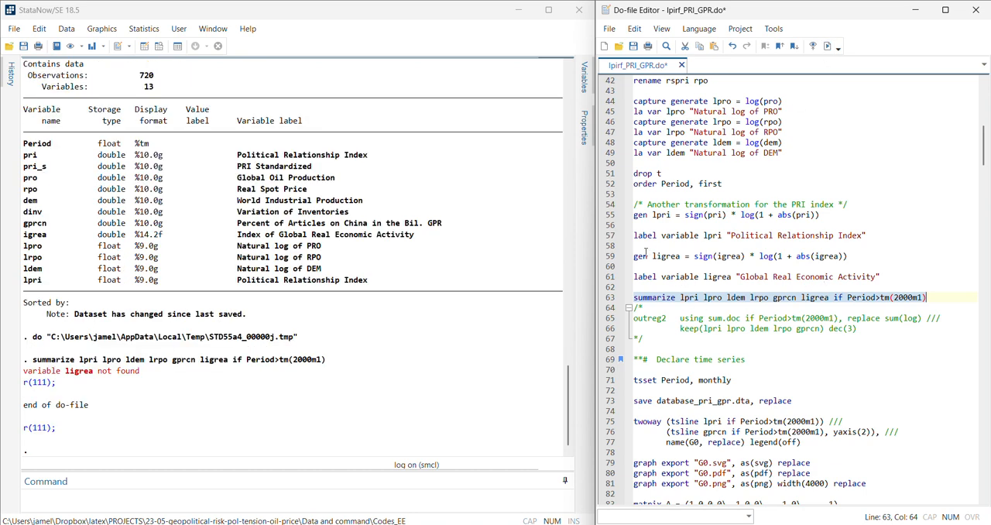
{"action": "left_click_drag", "start_coordinate": [634, 256], "coordinate": [927, 297]}
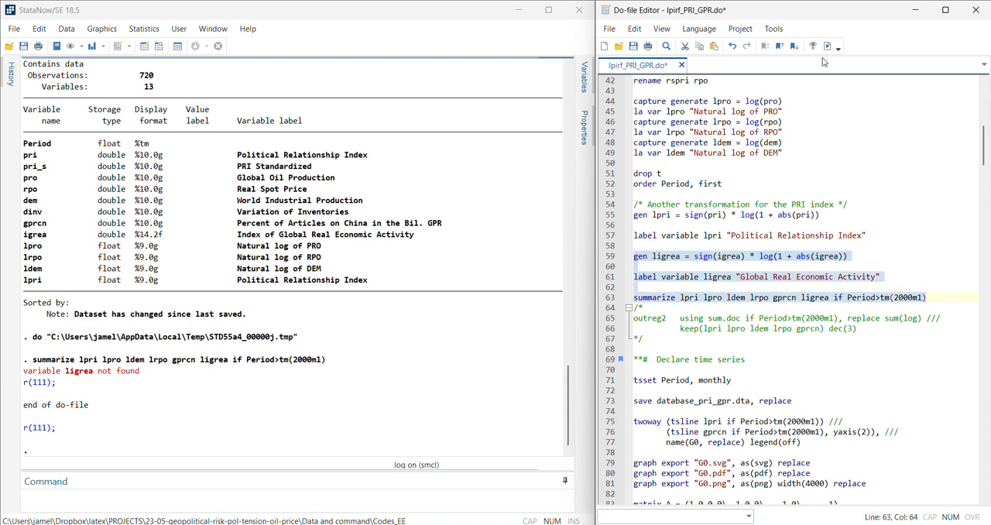
{"action": "left_click", "coordinate": [828, 46]}
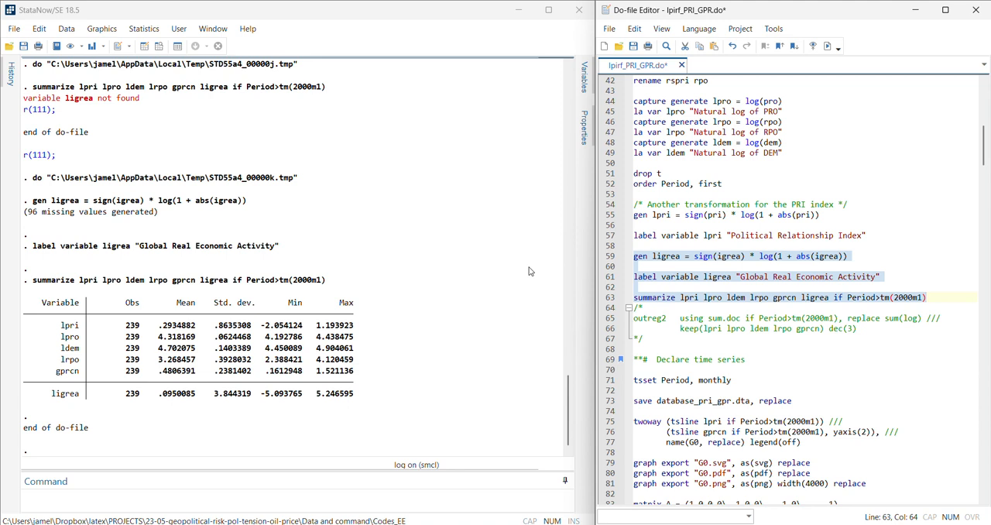
Run tsset to declare Period as the monthly time variable, and save the dataset as database_pri_gpr.dta with replace
{"action": "scroll", "coordinate": [701, 293], "scroll_direction": "down", "scroll_amount": 2}
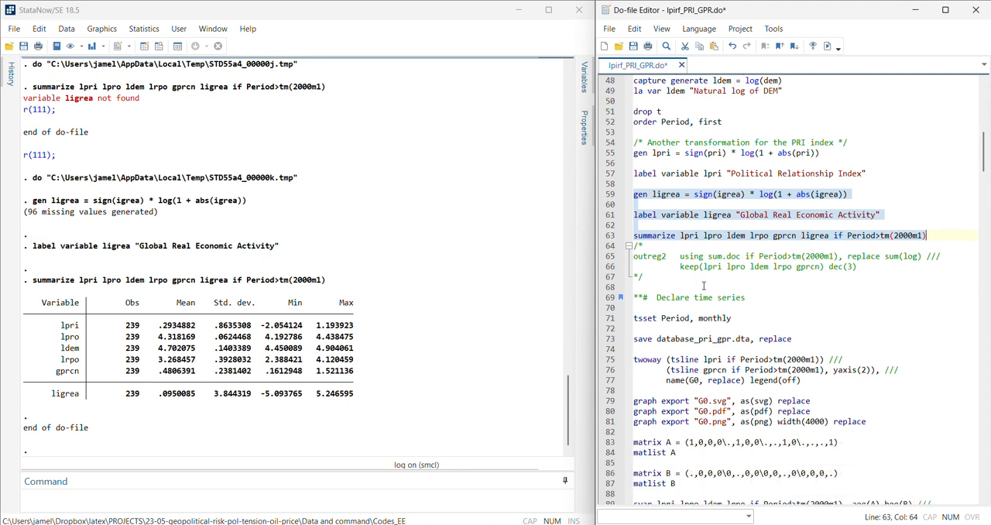
{"action": "scroll", "coordinate": [704, 286], "scroll_direction": "down", "scroll_amount": 1}
{"action": "mouse_move", "coordinate": [733, 288]}
{"action": "left_mouse_down"}
{"action": "mouse_move", "coordinate": [629, 291]}
{"action": "mouse_move", "coordinate": [632, 268]}
{"action": "mouse_move", "coordinate": [751, 293]}
{"action": "left_mouse_up"}
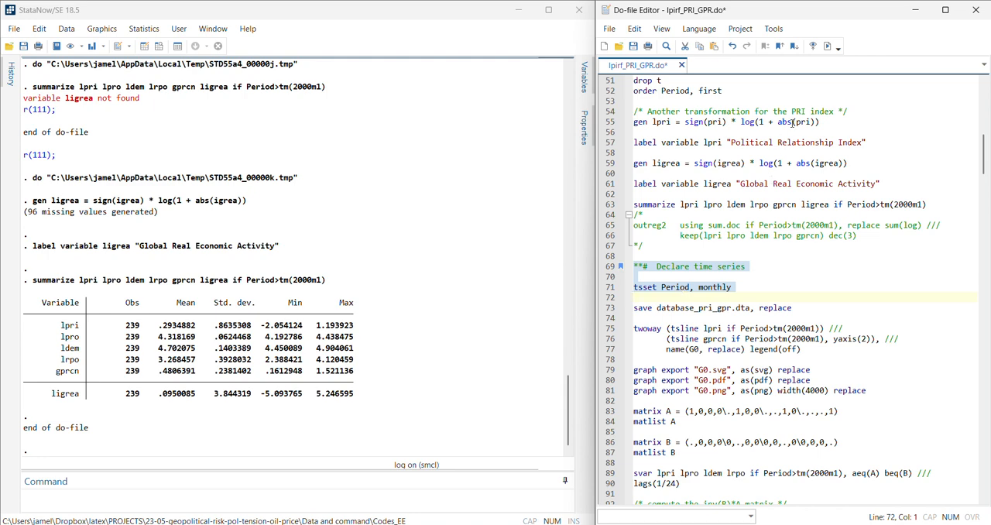
{"action": "left_click", "coordinate": [827, 47]}
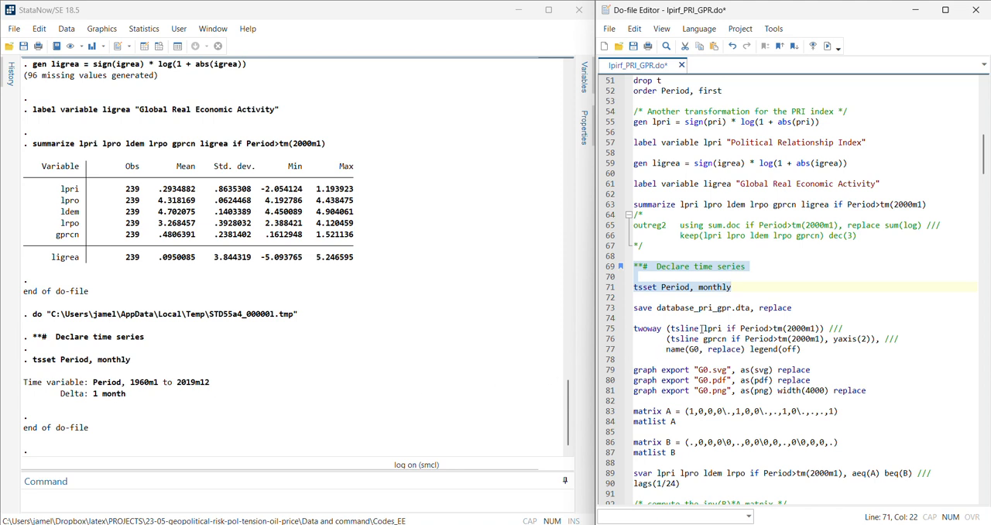
{"action": "left_click_drag", "start_coordinate": [769, 308], "coordinate": [717, 315]}
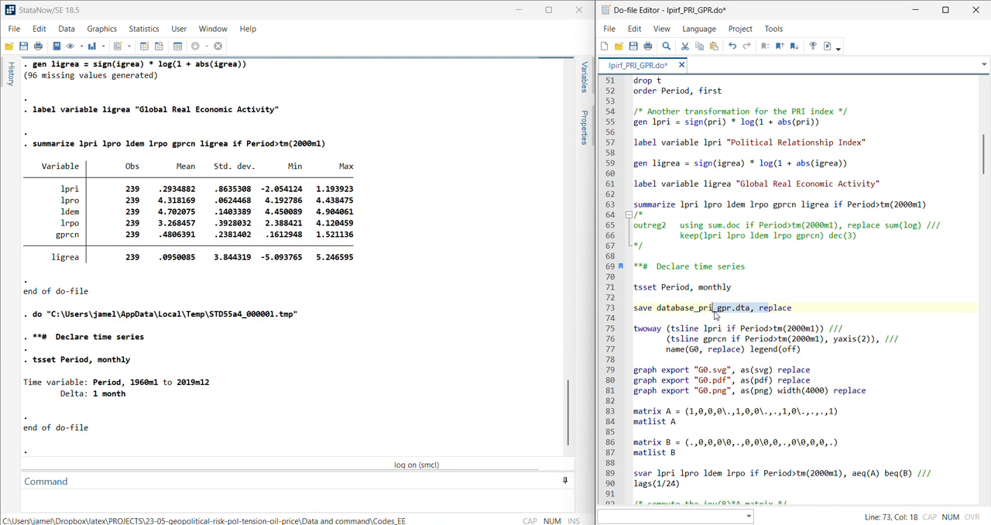
{"action": "left_click", "coordinate": [835, 46]}
Review and run the twoway command on lines 75 to 77, plotting lpri and gprcn on two y-axes as graph G0
{"action": "scroll", "coordinate": [758, 320], "scroll_direction": "down", "scroll_amount": 1}
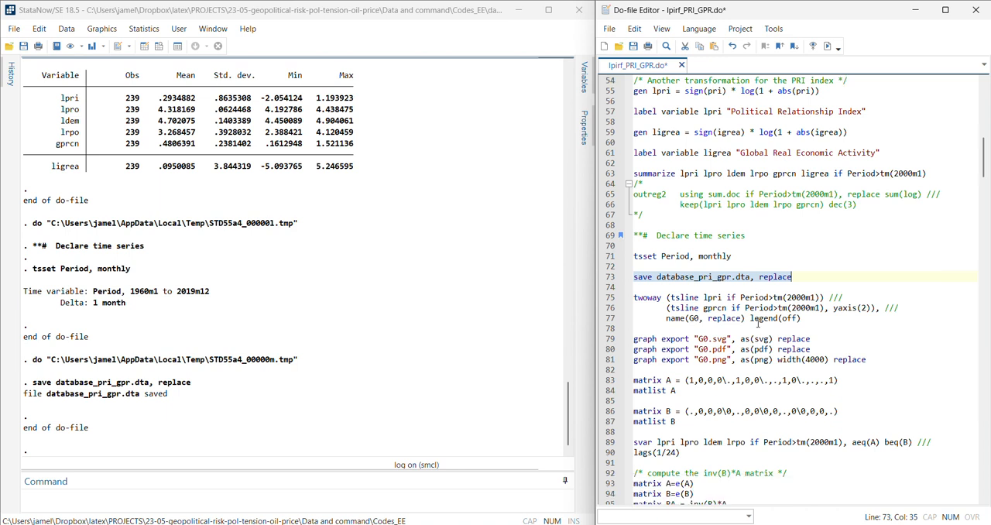
{"action": "double_click", "coordinate": [660, 298]}
{"action": "double_click", "coordinate": [685, 297]}
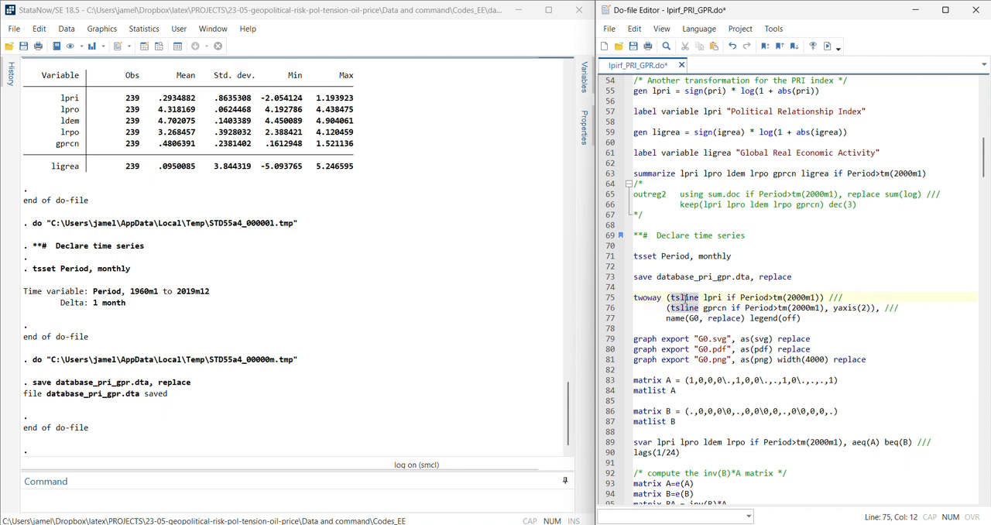
{"action": "double_click", "coordinate": [715, 298]}
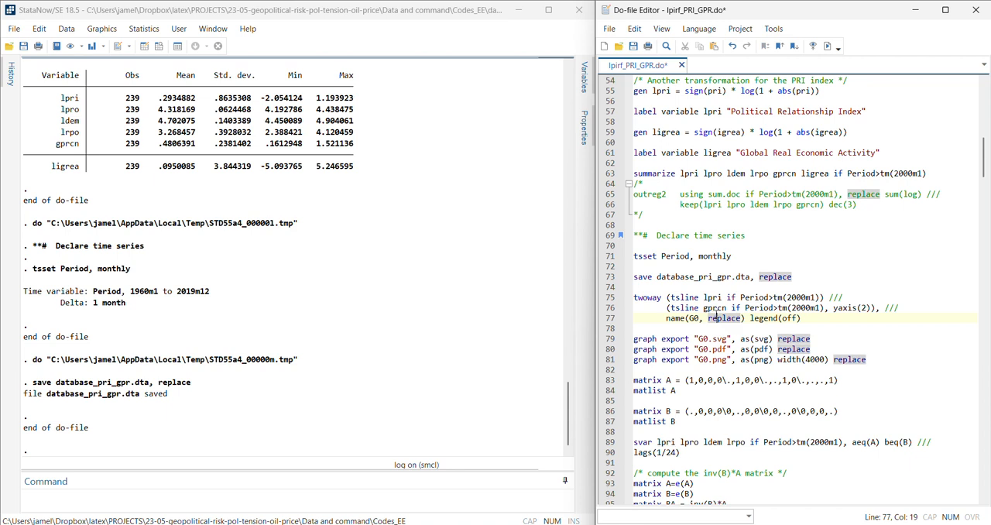
{"action": "double_click", "coordinate": [715, 308]}
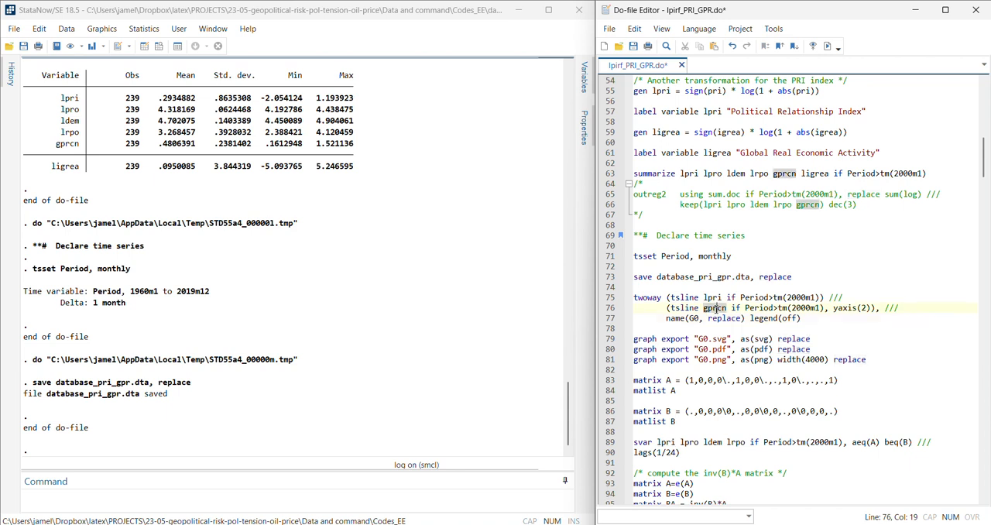
{"action": "double_click", "coordinate": [852, 308]}
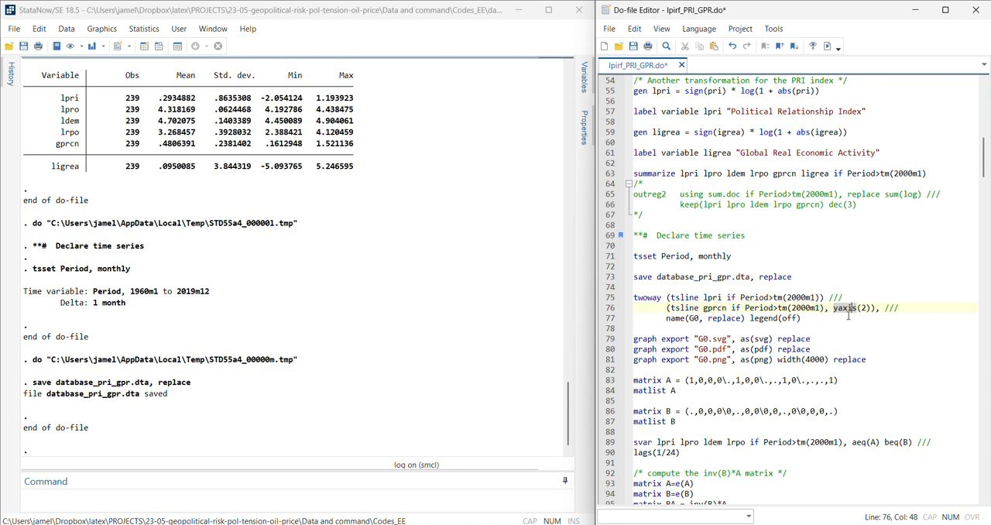
{"action": "left_click", "coordinate": [804, 319]}
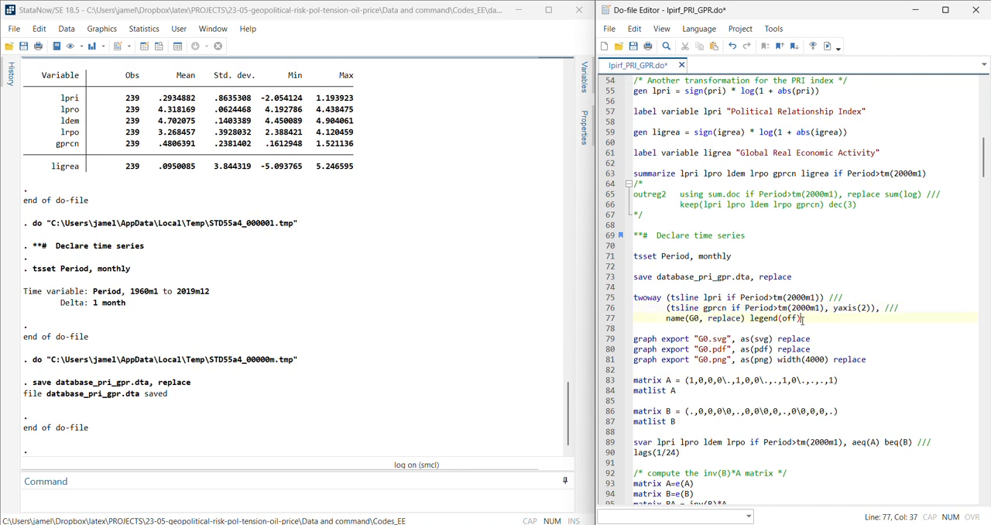
{"action": "left_click", "coordinate": [701, 319]}
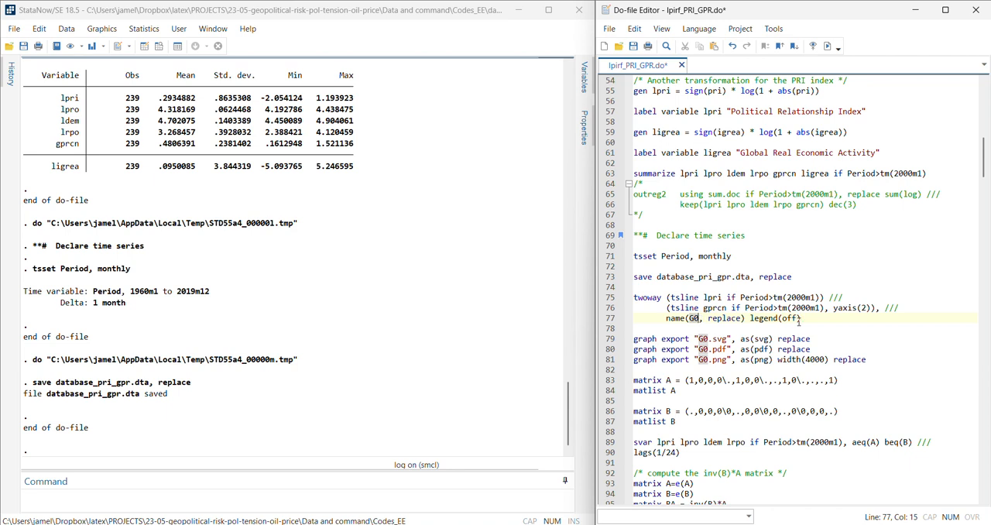
{"action": "left_click_drag", "start_coordinate": [812, 321], "coordinate": [628, 302]}
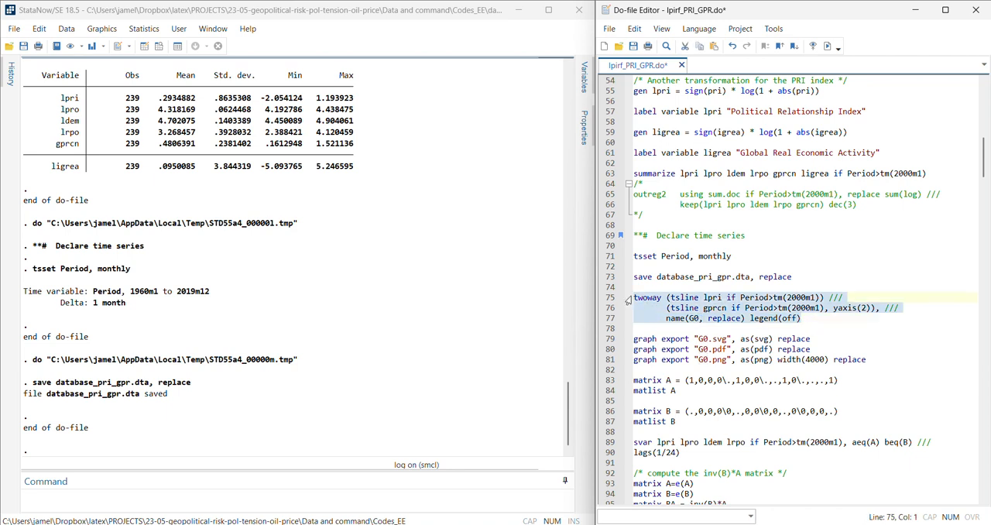
{"action": "left_click", "coordinate": [838, 46]}
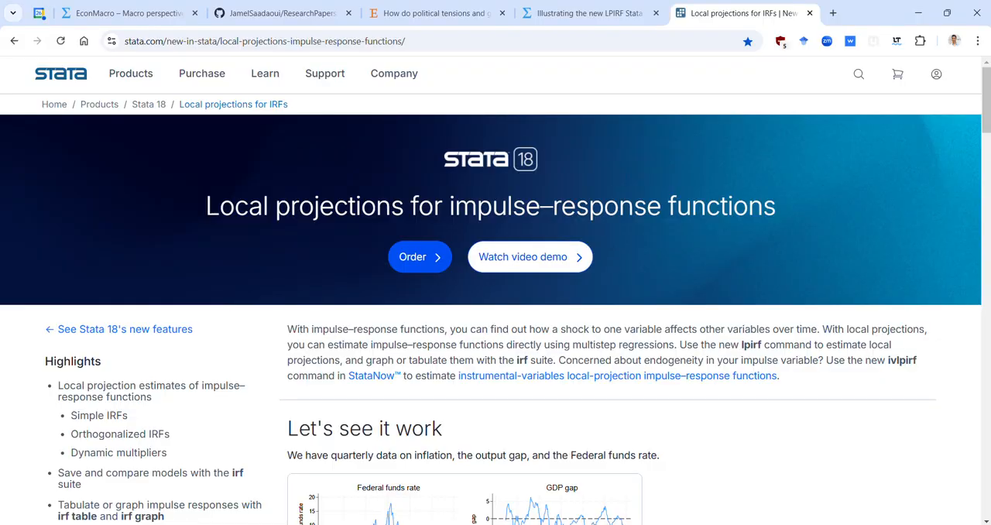
Switch to the ScienceDirect article in the browser and compare its Fig. 1 of PRI and GPR with graph G0
{"action": "left_click", "coordinate": [389, 15]}
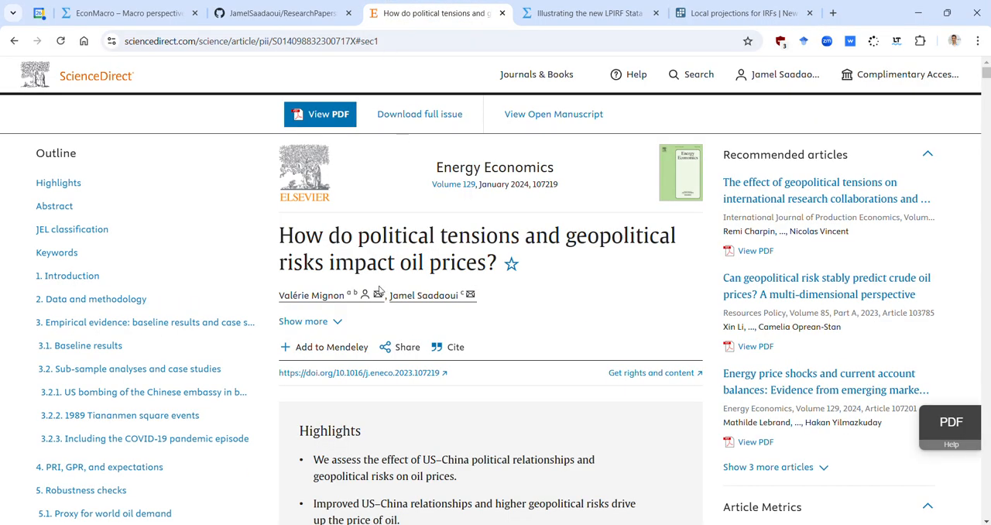
{"action": "scroll", "coordinate": [379, 290], "scroll_direction": "down", "scroll_amount": 3}
{"action": "left_click", "coordinate": [135, 264]}
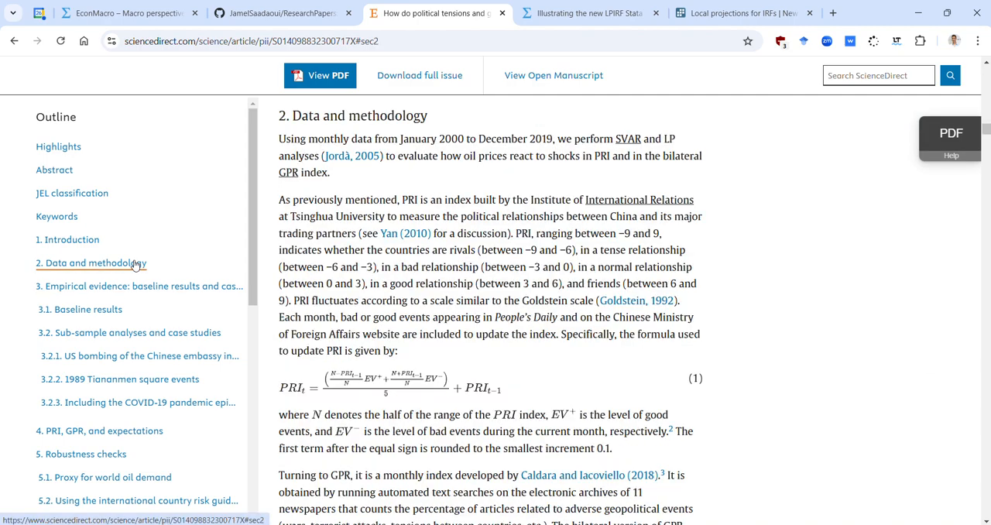
{"action": "scroll", "coordinate": [624, 218], "scroll_direction": "down", "scroll_amount": 15}
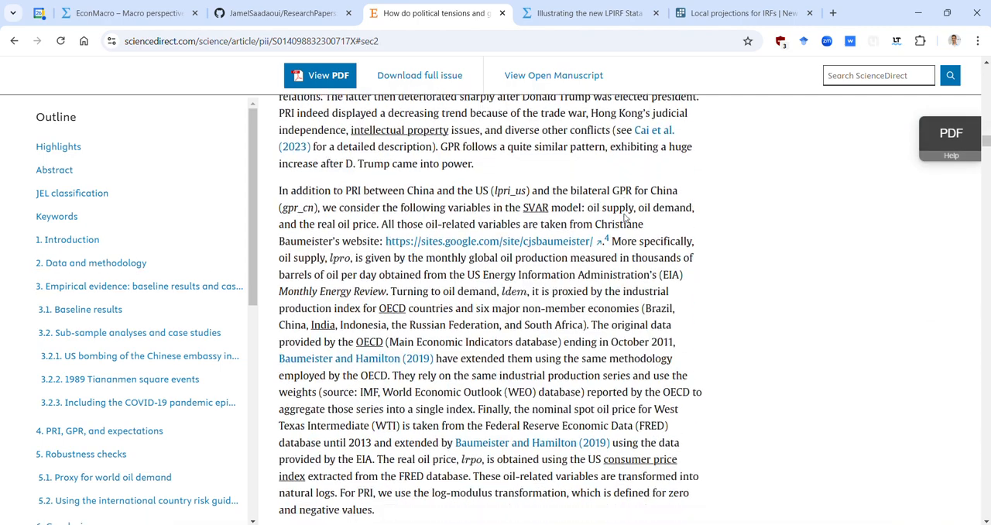
{"action": "scroll", "coordinate": [625, 217], "scroll_direction": "up", "scroll_amount": 15}
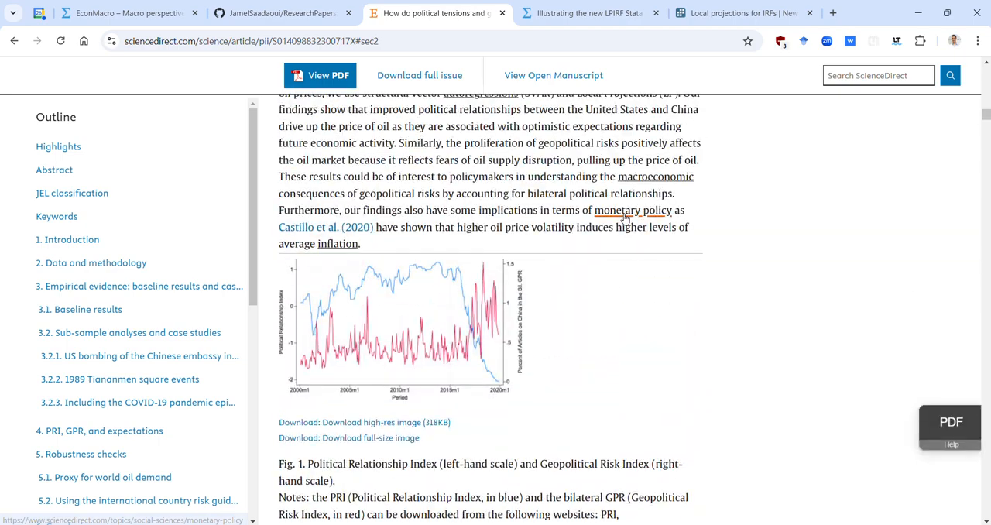
{"action": "scroll", "coordinate": [535, 335], "scroll_direction": "up", "scroll_amount": 3}
{"action": "scroll", "coordinate": [534, 333], "scroll_direction": "down", "scroll_amount": 1}
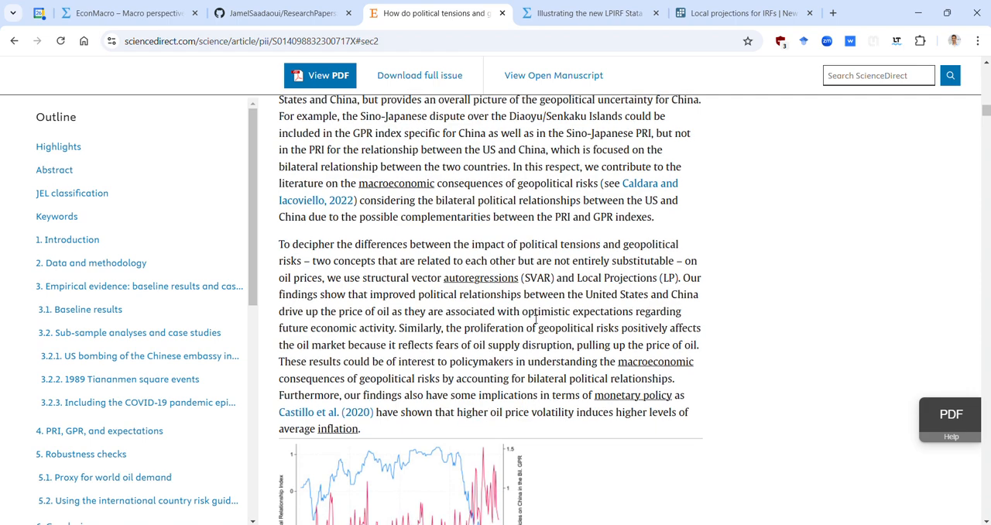
{"action": "scroll", "coordinate": [544, 324], "scroll_direction": "down", "scroll_amount": 1}
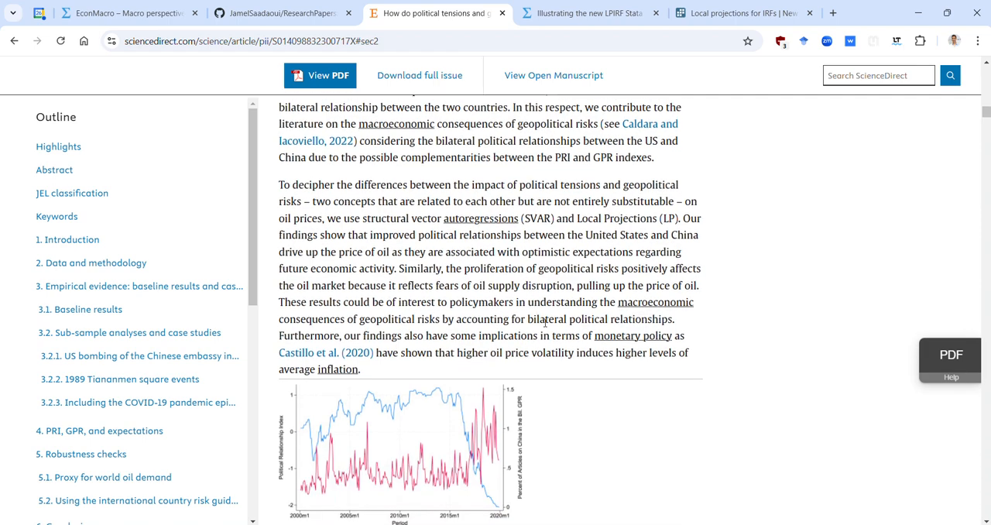
{"action": "scroll", "coordinate": [545, 324], "scroll_direction": "down", "scroll_amount": 5}
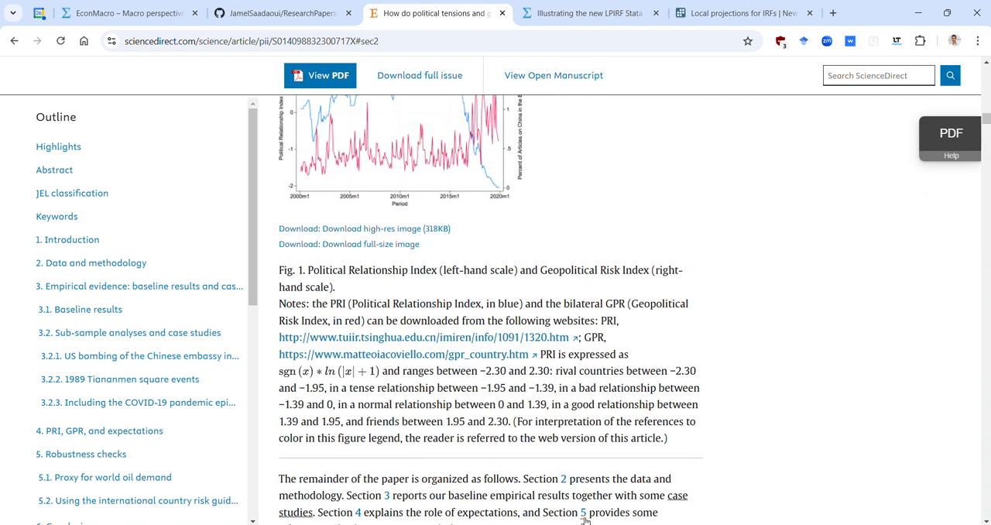
{"action": "left_click", "coordinate": [635, 524]}
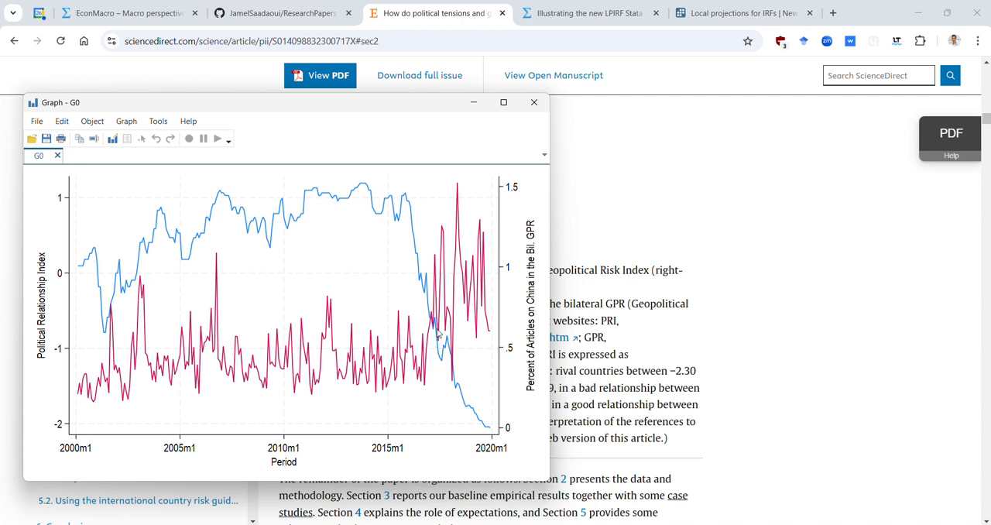
{"action": "left_click", "coordinate": [474, 102]}
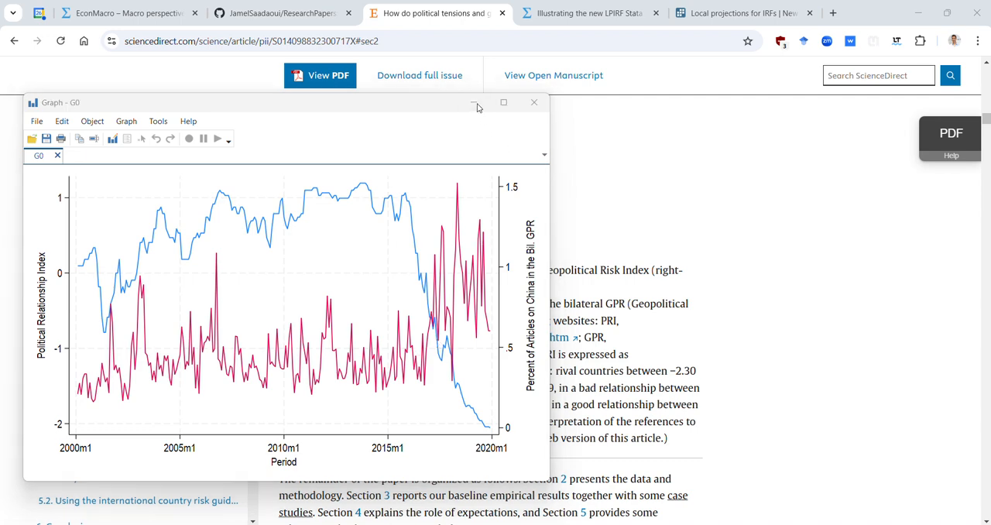
Return to Stata and run lines 79 to 81 to export the graph as G0.svg, G0.pdf and G0.png with width 4000
{"action": "left_click", "coordinate": [569, 524]}
{"action": "left_click", "coordinate": [588, 524]}
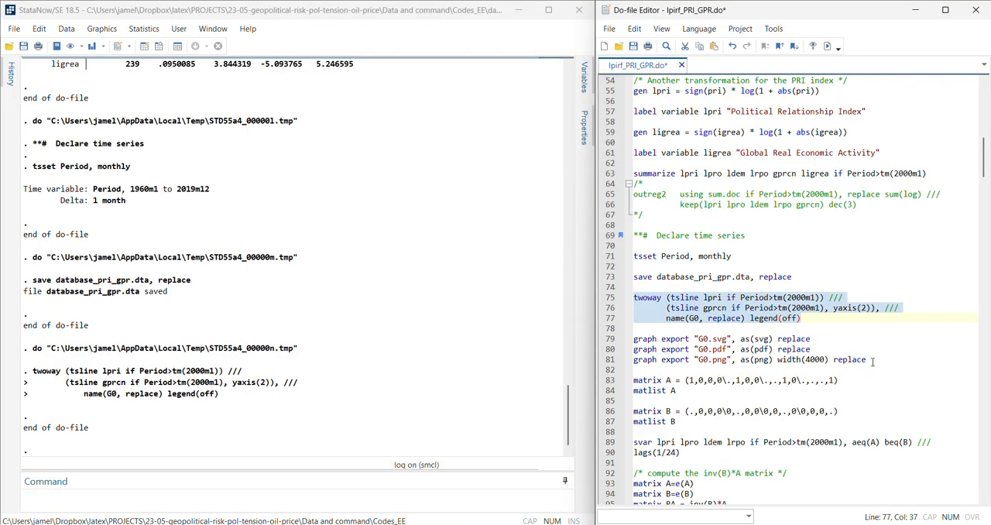
{"action": "left_click_drag", "start_coordinate": [869, 361], "coordinate": [629, 334]}
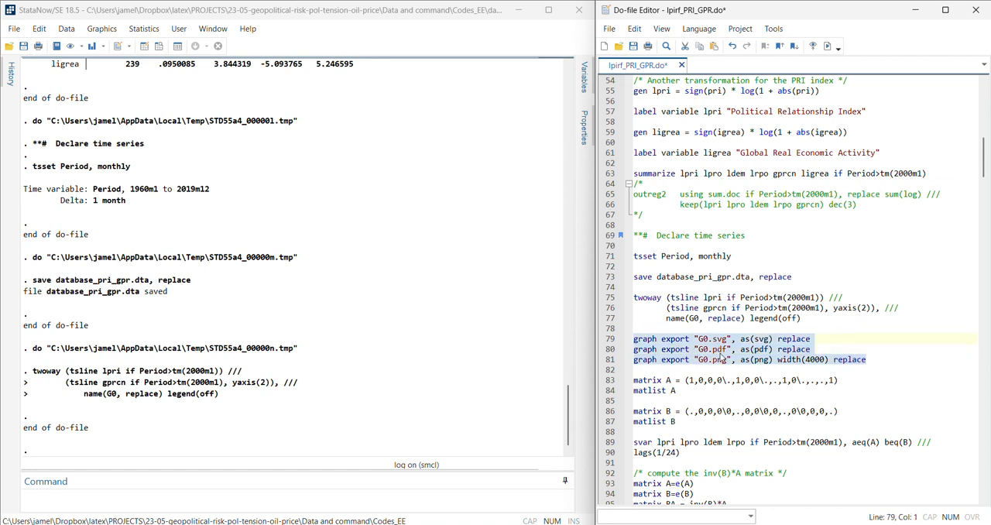
{"action": "left_click", "coordinate": [827, 48]}
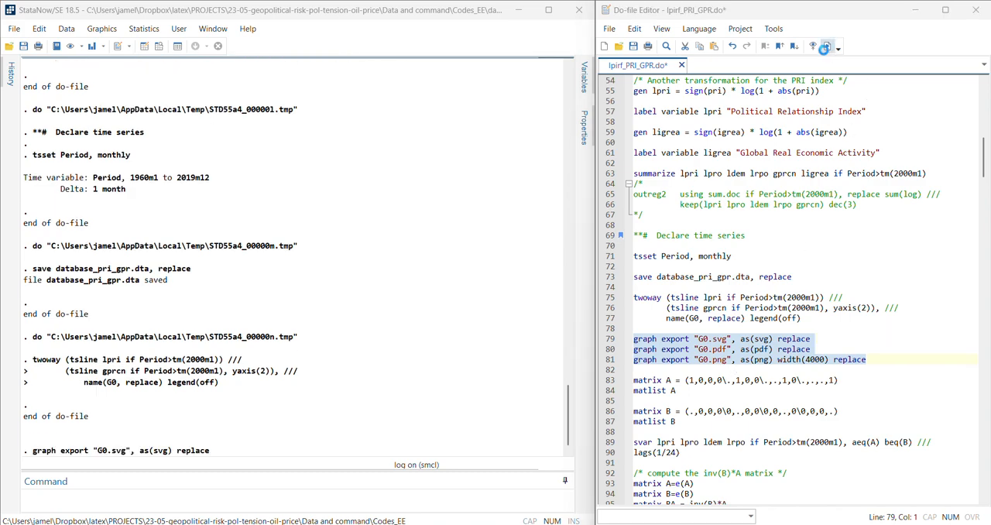
Switch to the Codes_EE folder in File Explorer, open the exported G0.pdf and examine the graph's rendering at closer zoom
{"action": "left_click", "coordinate": [521, 524]}
{"action": "left_click", "coordinate": [496, 524]}
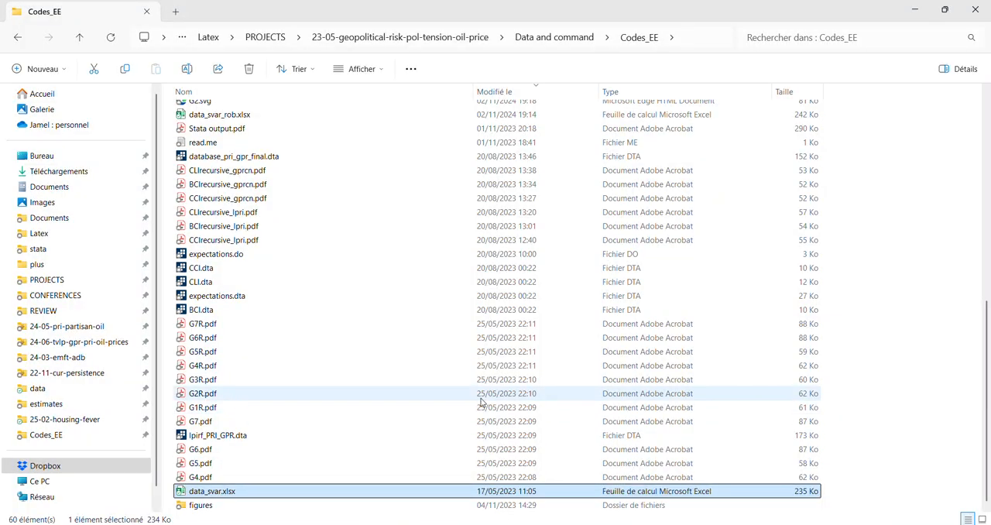
{"action": "scroll", "coordinate": [488, 372], "scroll_direction": "up", "scroll_amount": 10}
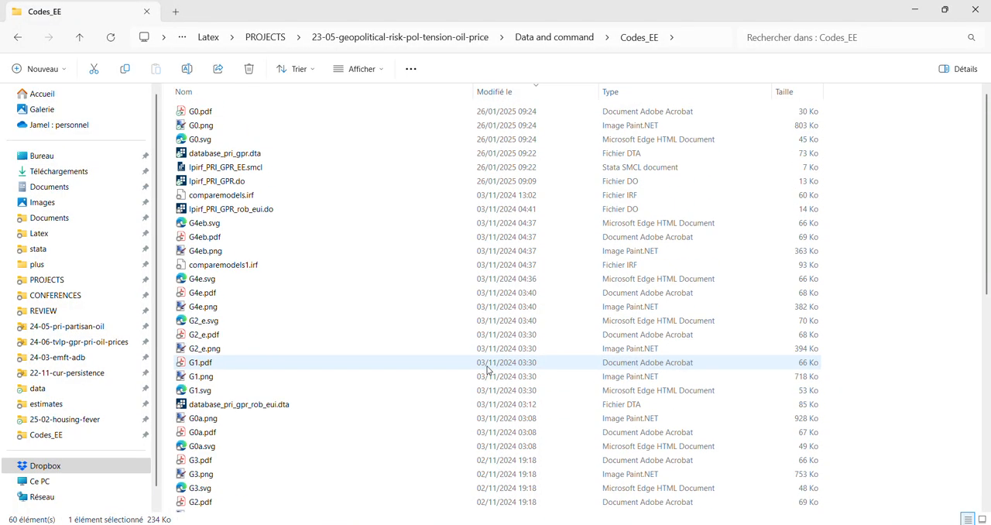
{"action": "double_click", "coordinate": [412, 112]}
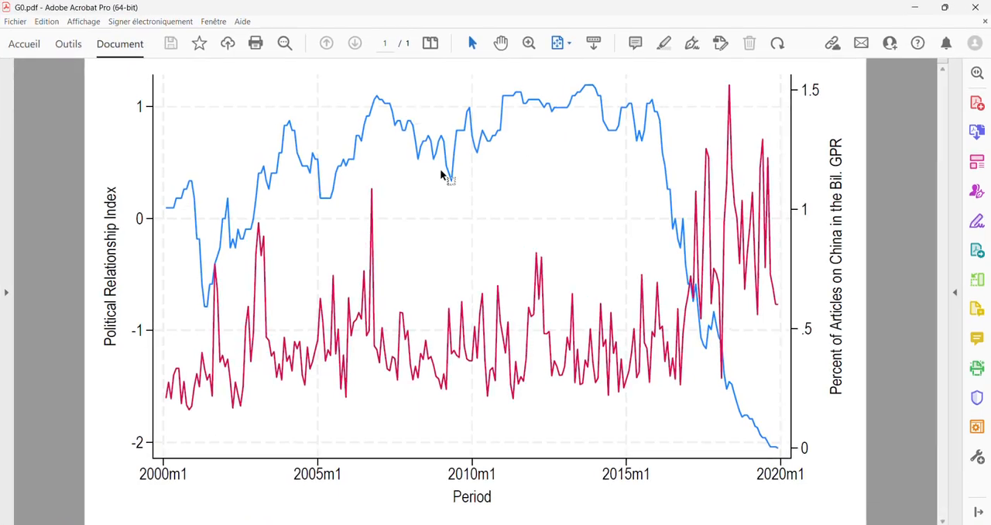
{"action": "scroll", "coordinate": [472, 268], "scroll_direction": "up", "scroll_amount": 1, "text": "ctrl"}
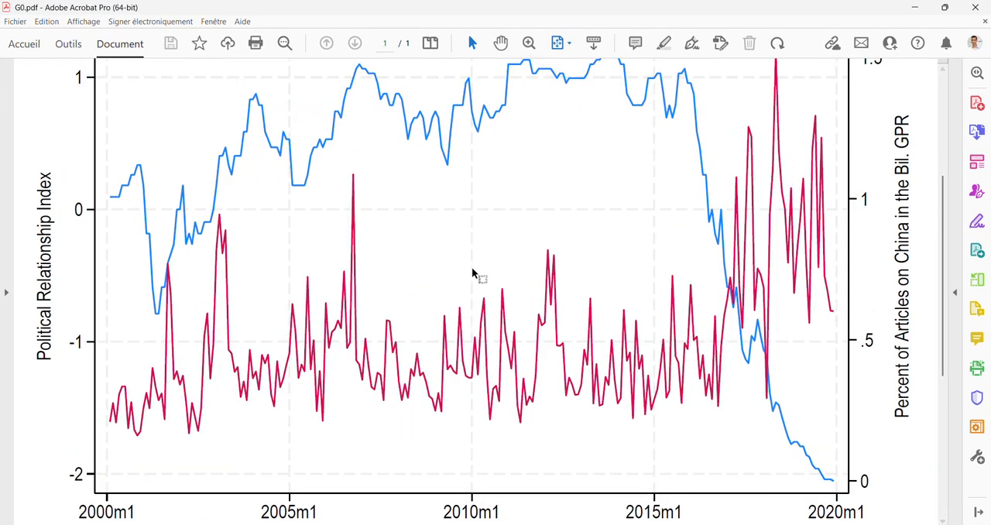
{"action": "scroll", "coordinate": [473, 273], "scroll_direction": "up", "scroll_amount": 2, "text": "ctrl"}
{"action": "scroll", "coordinate": [473, 272], "scroll_direction": "down", "scroll_amount": 4, "text": "ctrl"}
{"action": "scroll", "coordinate": [472, 273], "scroll_direction": "up", "scroll_amount": 2, "text": "ctrl"}
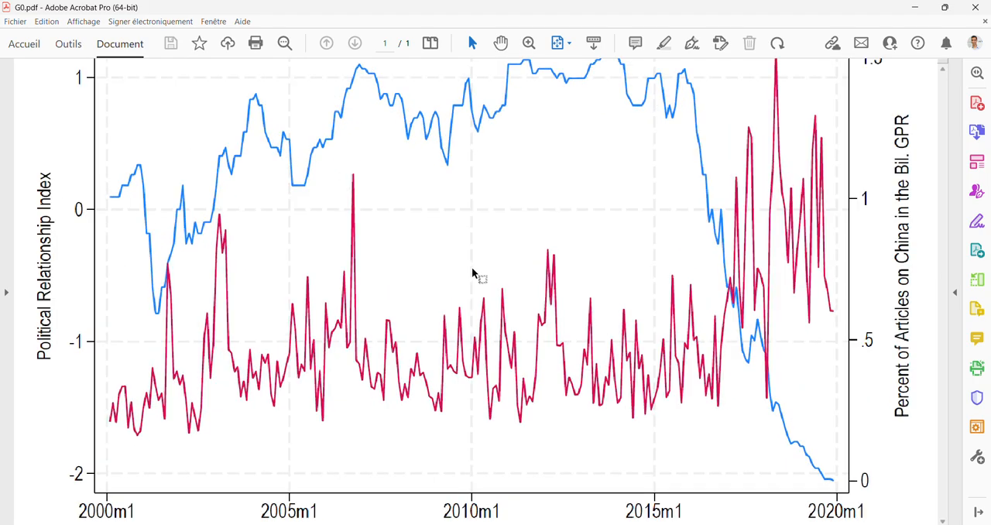
{"action": "scroll", "coordinate": [475, 272], "scroll_direction": "up", "scroll_amount": 2, "text": "ctrl"}
{"action": "scroll", "coordinate": [474, 273], "scroll_direction": "down", "scroll_amount": 2, "text": "ctrl"}
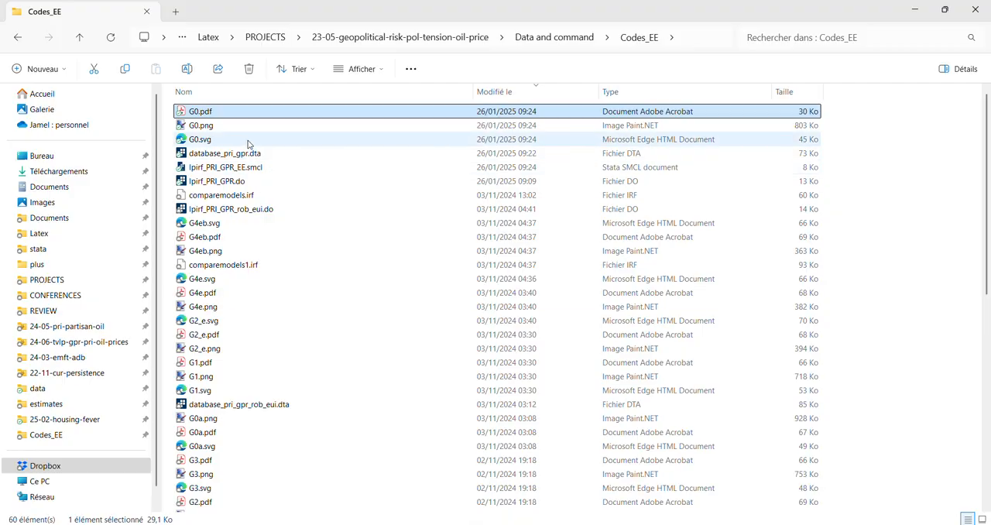
{"action": "left_click", "coordinate": [248, 140]}
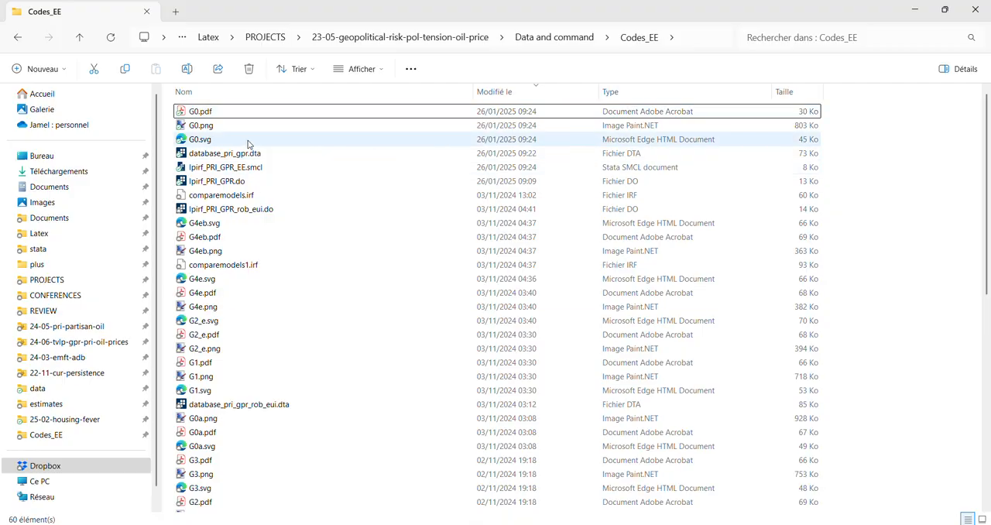
Open the exported G0.svg from the Codes_EE folder, examine the graph's rendering at closer zoom, and close it
{"action": "right_click", "coordinate": [248, 144]}
{"action": "left_click", "coordinate": [198, 141]}
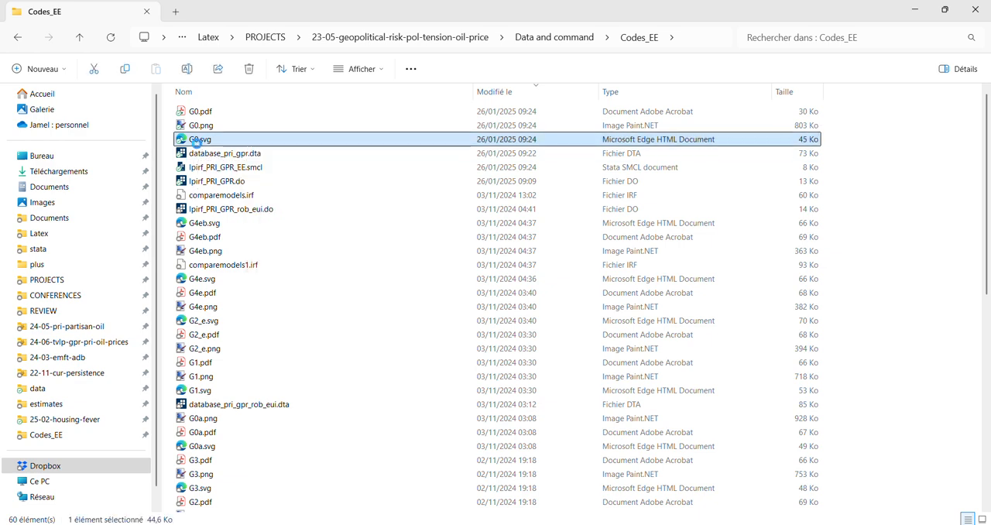
{"action": "double_click", "coordinate": [198, 141]}
{"action": "scroll", "coordinate": [318, 265], "scroll_direction": "up", "scroll_amount": 9}
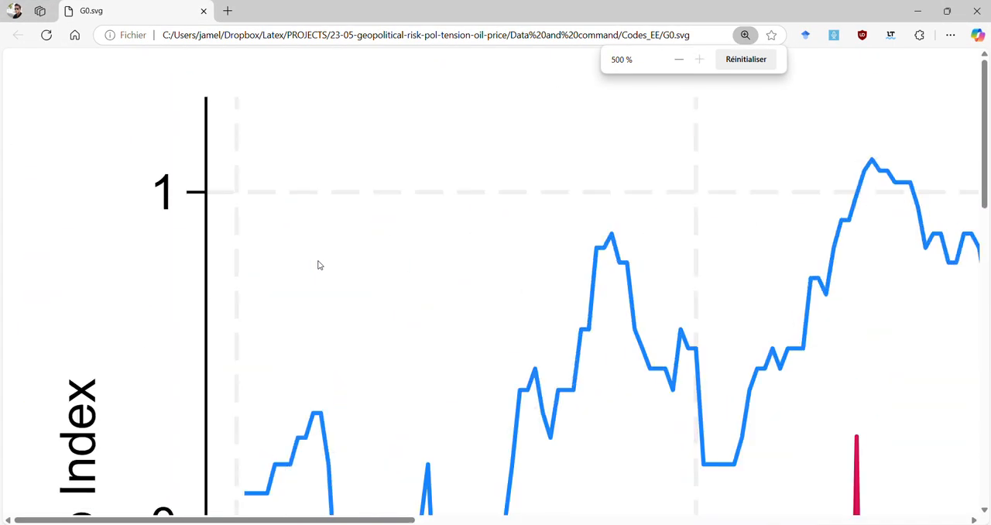
{"action": "scroll", "coordinate": [319, 265], "scroll_direction": "down", "scroll_amount": 6}
{"action": "scroll", "coordinate": [320, 265], "scroll_direction": "up", "scroll_amount": 1}
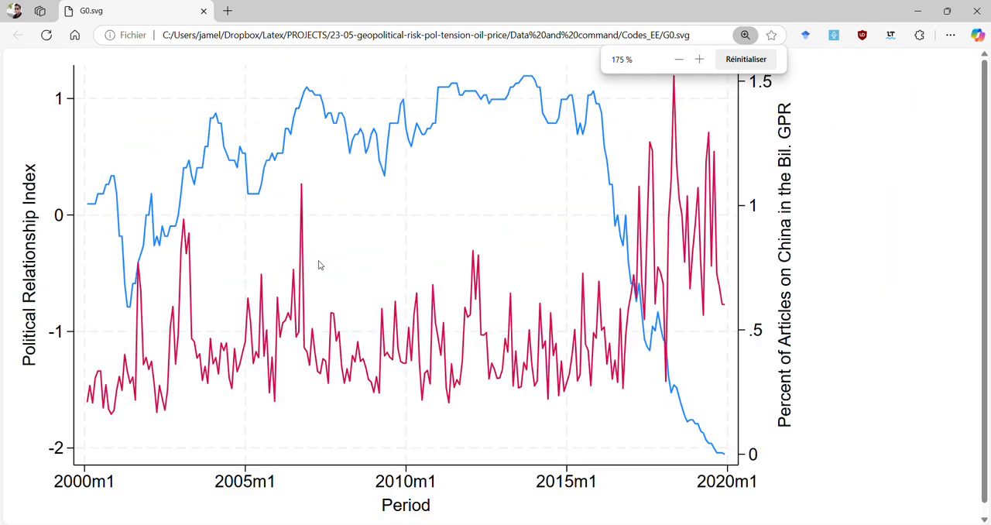
{"action": "left_click", "coordinate": [976, 10]}
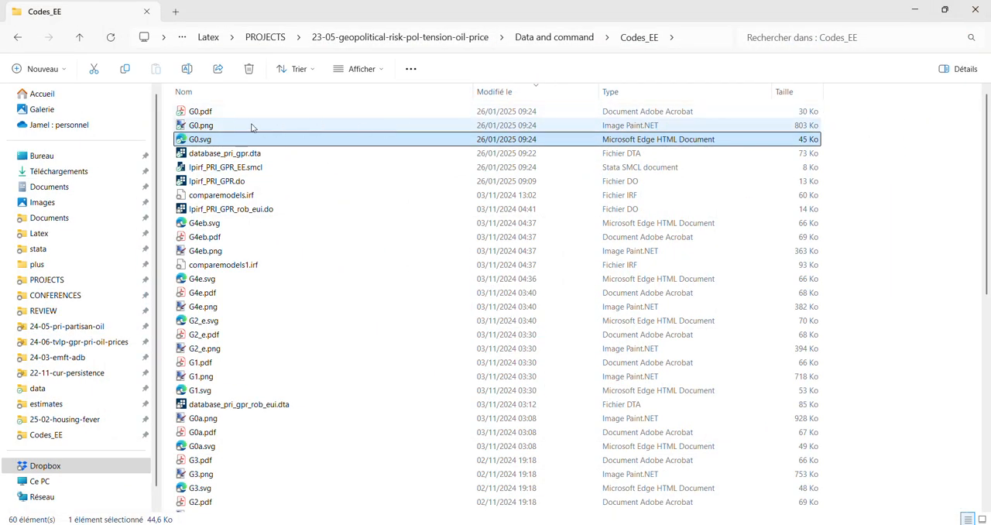
Open the exported G0.png in Paint.NET, examine the graph's sharpness at closer zoom, and close it
{"action": "double_click", "coordinate": [229, 125]}
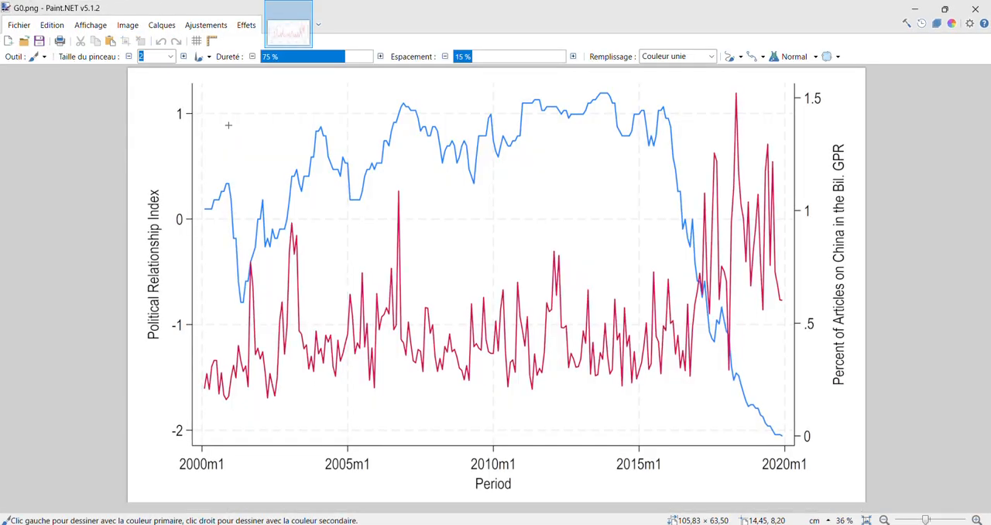
{"action": "scroll", "coordinate": [228, 125], "scroll_direction": "up", "scroll_amount": 3}
{"action": "scroll", "coordinate": [228, 124], "scroll_direction": "up", "scroll_amount": 3}
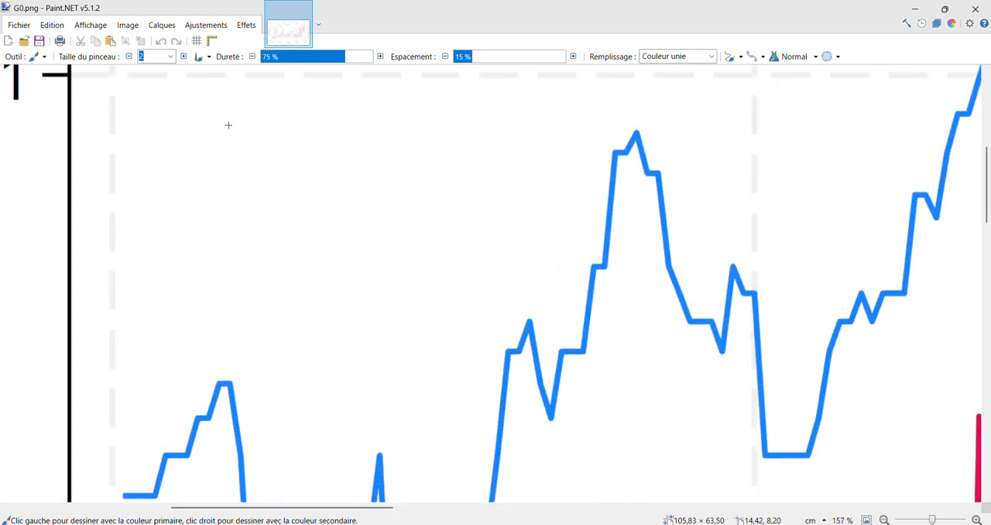
{"action": "scroll", "coordinate": [229, 125], "scroll_direction": "down", "scroll_amount": 2}
{"action": "scroll", "coordinate": [229, 124], "scroll_direction": "down", "scroll_amount": 4}
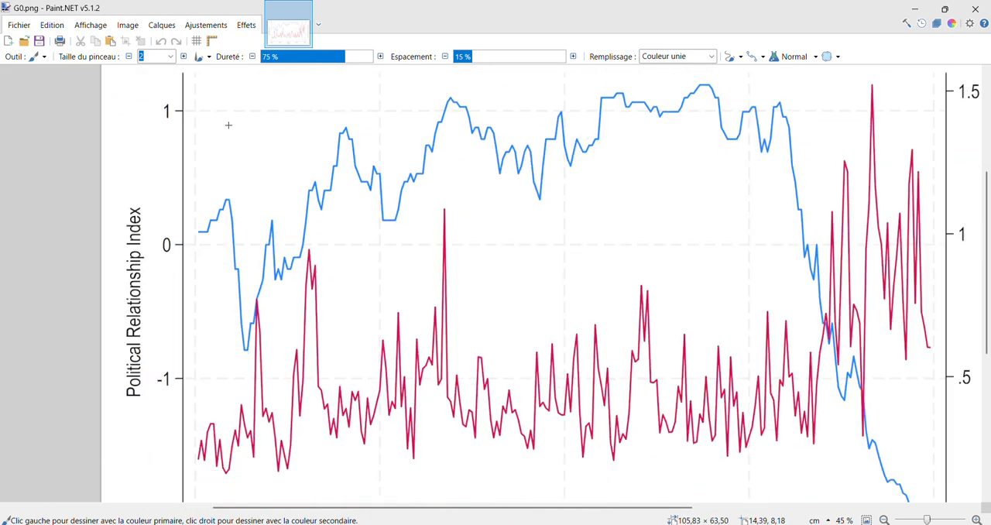
{"action": "left_click", "coordinate": [976, 10]}
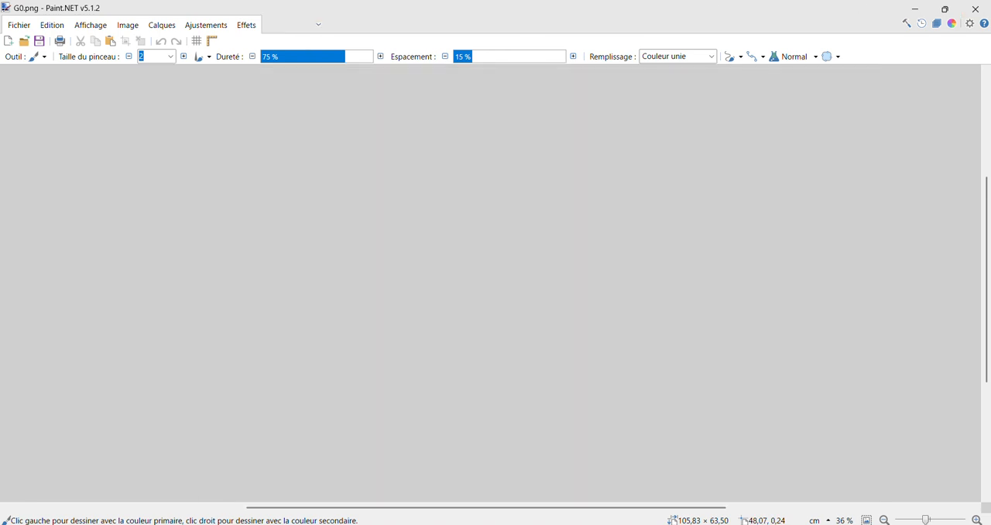
Switch back to Stata and review the width(4000) option on line 81 and the matrix A commands on lines 83 and 84
{"action": "left_click", "coordinate": [538, 524]}
{"action": "left_click", "coordinate": [561, 523]}
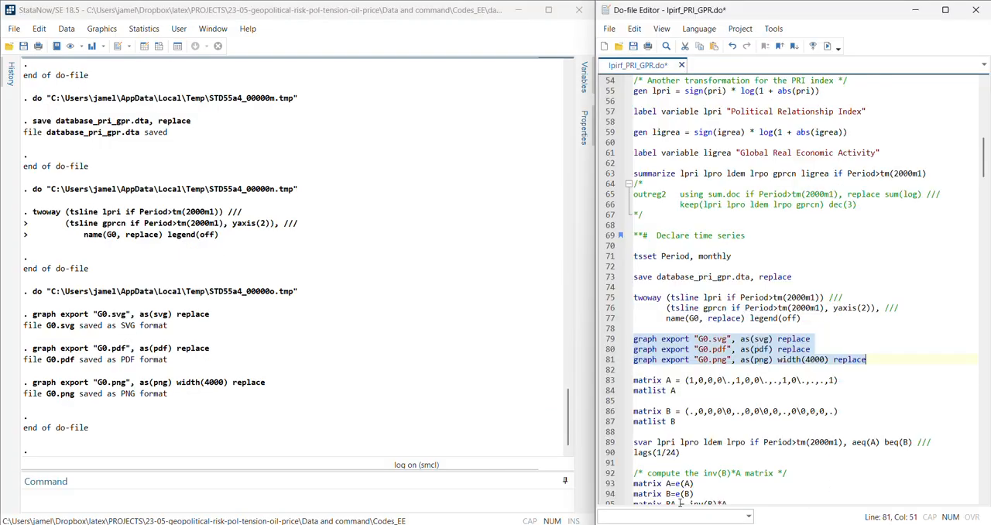
{"action": "left_click", "coordinate": [787, 359]}
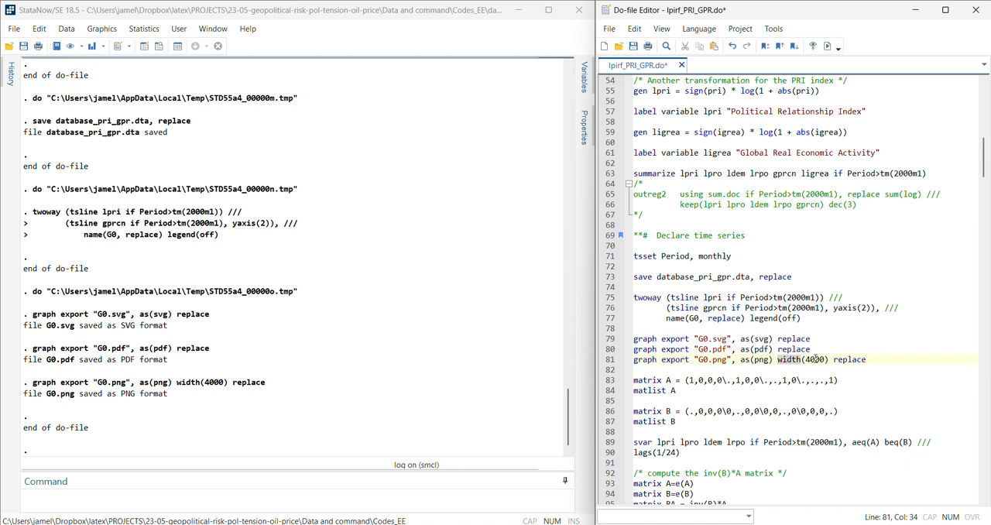
{"action": "left_click", "coordinate": [815, 359]}
{"action": "left_click", "coordinate": [722, 391]}
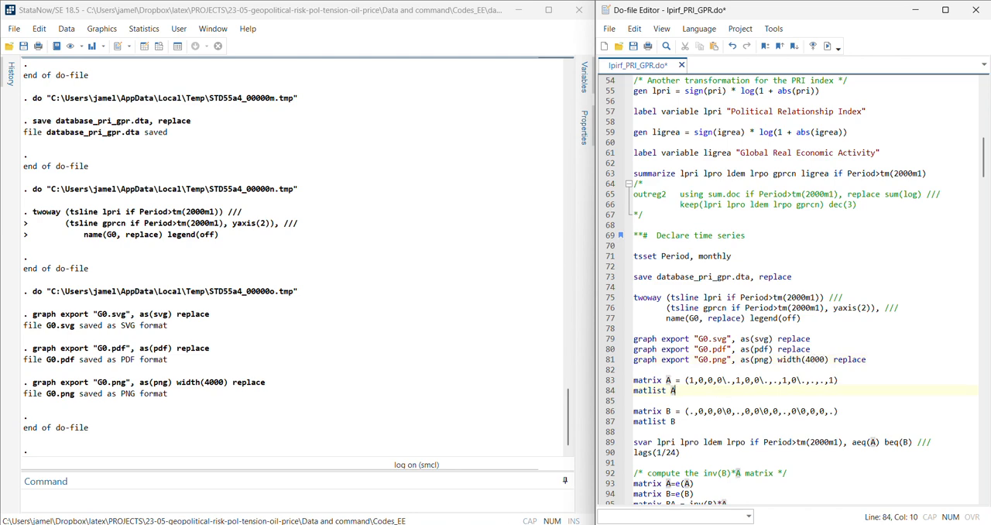
Switch to the ScienceDirect article in the browser and read section 2, Data and methodology, through the SVAR equations and into the baseline results
{"action": "left_click", "coordinate": [513, 524]}
{"action": "scroll", "coordinate": [728, 371], "scroll_direction": "down", "scroll_amount": 3}
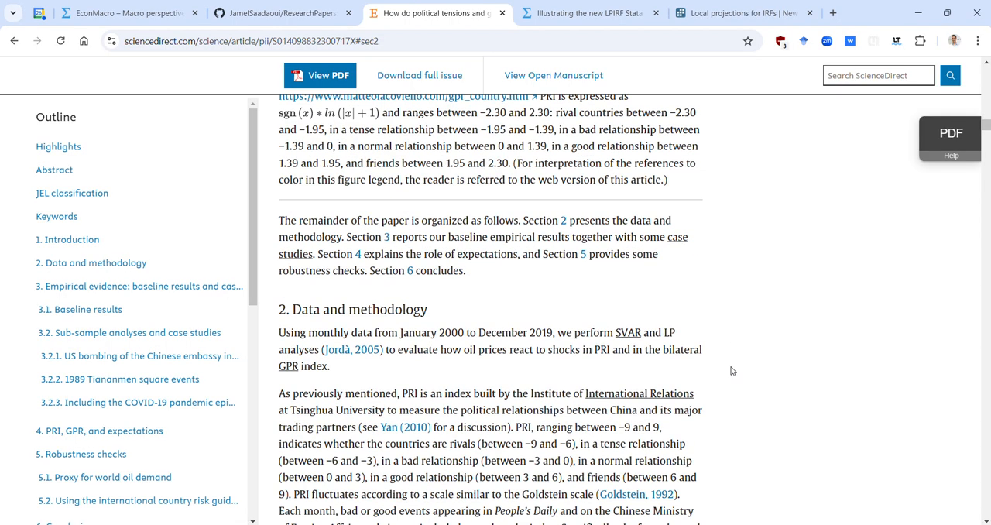
{"action": "left_click", "coordinate": [120, 264]}
{"action": "scroll", "coordinate": [794, 393], "scroll_direction": "down", "scroll_amount": 7}
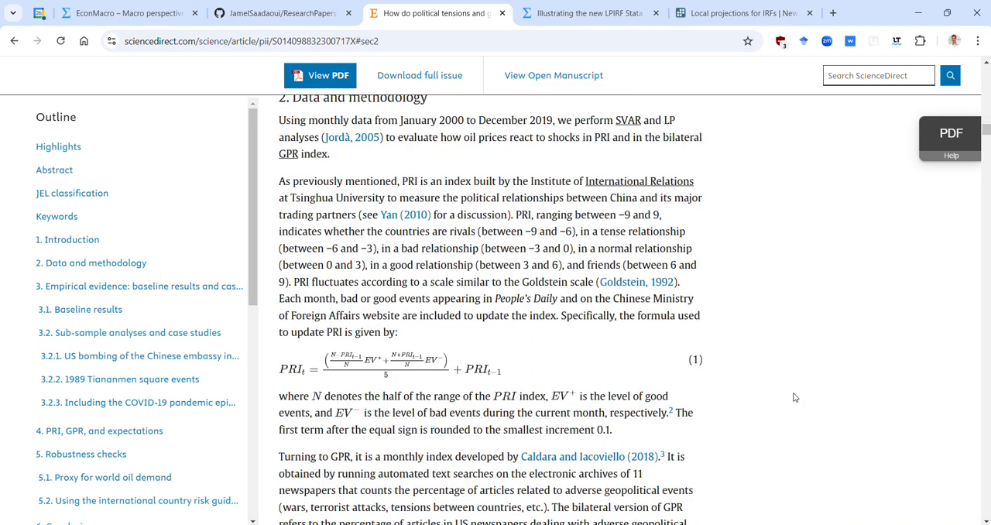
{"action": "scroll", "coordinate": [791, 396], "scroll_direction": "down", "scroll_amount": 8}
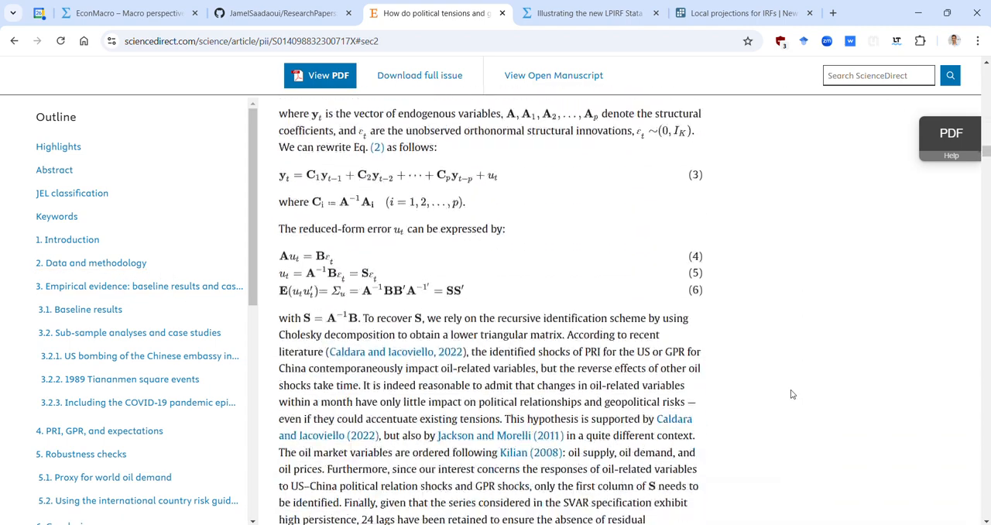
{"action": "scroll", "coordinate": [792, 395], "scroll_direction": "up", "scroll_amount": 5}
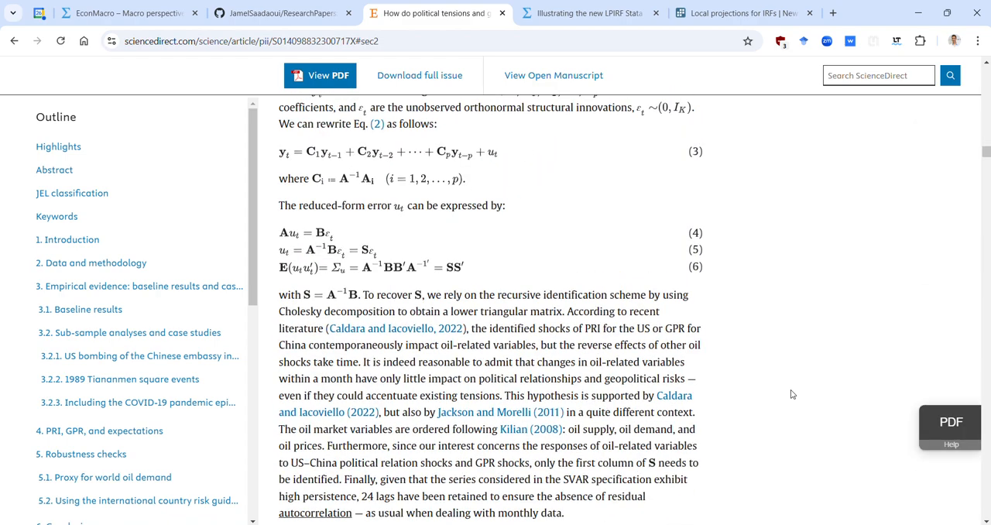
{"action": "scroll", "coordinate": [791, 395], "scroll_direction": "up", "scroll_amount": 6}
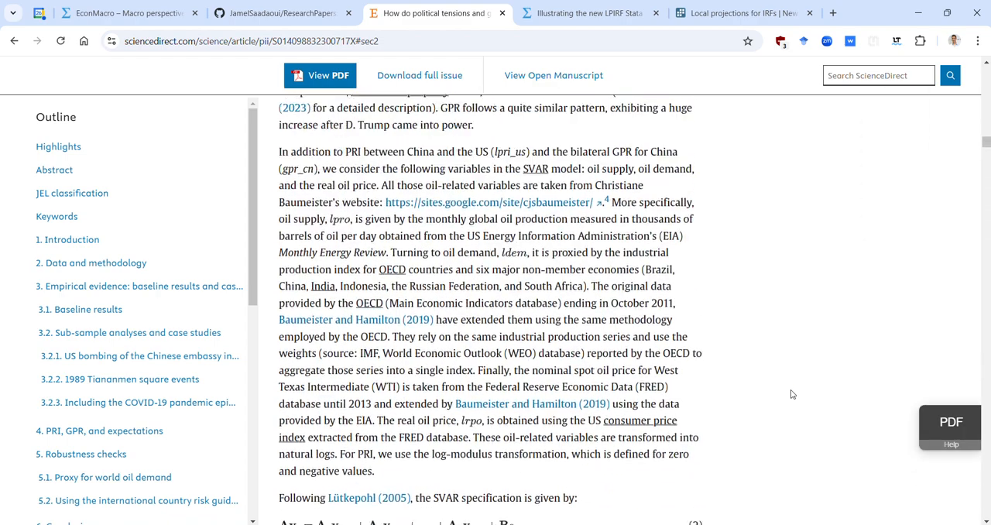
{"action": "scroll", "coordinate": [791, 395], "scroll_direction": "up", "scroll_amount": 7}
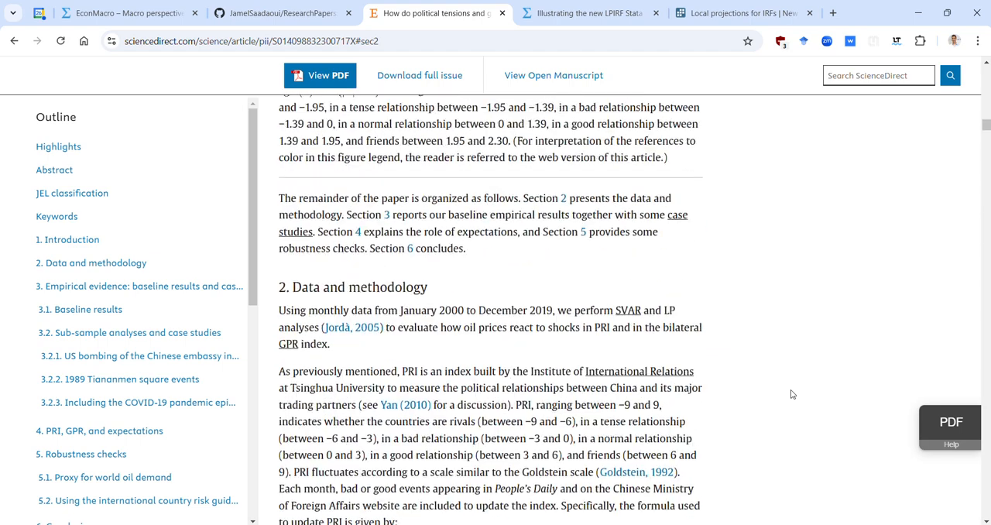
{"action": "scroll", "coordinate": [792, 395], "scroll_direction": "down", "scroll_amount": 13}
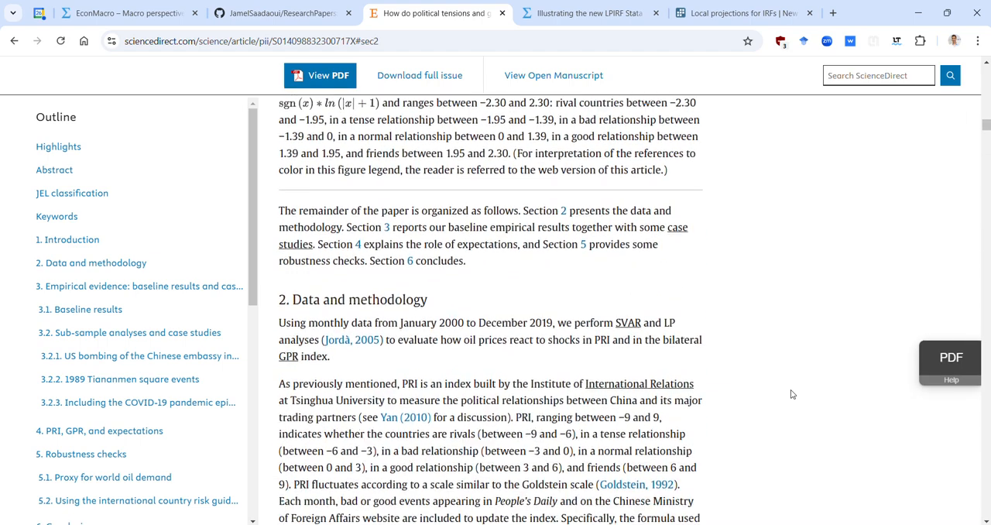
{"action": "scroll", "coordinate": [791, 395], "scroll_direction": "down", "scroll_amount": 6}
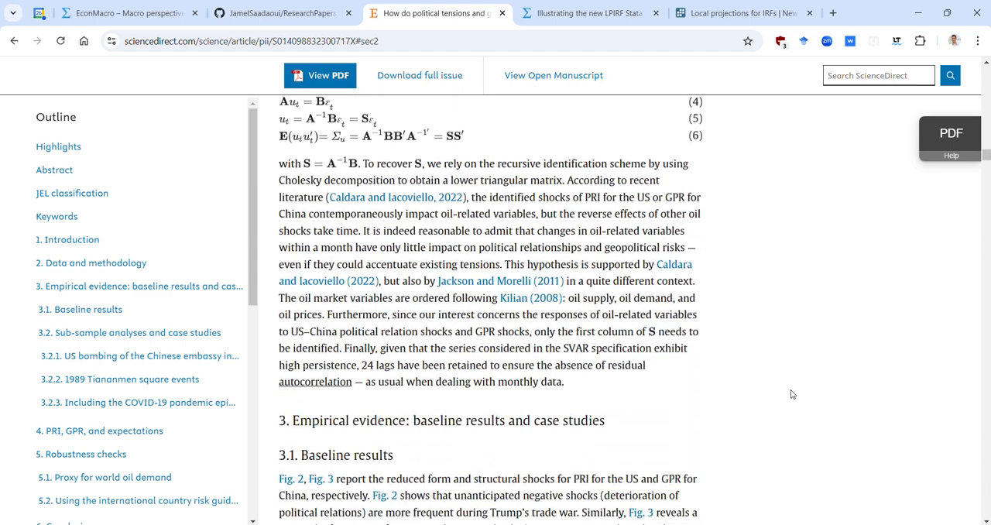
{"action": "scroll", "coordinate": [791, 395], "scroll_direction": "down", "scroll_amount": 5}
{"action": "scroll", "coordinate": [792, 395], "scroll_direction": "down", "scroll_amount": 8}
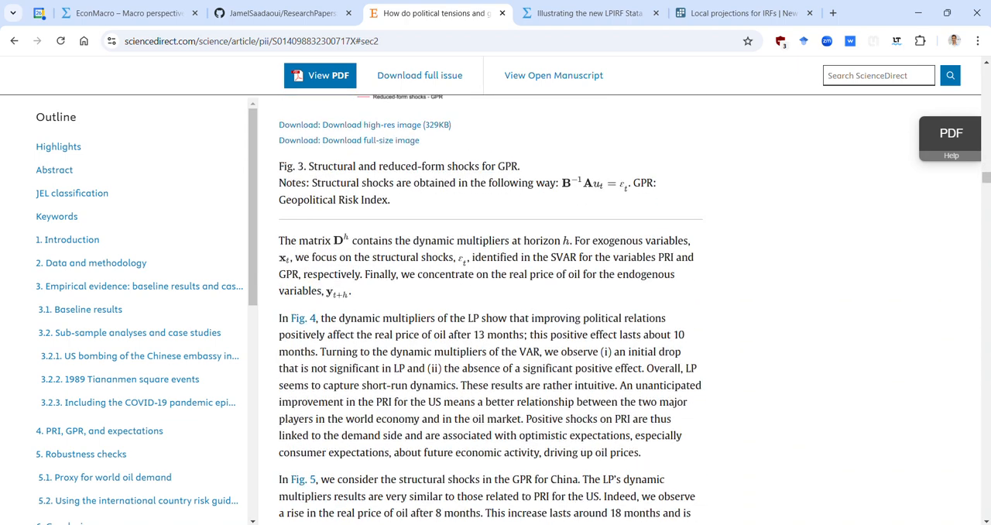
Return to Stata and review the definition of matrix A on line 83 and the matlist command below it
{"action": "key", "text": "alt+Tab"}
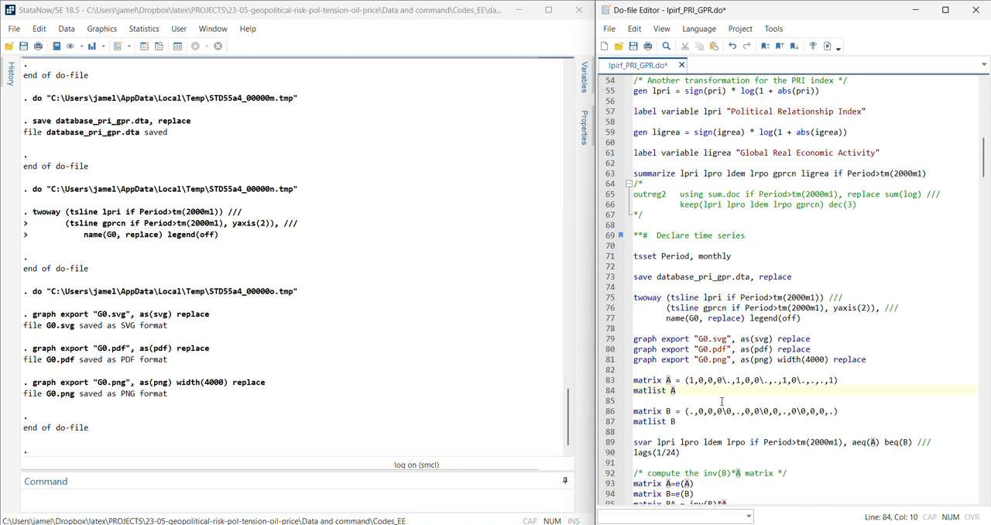
{"action": "left_click", "coordinate": [708, 381]}
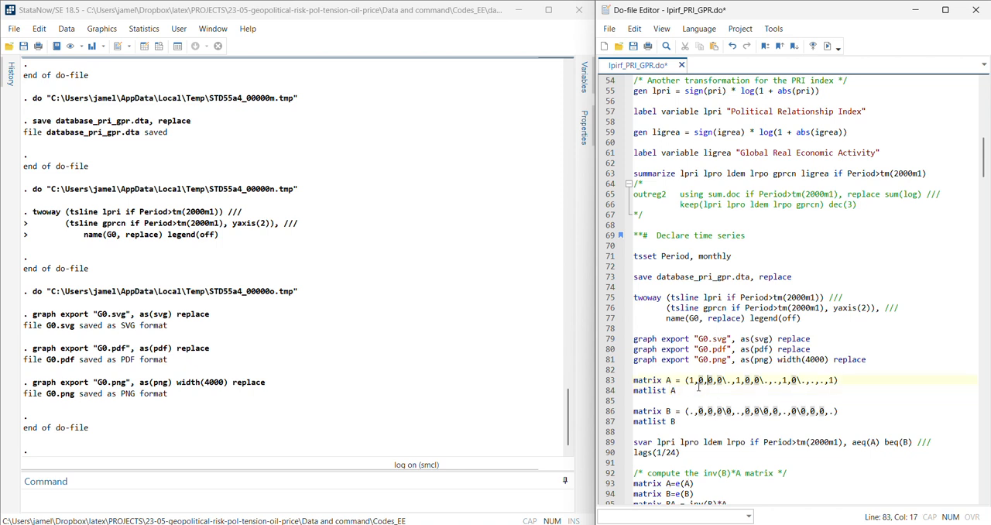
{"action": "left_click", "coordinate": [687, 390]}
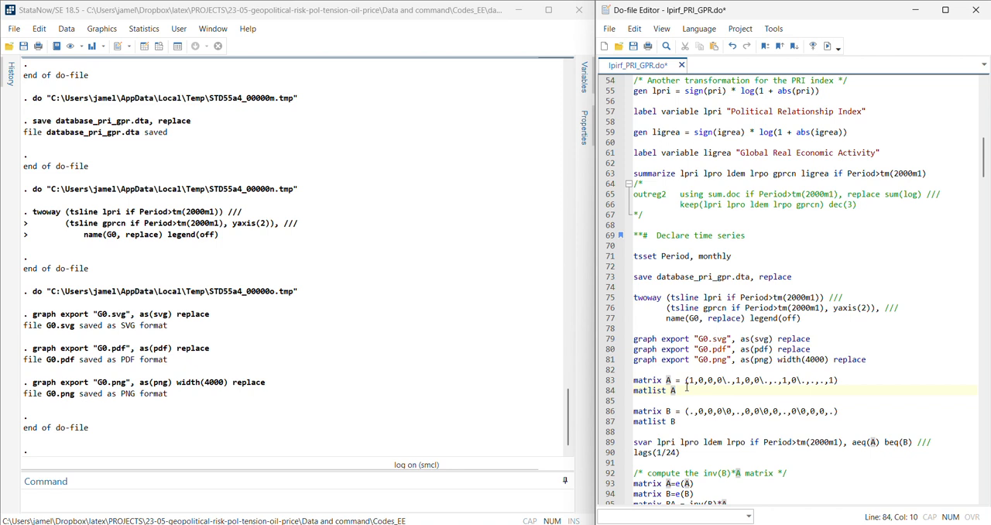
Switch to the browser's LPIRF Stata blog post and study A*epsilon_t = B*e_t, e_t = inv(B)*A*epsilon_t and the sentence on Cholesky short-run restrictions
{"action": "mouse_move", "coordinate": [466, 524]}
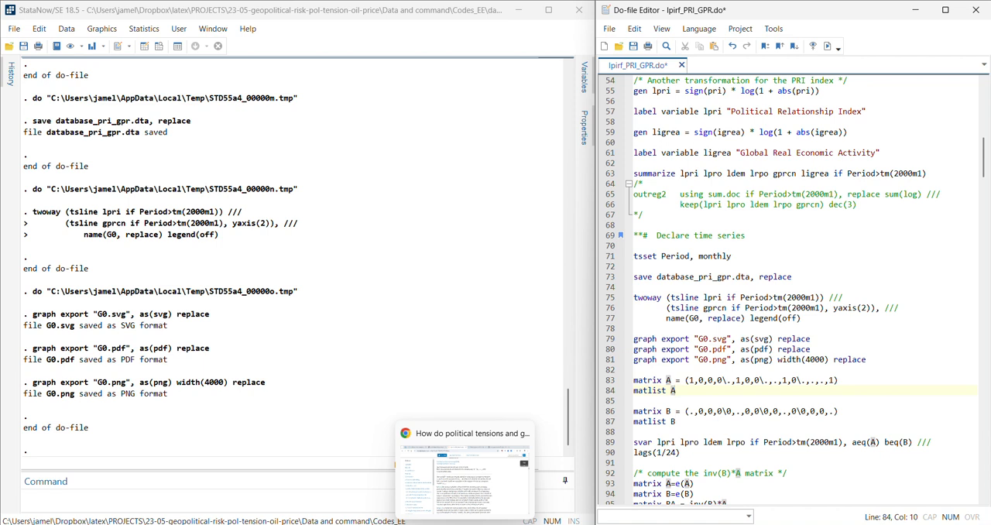
{"action": "left_click", "coordinate": [465, 524]}
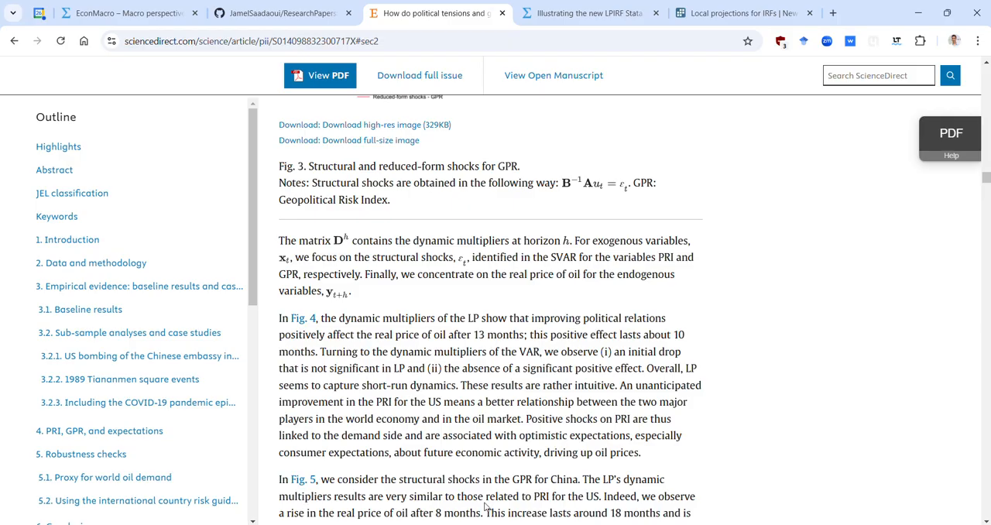
{"action": "left_click", "coordinate": [597, 14]}
{"action": "scroll", "coordinate": [528, 248], "scroll_direction": "down", "scroll_amount": 5}
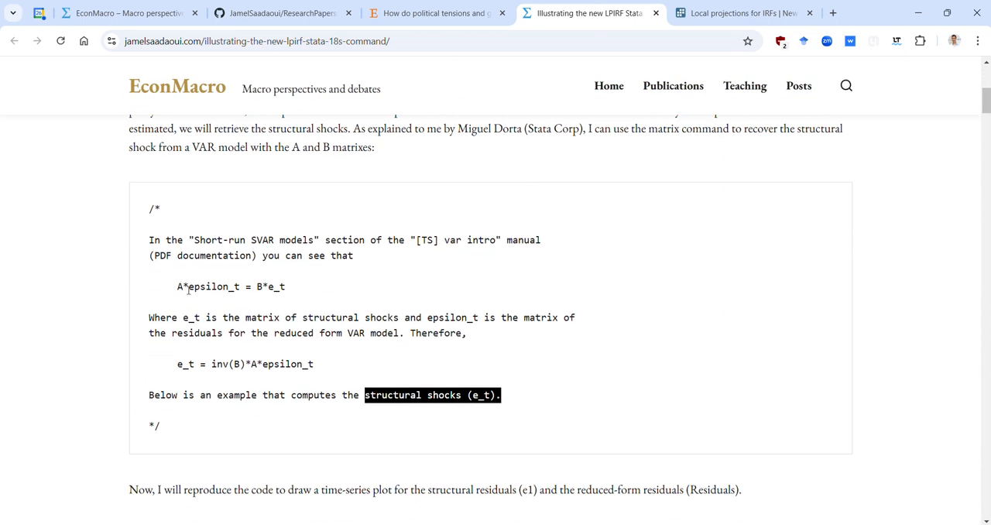
{"action": "scroll", "coordinate": [183, 286], "scroll_direction": "up", "scroll_amount": 1}
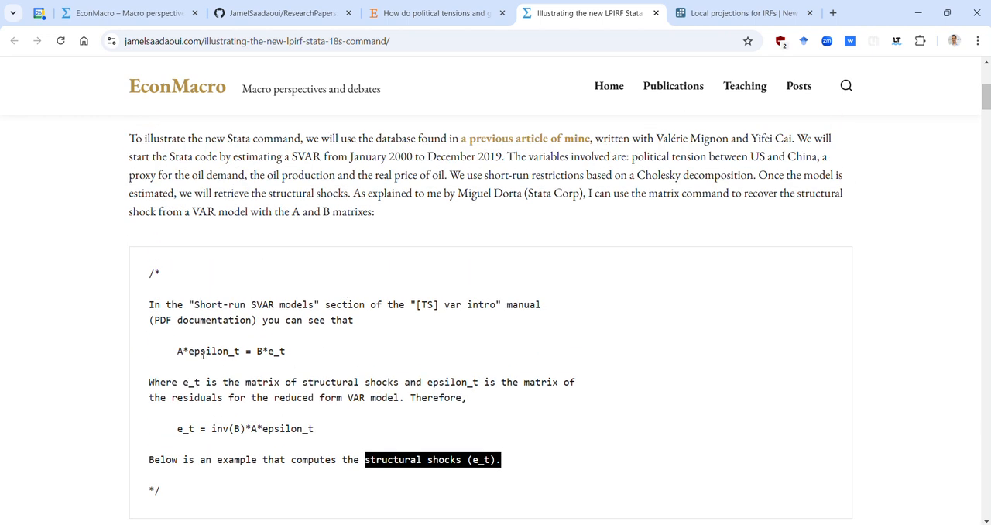
{"action": "left_click_drag", "start_coordinate": [184, 349], "coordinate": [172, 353]}
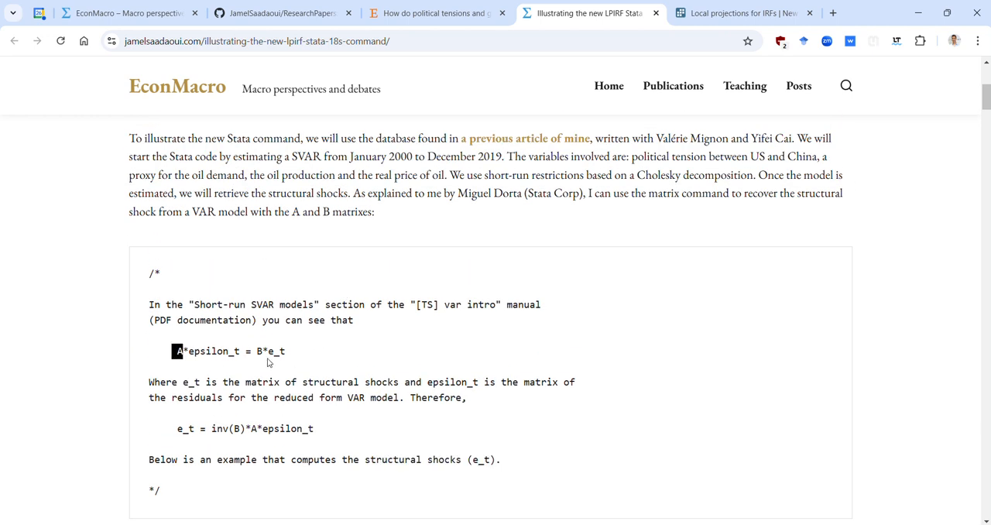
{"action": "left_click", "coordinate": [260, 352]}
{"action": "left_click_drag", "start_coordinate": [257, 353], "coordinate": [263, 353]}
{"action": "left_click_drag", "start_coordinate": [316, 430], "coordinate": [263, 430]}
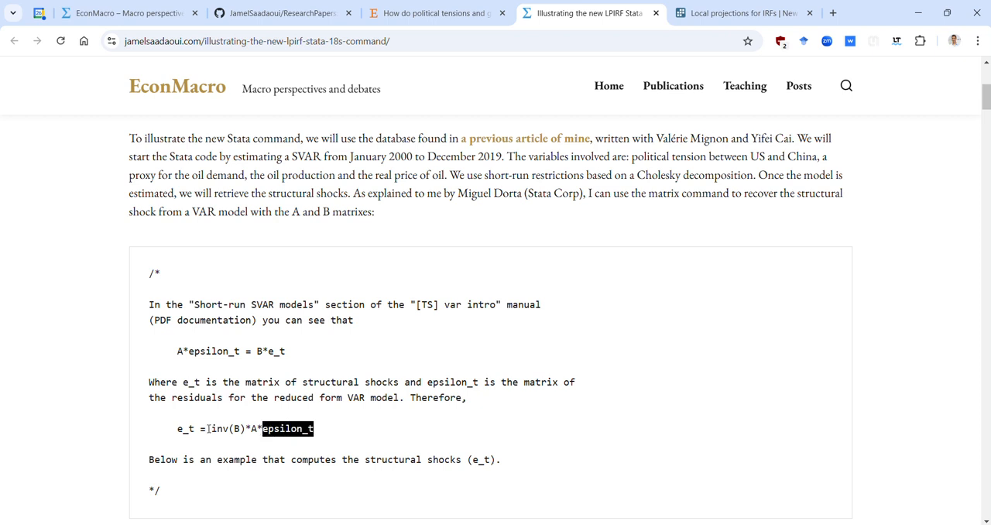
{"action": "left_click_drag", "start_coordinate": [195, 430], "coordinate": [177, 431]}
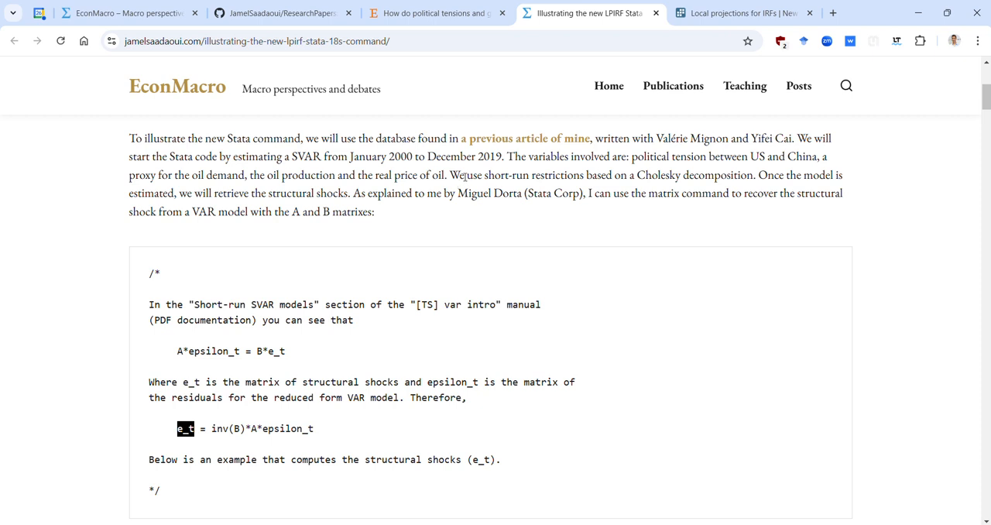
{"action": "left_click_drag", "start_coordinate": [454, 174], "coordinate": [762, 177]}
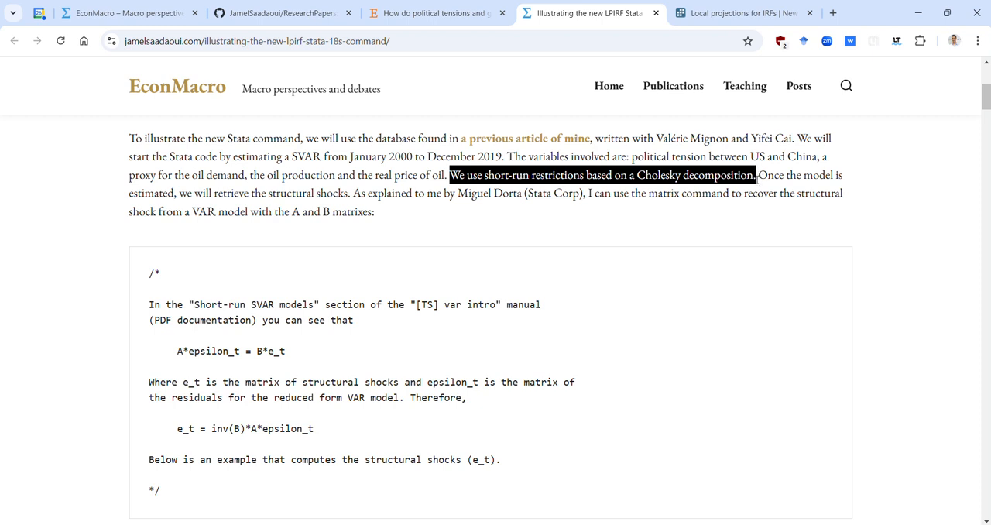
{"action": "left_click", "coordinate": [789, 226]}
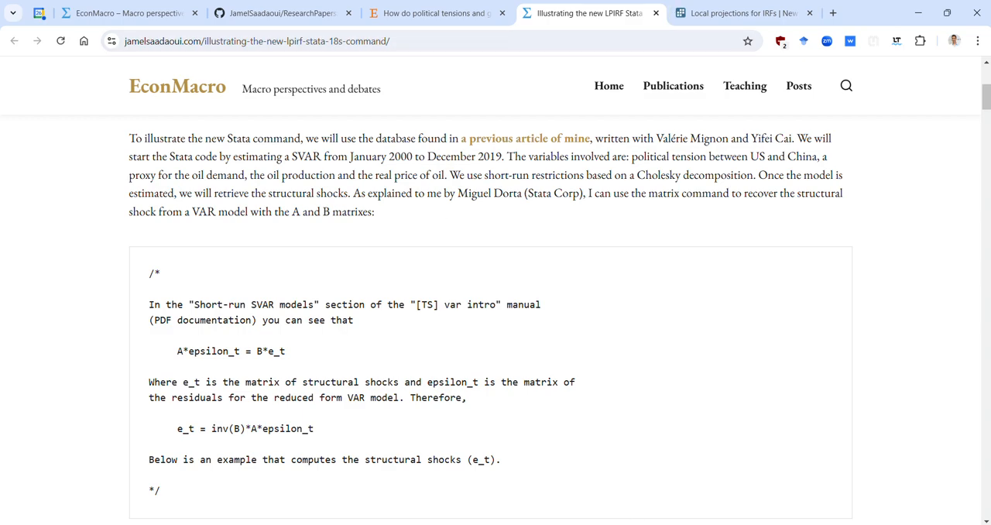
Return to the do-file in Stata and run line 83, defining matrix A as (1,0,0,0\.,1,0,0\.,.,1,0\.,.,.,1)
{"action": "key", "text": "alt+Tab"}
{"action": "key", "text": "alt+Tab"}
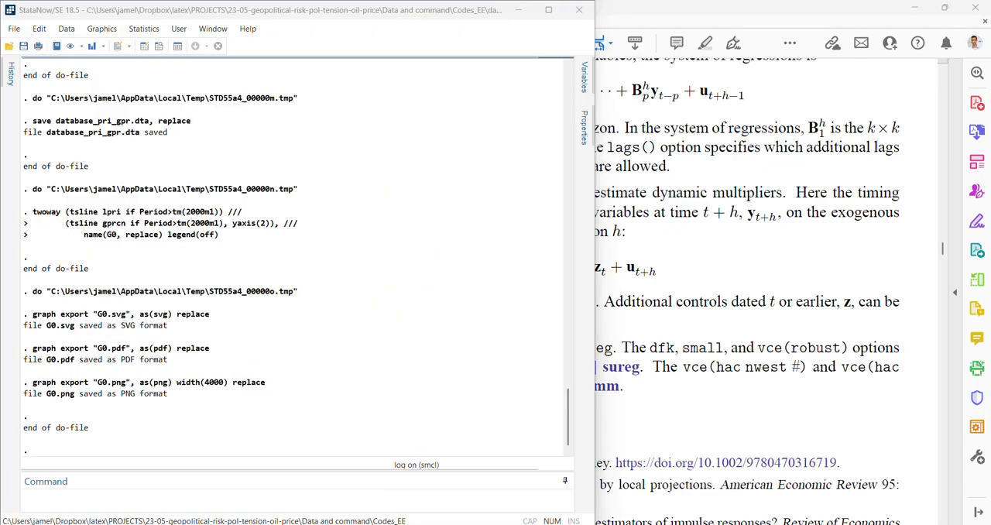
{"action": "key", "text": "alt+Tab"}
{"action": "left_click", "coordinate": [740, 380]}
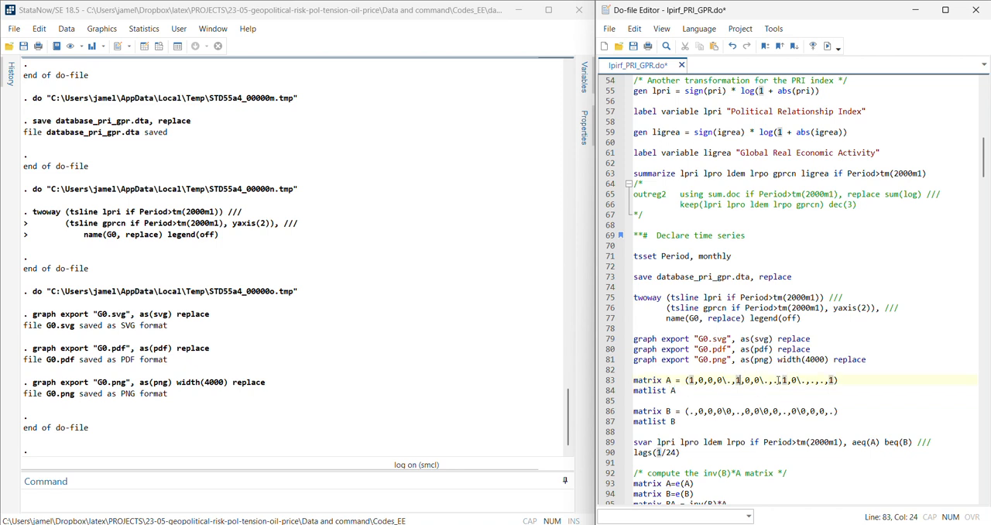
{"action": "left_click_drag", "start_coordinate": [850, 383], "coordinate": [633, 380]}
{"action": "left_click", "coordinate": [827, 46]}
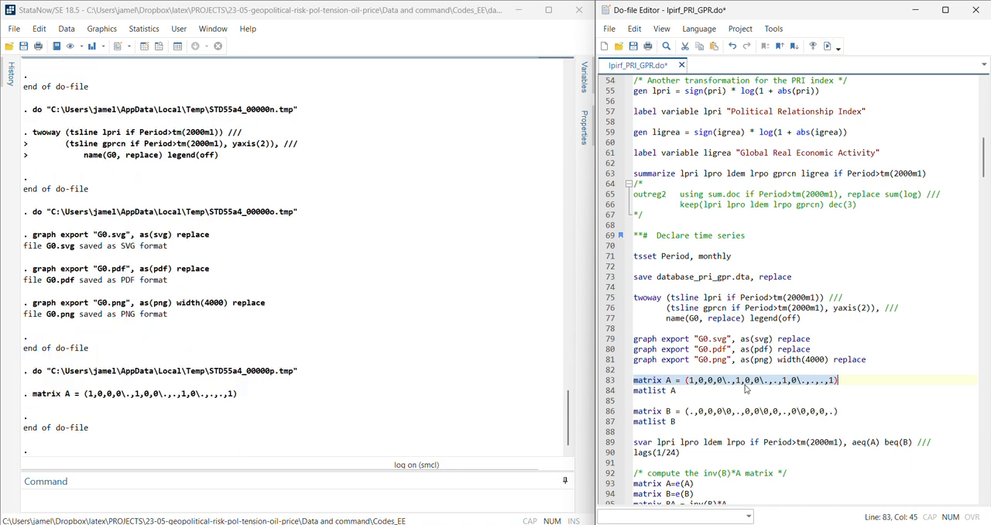
Run matlist A on line 84 to list the matrix in the Results window
{"action": "left_click", "coordinate": [726, 380]}
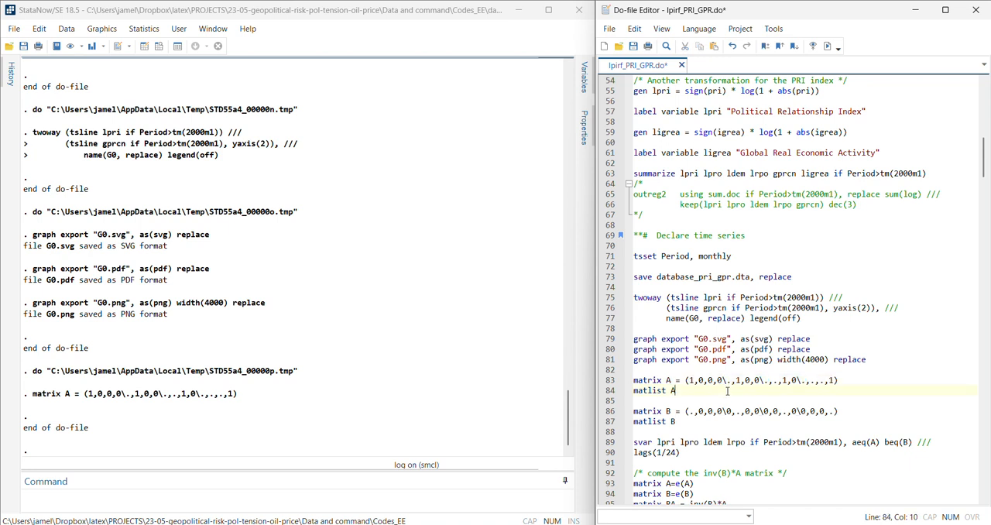
{"action": "key", "text": "Down"}
{"action": "left_click_drag", "start_coordinate": [677, 391], "coordinate": [625, 396]}
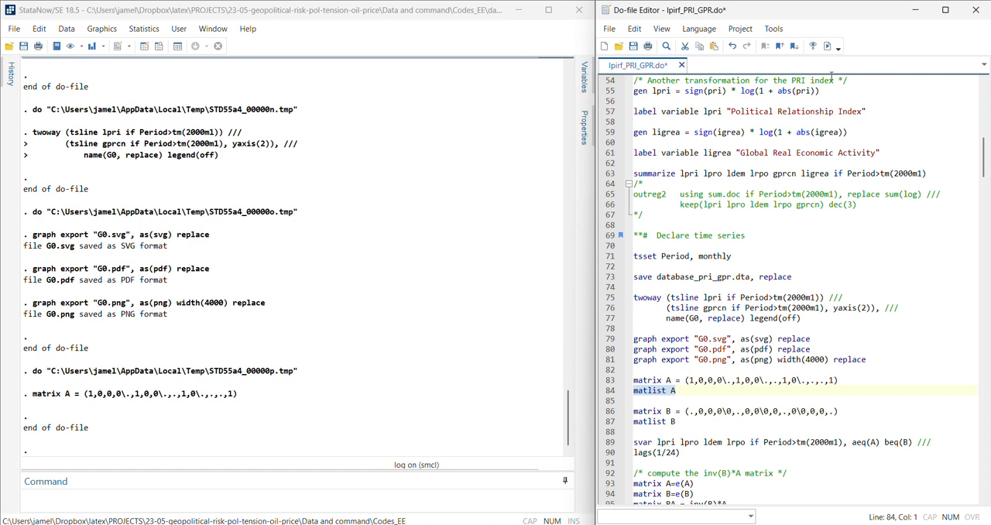
{"action": "left_click", "coordinate": [830, 47]}
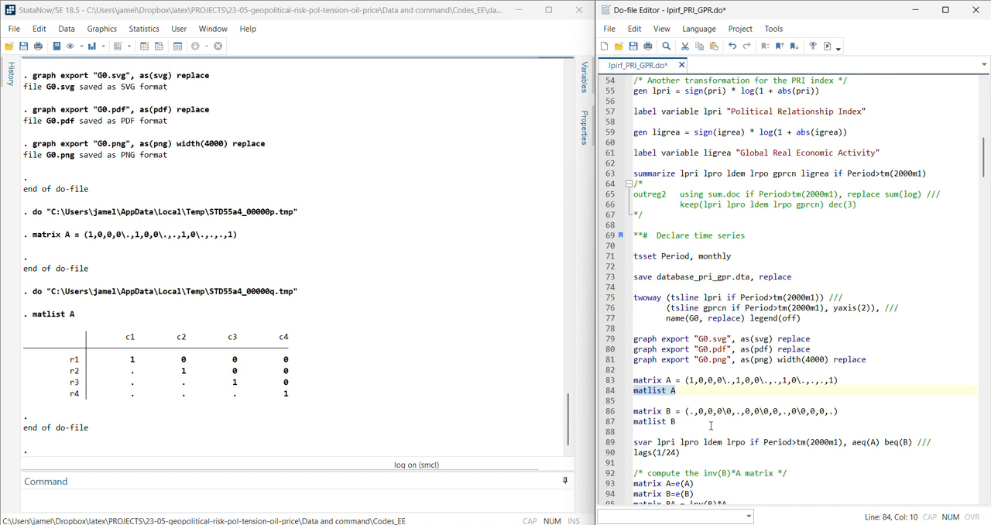
Run lines 86 and 87, defining matrix B as (.,0,0,0\0,.,0,0\0,0,.,0\0,0,0,.) and listing it with matlist B
{"action": "left_click_drag", "start_coordinate": [847, 411], "coordinate": [629, 417]}
{"action": "left_click", "coordinate": [837, 46]}
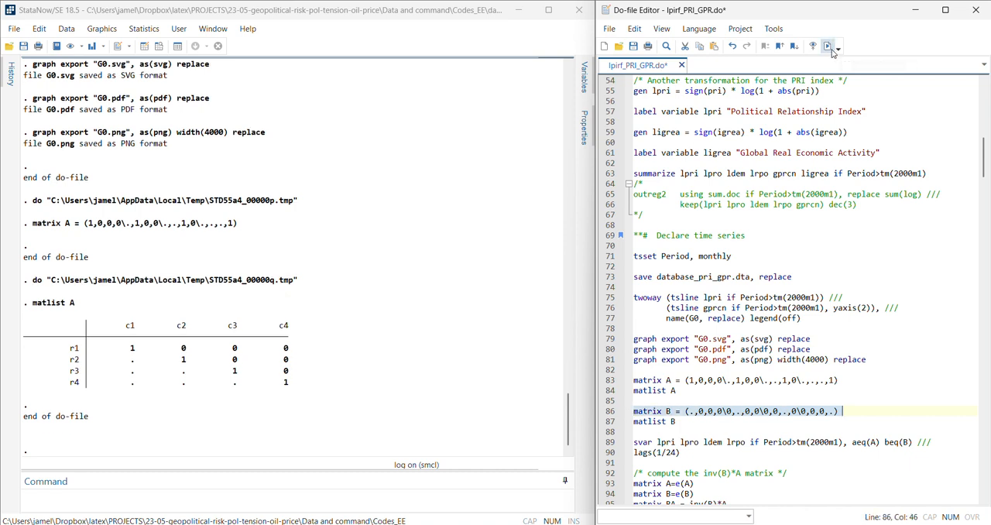
{"action": "left_click_drag", "start_coordinate": [677, 422], "coordinate": [633, 422]}
{"action": "left_click", "coordinate": [835, 47]}
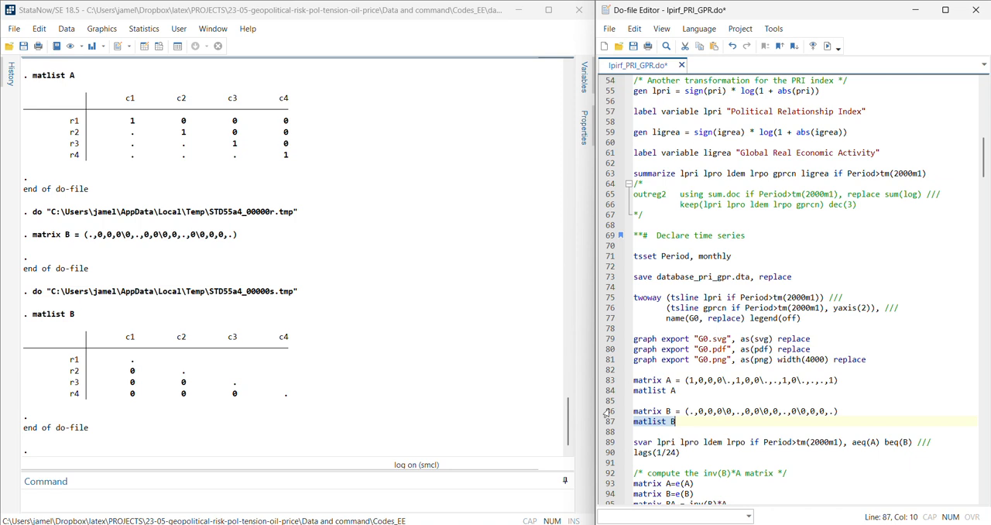
Run the svar command on lines 89–90 for lpri lpro ldem lrpo with aeq(A), beq(B) and lags(1/24), and inspect the A and B estimates
{"action": "scroll", "coordinate": [763, 432], "scroll_direction": "down", "scroll_amount": 1}
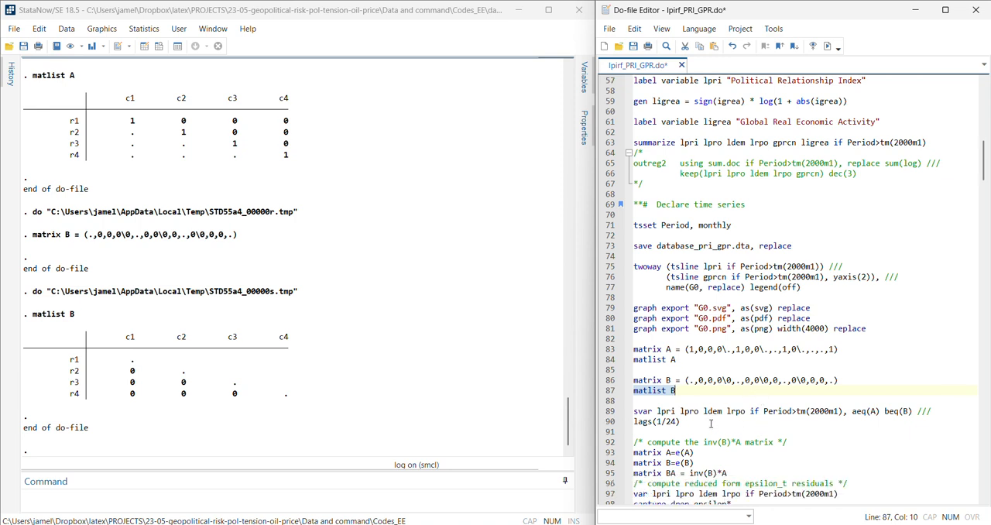
{"action": "scroll", "coordinate": [713, 424], "scroll_direction": "down", "scroll_amount": 1}
{"action": "left_click_drag", "start_coordinate": [682, 391], "coordinate": [624, 386]}
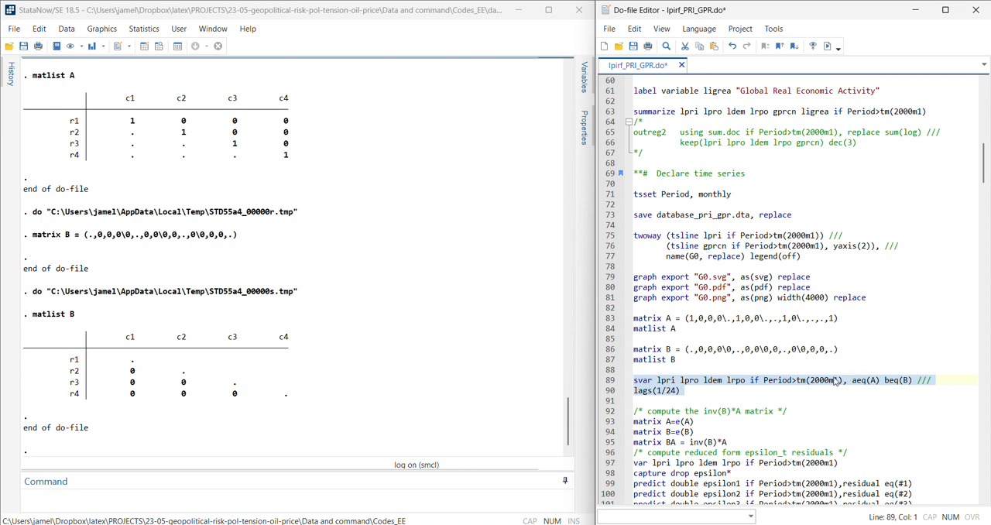
{"action": "left_click", "coordinate": [864, 381]}
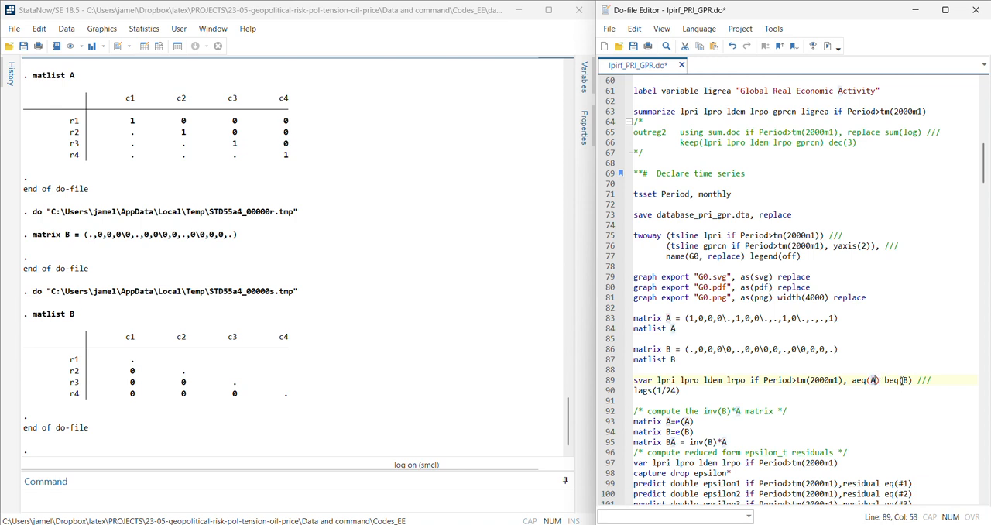
{"action": "left_click", "coordinate": [904, 381]}
{"action": "left_click", "coordinate": [698, 391]}
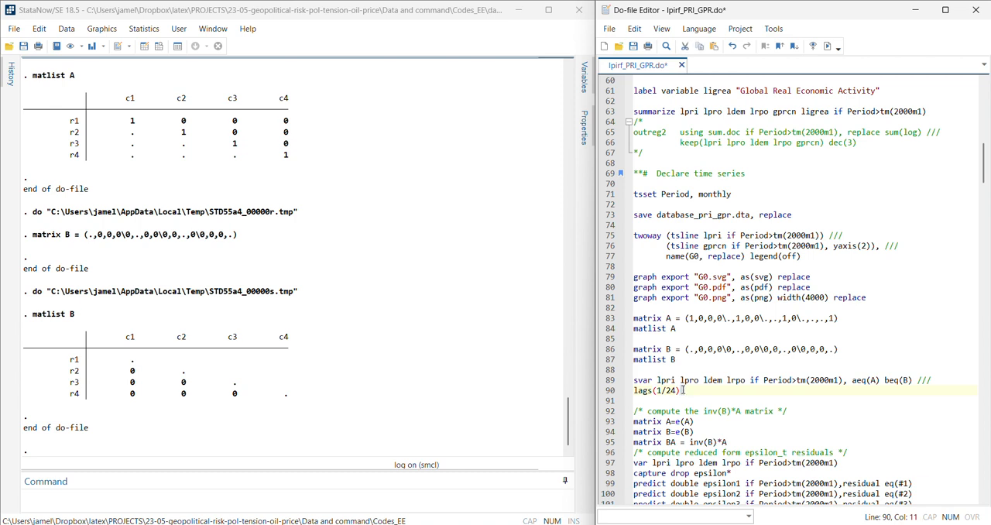
{"action": "left_click_drag", "start_coordinate": [682, 391], "coordinate": [632, 379]}
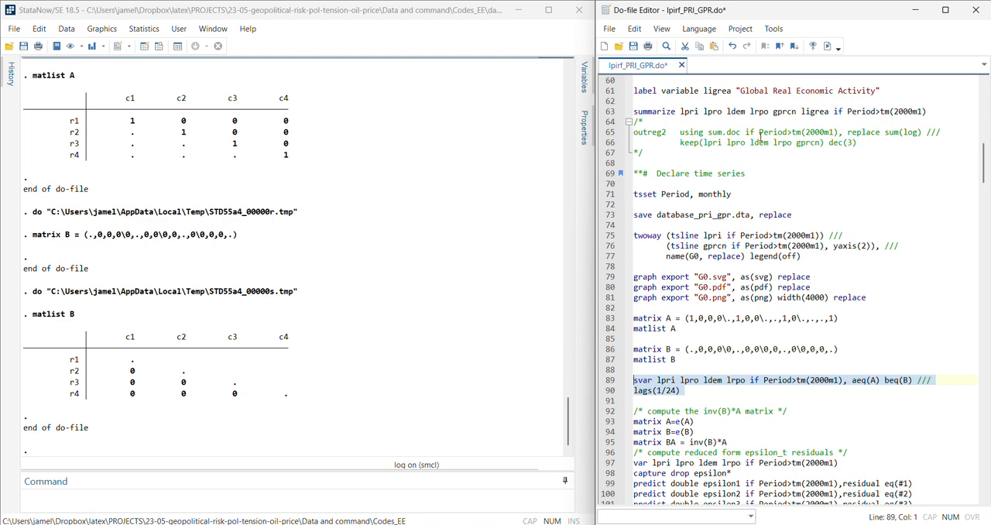
{"action": "left_click", "coordinate": [827, 48]}
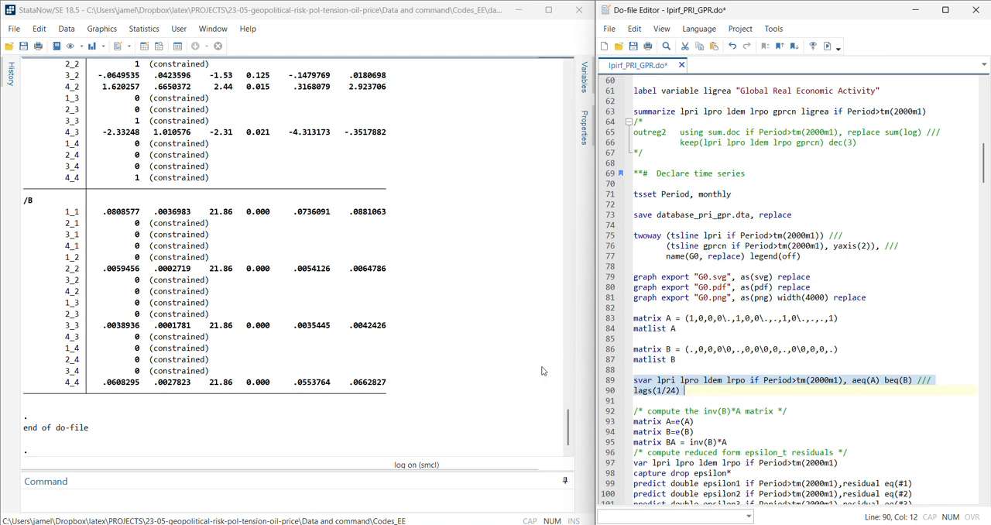
{"action": "scroll", "coordinate": [542, 371], "scroll_direction": "up", "scroll_amount": 6}
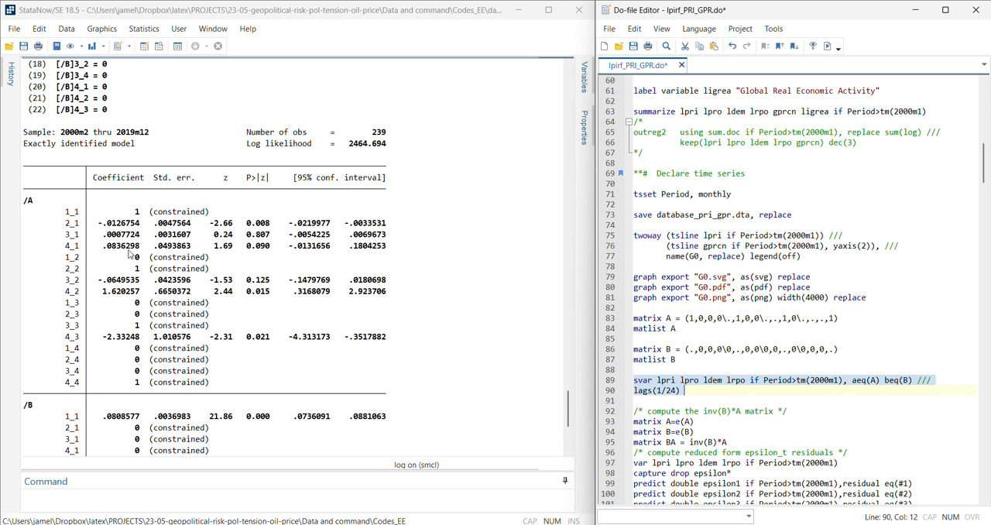
{"action": "scroll", "coordinate": [491, 306], "scroll_direction": "down", "scroll_amount": 6}
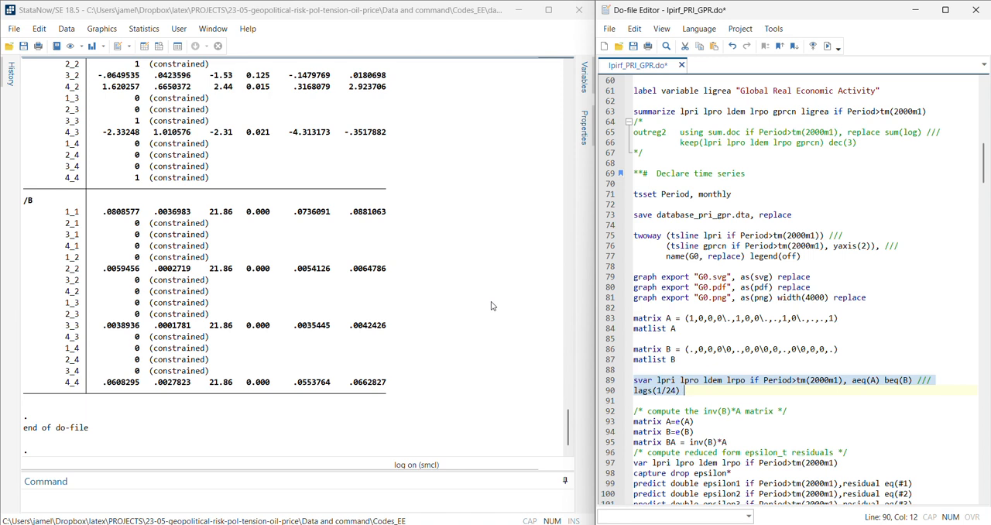
Run lines 92–94 to store the estimated matrices with matrix A=e(A) and matrix B=e(B)
{"action": "scroll", "coordinate": [802, 318], "scroll_direction": "down", "scroll_amount": 1}
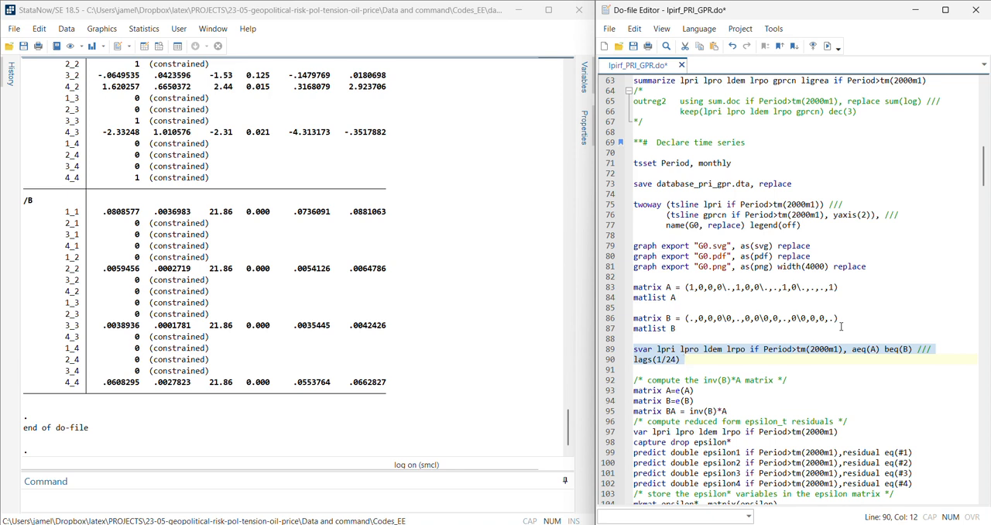
{"action": "scroll", "coordinate": [836, 325], "scroll_direction": "down", "scroll_amount": 2}
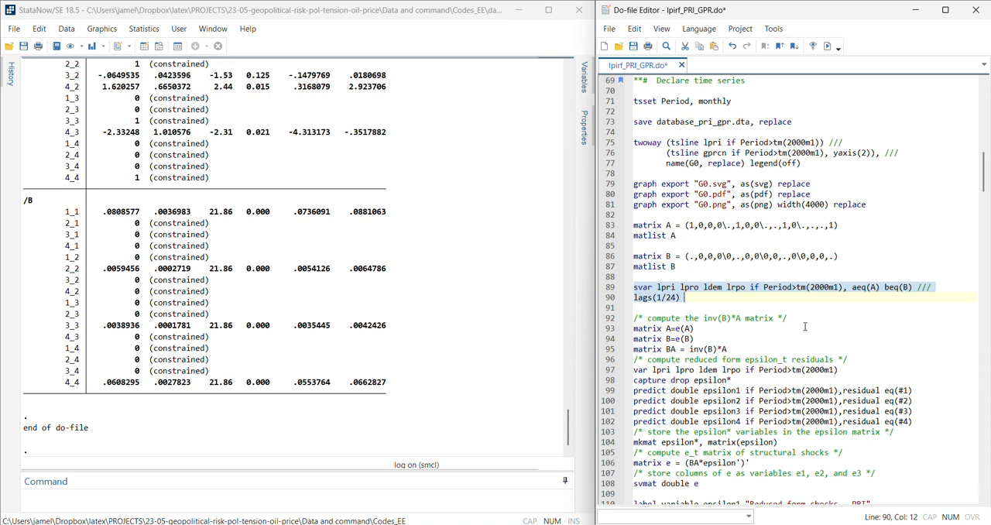
{"action": "left_click", "coordinate": [714, 328]}
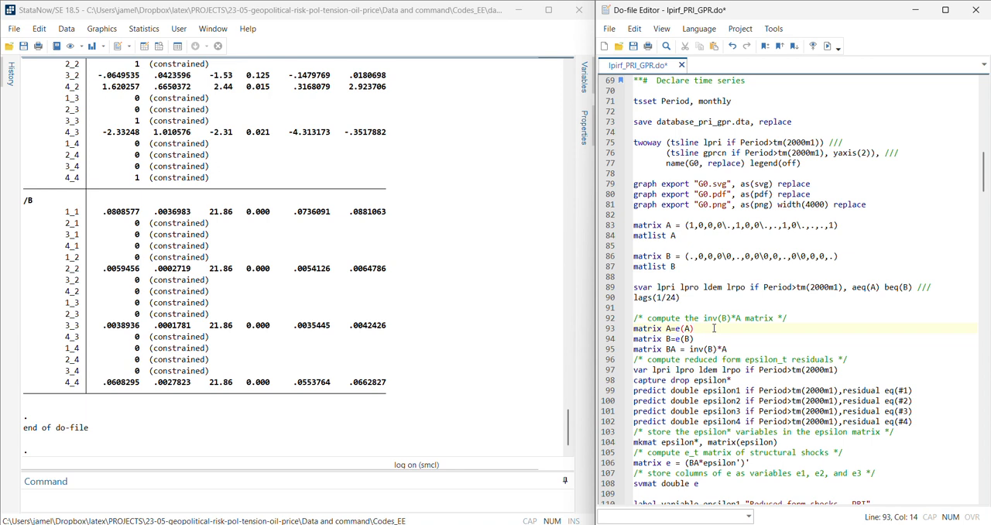
{"action": "left_click", "coordinate": [676, 329]}
{"action": "left_click", "coordinate": [679, 339]}
{"action": "left_click", "coordinate": [676, 339]}
{"action": "left_click", "coordinate": [698, 338]}
{"action": "left_click_drag", "start_coordinate": [698, 338], "coordinate": [629, 318]}
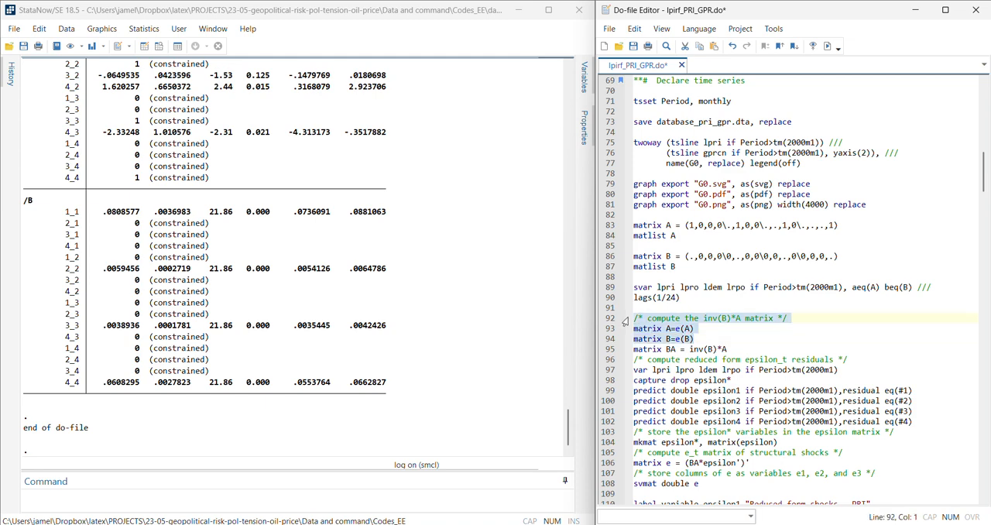
{"action": "left_click", "coordinate": [827, 46]}
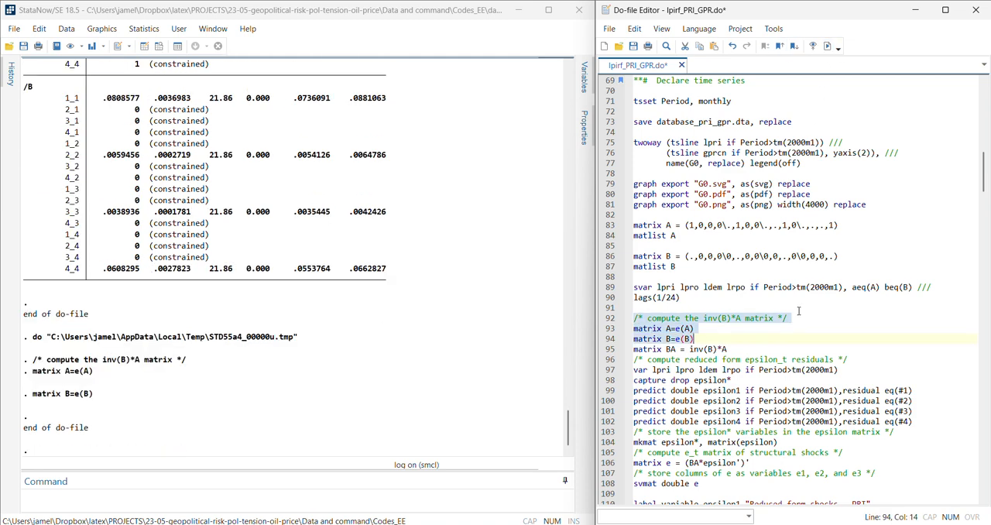
Switch to the browser's LPIRF Stata blog post and check the formula e_t = inv(B)*A*epsilon_t
{"action": "scroll", "coordinate": [748, 317], "scroll_direction": "down", "scroll_amount": 1}
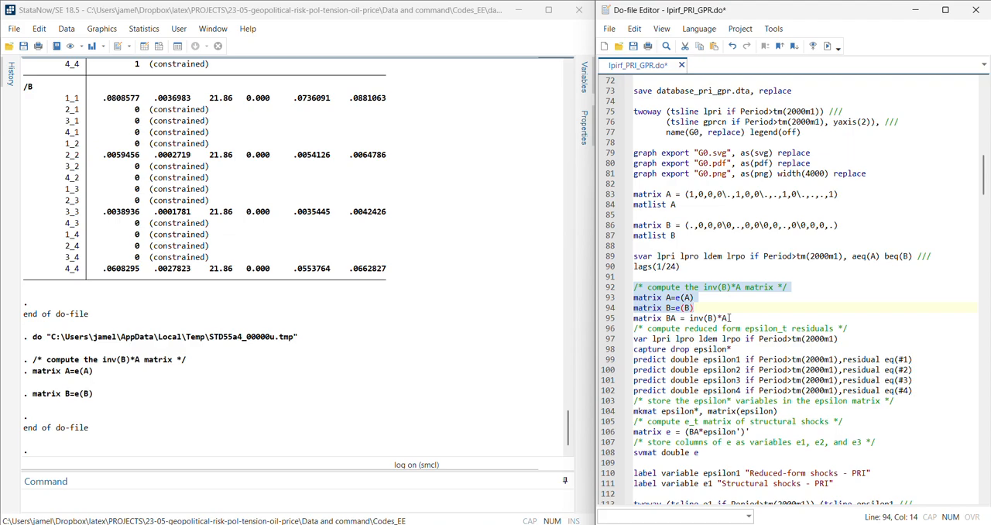
{"action": "key", "text": "alt+Tab"}
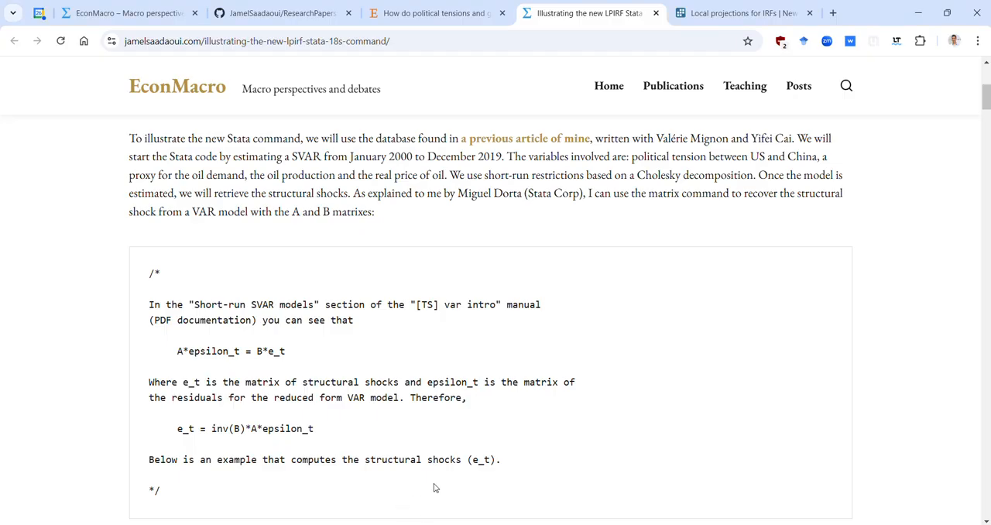
{"action": "left_click_drag", "start_coordinate": [320, 430], "coordinate": [174, 430]}
Return to the do-file in Stata and run line 95, matrix BA = inv(B)*A
{"action": "key", "text": "alt+Tab"}
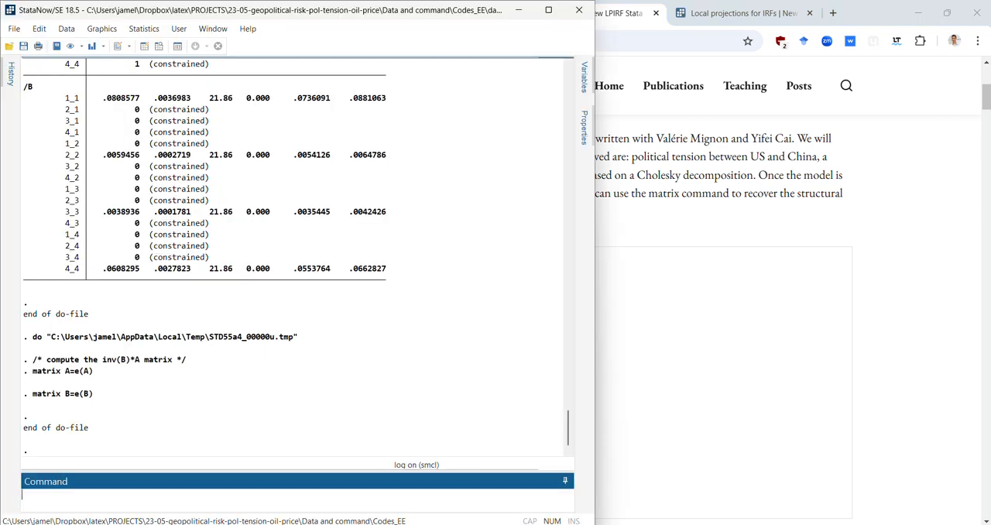
{"action": "key", "text": "alt+Tab"}
{"action": "left_click", "coordinate": [742, 319]}
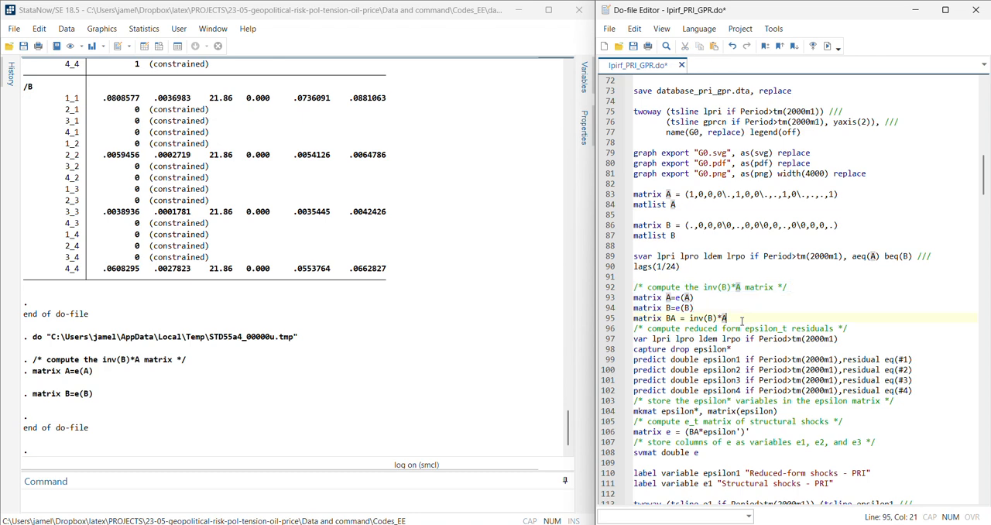
{"action": "key", "text": "shift+Home"}
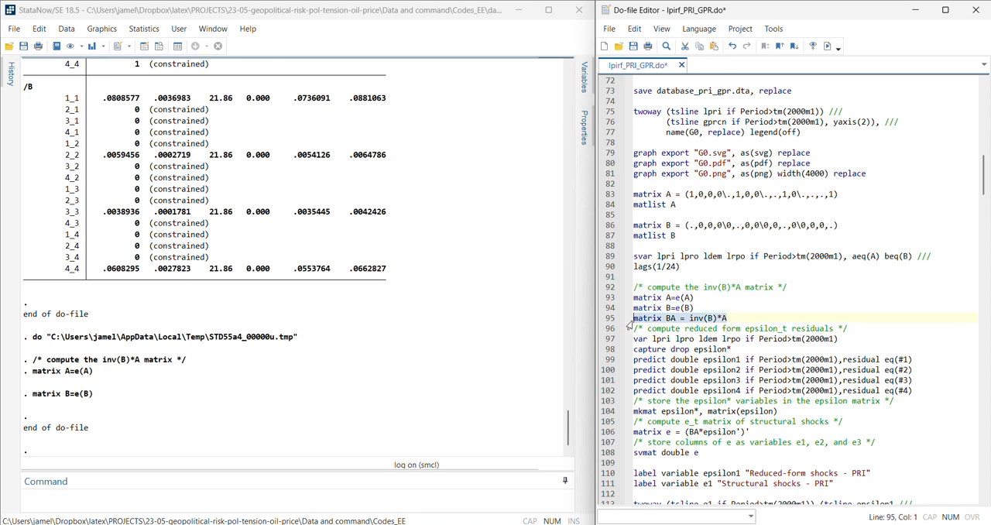
{"action": "left_click", "coordinate": [827, 46]}
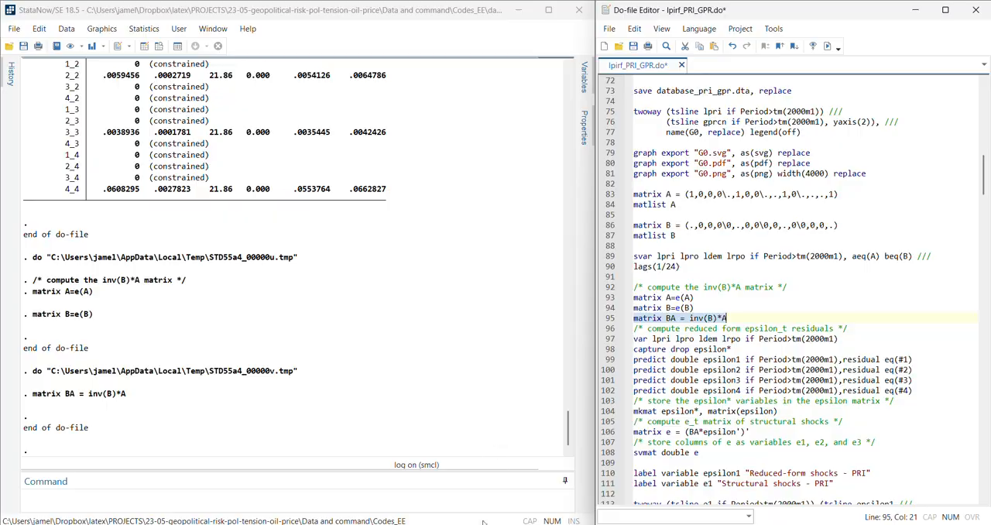
Switch to the browser's blog post and examine the inv(B)*A and epsilon_t terms of the structural shock formula
{"action": "key", "text": "alt+Tab"}
{"action": "left_click", "coordinate": [319, 444]}
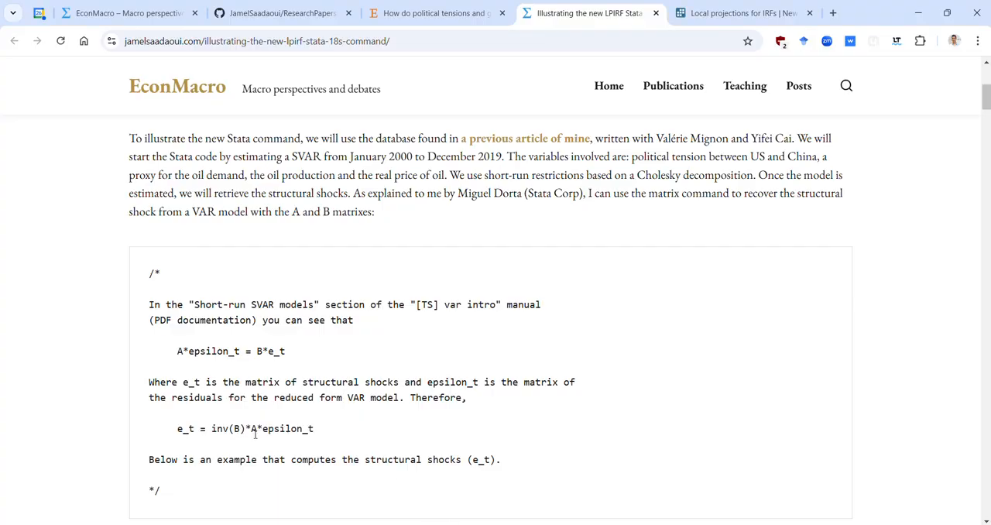
{"action": "left_click_drag", "start_coordinate": [257, 428], "coordinate": [212, 428]}
{"action": "left_click_drag", "start_coordinate": [320, 430], "coordinate": [264, 439]}
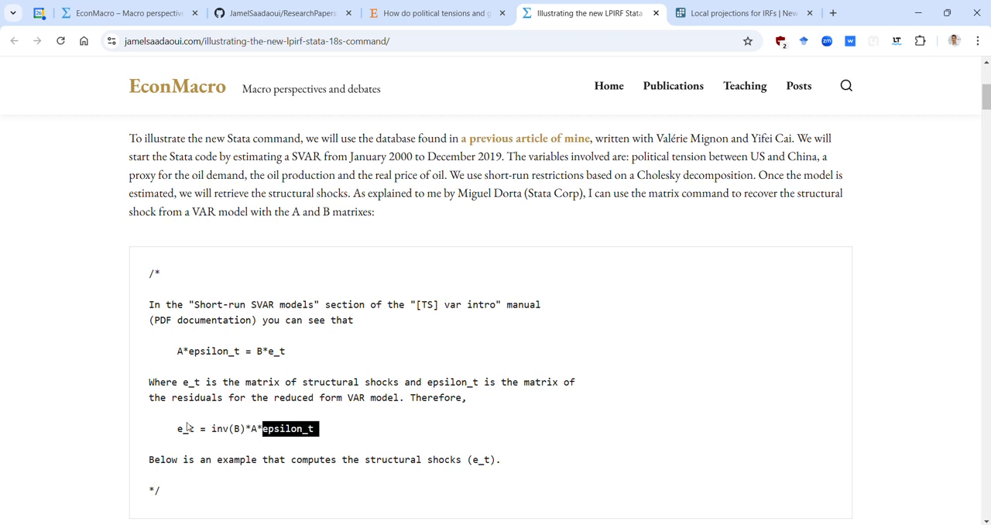
Return to the do-file in Stata and run lines 96–97, estimating the reduced-form VAR of lpri lpro ldem lrpo if Period>tm(2000m1)
{"action": "left_click", "coordinate": [570, 524]}
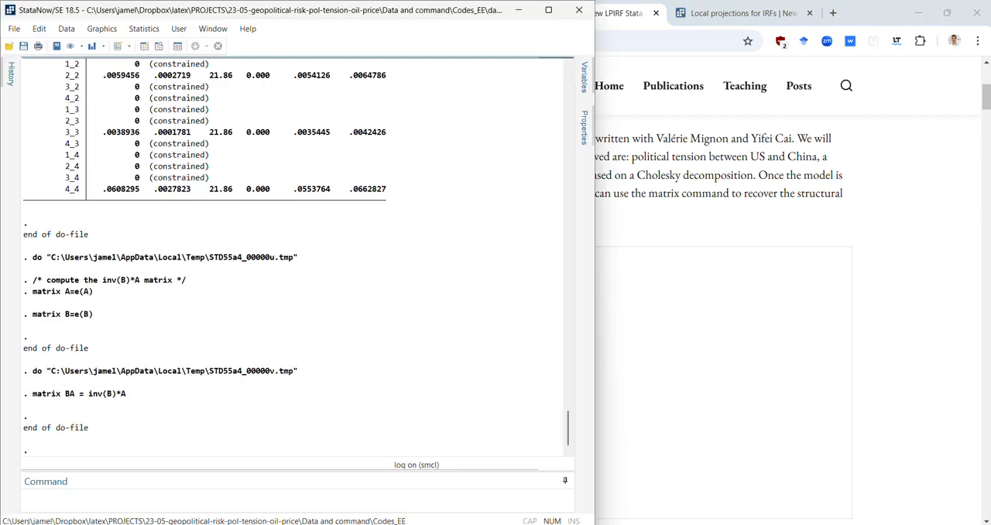
{"action": "left_click", "coordinate": [597, 524]}
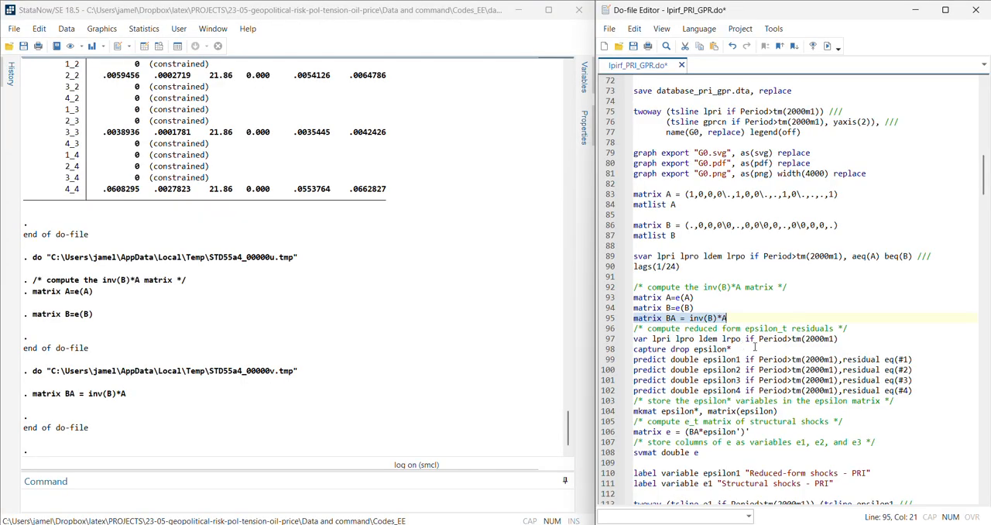
{"action": "left_click_drag", "start_coordinate": [840, 339], "coordinate": [628, 332]}
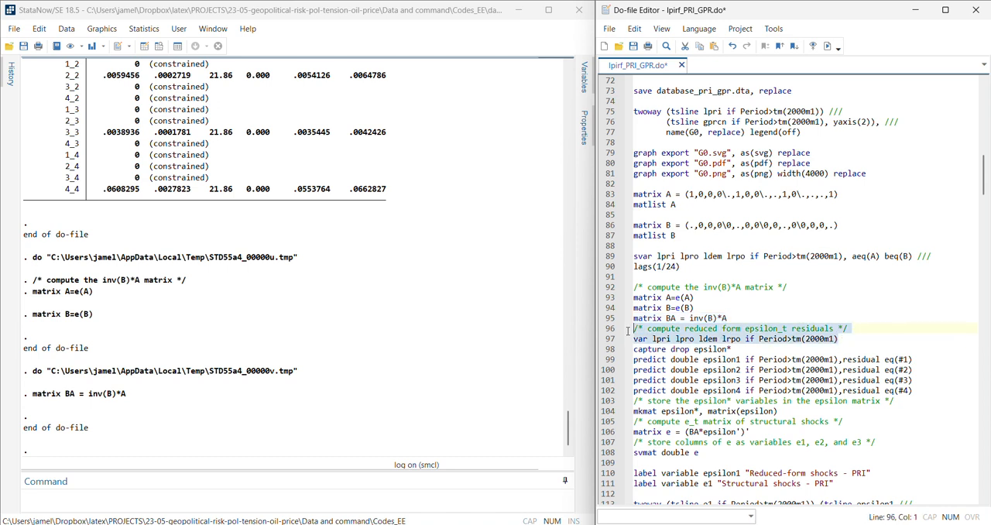
{"action": "left_click", "coordinate": [827, 49]}
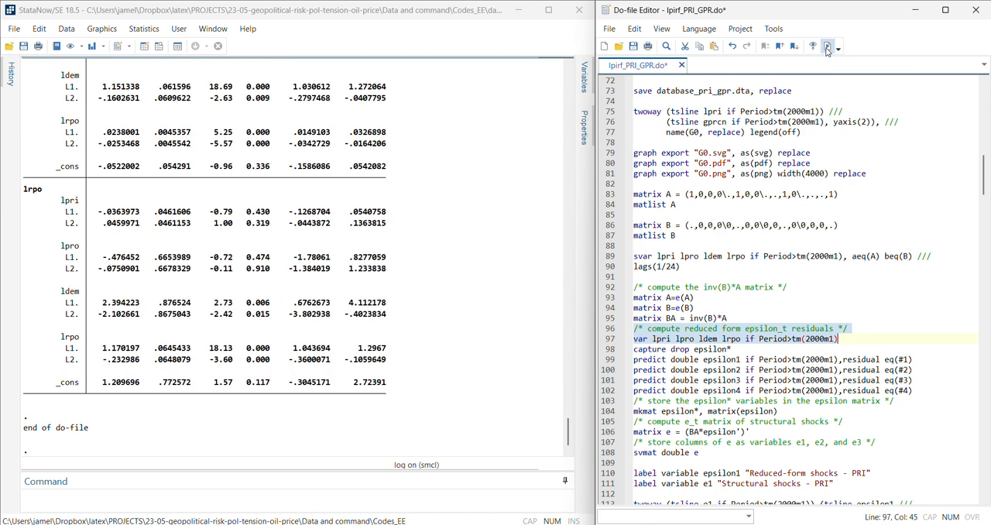
Examine the vector autoregression output in the Results window, from the fit statistics through the lpri, lpro, ldem and lrpo equation coefficients
{"action": "scroll", "coordinate": [489, 361], "scroll_direction": "up", "scroll_amount": 10}
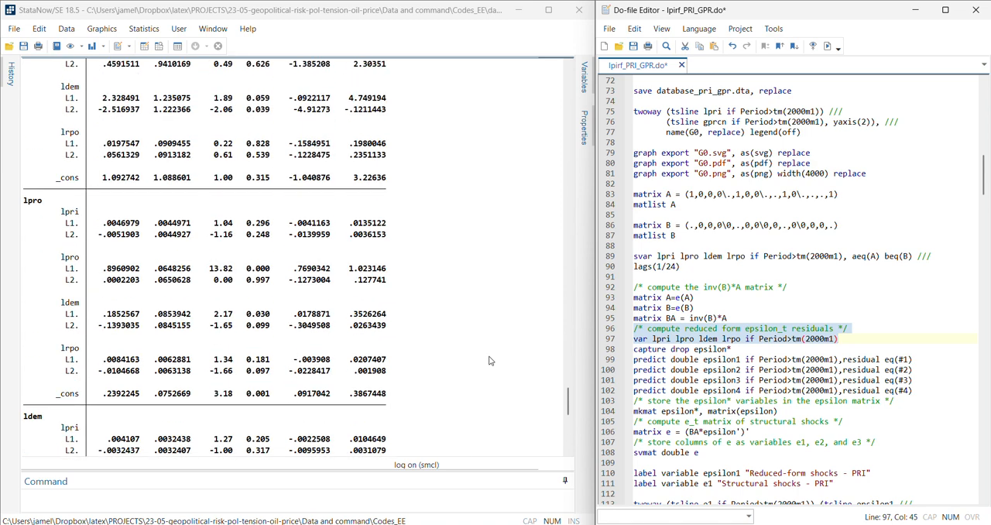
{"action": "scroll", "coordinate": [489, 360], "scroll_direction": "up", "scroll_amount": 2}
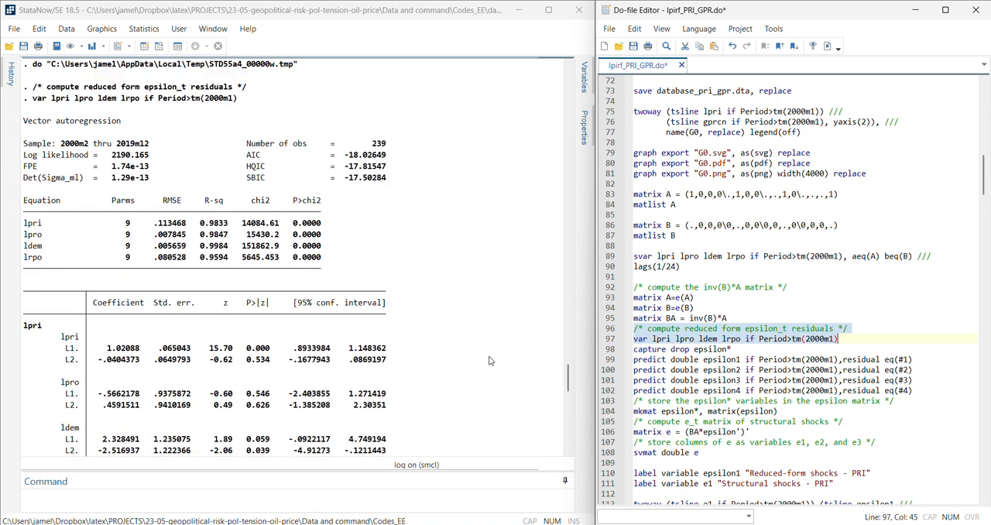
{"action": "scroll", "coordinate": [323, 364], "scroll_direction": "down", "scroll_amount": 3}
{"action": "scroll", "coordinate": [315, 330], "scroll_direction": "down", "scroll_amount": 2}
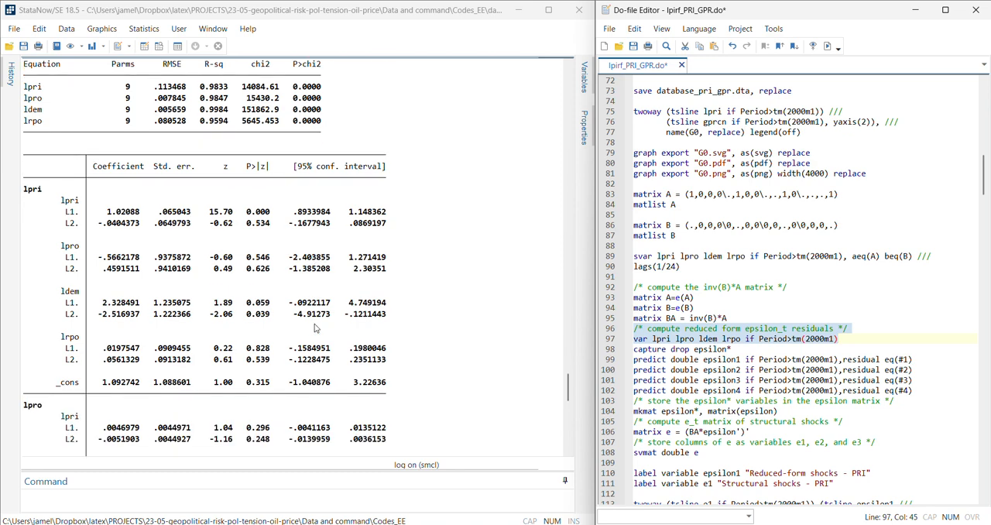
{"action": "scroll", "coordinate": [315, 328], "scroll_direction": "down", "scroll_amount": 8}
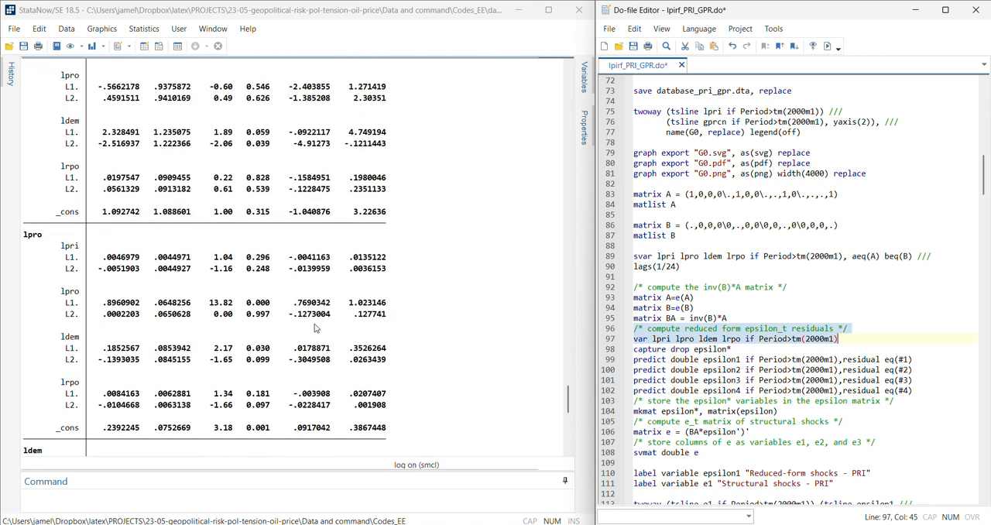
{"action": "scroll", "coordinate": [315, 329], "scroll_direction": "down", "scroll_amount": 11}
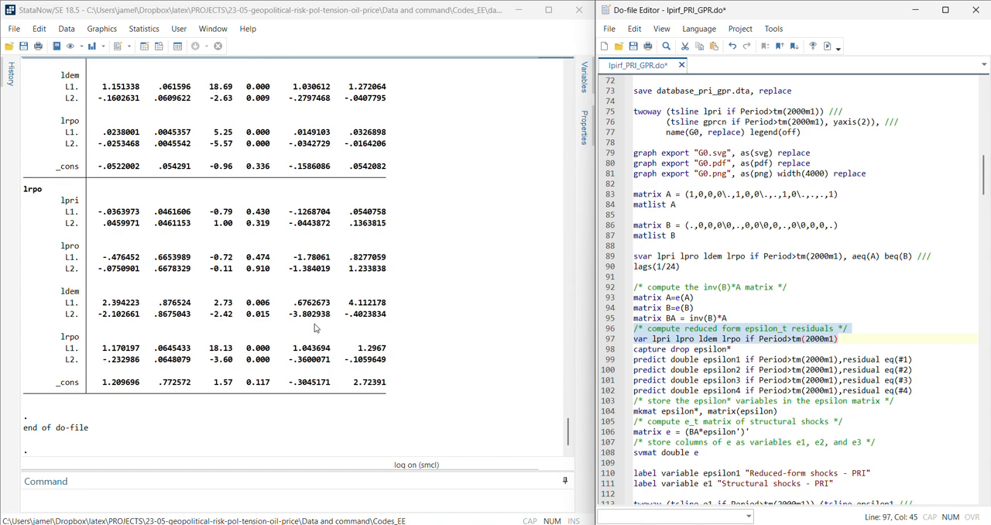
{"action": "scroll", "coordinate": [314, 328], "scroll_direction": "up", "scroll_amount": 20}
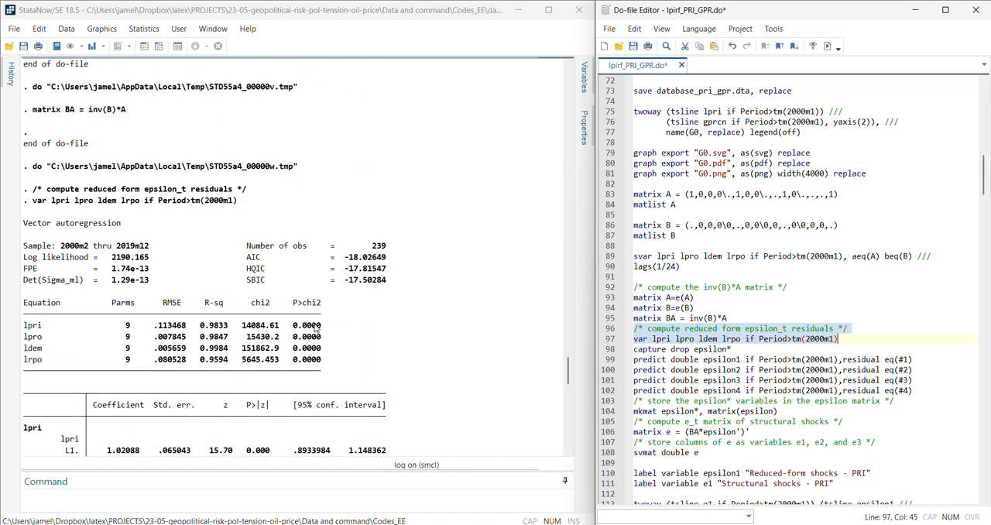
{"action": "scroll", "coordinate": [314, 329], "scroll_direction": "down", "scroll_amount": 5}
{"action": "scroll", "coordinate": [314, 328], "scroll_direction": "down", "scroll_amount": 2}
{"action": "scroll", "coordinate": [314, 328], "scroll_direction": "down", "scroll_amount": 5}
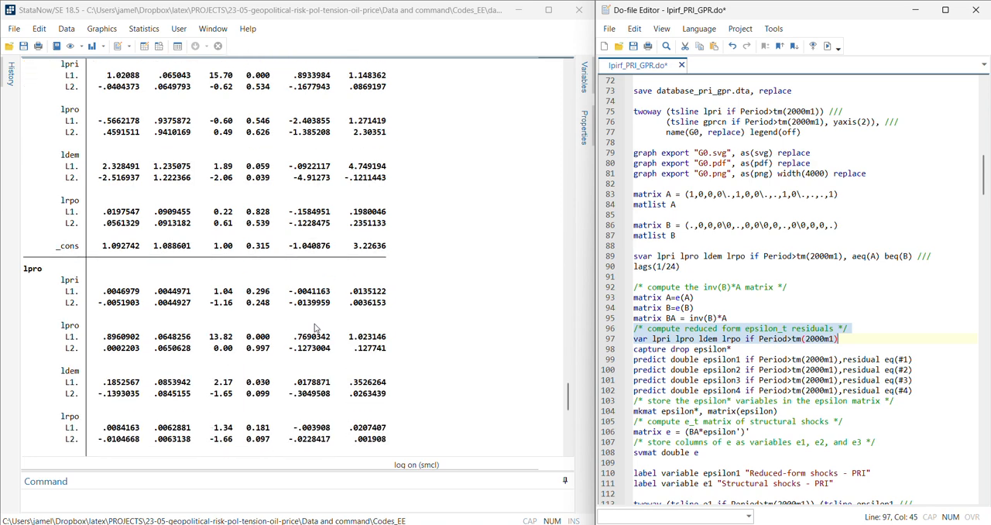
{"action": "scroll", "coordinate": [314, 329], "scroll_direction": "down", "scroll_amount": 8}
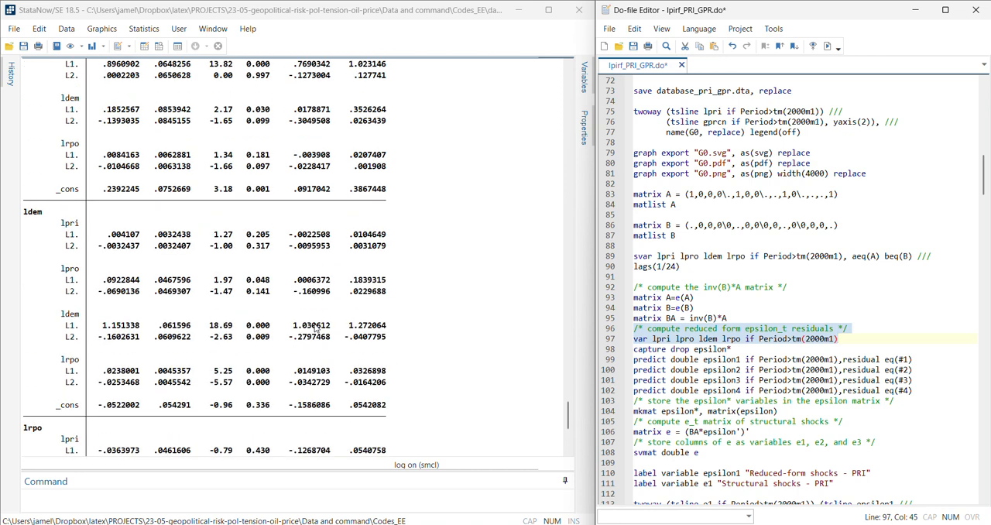
Review the rest of the VAR output and run line 98 of the do-file, capture drop epsilon*
{"action": "scroll", "coordinate": [314, 328], "scroll_direction": "down", "scroll_amount": 7}
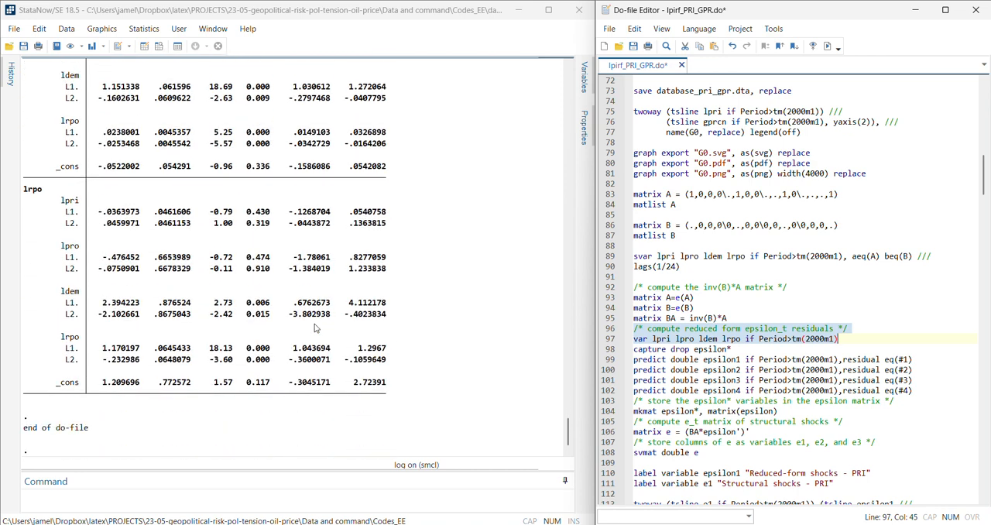
{"action": "scroll", "coordinate": [434, 339], "scroll_direction": "up", "scroll_amount": 7}
{"action": "scroll", "coordinate": [434, 339], "scroll_direction": "up", "scroll_amount": 3}
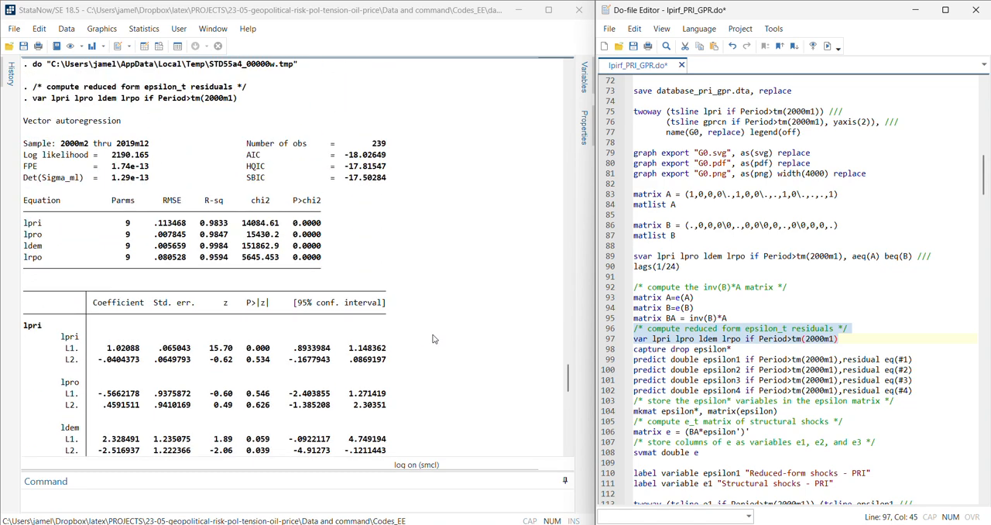
{"action": "scroll", "coordinate": [448, 300], "scroll_direction": "down", "scroll_amount": 20}
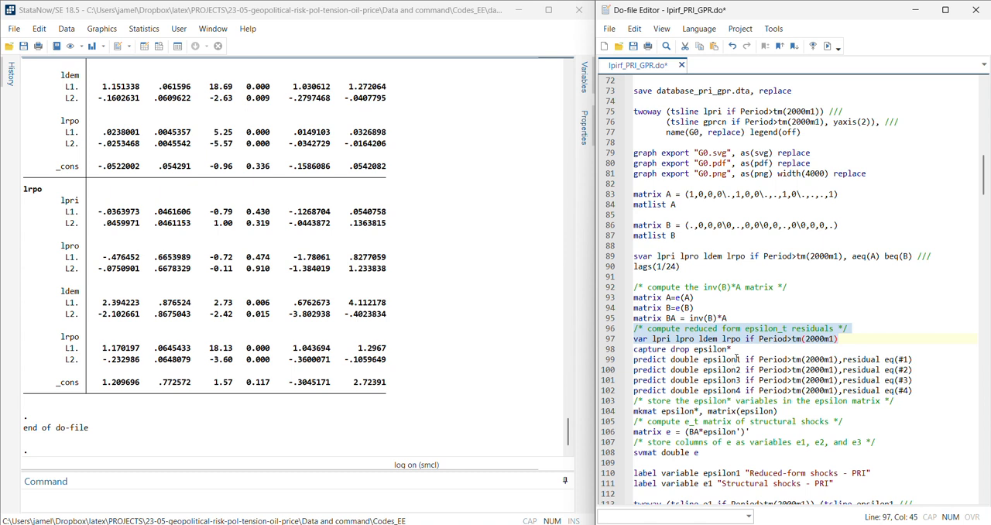
{"action": "left_click_drag", "start_coordinate": [735, 349], "coordinate": [625, 345]}
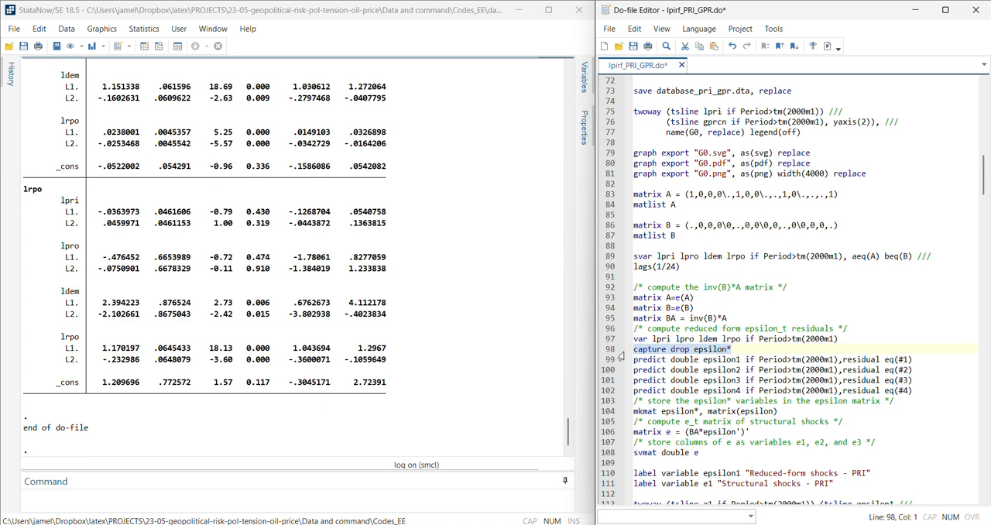
{"action": "left_click", "coordinate": [828, 47]}
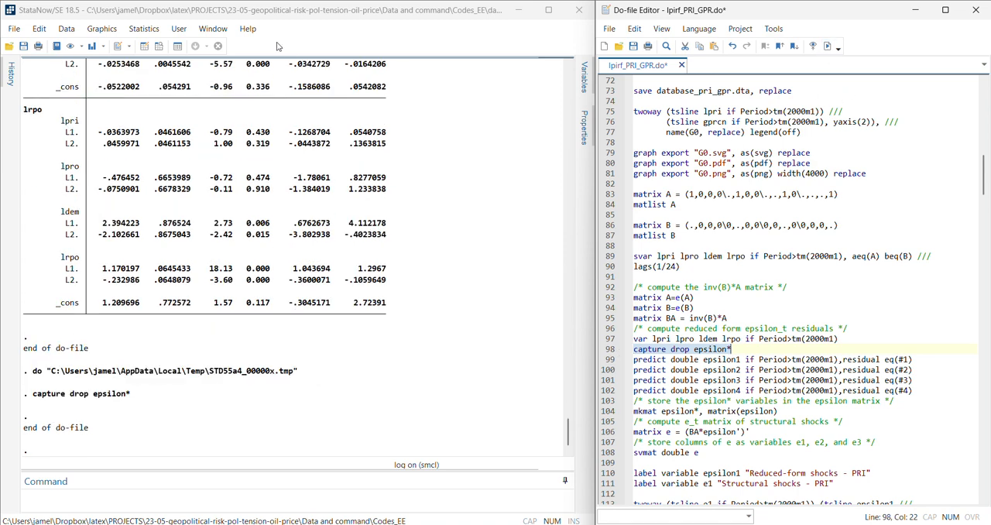
Open the dataset in the Data Editor's browse mode and pin the Period variable
{"action": "left_click", "coordinate": [155, 47]}
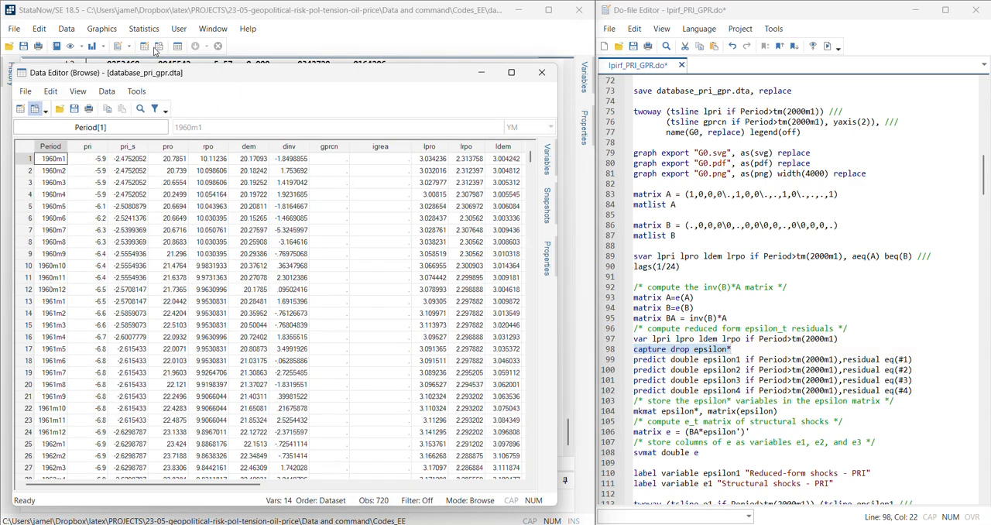
{"action": "left_click", "coordinate": [48, 148]}
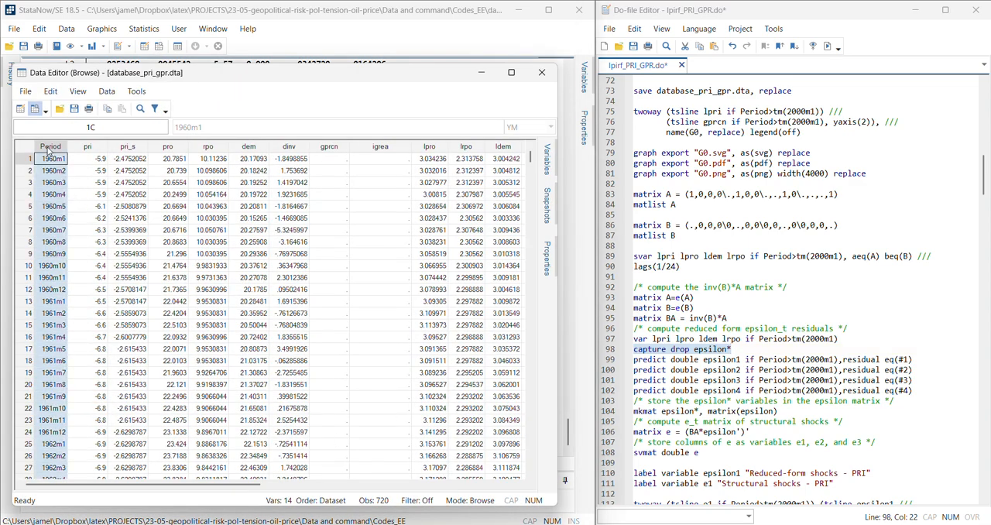
{"action": "right_click", "coordinate": [49, 148]}
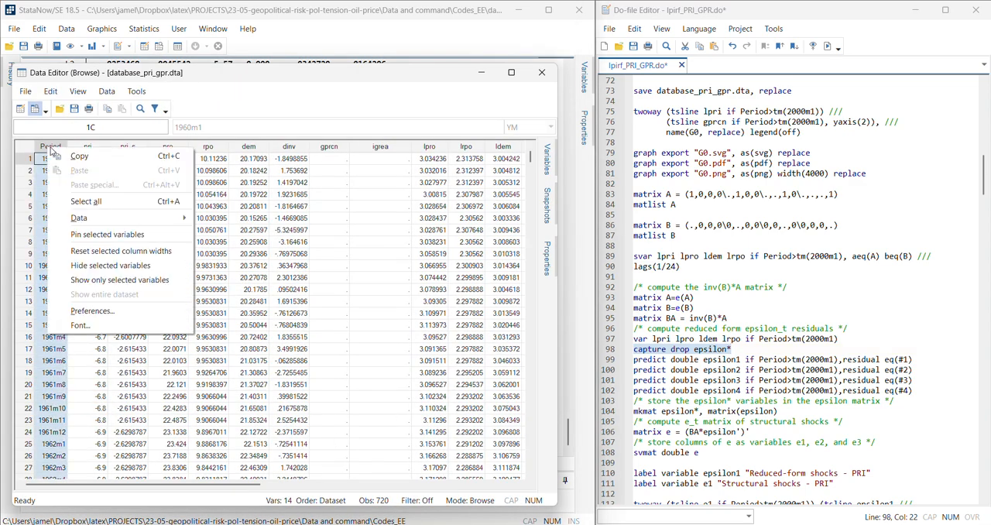
{"action": "left_click", "coordinate": [92, 235]}
{"action": "left_click_drag", "start_coordinate": [122, 485], "coordinate": [414, 489]}
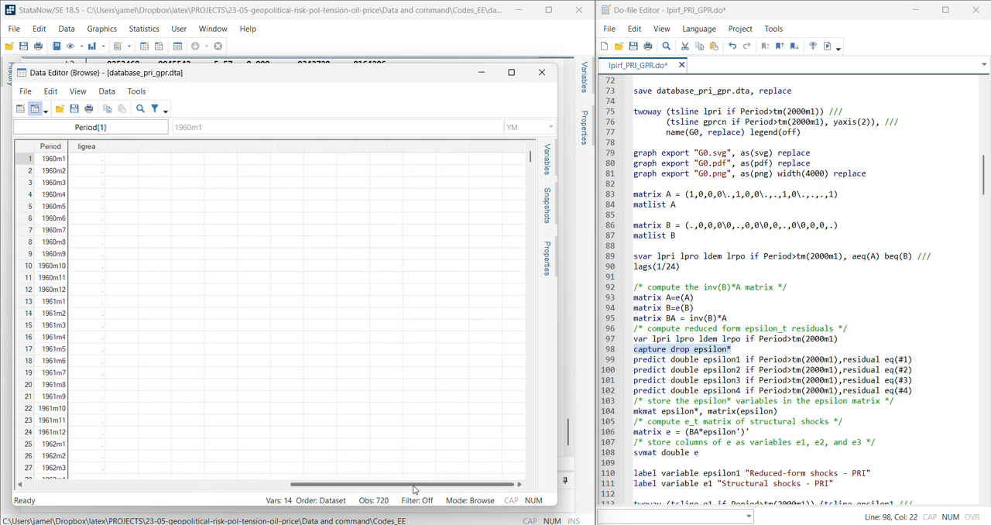
Run lines 99–102 of the do-file, predicting the residuals epsilon1 to epsilon4 for equations #1 to #4 if Period>tm(2000m1)
{"action": "scroll", "coordinate": [771, 358], "scroll_direction": "down", "scroll_amount": 1}
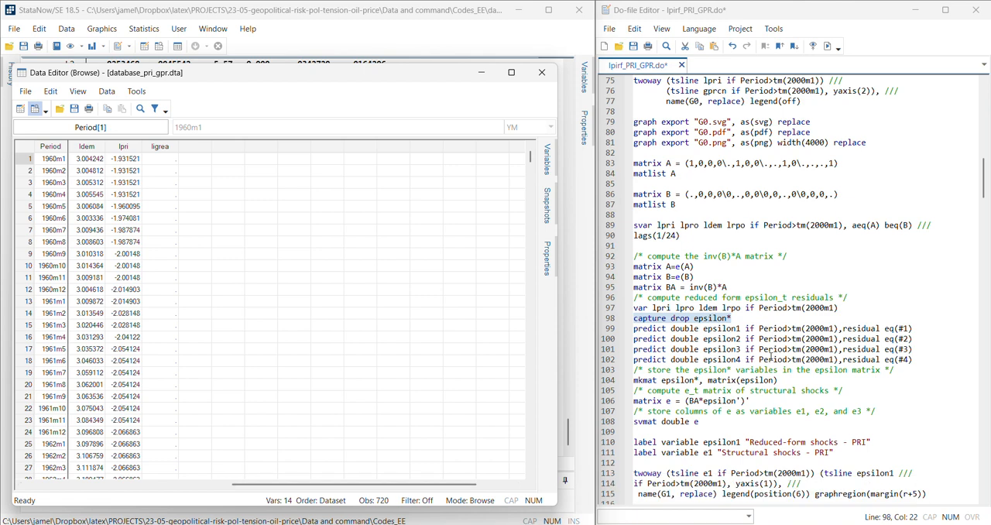
{"action": "left_click", "coordinate": [908, 329]}
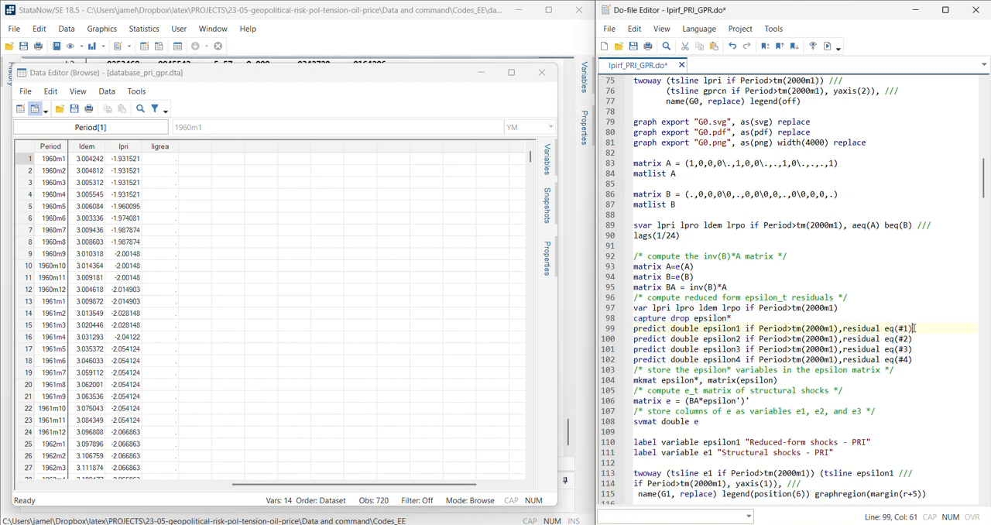
{"action": "left_click", "coordinate": [914, 338]}
{"action": "left_click", "coordinate": [914, 328]}
{"action": "left_click_drag", "start_coordinate": [915, 359], "coordinate": [640, 325]}
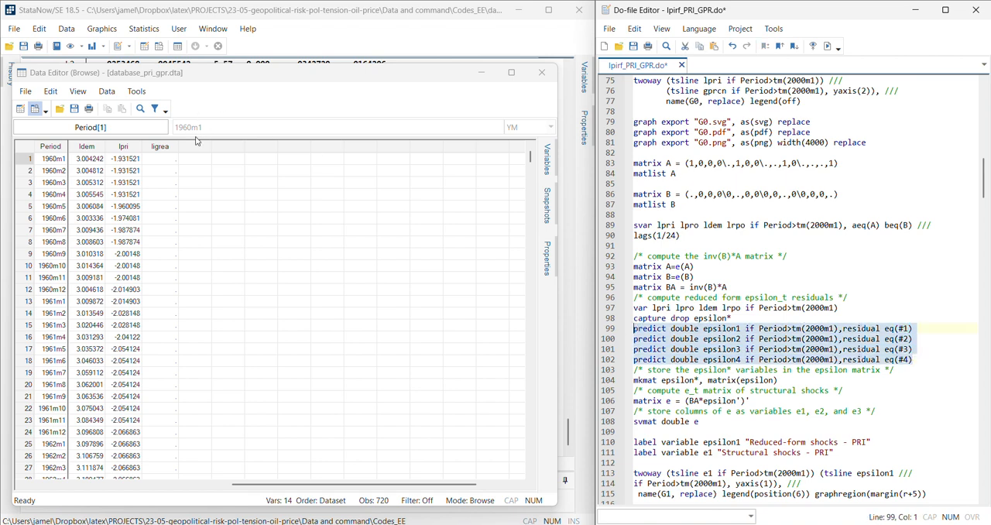
{"action": "left_click_drag", "start_coordinate": [196, 147], "coordinate": [285, 152]}
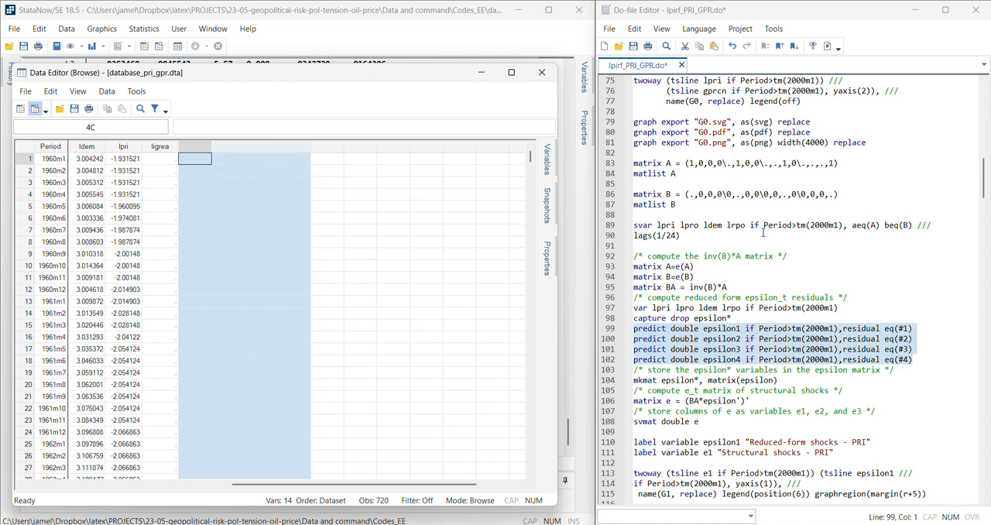
{"action": "left_click", "coordinate": [827, 46]}
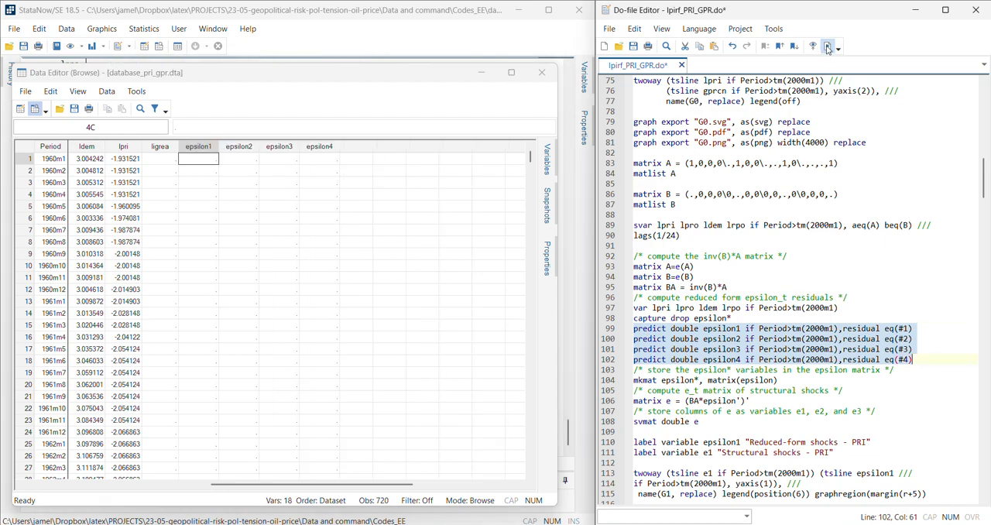
Examine the epsilon1 to epsilon4 columns in the data browser across the periods before and after 2000m1
{"action": "scroll", "coordinate": [431, 264], "scroll_direction": "down", "scroll_amount": 20}
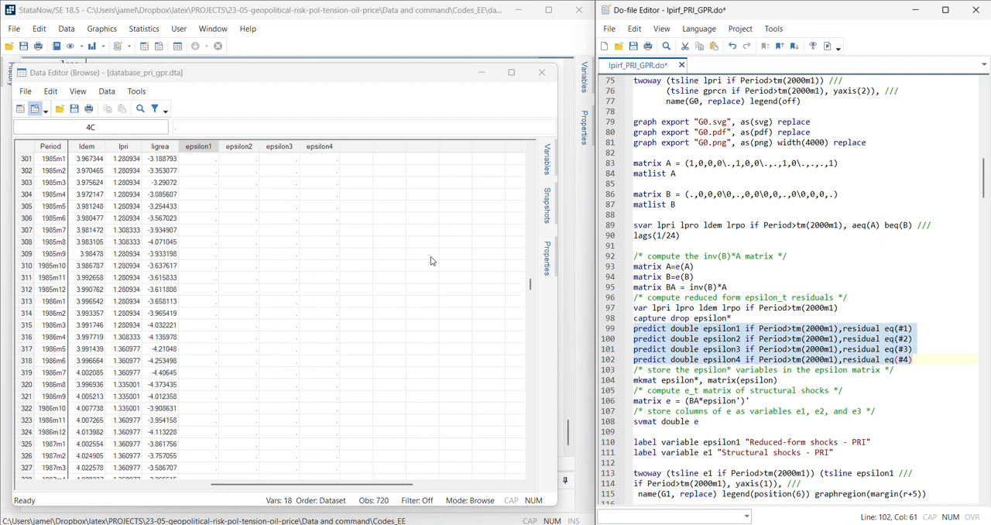
{"action": "scroll", "coordinate": [431, 263], "scroll_direction": "down", "scroll_amount": 18}
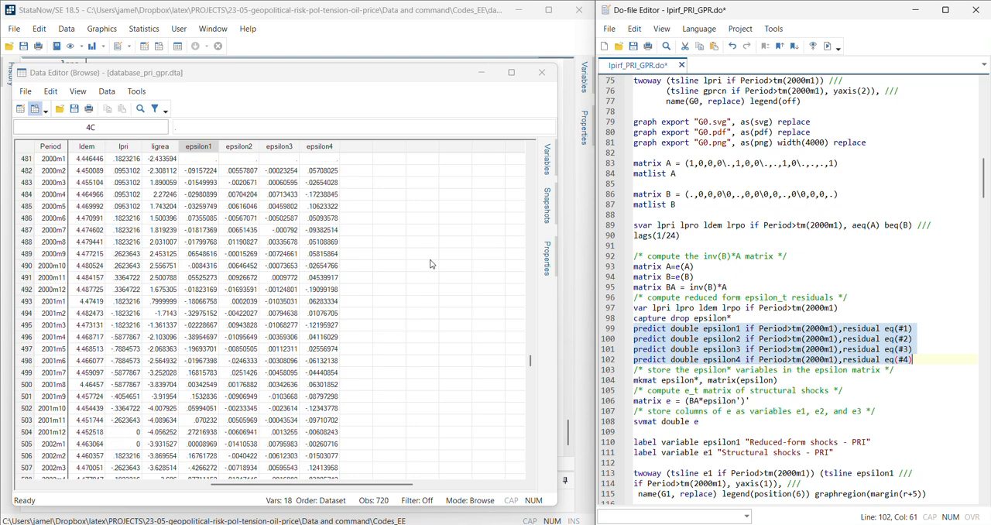
{"action": "scroll", "coordinate": [432, 264], "scroll_direction": "down", "scroll_amount": 2}
Switch to the browser's blog post and examine the inv(B)*A and e_t terms of the structural shock formula
{"action": "key", "text": "alt+Tab"}
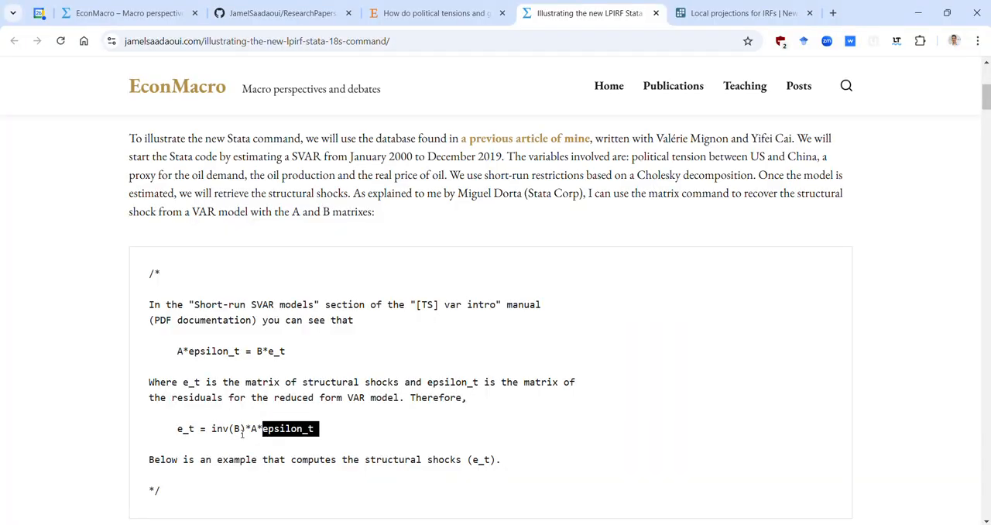
{"action": "left_click_drag", "start_coordinate": [212, 430], "coordinate": [258, 428]}
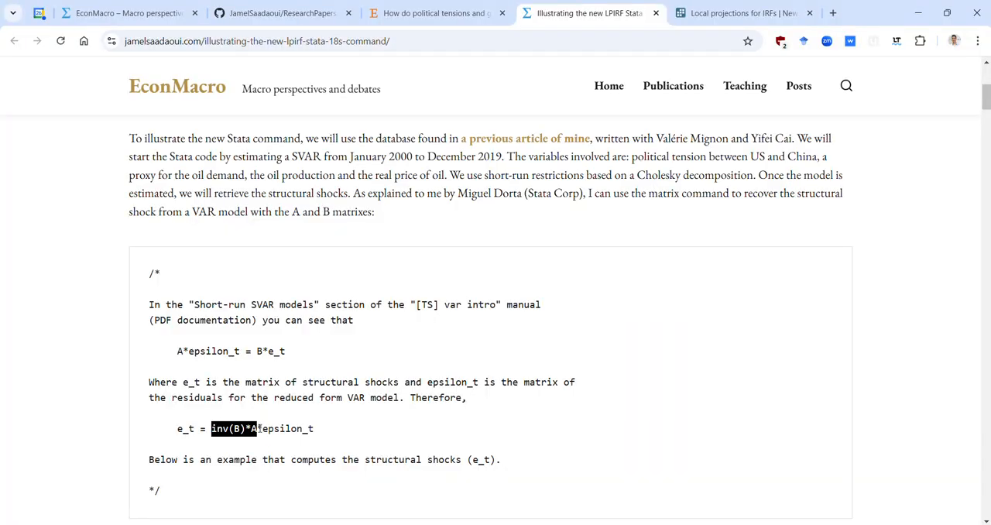
{"action": "left_click_drag", "start_coordinate": [194, 429], "coordinate": [178, 431]}
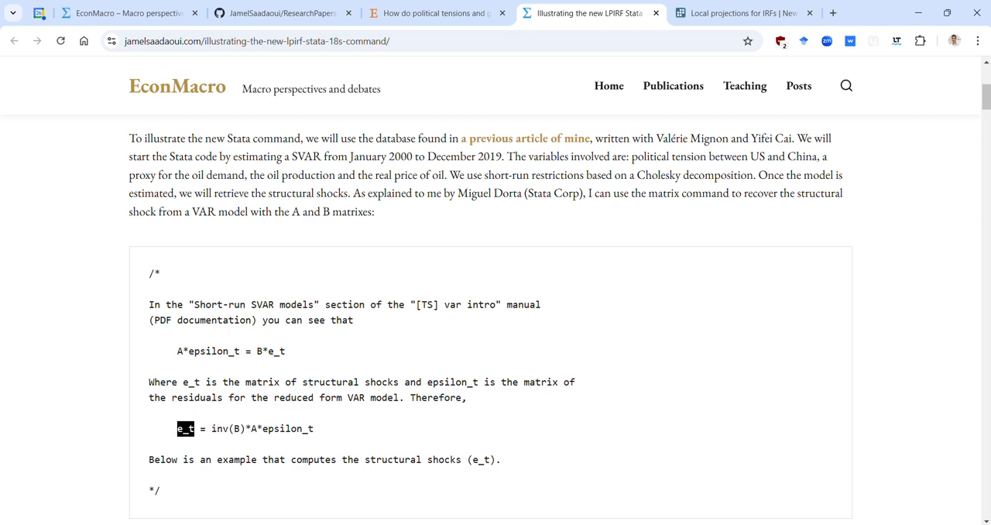
Return to the do-file in Stata and run line 104, mkmat epsilon*, matrix(epsilon)
{"action": "key", "text": "alt+Tab"}
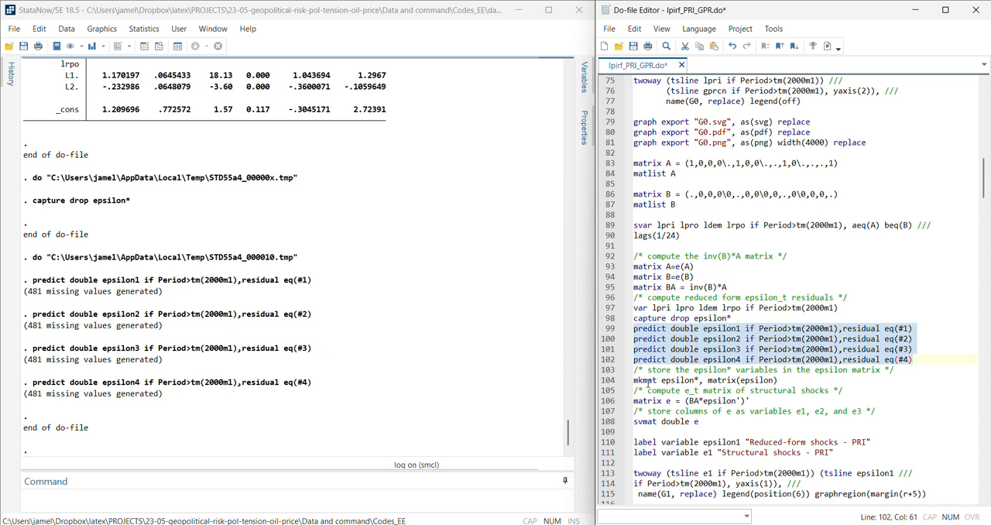
{"action": "left_click", "coordinate": [777, 380]}
{"action": "left_click_drag", "start_coordinate": [778, 380], "coordinate": [632, 381]}
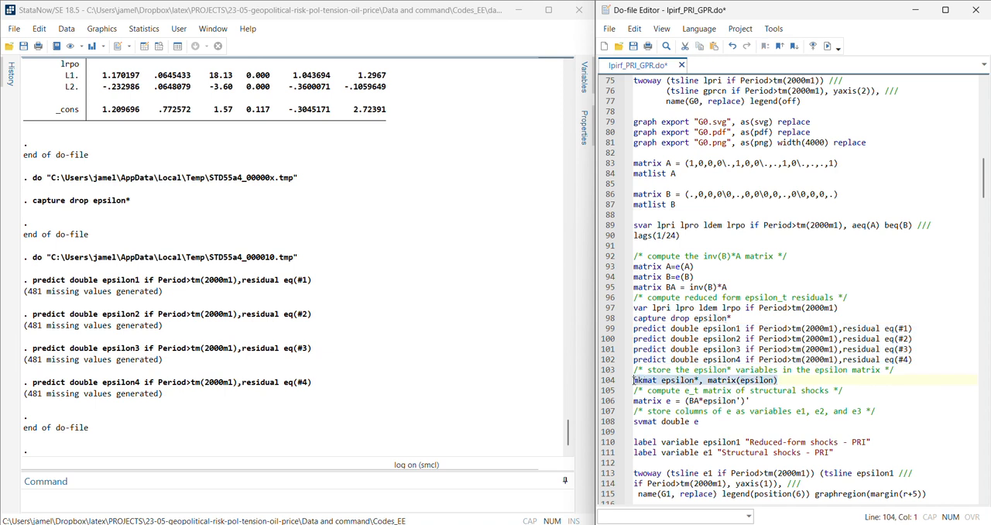
{"action": "left_click", "coordinate": [828, 48]}
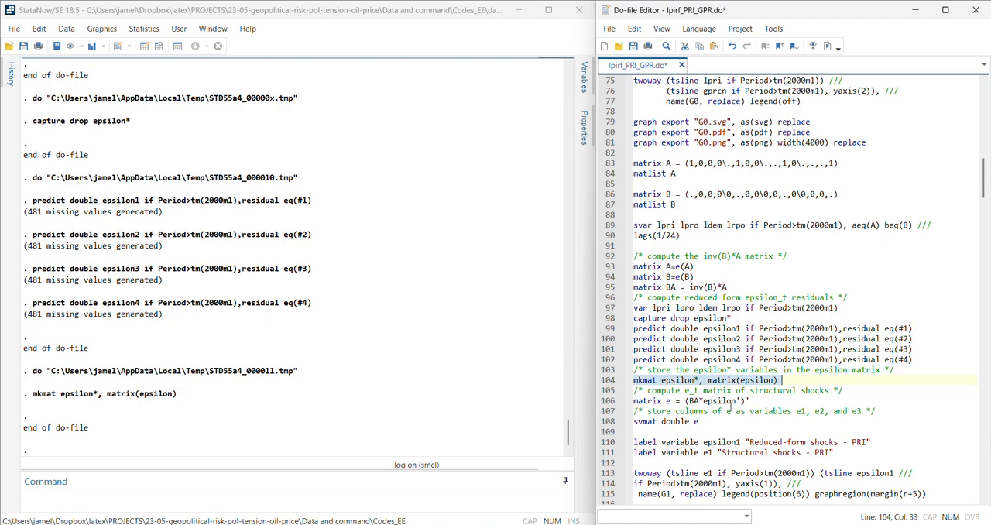
Recheck the e_t formula in the browser's blog post and compare it with the mkmat and epsilon1–epsilon4 predict lines in Stata's do-file
{"action": "key", "text": "alt+Tab"}
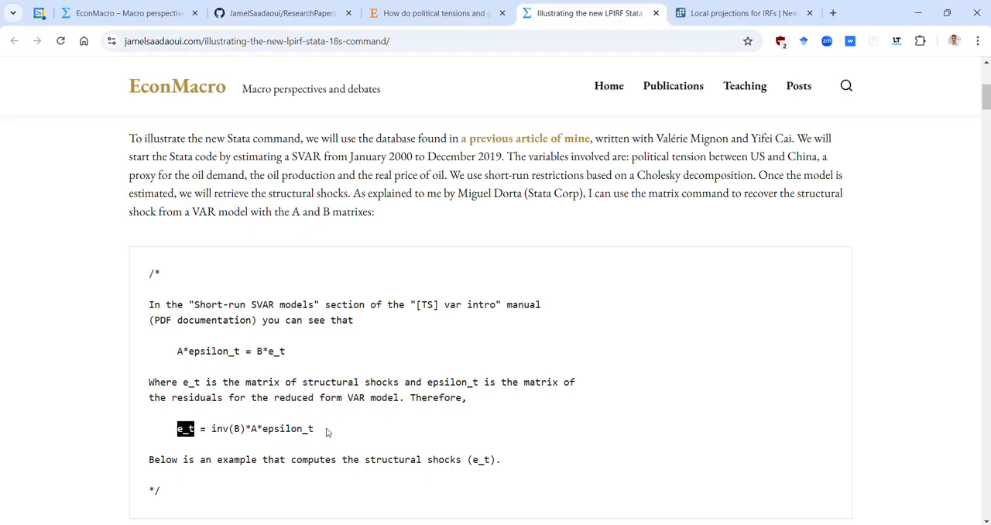
{"action": "key", "text": "alt+Tab"}
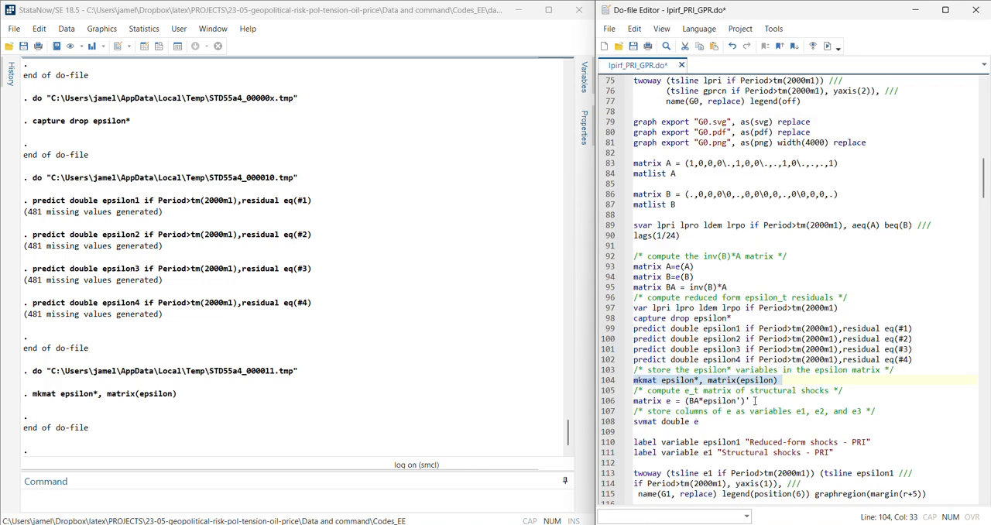
{"action": "left_click", "coordinate": [695, 381]}
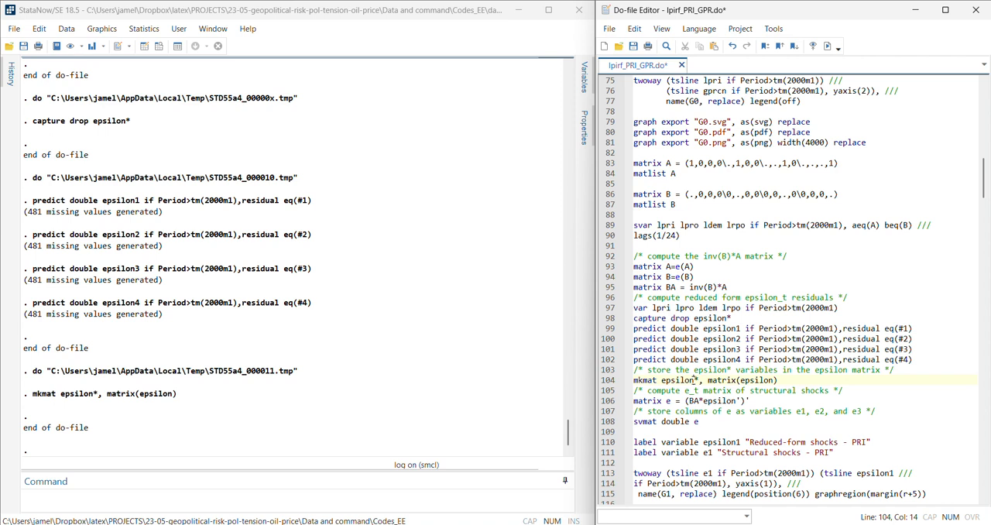
{"action": "left_click", "coordinate": [728, 329]}
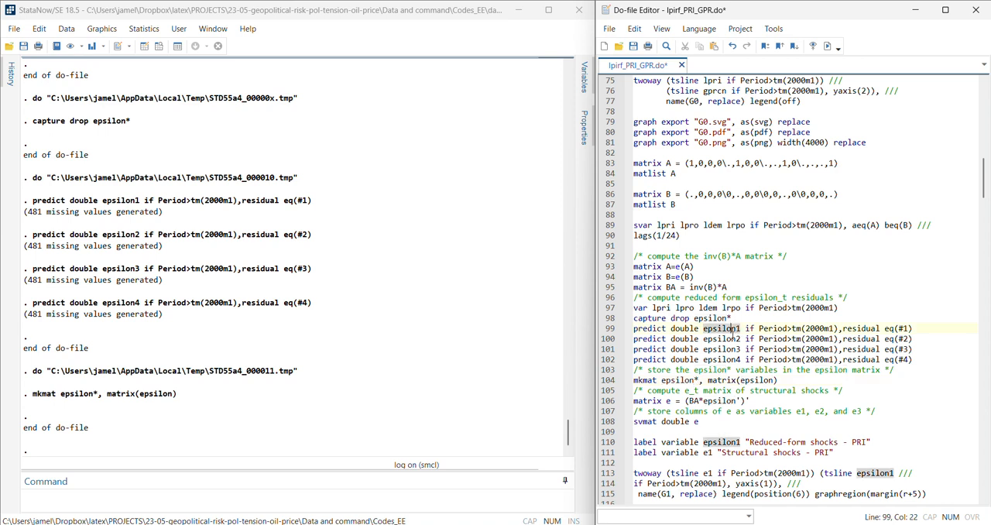
{"action": "left_click", "coordinate": [728, 338]}
{"action": "left_click", "coordinate": [728, 350]}
{"action": "left_click", "coordinate": [728, 359]}
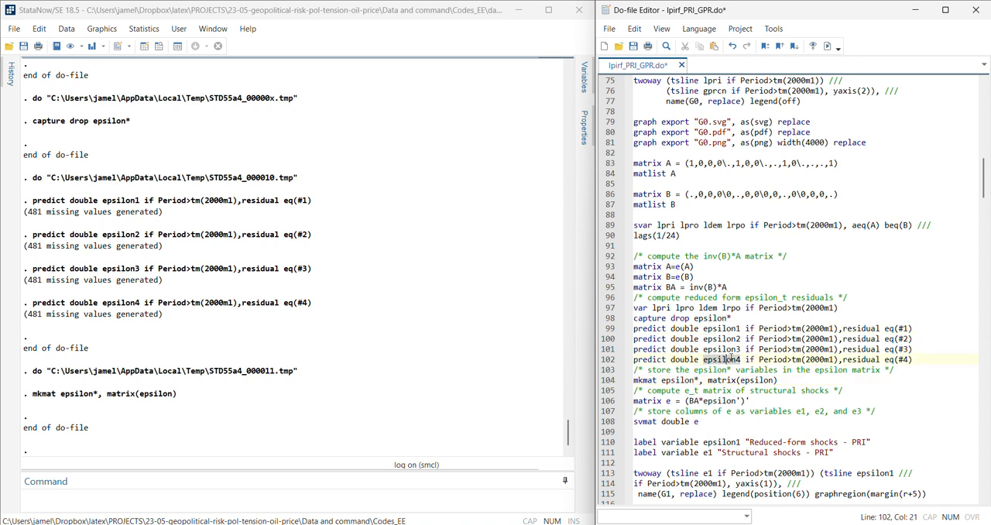
List the contents of the epsilon matrix by running matlist epsilon as a command
{"action": "left_click", "coordinate": [634, 206]}
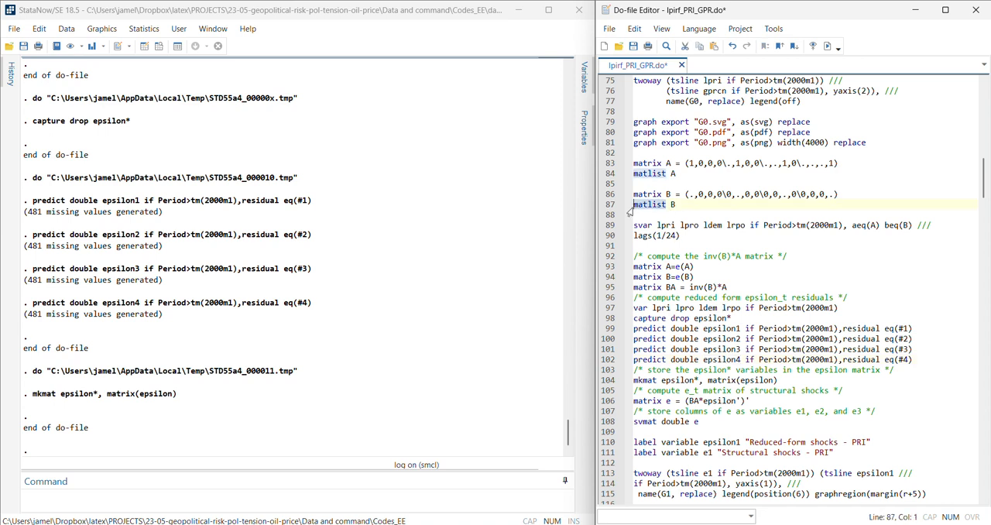
{"action": "left_click", "coordinate": [382, 497]}
{"action": "type", "text": "matlist"}
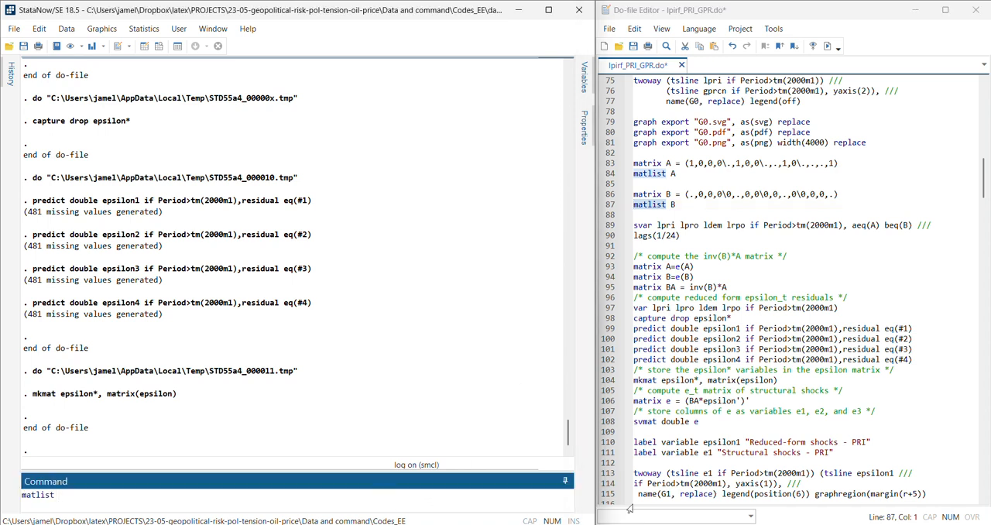
{"action": "double_click", "coordinate": [749, 381]}
{"action": "key", "text": "ctrl+c"}
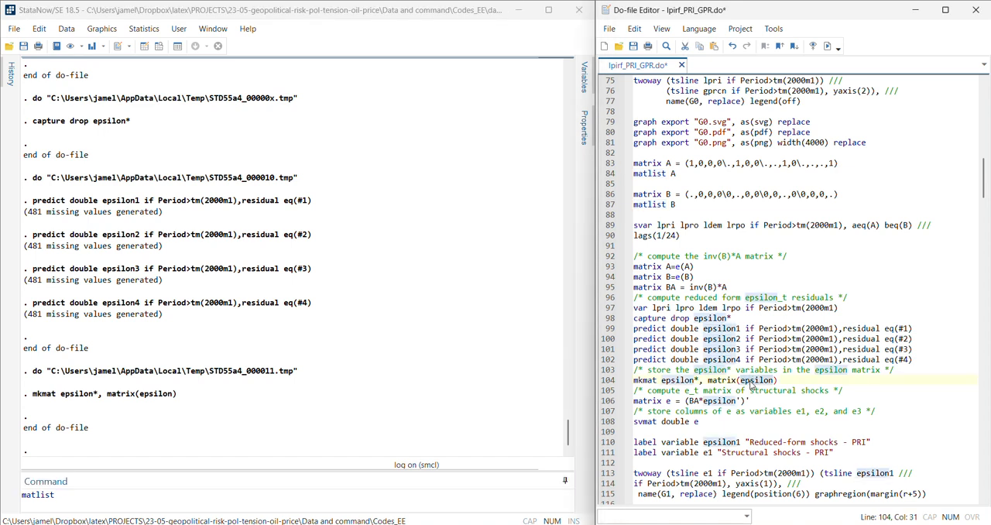
{"action": "left_click", "coordinate": [163, 496]}
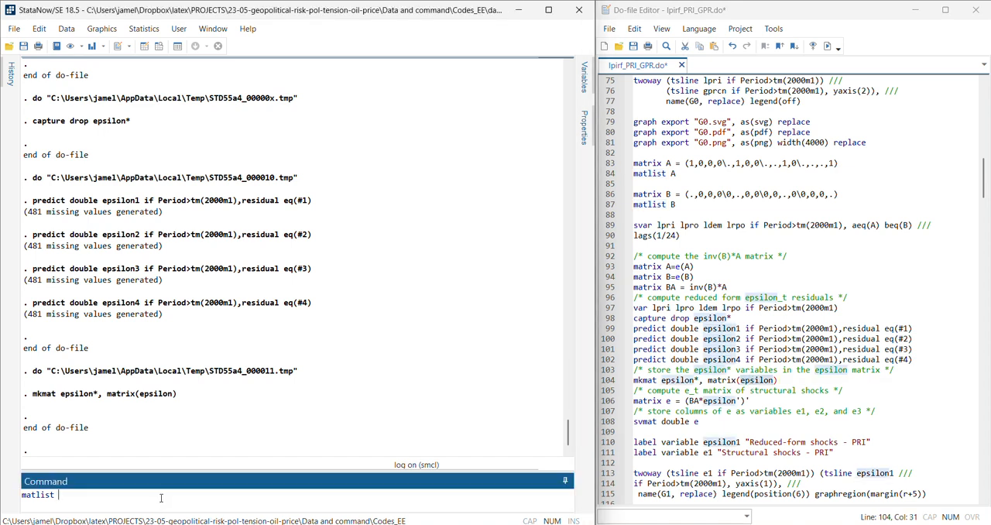
{"action": "key", "text": "ctrl+v"}
{"action": "key", "text": "Return"}
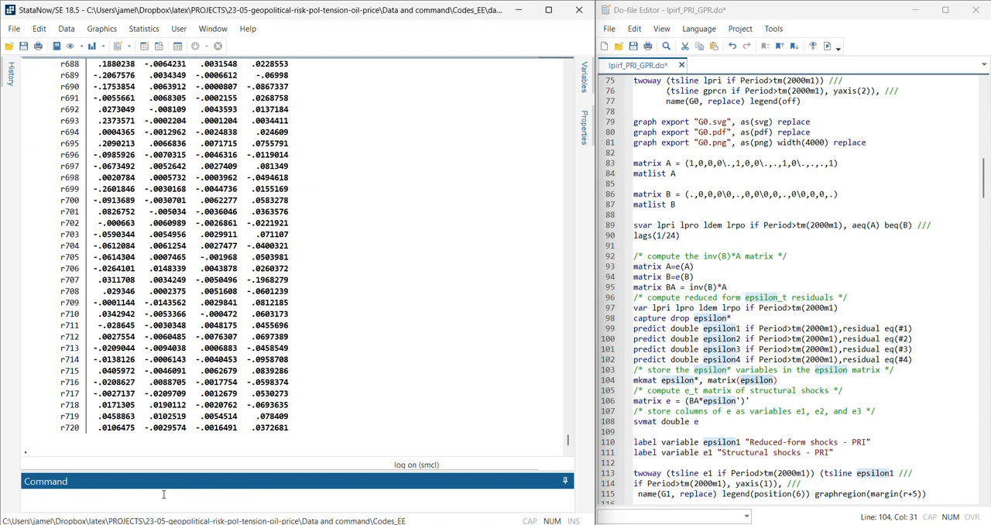
Examine the rows of the listed epsilon matrix in the Results window, including the early missing values
{"action": "scroll", "coordinate": [305, 289], "scroll_direction": "up", "scroll_amount": 20}
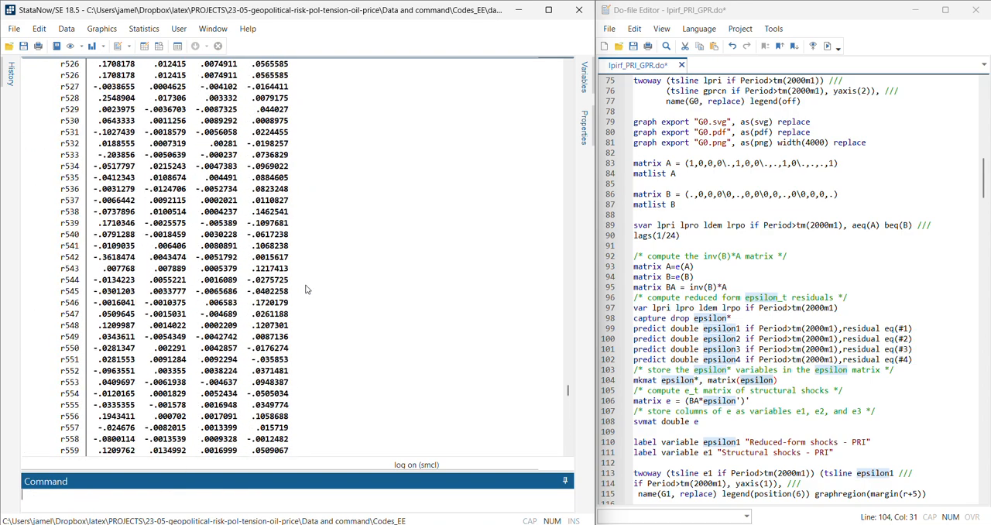
{"action": "scroll", "coordinate": [305, 289], "scroll_direction": "up", "scroll_amount": 20}
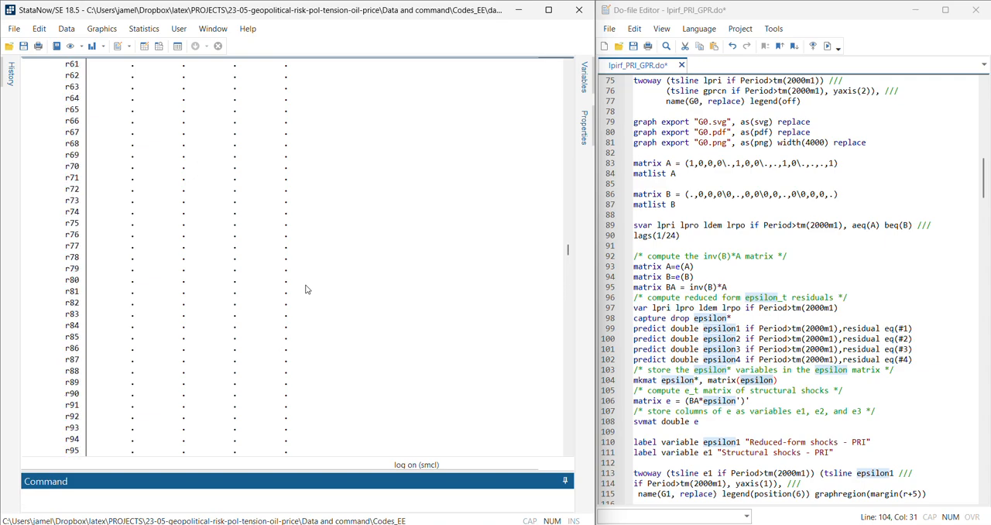
{"action": "scroll", "coordinate": [305, 289], "scroll_direction": "down", "scroll_amount": 20}
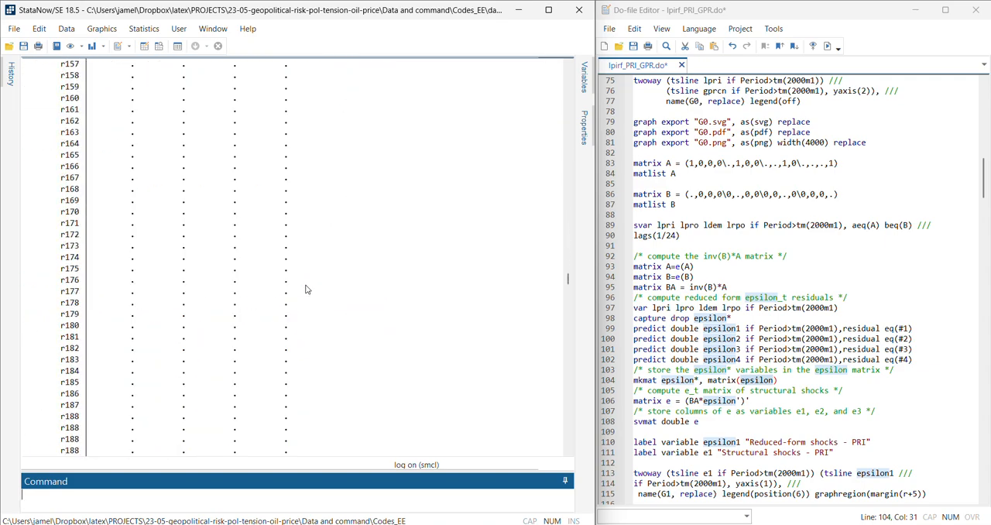
Run lines 105–106 of the do-file to compute the structural shocks matrix e = (BA*epsilon')'
{"action": "scroll", "coordinate": [306, 289], "scroll_direction": "down", "scroll_amount": 20}
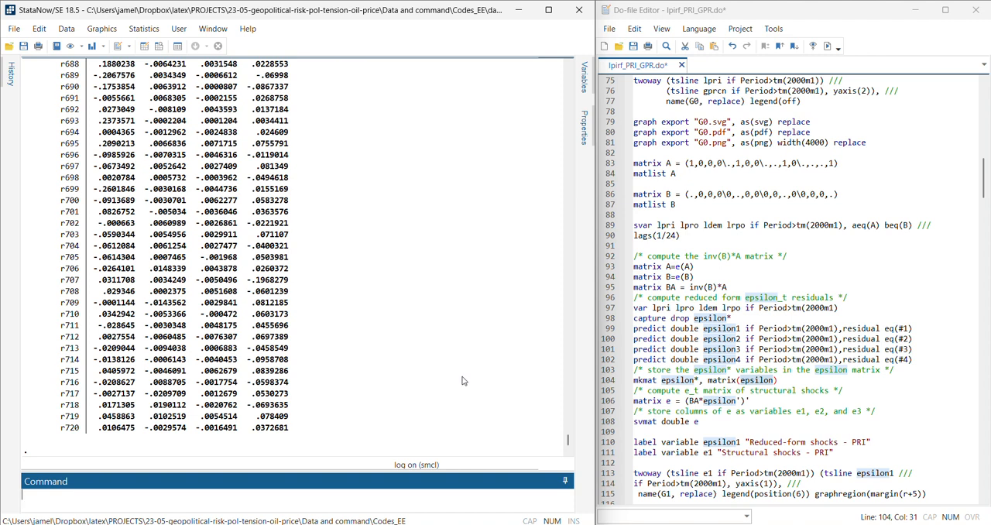
{"action": "left_click", "coordinate": [700, 401]}
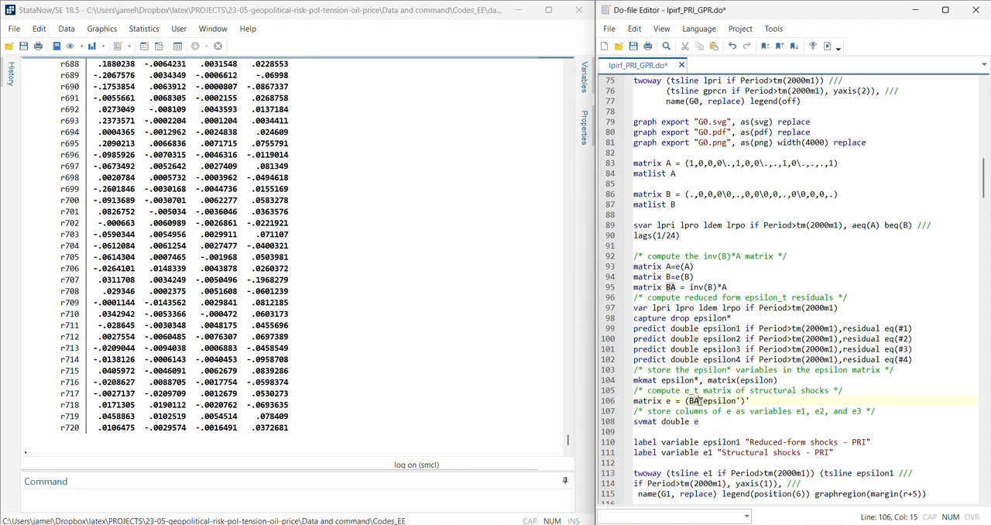
{"action": "left_click", "coordinate": [725, 401]}
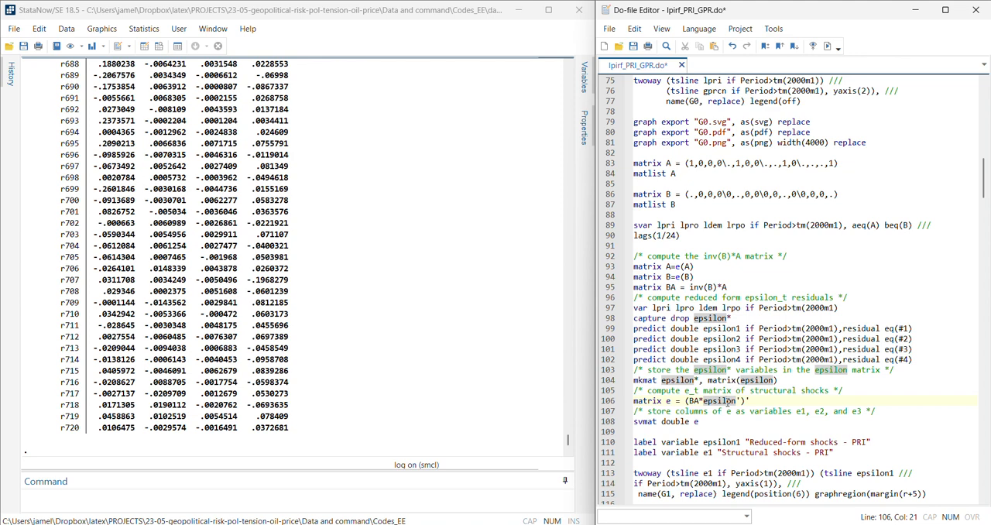
{"action": "left_click_drag", "start_coordinate": [750, 401], "coordinate": [619, 397]}
{"action": "left_click", "coordinate": [828, 47]}
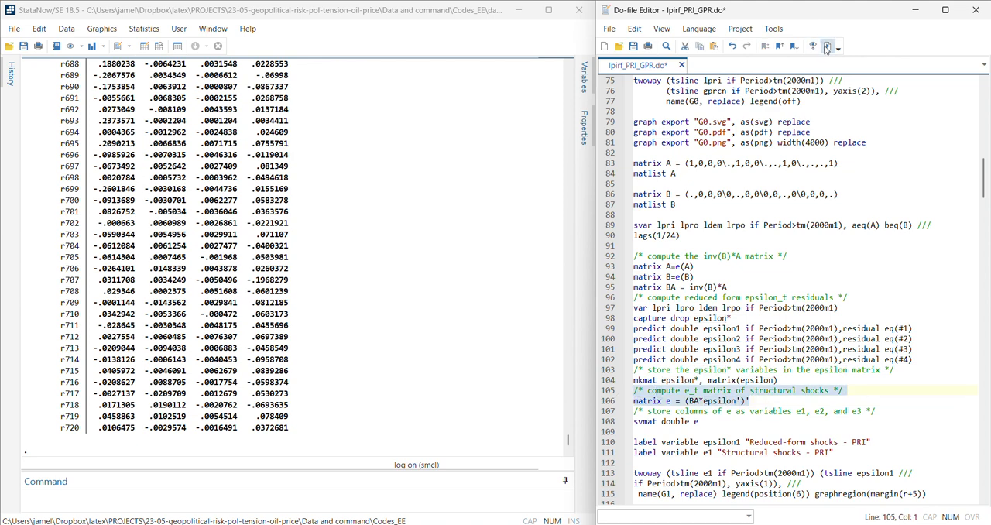
List the contents of the structural shocks matrix by running matlist e as a command
{"action": "left_click", "coordinate": [324, 504]}
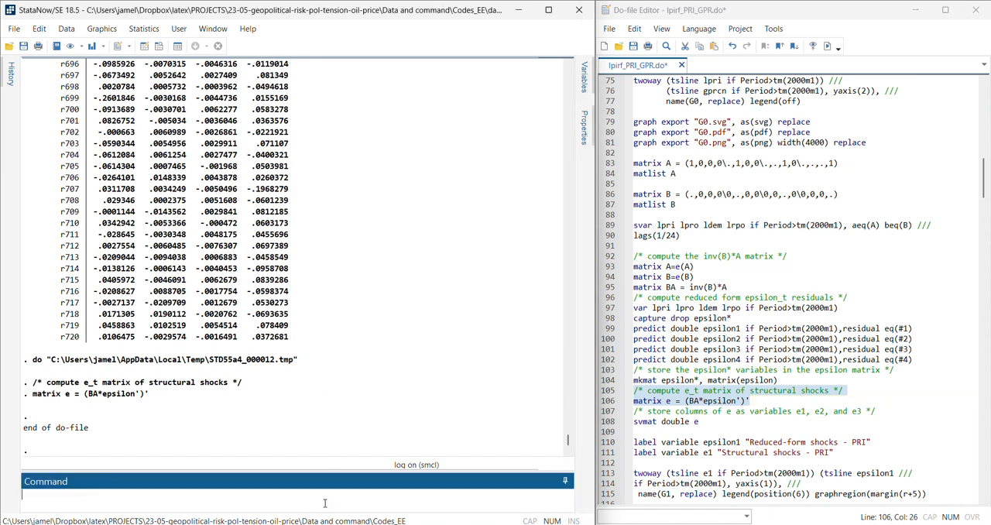
{"action": "key", "text": "Page_Up"}
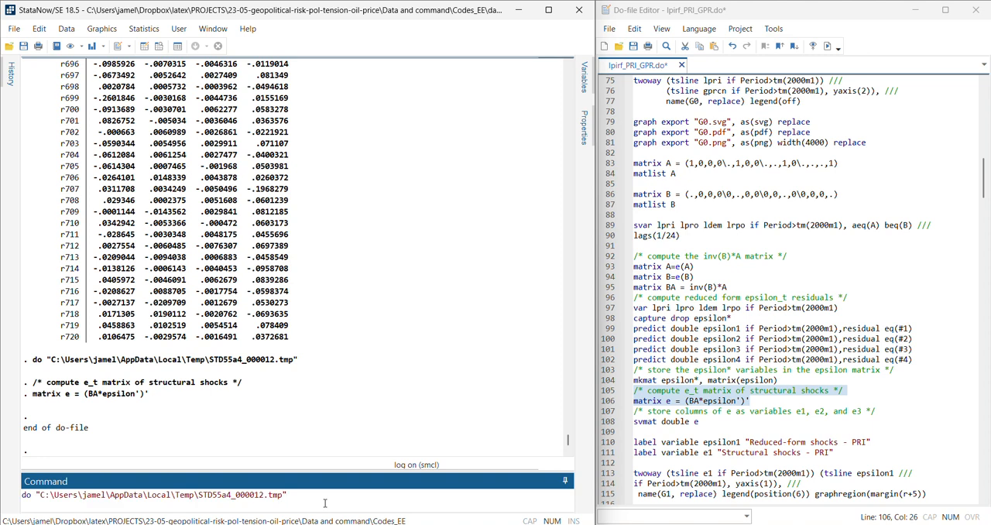
{"action": "key", "text": "Page_Up"}
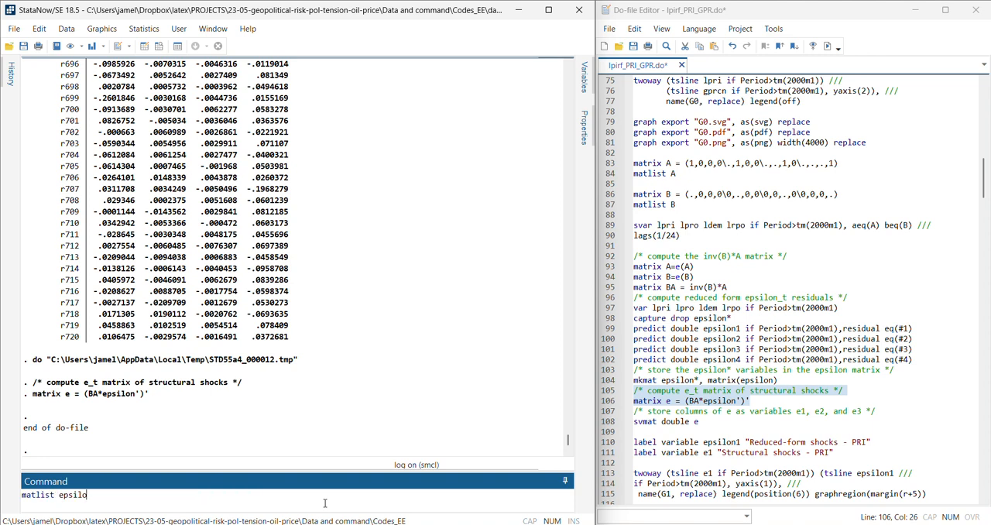
{"action": "key", "text": "BackSpace"}
{"action": "key", "text": "BackSpace"}
{"action": "key", "text": "BackSpace"}
{"action": "key", "text": "BackSpace"}
{"action": "key", "text": "BackSpace"}
{"action": "key", "text": "Return"}
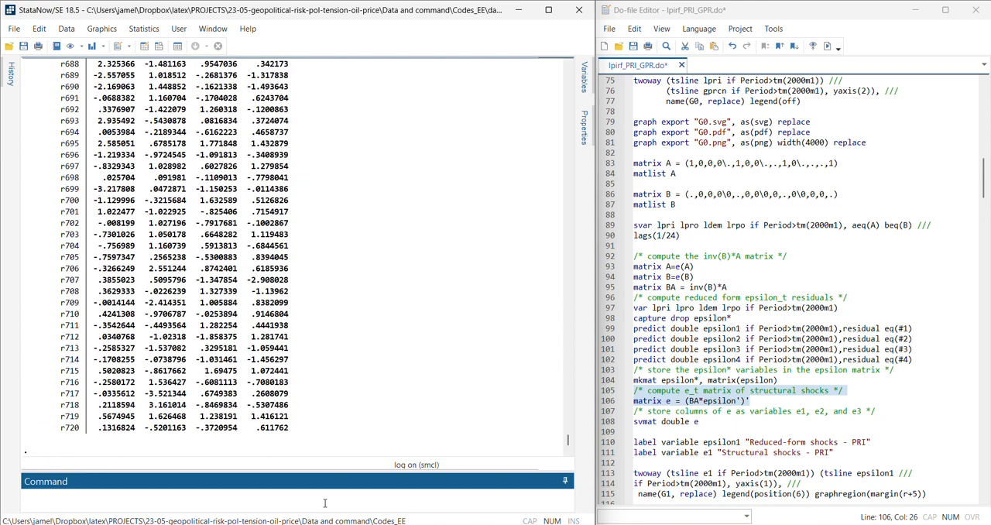
Examine the listed e matrix in the results, from its last rows back to its column headers and first rows
{"action": "scroll", "coordinate": [370, 401], "scroll_direction": "up", "scroll_amount": 20}
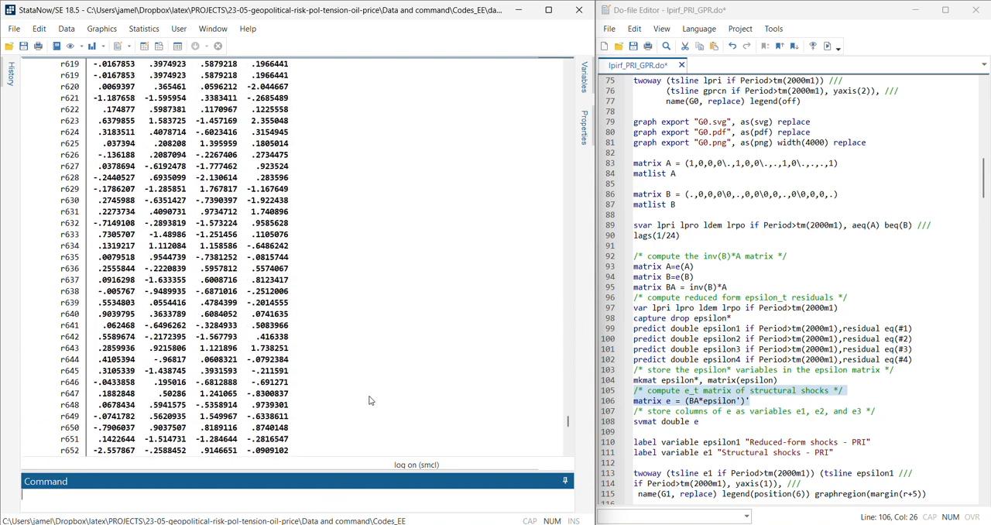
{"action": "scroll", "coordinate": [369, 401], "scroll_direction": "up", "scroll_amount": 20}
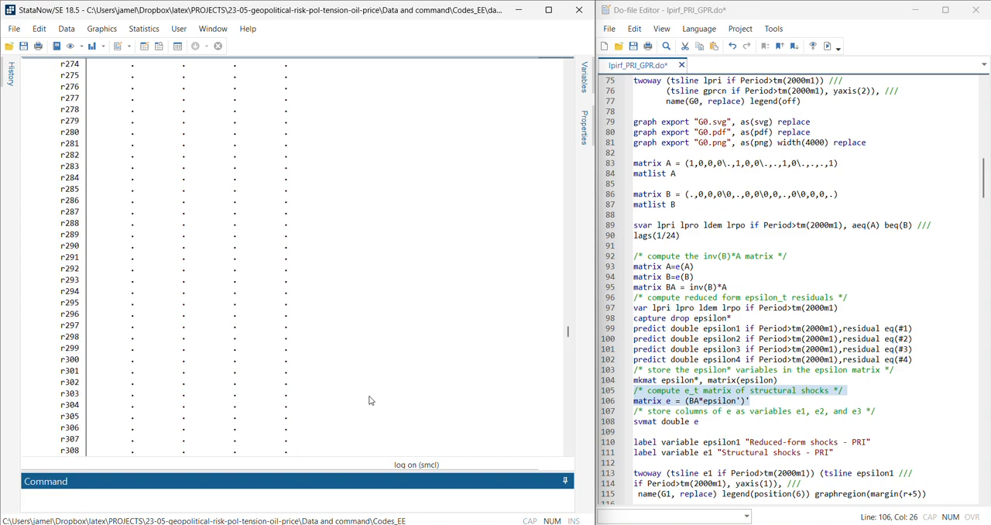
{"action": "scroll", "coordinate": [370, 400], "scroll_direction": "up", "scroll_amount": 20}
{"action": "key", "text": "ctrl+d"}
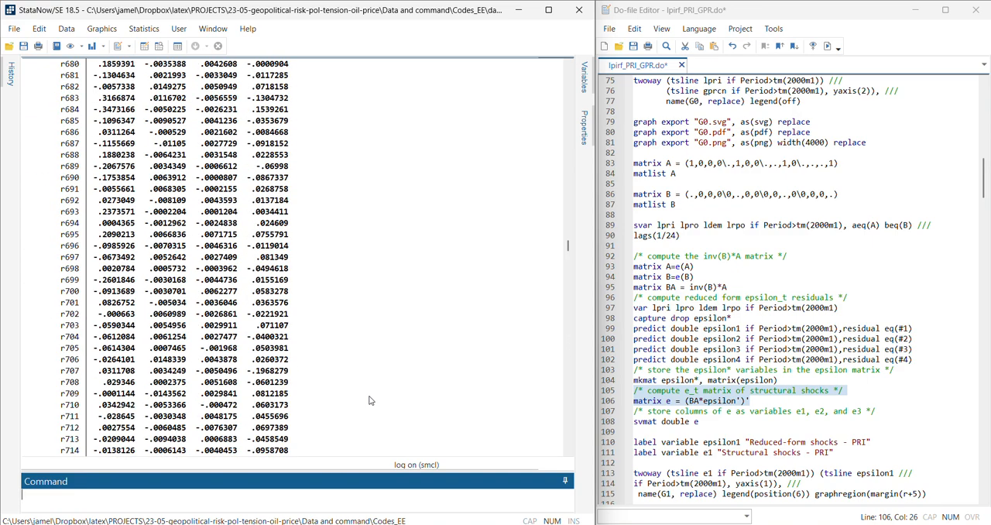
{"action": "scroll", "coordinate": [369, 401], "scroll_direction": "down", "scroll_amount": 5}
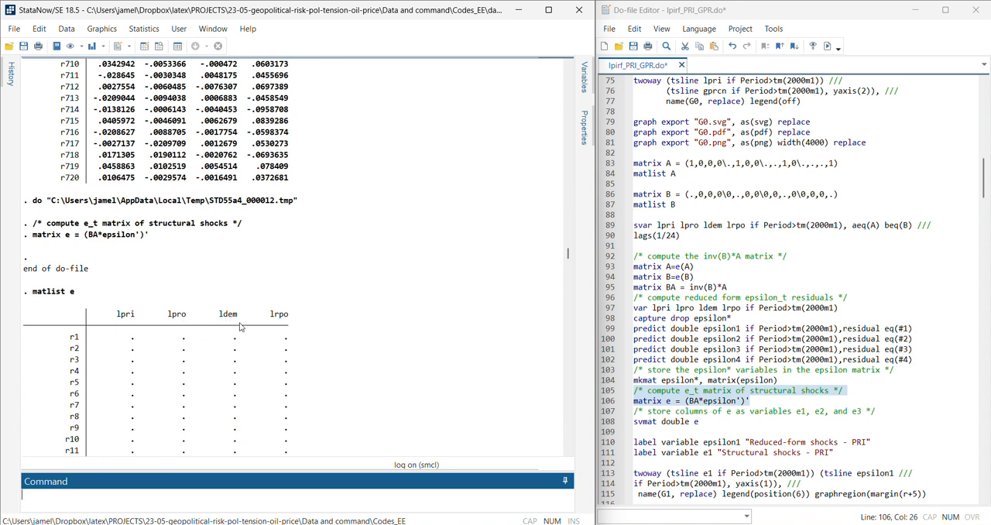
{"action": "scroll", "coordinate": [730, 378], "scroll_direction": "down", "scroll_amount": 2}
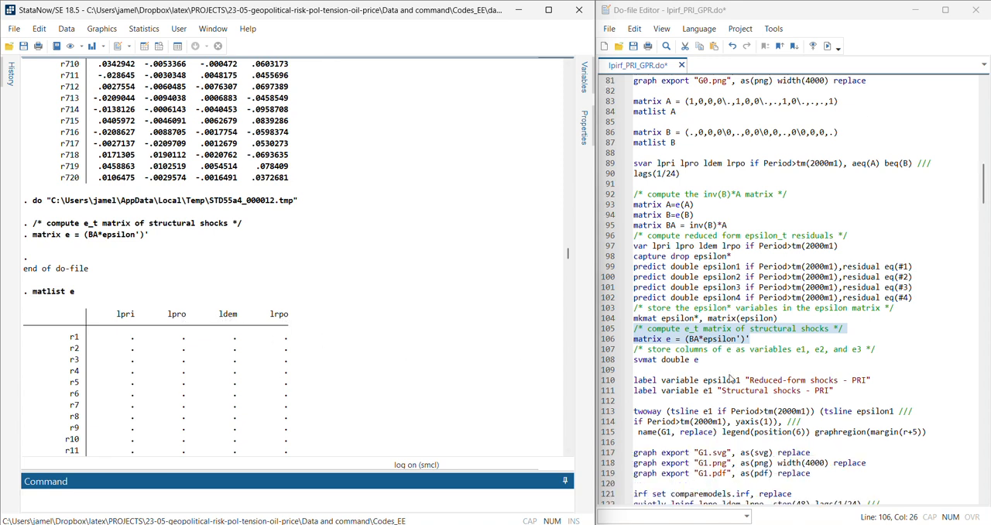
Open the dataset for browsing and run do-file lines 107–108, svmat double e, to store the columns of e as variables
{"action": "left_click", "coordinate": [178, 46]}
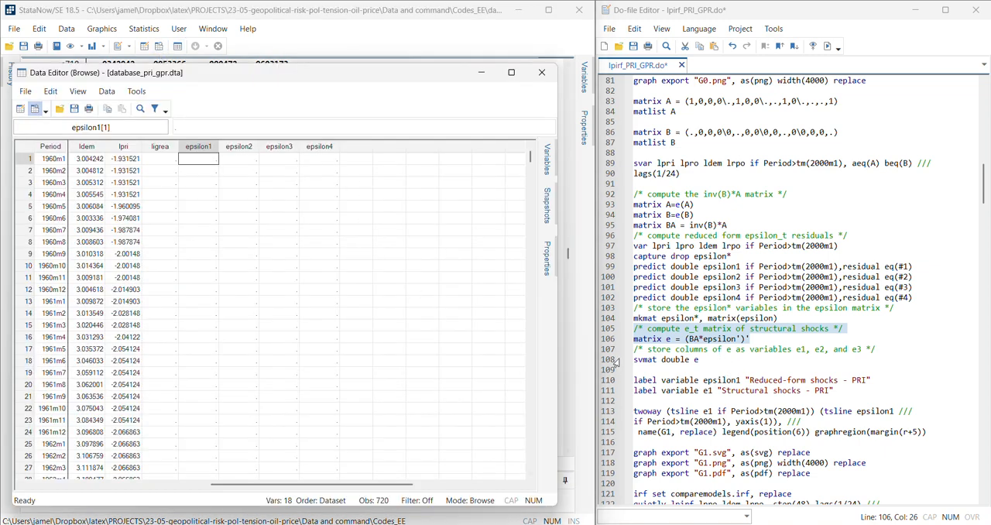
{"action": "left_click", "coordinate": [717, 360]}
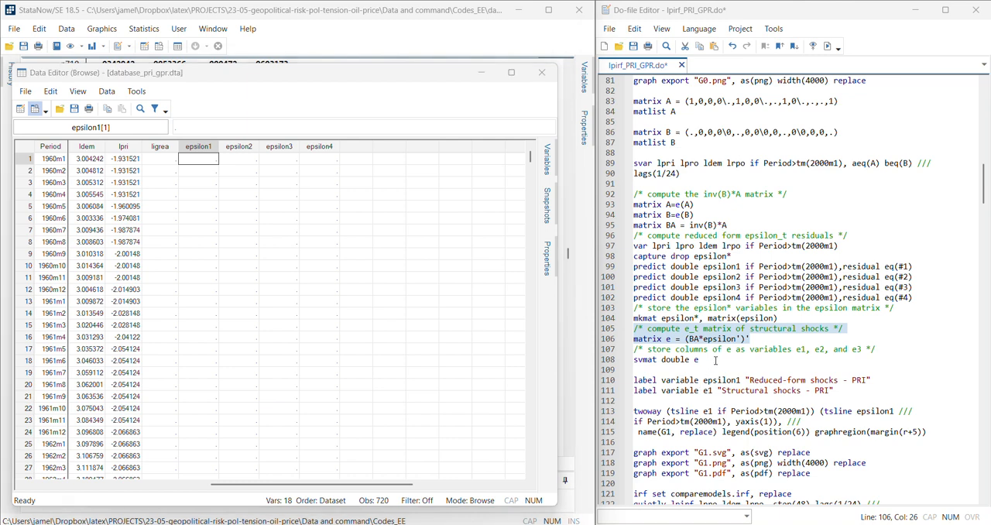
{"action": "left_click_drag", "start_coordinate": [716, 360], "coordinate": [633, 350]}
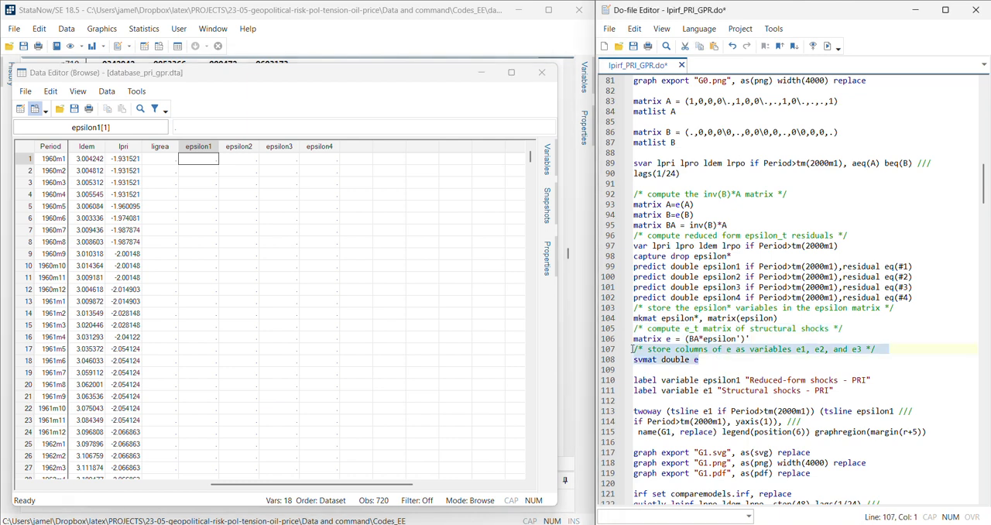
{"action": "left_click_drag", "start_coordinate": [639, 357], "coordinate": [700, 359]}
{"action": "left_click", "coordinate": [826, 48]}
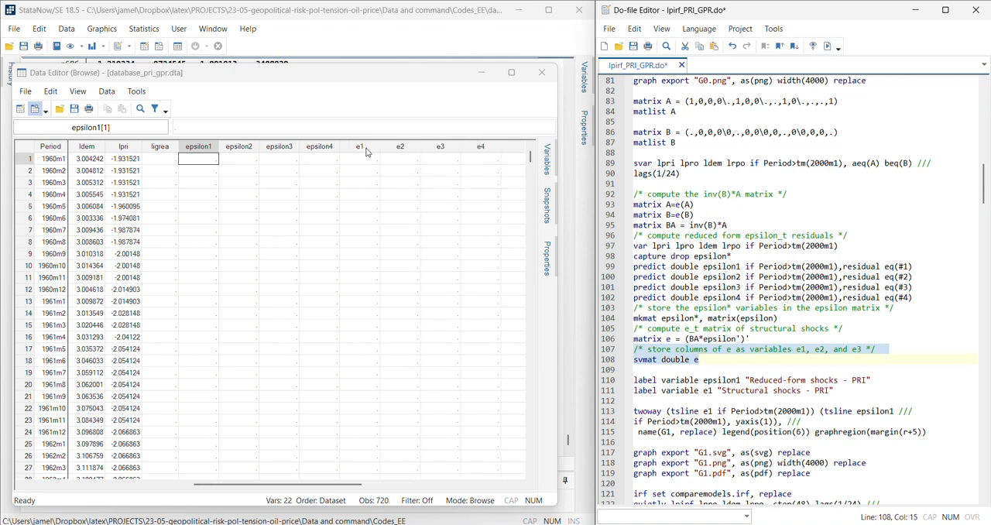
Inspect the e1 to e4 columns down to the 2000s observations and display the dataset's variable list
{"action": "left_click_drag", "start_coordinate": [369, 150], "coordinate": [471, 158]}
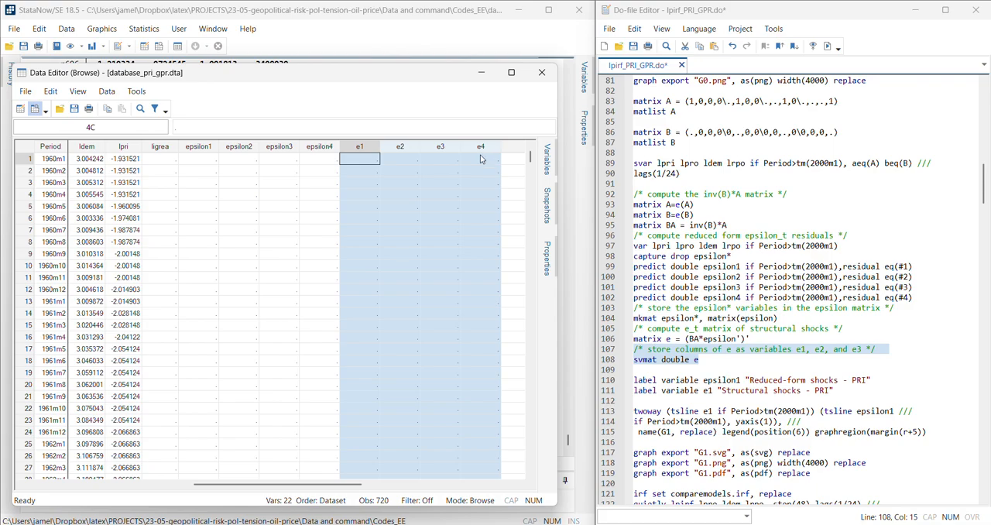
{"action": "scroll", "coordinate": [490, 259], "scroll_direction": "down", "scroll_amount": 20}
{"action": "scroll", "coordinate": [490, 264], "scroll_direction": "down", "scroll_amount": 20}
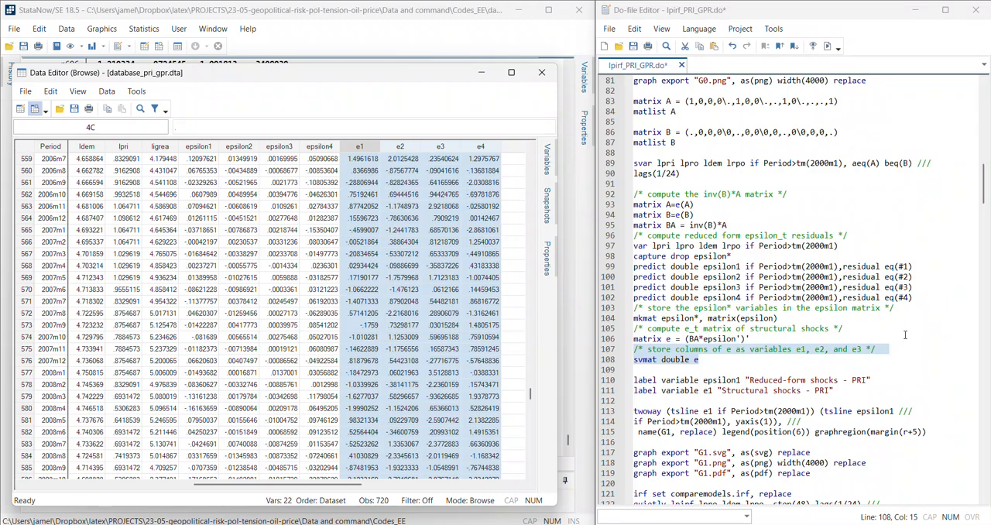
{"action": "mouse_move", "coordinate": [547, 167]}
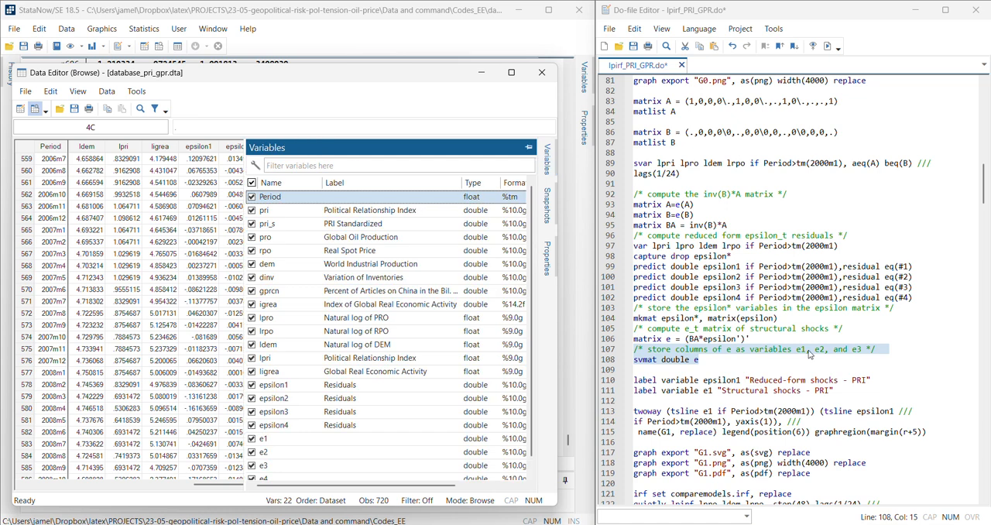
Compare the label commands on lines 110–111 of the do-file with the epsilon1 and e1 columns in the dataset
{"action": "left_click", "coordinate": [900, 373]}
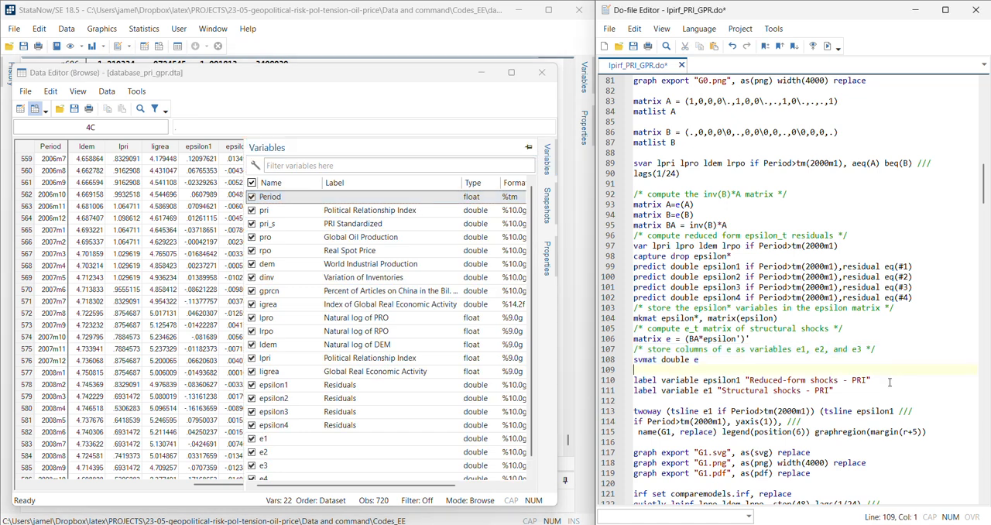
{"action": "left_click", "coordinate": [839, 391]}
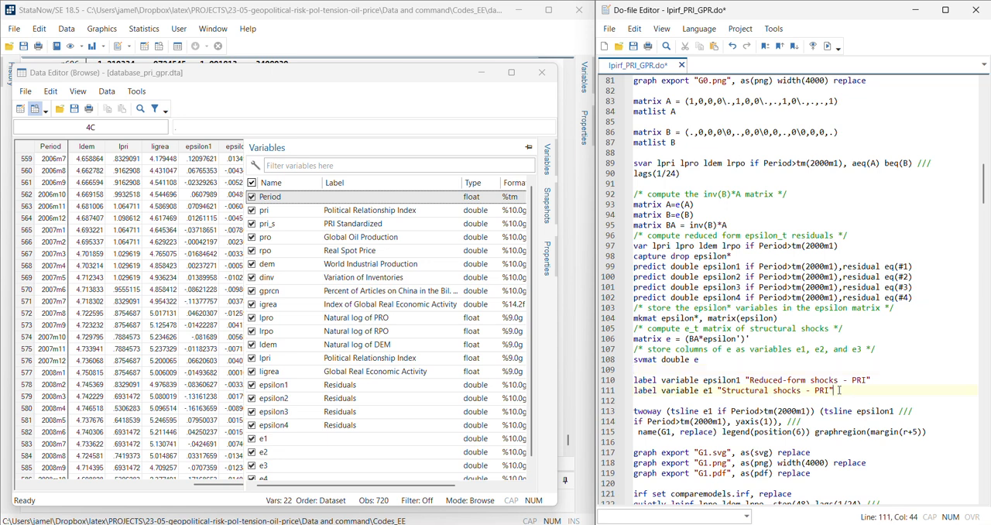
{"action": "left_click_drag", "start_coordinate": [839, 390], "coordinate": [633, 380]}
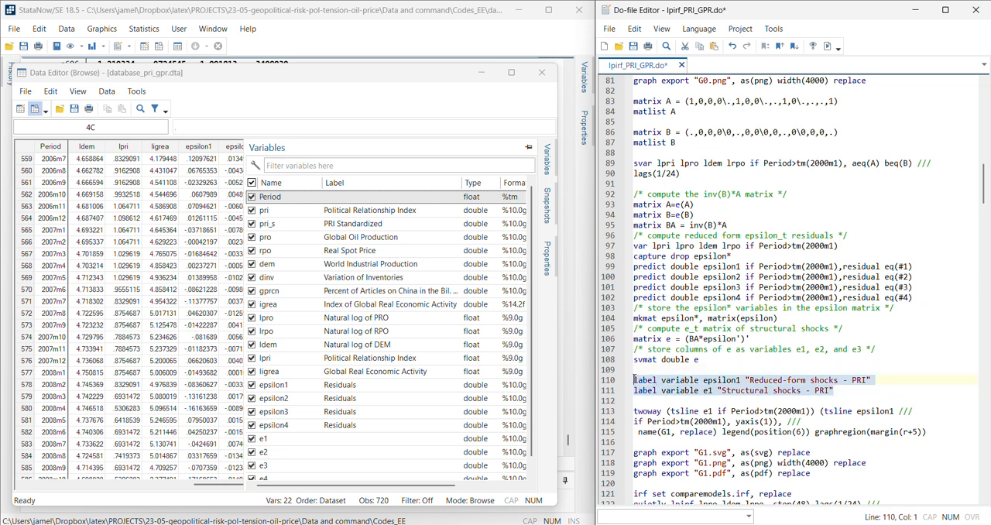
{"action": "left_click", "coordinate": [155, 182]}
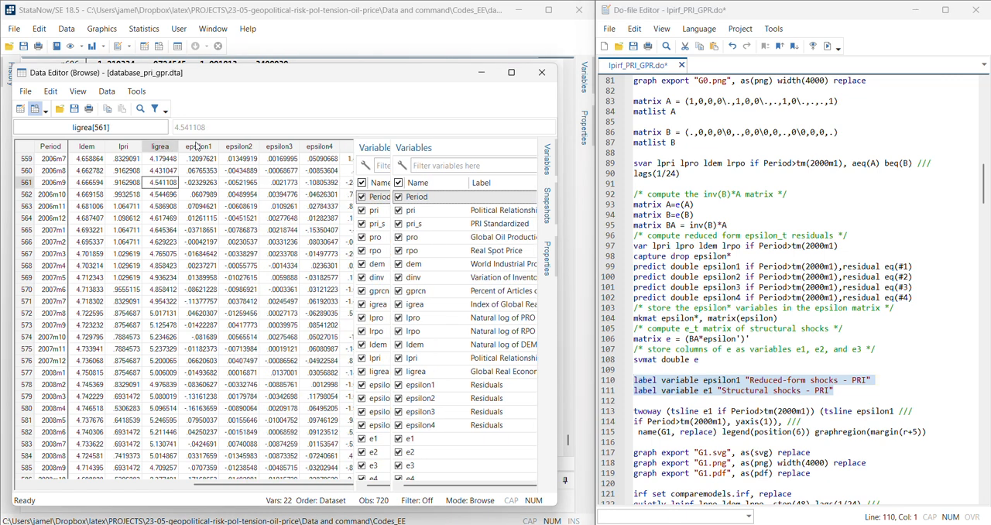
{"action": "left_click", "coordinate": [203, 147]}
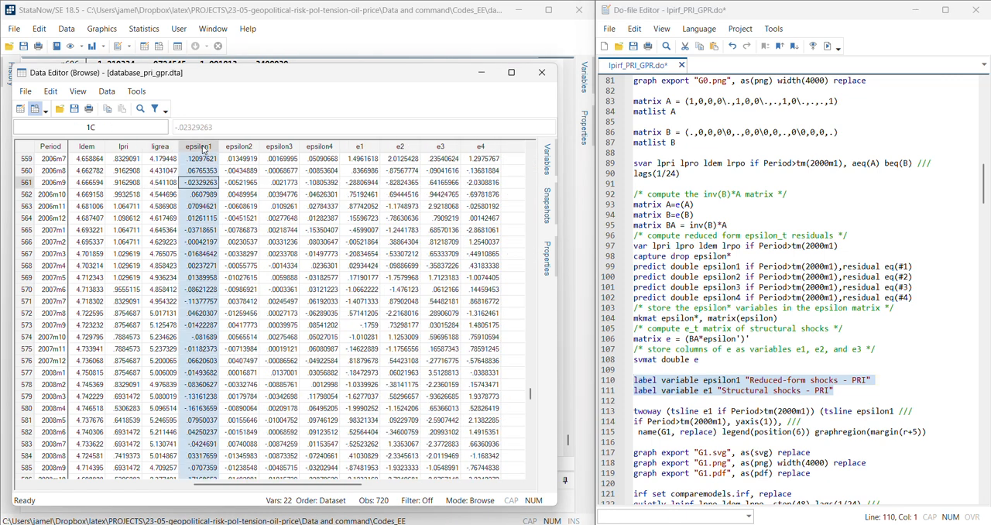
{"action": "left_click", "coordinate": [361, 147]}
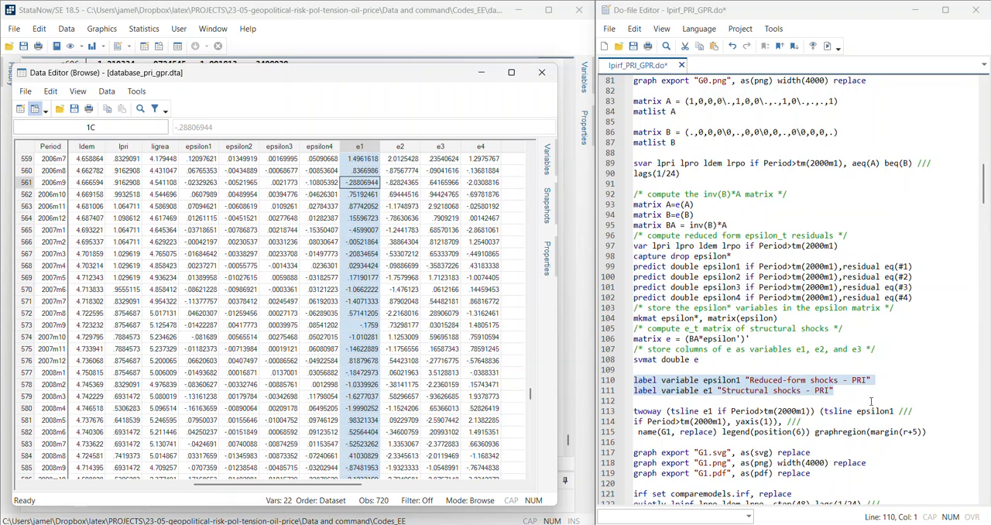
Run lines 110–111 to label epsilon1 "Reduced-form shocks - PRI" and e1 "Structural shocks - PRI", keeping the variable list displayed
{"action": "left_click_drag", "start_coordinate": [857, 393], "coordinate": [629, 381]}
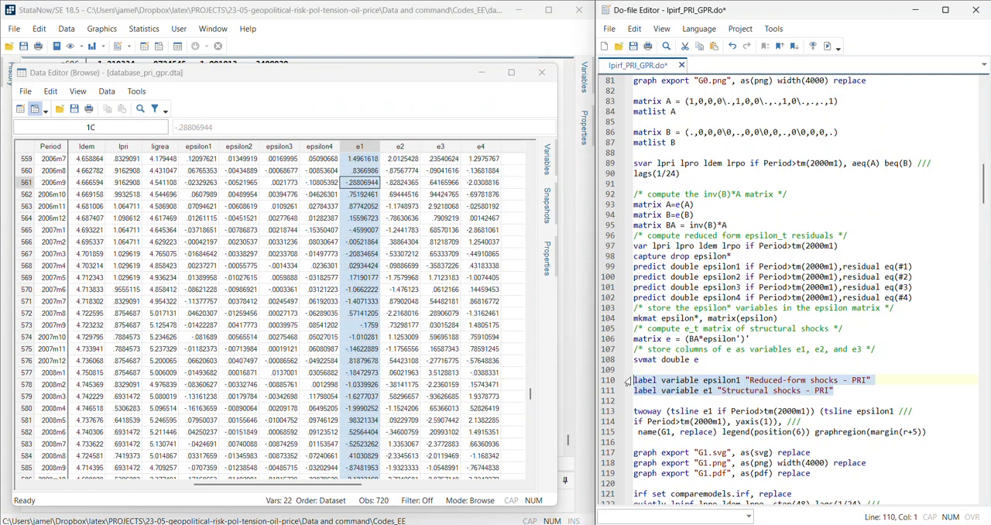
{"action": "left_click", "coordinate": [547, 161]}
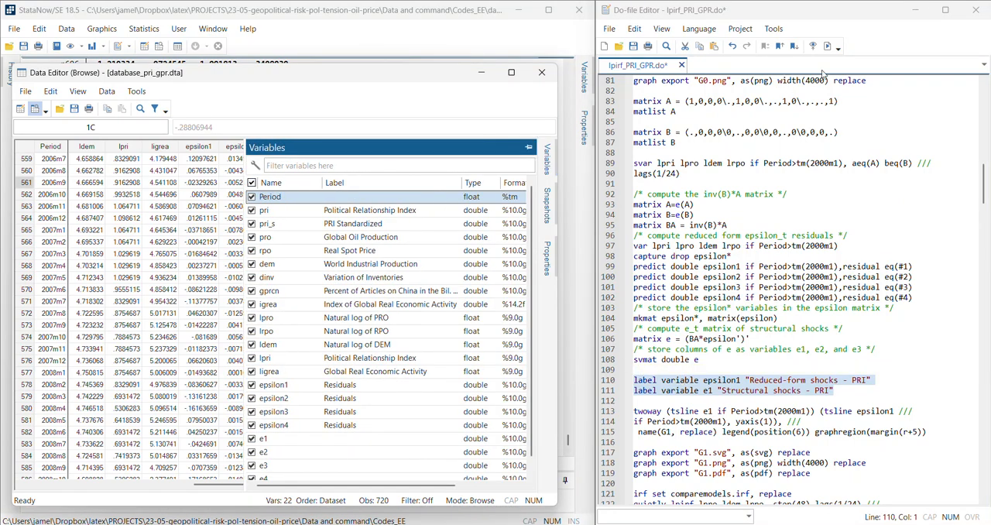
{"action": "left_click", "coordinate": [828, 47]}
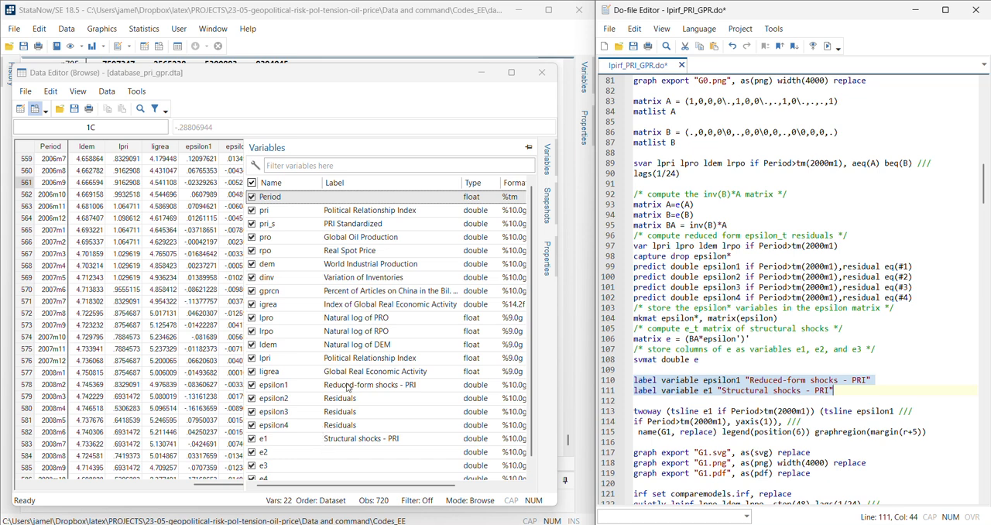
Minimize the data browser and run lines 113–115 to plot e1 and epsilon1 after 2000m1 as graph G1
{"action": "left_click", "coordinate": [732, 432]}
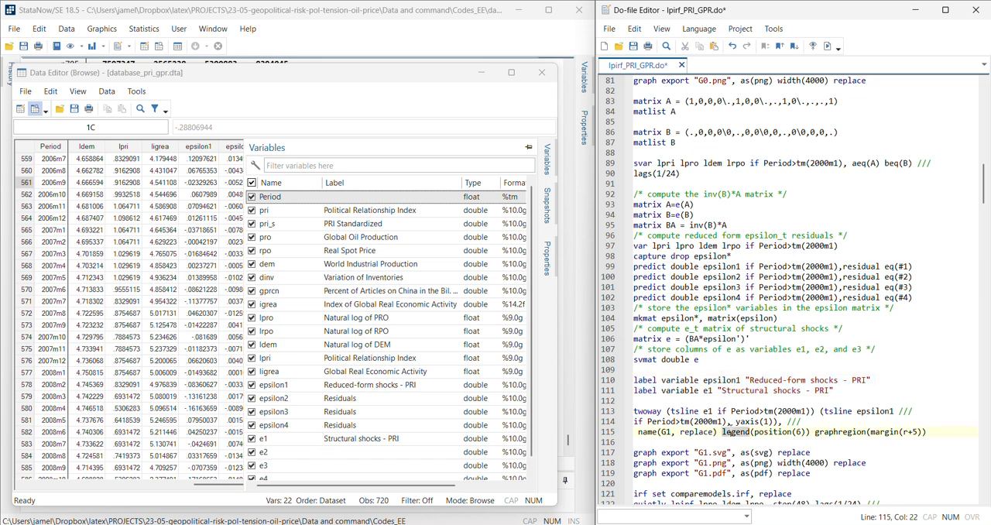
{"action": "left_click", "coordinate": [937, 434]}
{"action": "left_click_drag", "start_coordinate": [937, 434], "coordinate": [592, 409]}
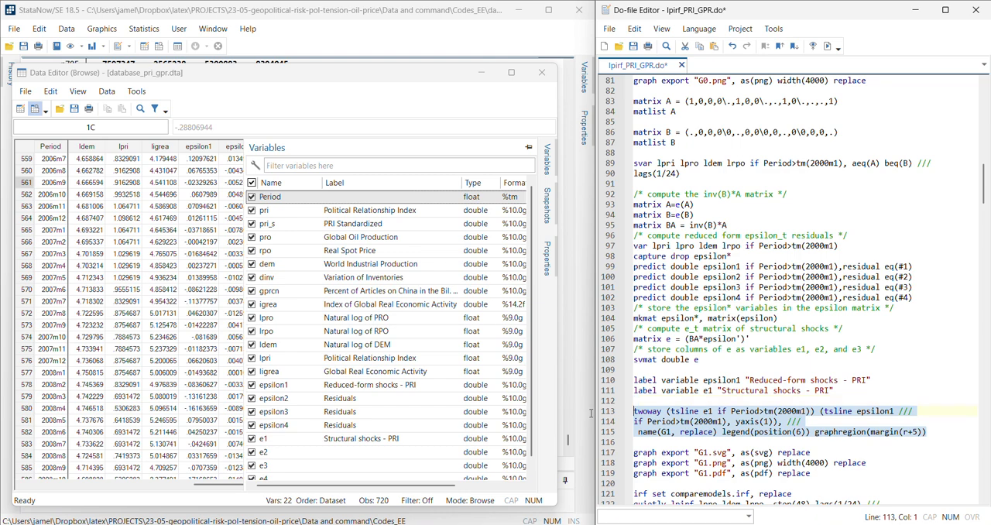
{"action": "left_click", "coordinate": [481, 72]}
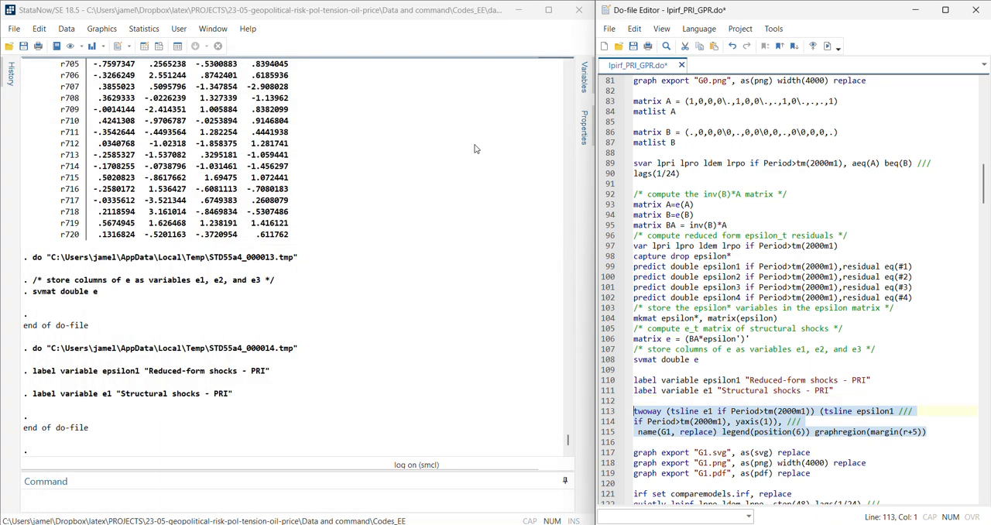
{"action": "left_click", "coordinate": [827, 46]}
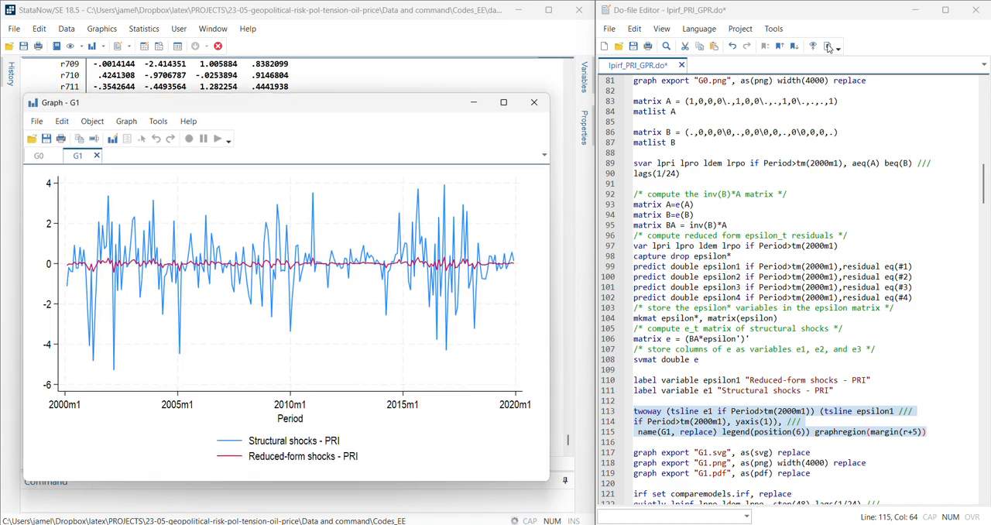
Switch to the ScienceDirect article in the browser and find Fig. 2 on PRI shocks in section 3 to compare with graph G1
{"action": "left_click", "coordinate": [477, 524]}
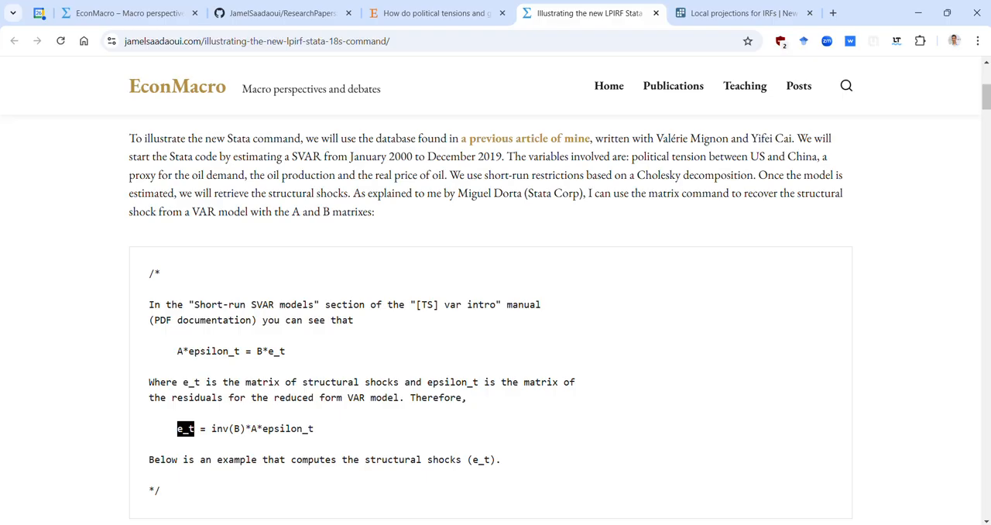
{"action": "left_click", "coordinate": [434, 13]}
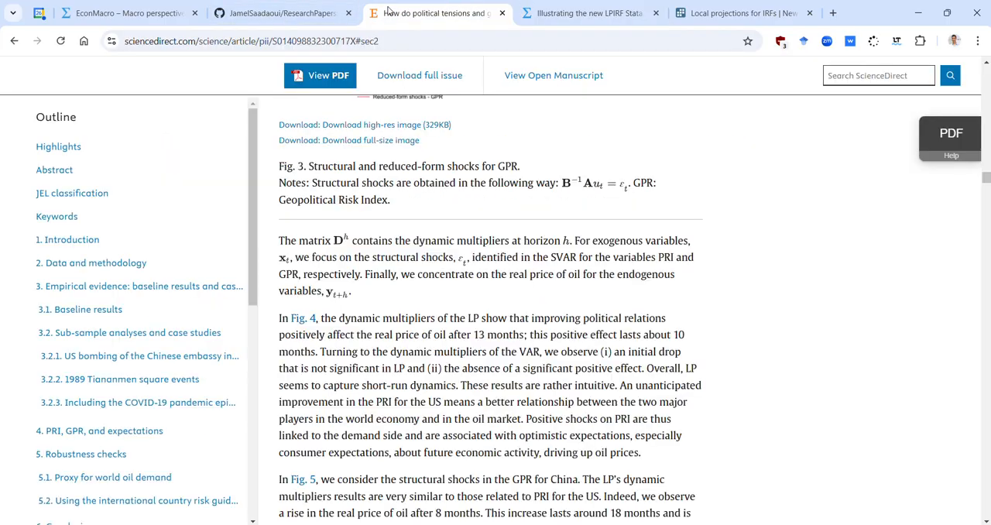
{"action": "left_click", "coordinate": [124, 289]}
{"action": "scroll", "coordinate": [433, 304], "scroll_direction": "down", "scroll_amount": 3}
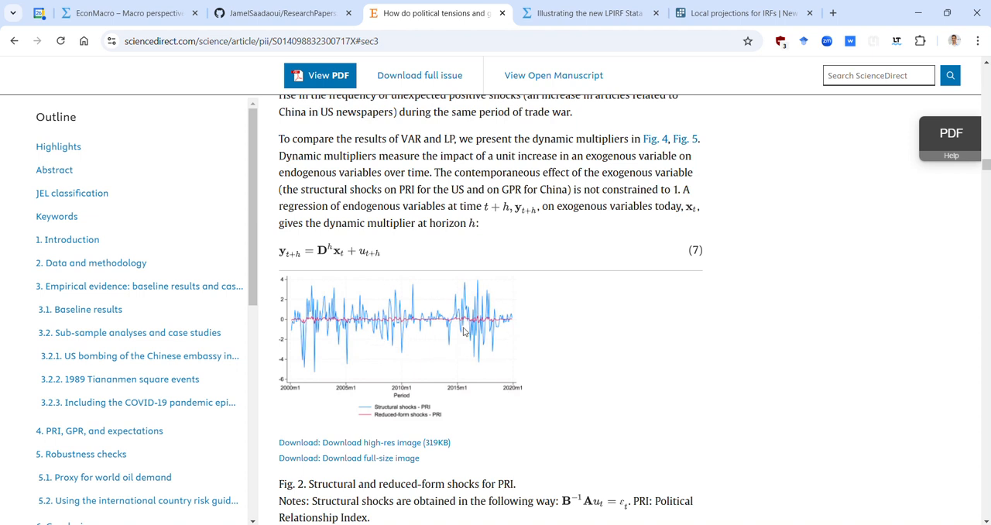
Review Fig. 2 and the article's paragraph on PRI shocks during the trade war, and return to the Stata do-file
{"action": "scroll", "coordinate": [464, 331], "scroll_direction": "down", "scroll_amount": 1}
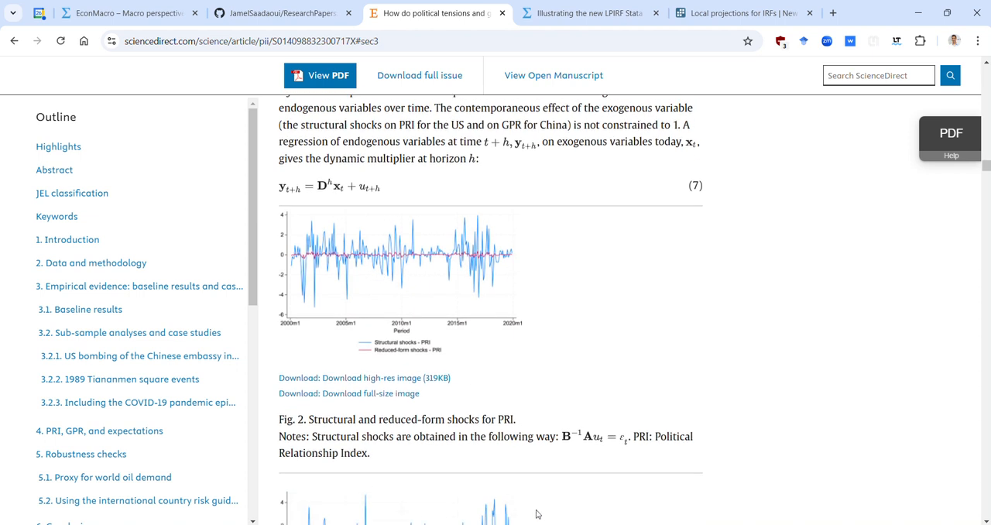
{"action": "scroll", "coordinate": [542, 356], "scroll_direction": "up", "scroll_amount": 2}
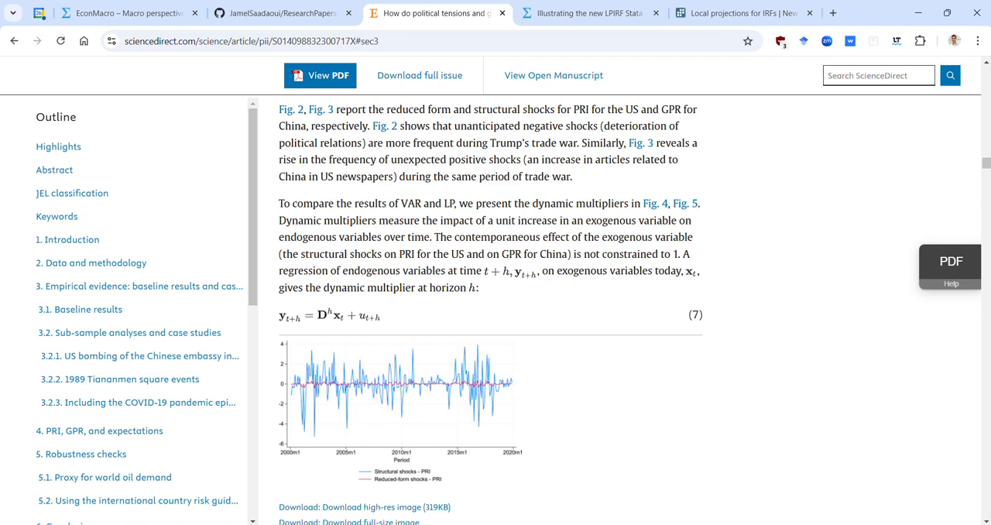
{"action": "left_click", "coordinate": [579, 524]}
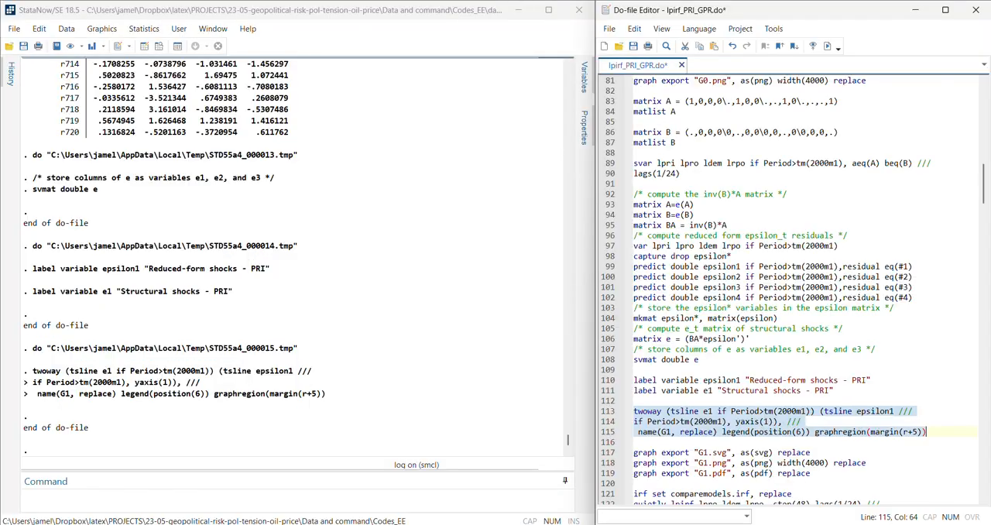
Run lines 117–119 to export graph G1 as SVG, as PNG with width 4000, and as PDF, replacing existing files
{"action": "scroll", "coordinate": [808, 422], "scroll_direction": "down", "scroll_amount": 2}
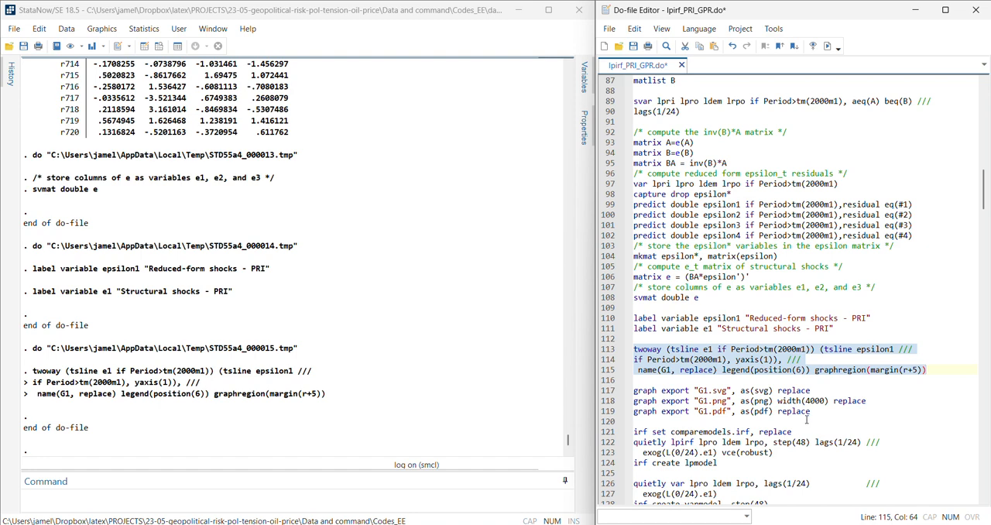
{"action": "left_click_drag", "start_coordinate": [812, 411], "coordinate": [620, 390]}
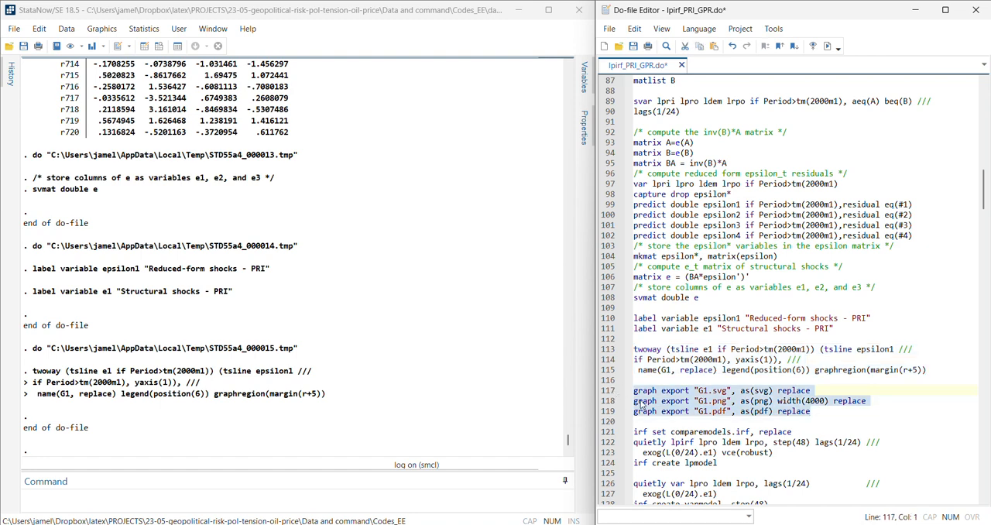
{"action": "left_click", "coordinate": [826, 48]}
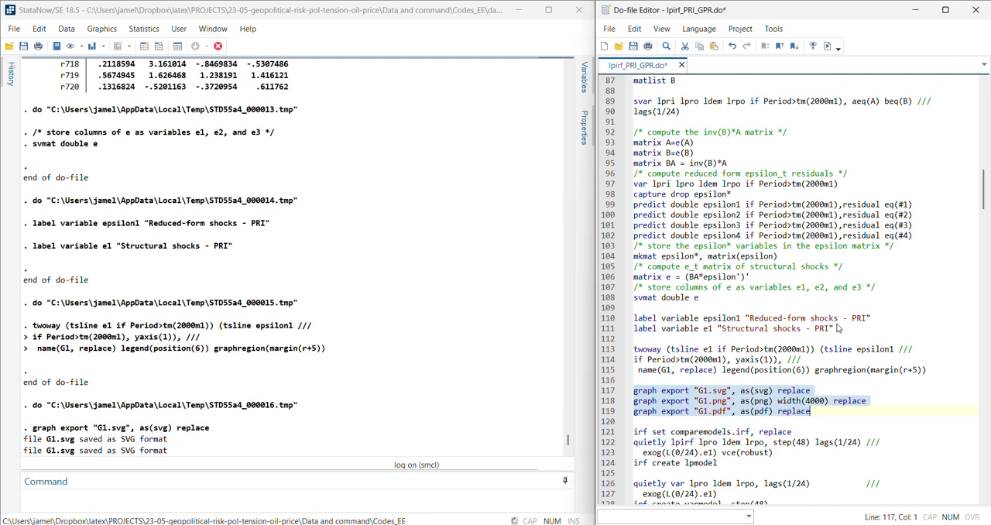
Add a blank line after the irf set command on line 121 and run that command to create comparemodels.irf with replace
{"action": "scroll", "coordinate": [838, 328], "scroll_direction": "down", "scroll_amount": 2}
{"action": "left_click", "coordinate": [805, 359]}
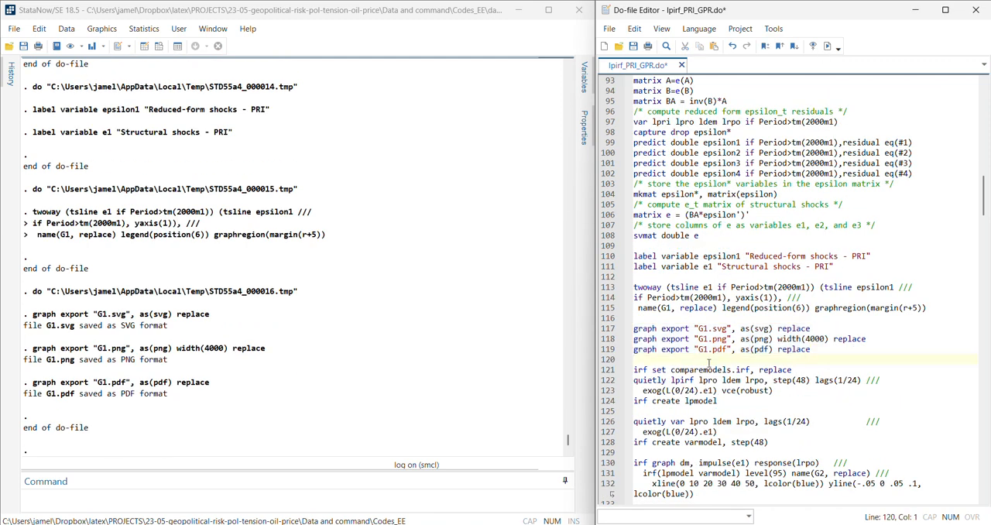
{"action": "double_click", "coordinate": [802, 369]}
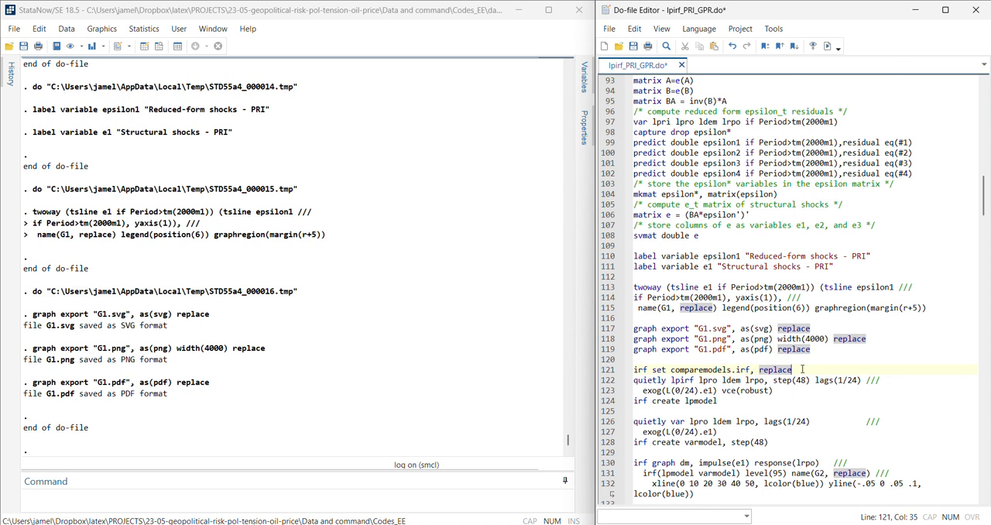
{"action": "key", "text": "Return"}
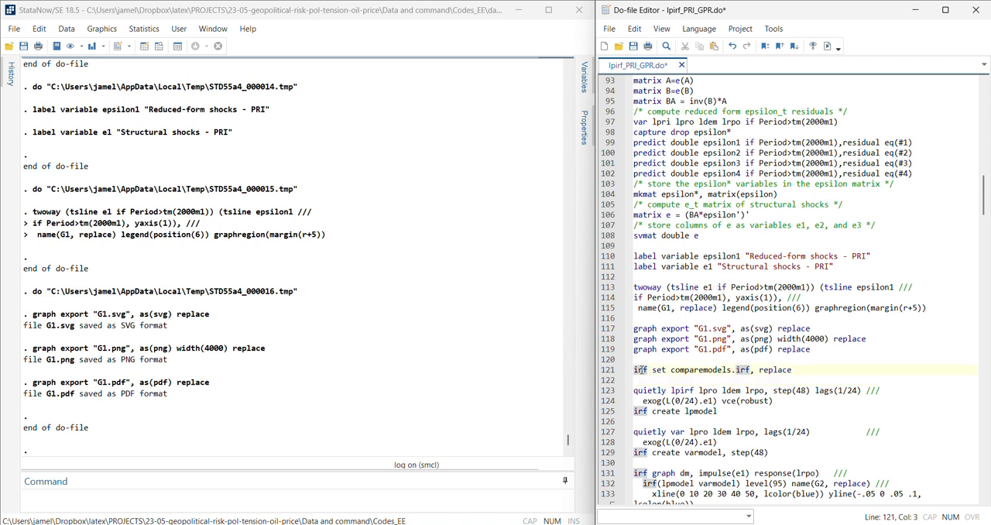
{"action": "left_click", "coordinate": [658, 371]}
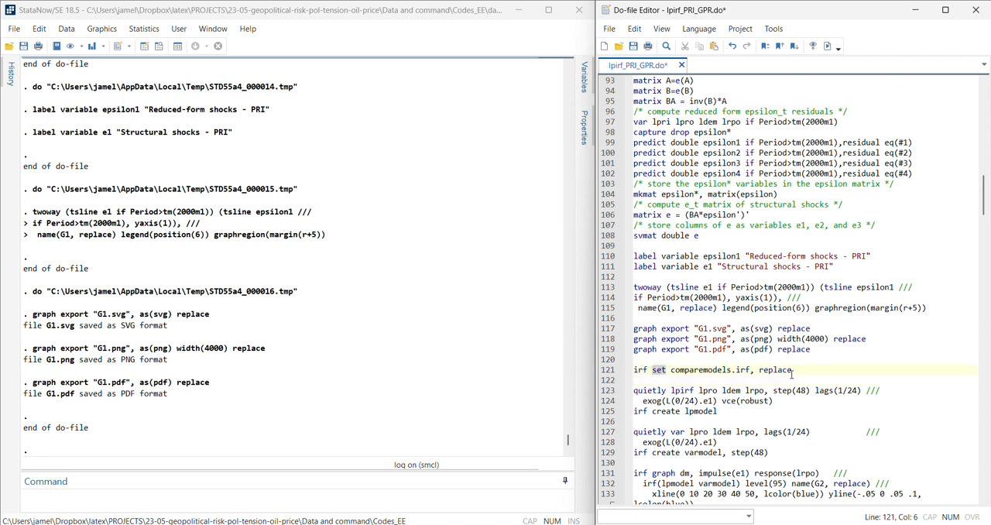
{"action": "left_click_drag", "start_coordinate": [792, 371], "coordinate": [631, 371]}
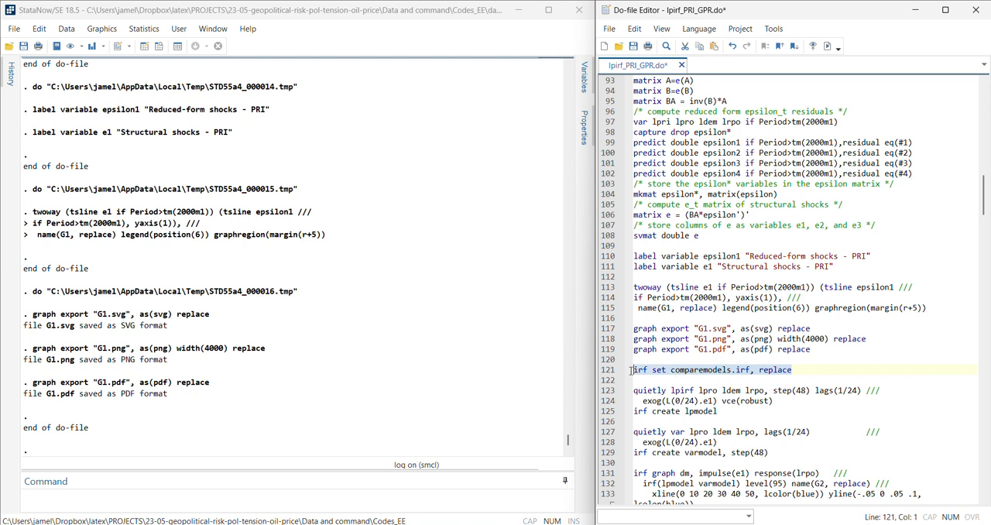
{"action": "left_click", "coordinate": [826, 46]}
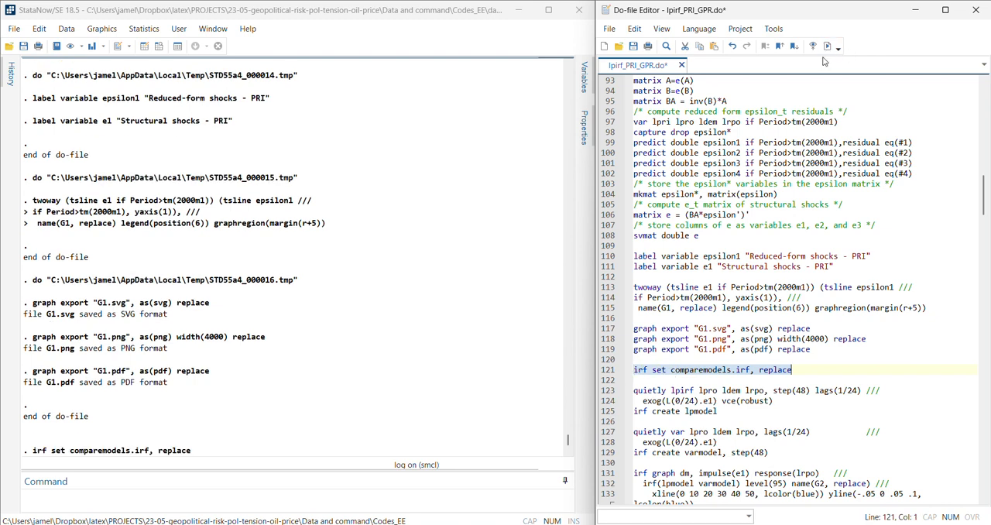
Switch to the Codes_EE folder in File Explorer, sort the files by modification date with newest first, and select comparemodels.irf
{"action": "left_click", "coordinate": [524, 524]}
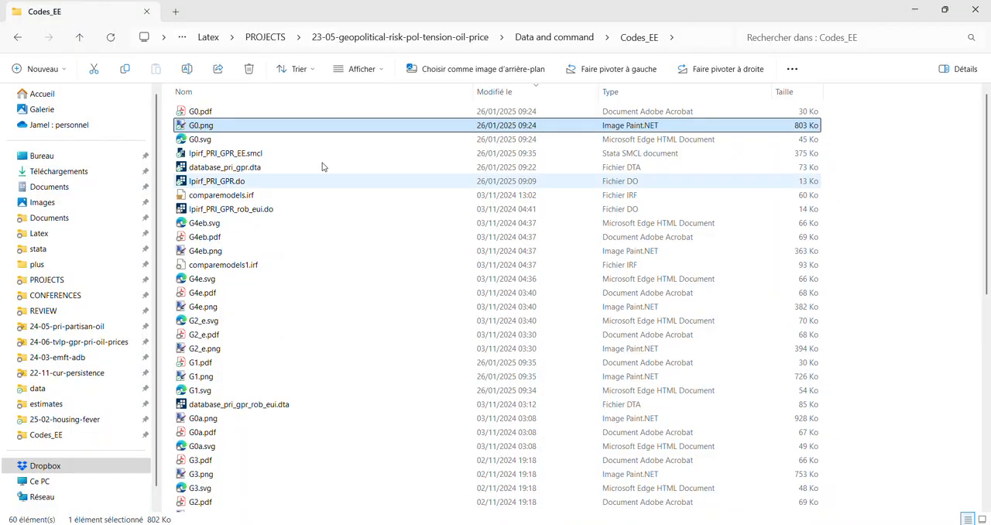
{"action": "left_click", "coordinate": [520, 96]}
{"action": "left_click", "coordinate": [521, 96]}
{"action": "left_click", "coordinate": [241, 116]}
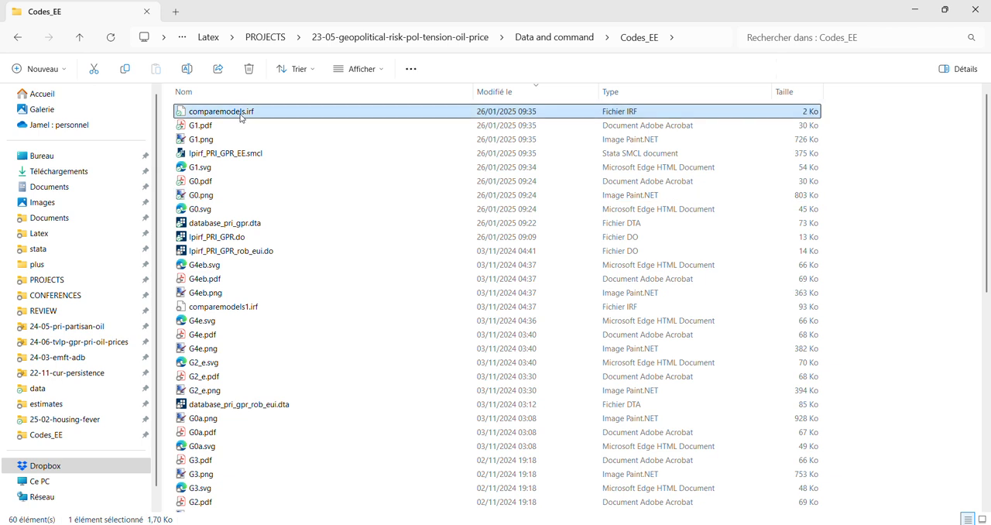
Return to the do-file and remove the quietly prefix from the lpirf command on line 123
{"action": "mouse_move", "coordinate": [580, 524]}
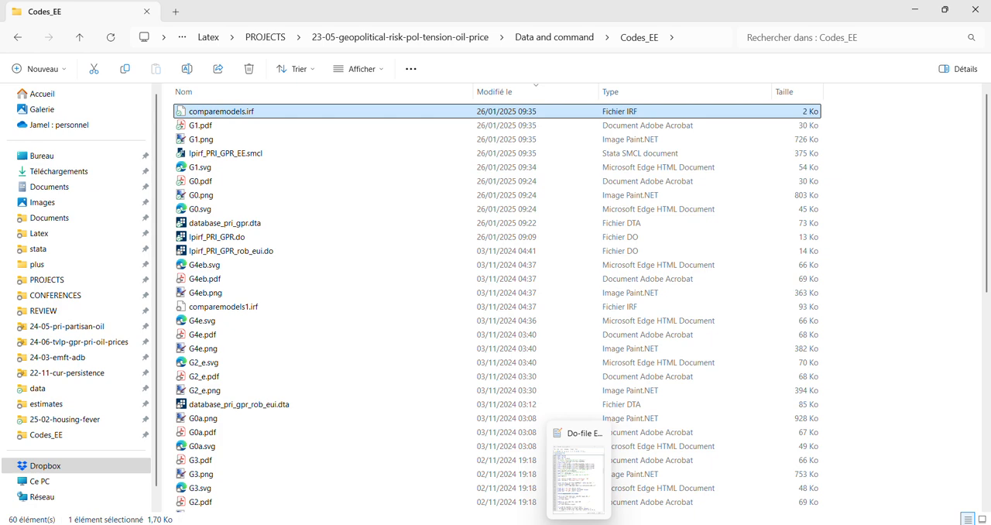
{"action": "left_click", "coordinate": [579, 472]}
{"action": "scroll", "coordinate": [793, 414], "scroll_direction": "down", "scroll_amount": 1}
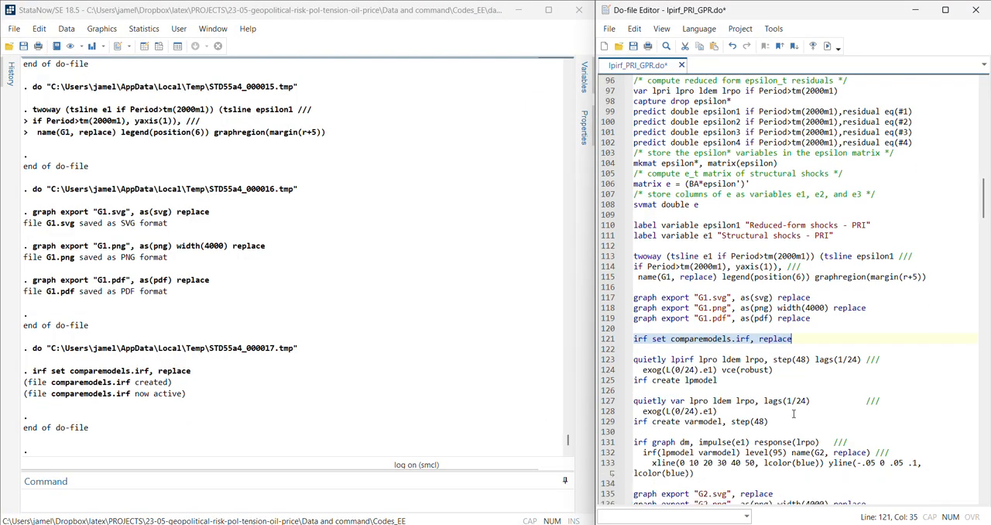
{"action": "double_click", "coordinate": [650, 358]}
{"action": "key", "text": "Delete"}
{"action": "key", "text": "Delete"}
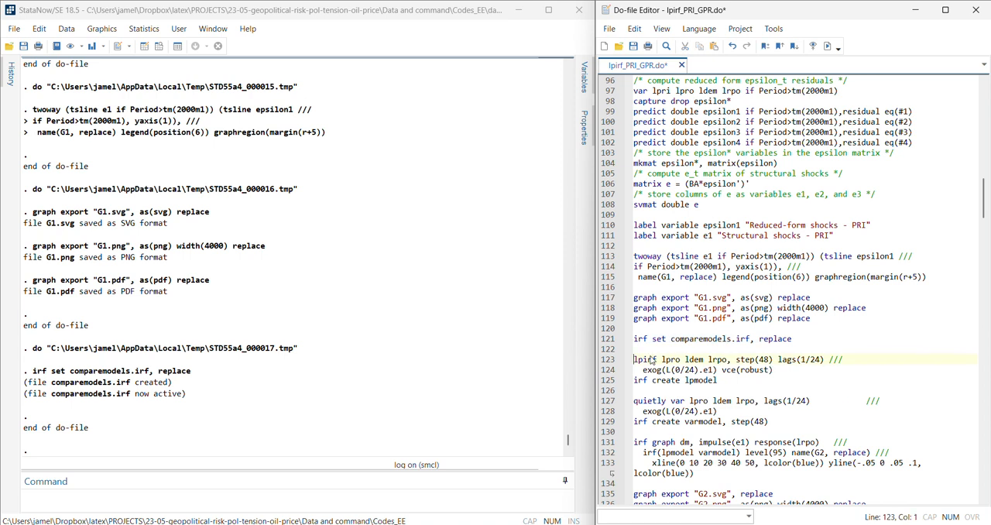
{"action": "left_click", "coordinate": [647, 360]}
Switch to the EconMacro blog post on lpirf in the browser, find its comparemodels.irf code block, and return to the do-file
{"action": "left_click", "coordinate": [465, 524]}
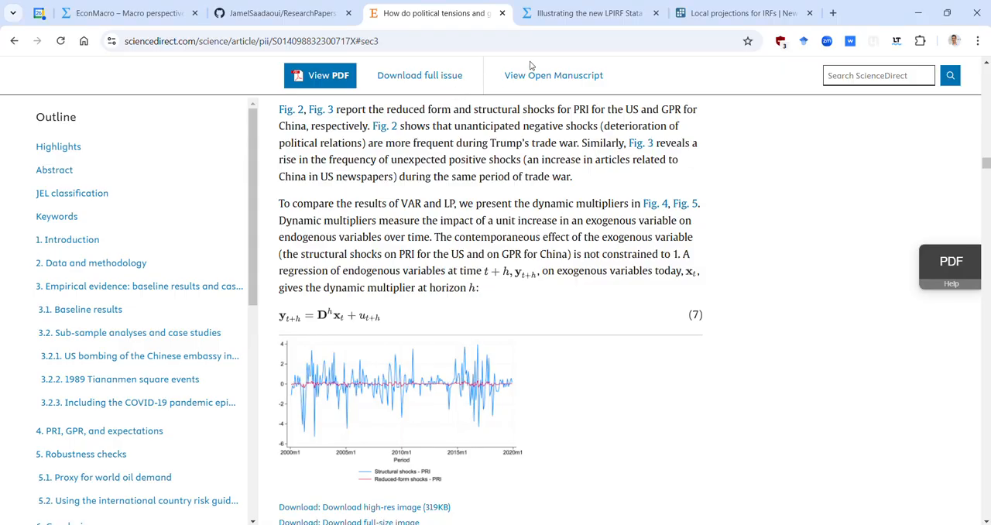
{"action": "left_click", "coordinate": [589, 13]}
{"action": "scroll", "coordinate": [527, 303], "scroll_direction": "down", "scroll_amount": 5}
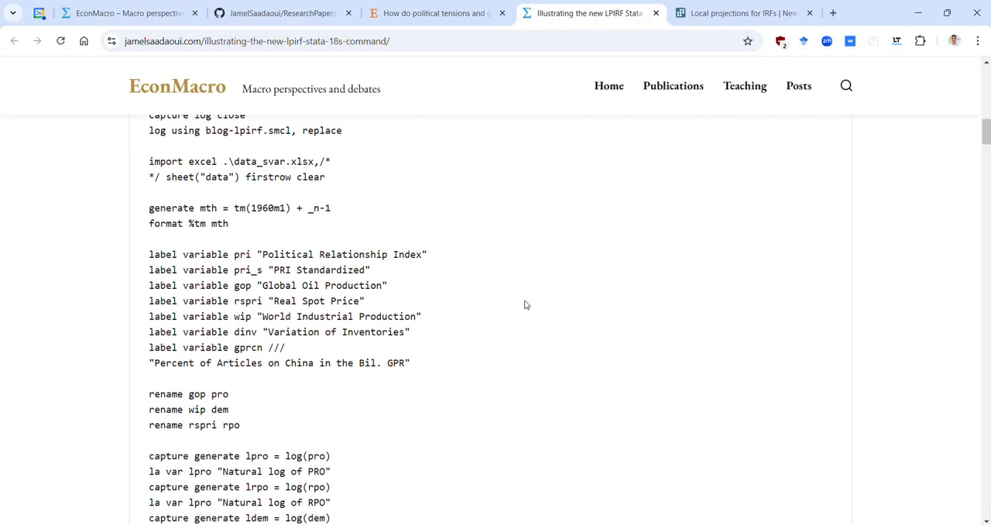
{"action": "scroll", "coordinate": [525, 305], "scroll_direction": "down", "scroll_amount": 20}
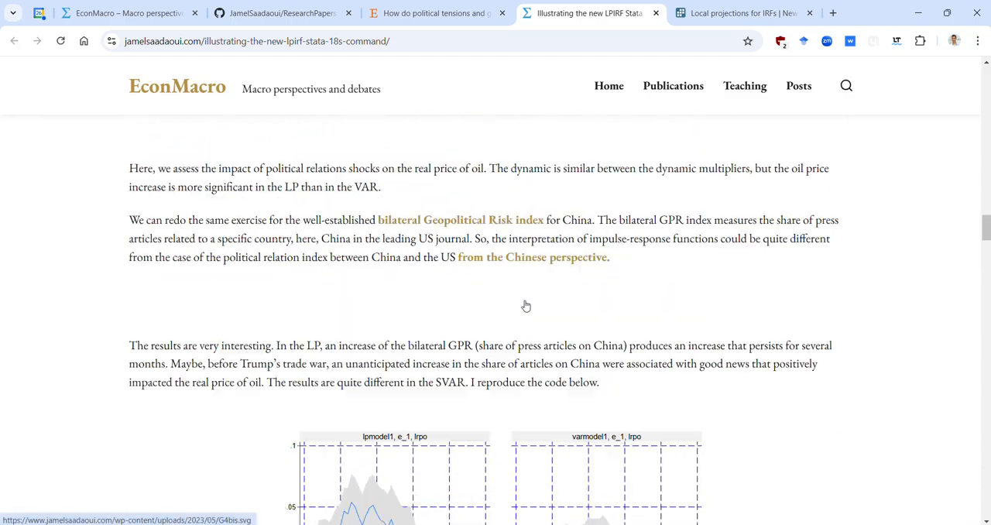
{"action": "scroll", "coordinate": [526, 306], "scroll_direction": "up", "scroll_amount": 10}
{"action": "scroll", "coordinate": [525, 305], "scroll_direction": "down", "scroll_amount": 2}
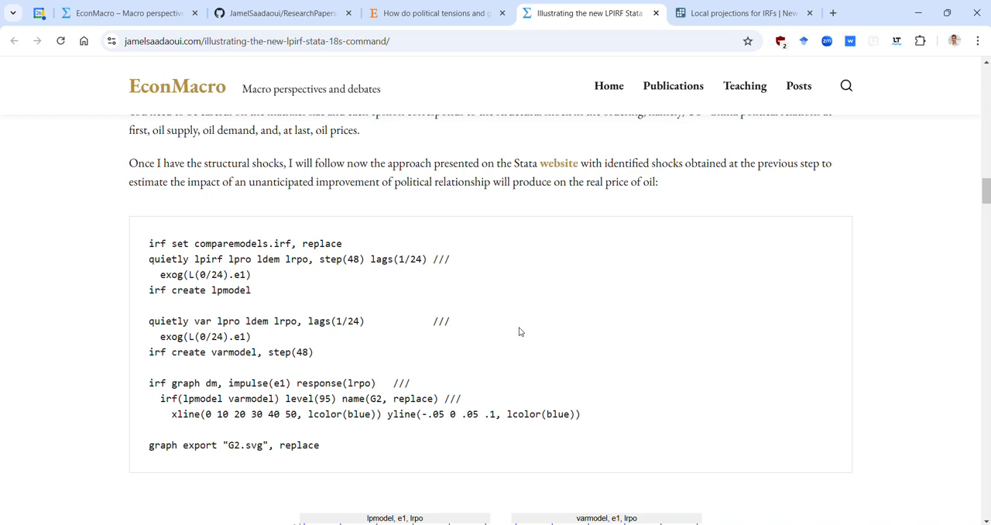
{"action": "left_click", "coordinate": [583, 524]}
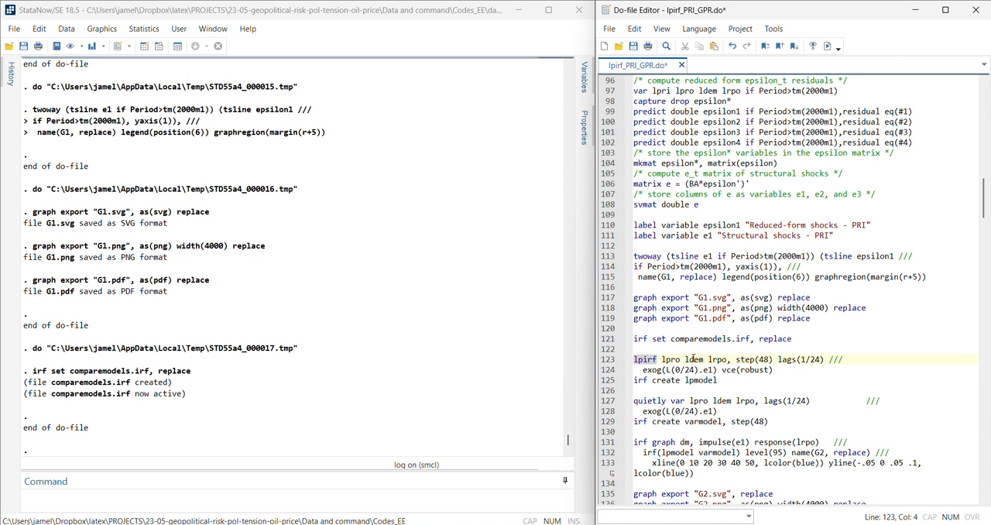
Examine the lpirf command on lines 123–124: the variables lpro, ldem and lrpo, the step and lags options, and the exog(L(0/24).e1) term
{"action": "left_click", "coordinate": [693, 357]}
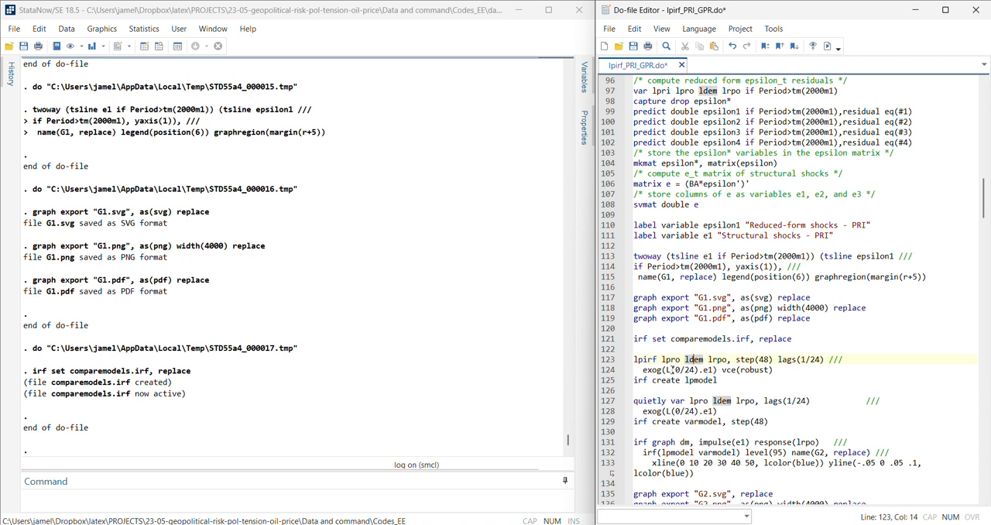
{"action": "left_click", "coordinate": [679, 359]}
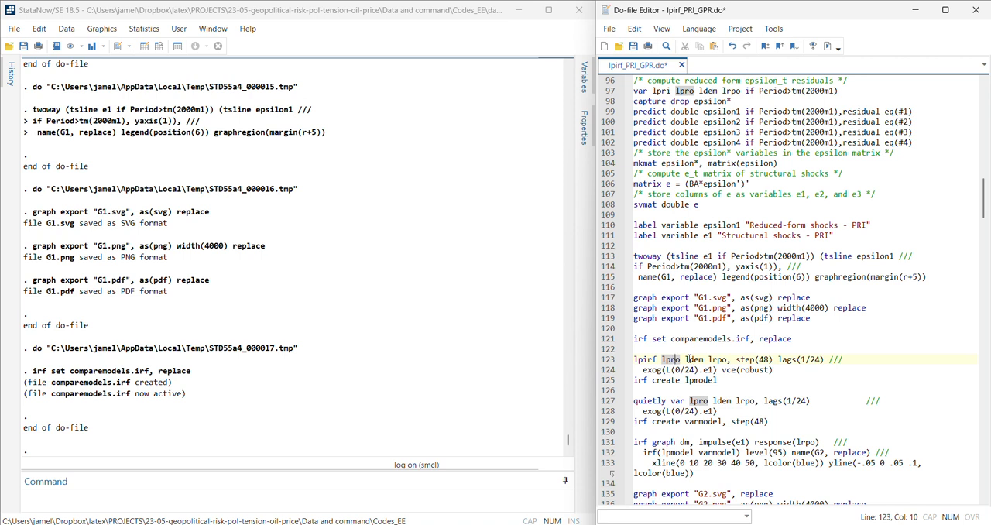
{"action": "left_click", "coordinate": [694, 360]}
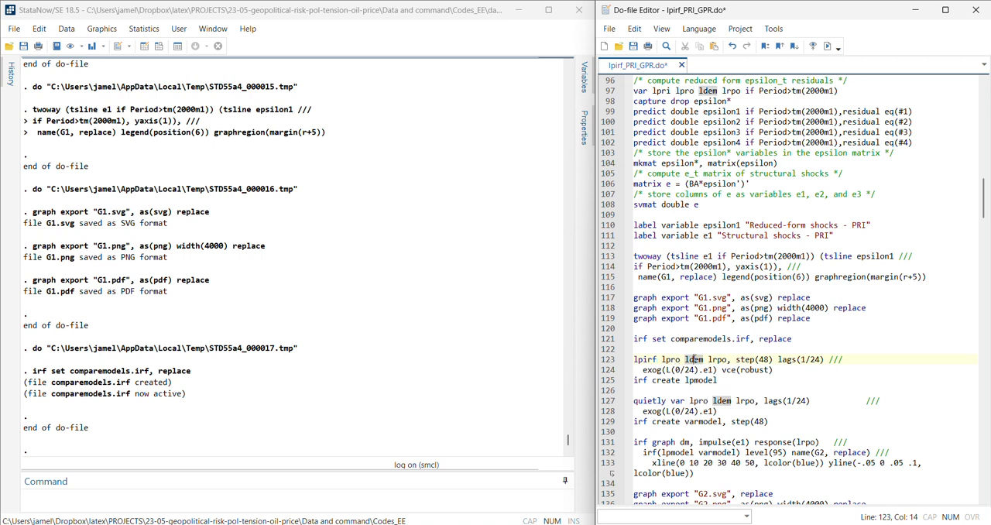
{"action": "left_click", "coordinate": [720, 359]}
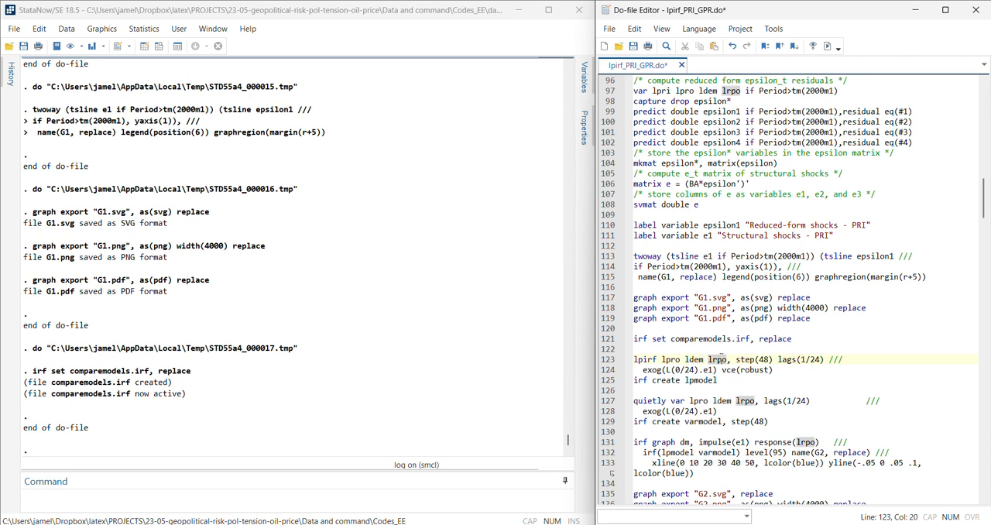
{"action": "left_click", "coordinate": [763, 360]}
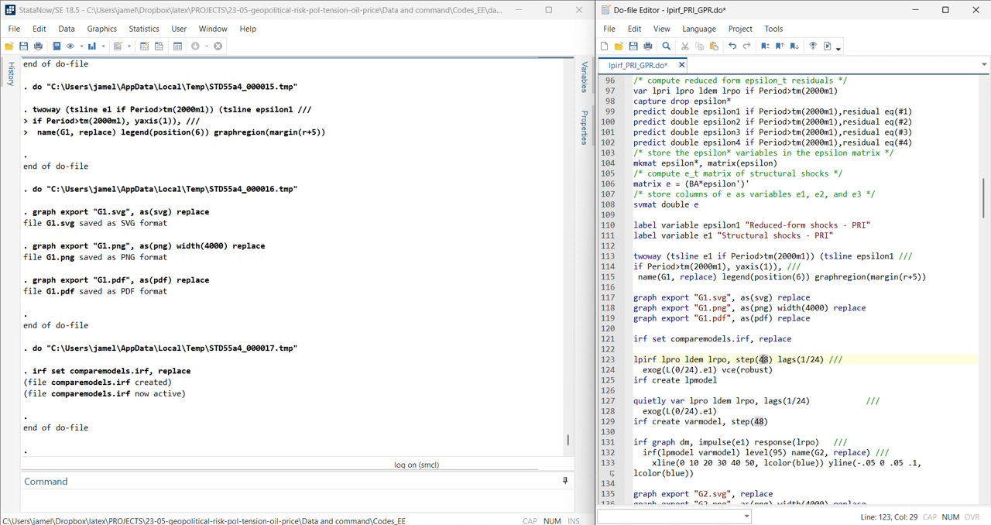
{"action": "left_click", "coordinate": [810, 360]}
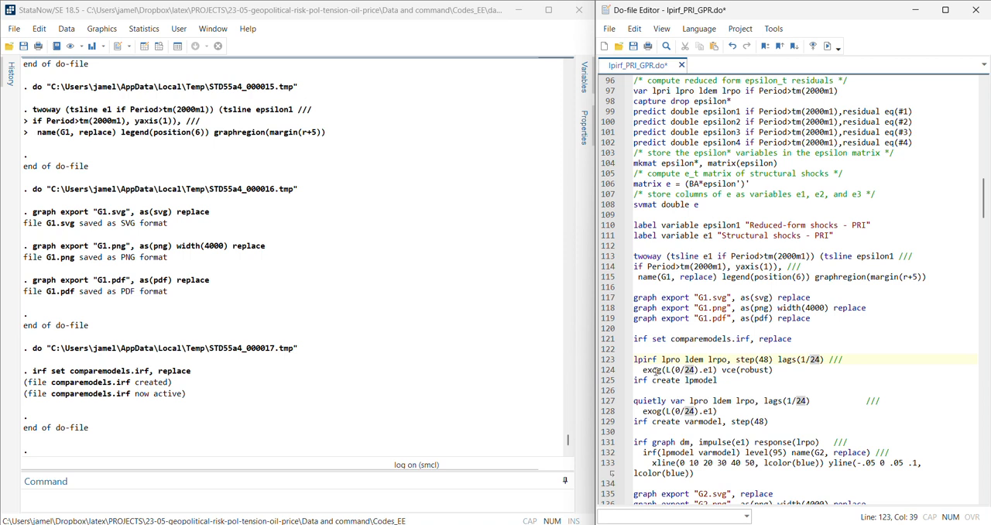
{"action": "left_click", "coordinate": [829, 359]}
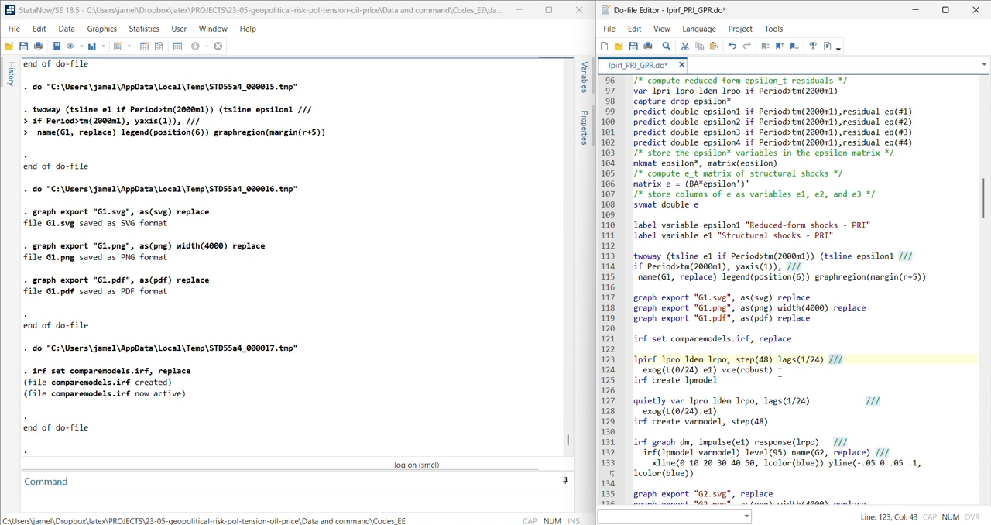
{"action": "left_click", "coordinate": [666, 370]}
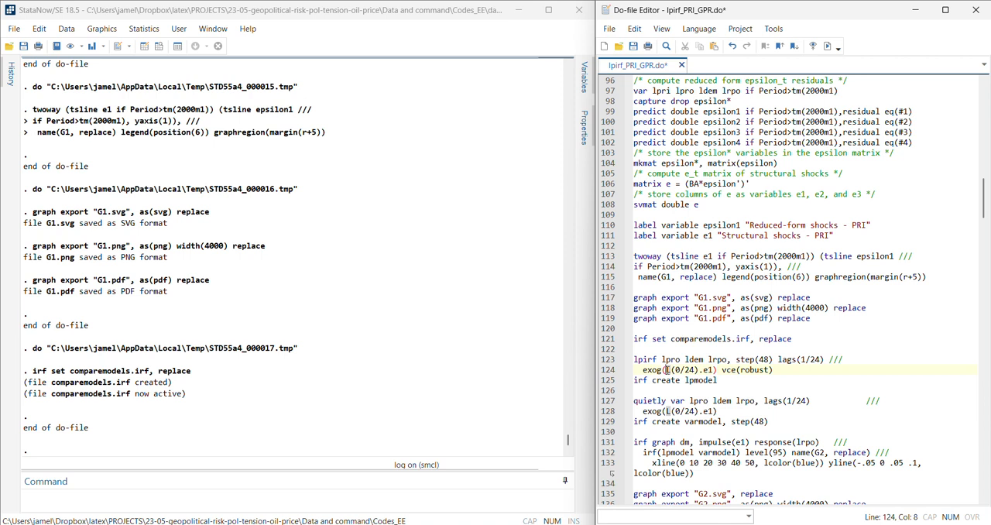
{"action": "left_click_drag", "start_coordinate": [664, 369], "coordinate": [716, 378]}
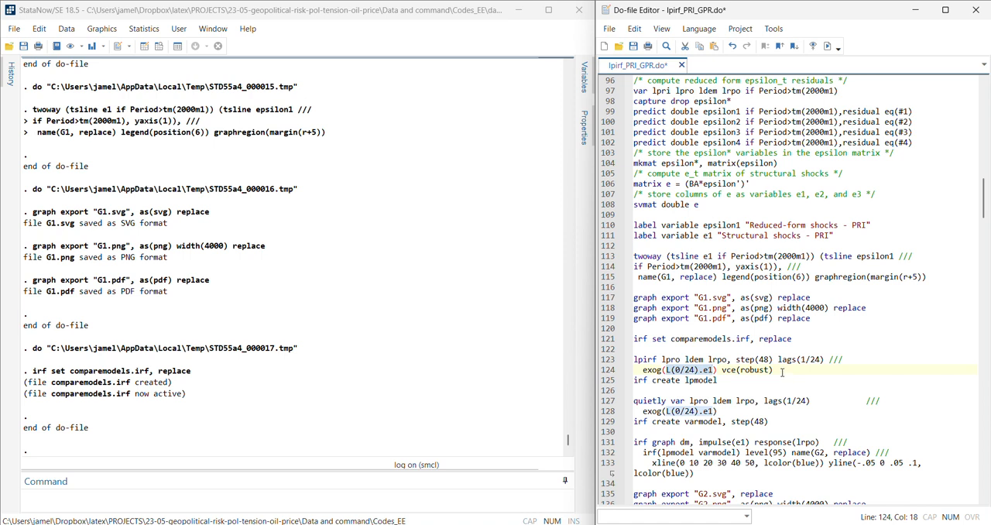
Run lines 123–124 to estimate the local projections of lpro, ldem and lrpo with robust errors, and review the coefficient table
{"action": "left_click", "coordinate": [781, 369]}
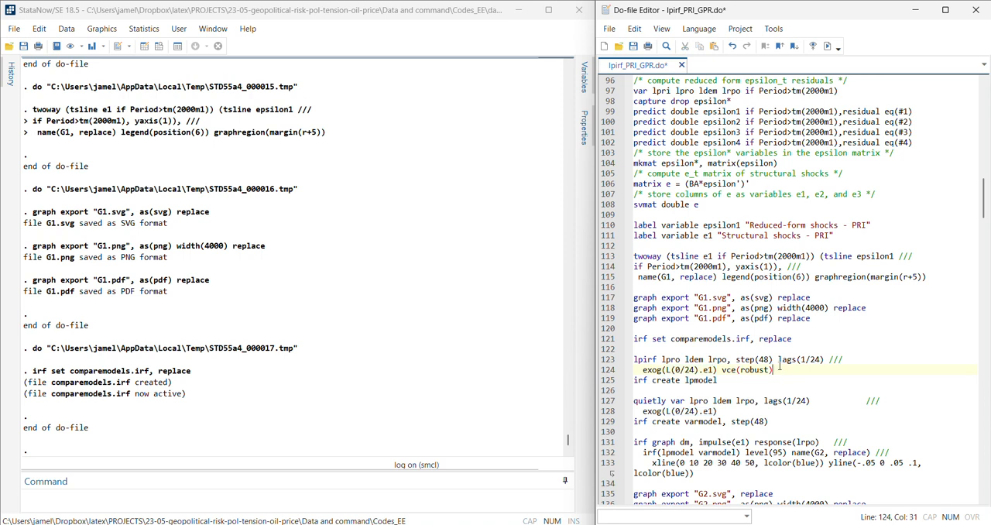
{"action": "left_click_drag", "start_coordinate": [780, 369], "coordinate": [634, 360]}
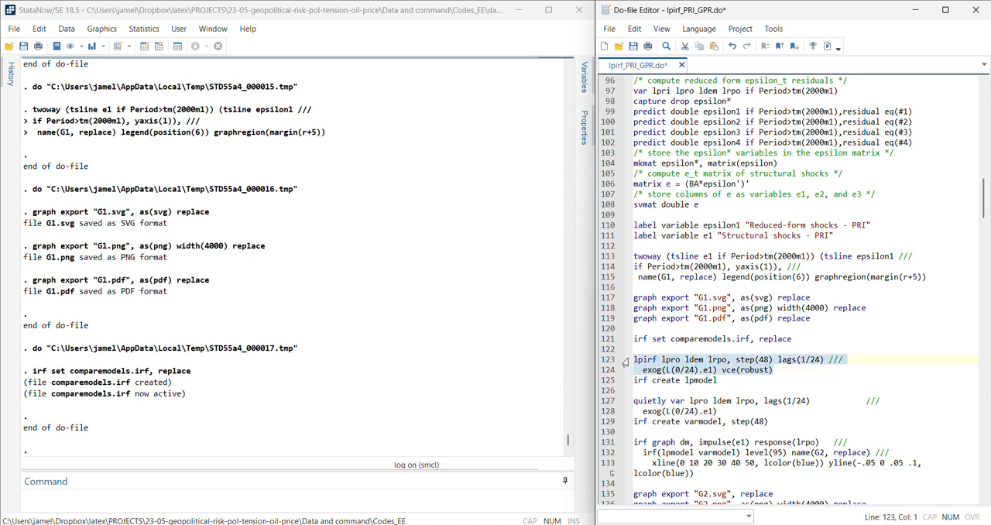
{"action": "left_click", "coordinate": [828, 45]}
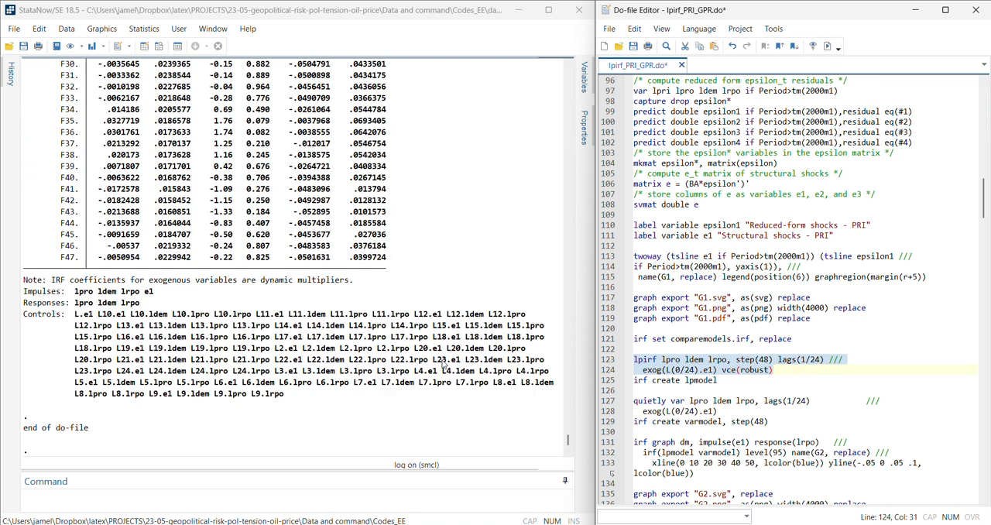
{"action": "scroll", "coordinate": [475, 207], "scroll_direction": "up", "scroll_amount": 9}
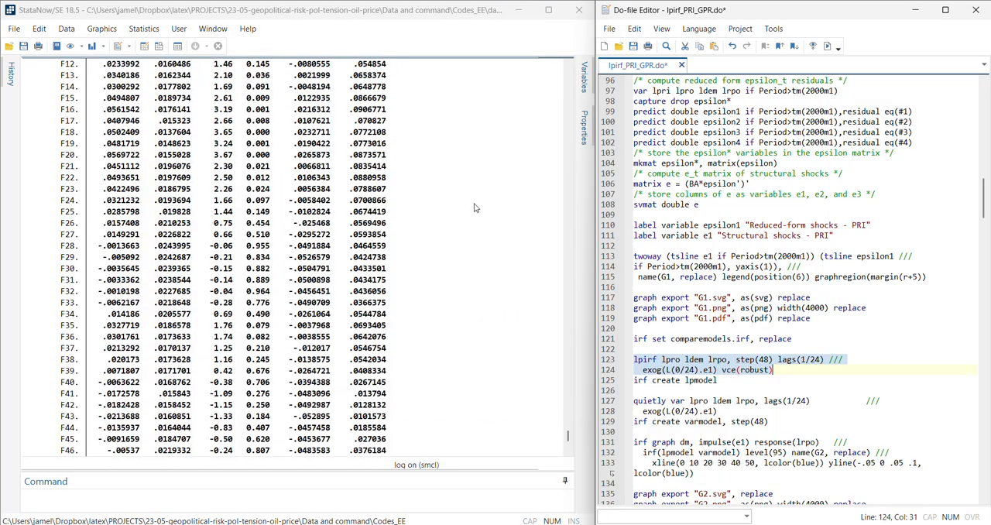
Examine the header of the lpirf output: the sample period and the numbers of observations, impulses, responses and controls, against step(48) on line 123
{"action": "scroll", "coordinate": [476, 207], "scroll_direction": "up", "scroll_amount": 20}
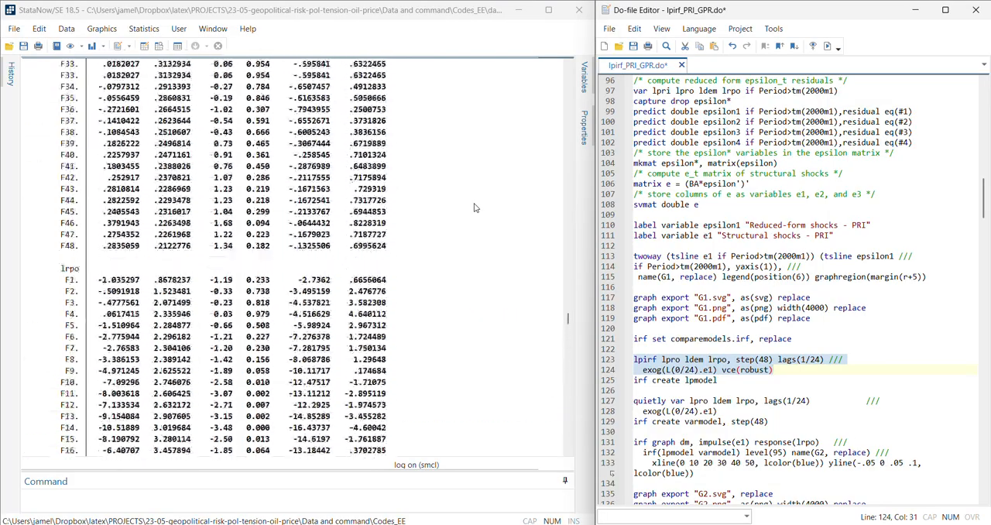
{"action": "scroll", "coordinate": [475, 207], "scroll_direction": "up", "scroll_amount": 4}
{"action": "scroll", "coordinate": [476, 208], "scroll_direction": "down", "scroll_amount": 2}
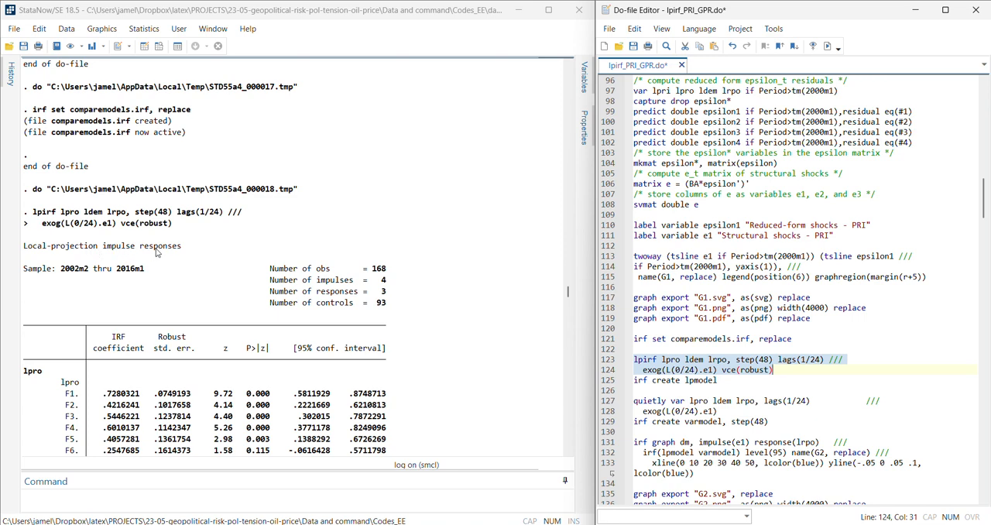
{"action": "left_click_drag", "start_coordinate": [61, 272], "coordinate": [119, 274]}
{"action": "left_click", "coordinate": [141, 273]}
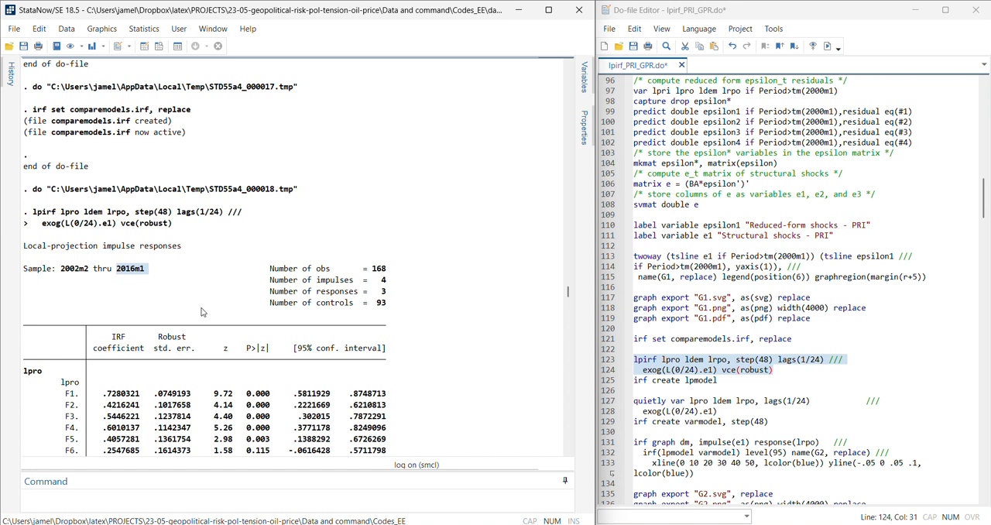
{"action": "left_click", "coordinate": [767, 361]}
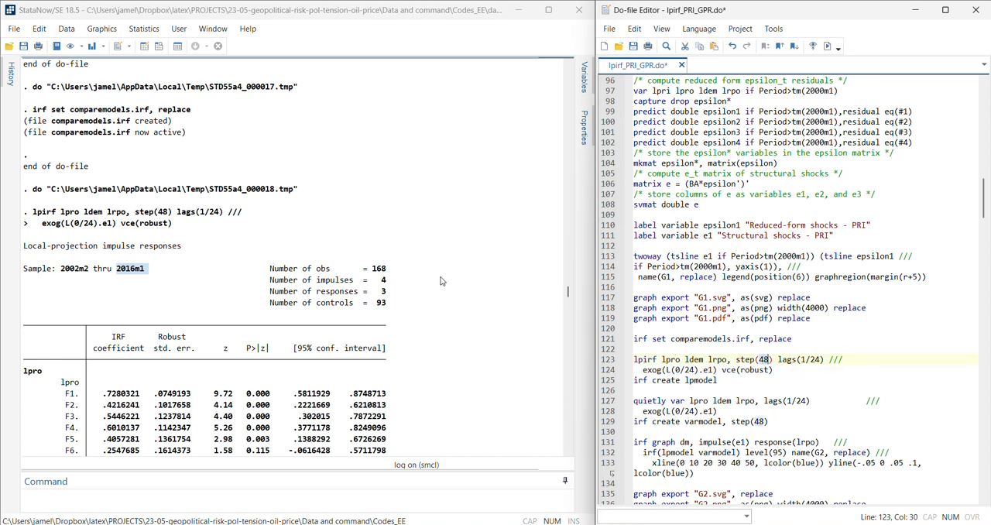
{"action": "left_click", "coordinate": [383, 310]}
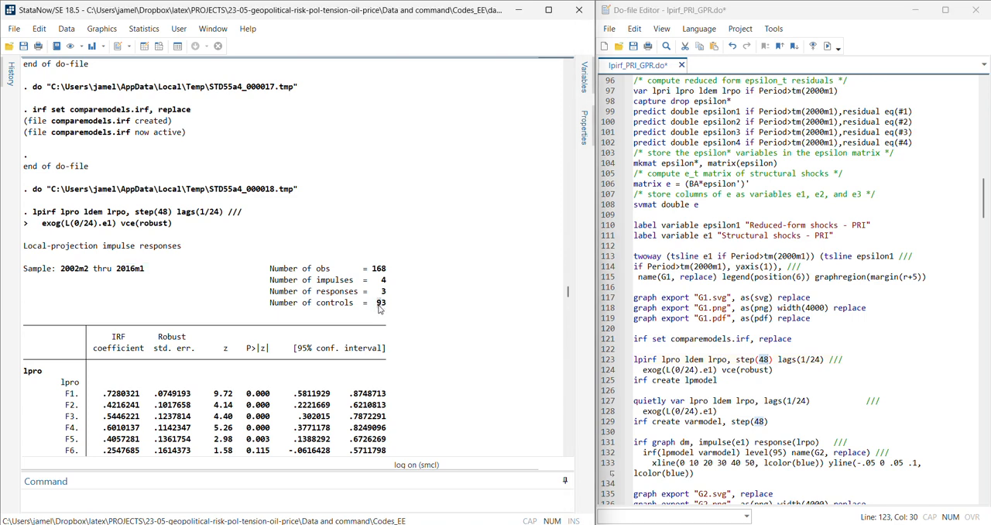
{"action": "double_click", "coordinate": [379, 307]}
{"action": "scroll", "coordinate": [412, 308], "scroll_direction": "down", "scroll_amount": 20}
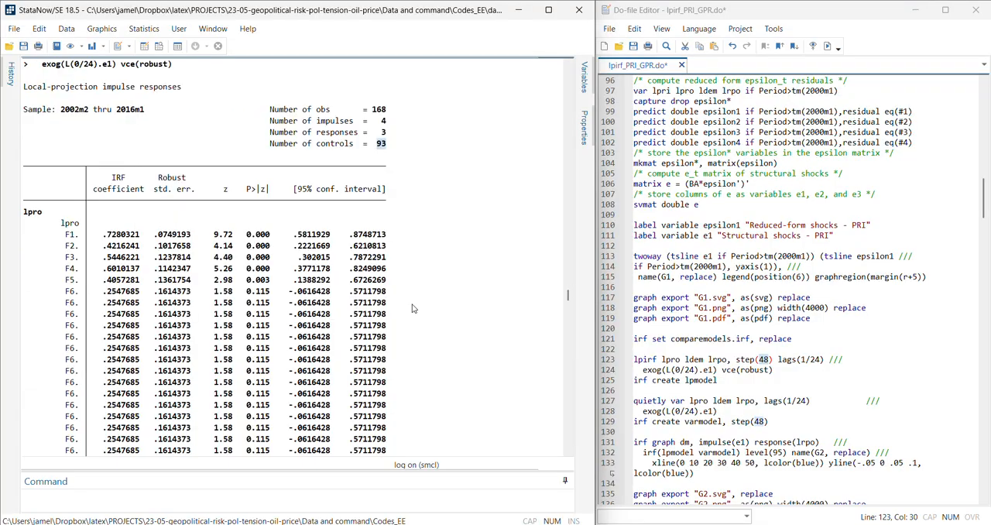
Review the notes below the lpirf coefficient table, checking the impulse list including e1, the responses and the controls
{"action": "scroll", "coordinate": [412, 308], "scroll_direction": "down", "scroll_amount": 20}
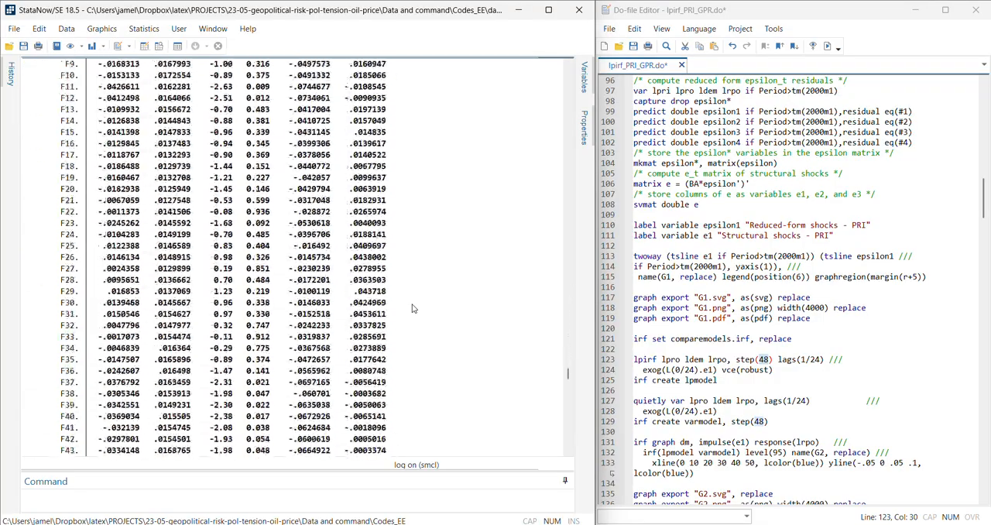
{"action": "scroll", "coordinate": [412, 308], "scroll_direction": "down", "scroll_amount": 8}
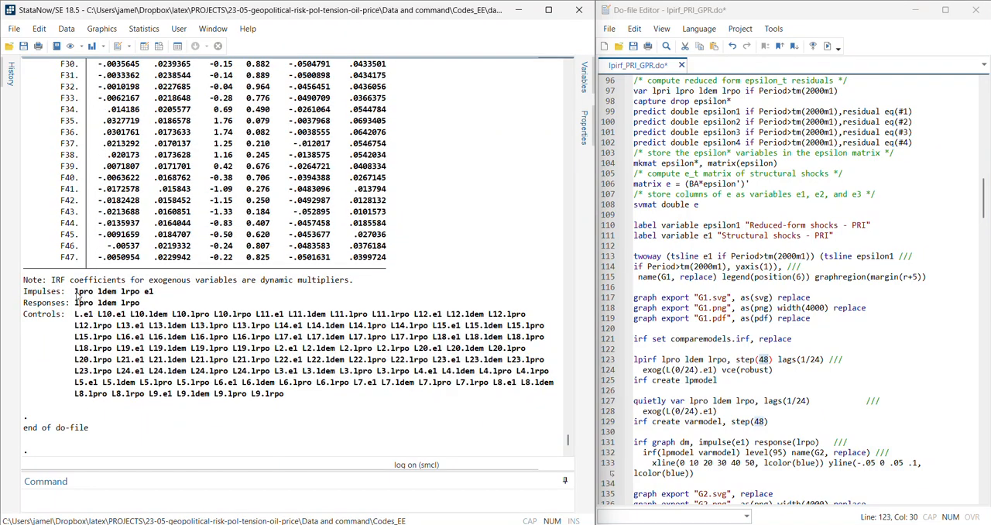
{"action": "left_click_drag", "start_coordinate": [76, 293], "coordinate": [148, 295]}
{"action": "left_click", "coordinate": [153, 295]}
{"action": "left_click", "coordinate": [737, 412]}
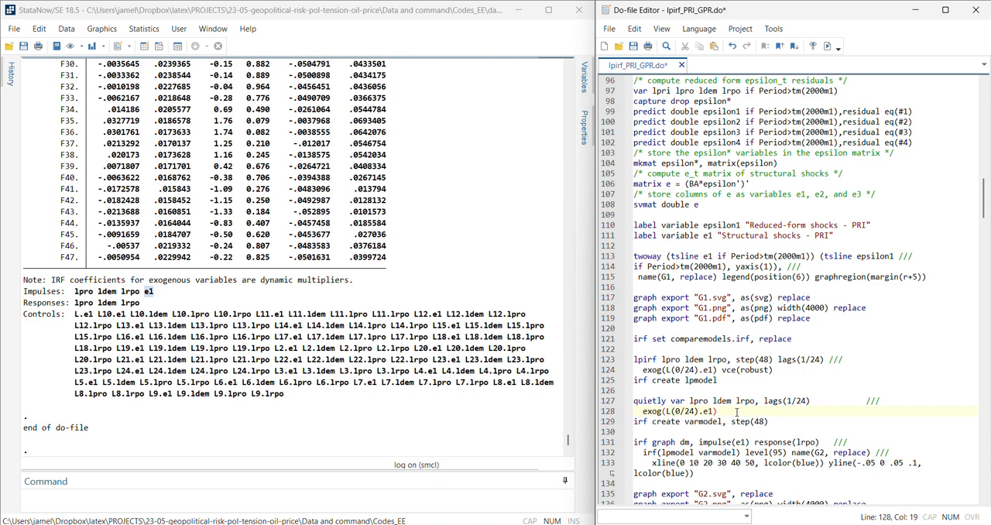
Locate the e1 impulse block in the lpirf table and compare it with the structural shocks in graph G1
{"action": "scroll", "coordinate": [314, 376], "scroll_direction": "up", "scroll_amount": 5}
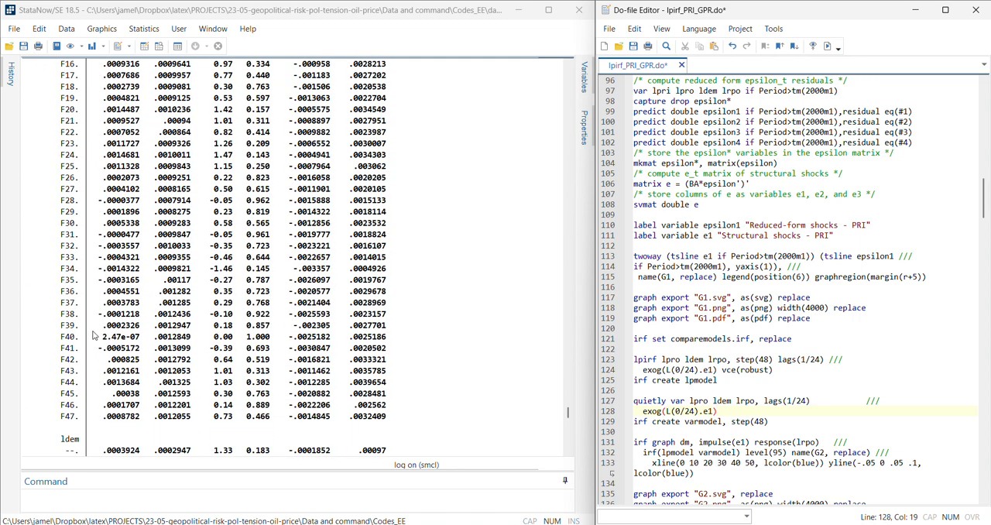
{"action": "scroll", "coordinate": [91, 335], "scroll_direction": "up", "scroll_amount": 10}
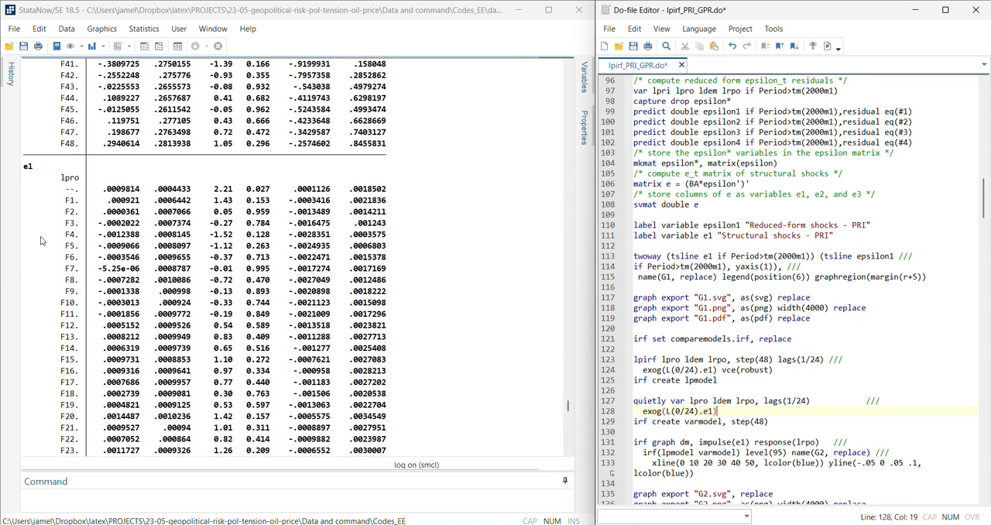
{"action": "left_click", "coordinate": [26, 171]}
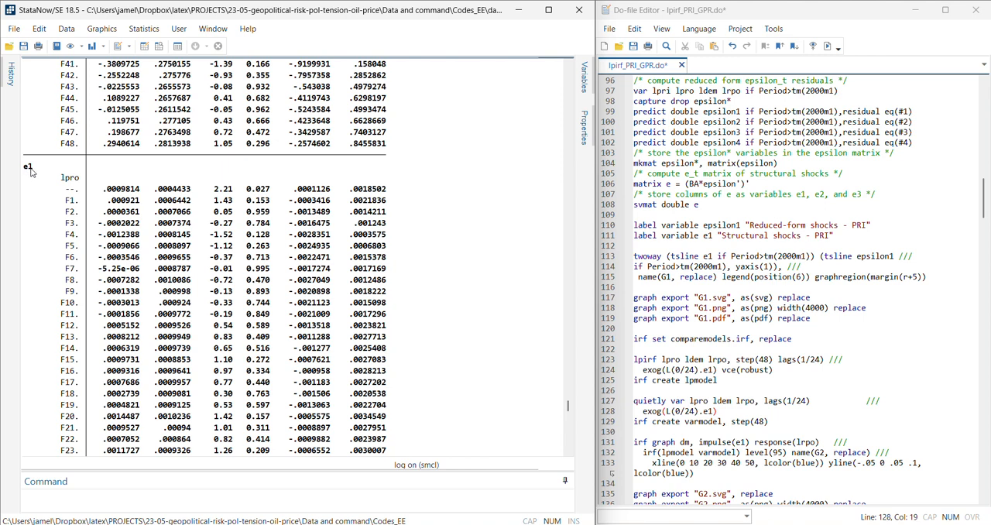
{"action": "left_click", "coordinate": [607, 524]}
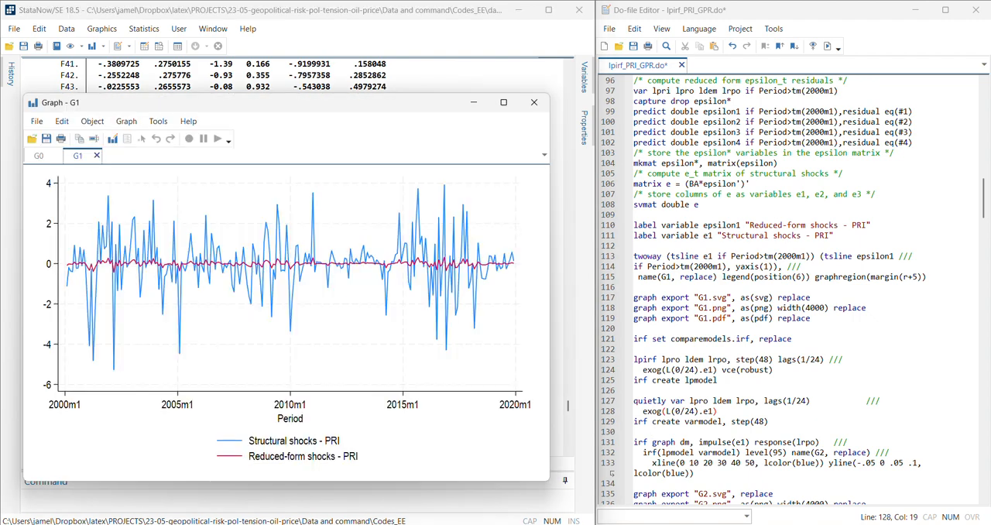
{"action": "left_click", "coordinate": [474, 102]}
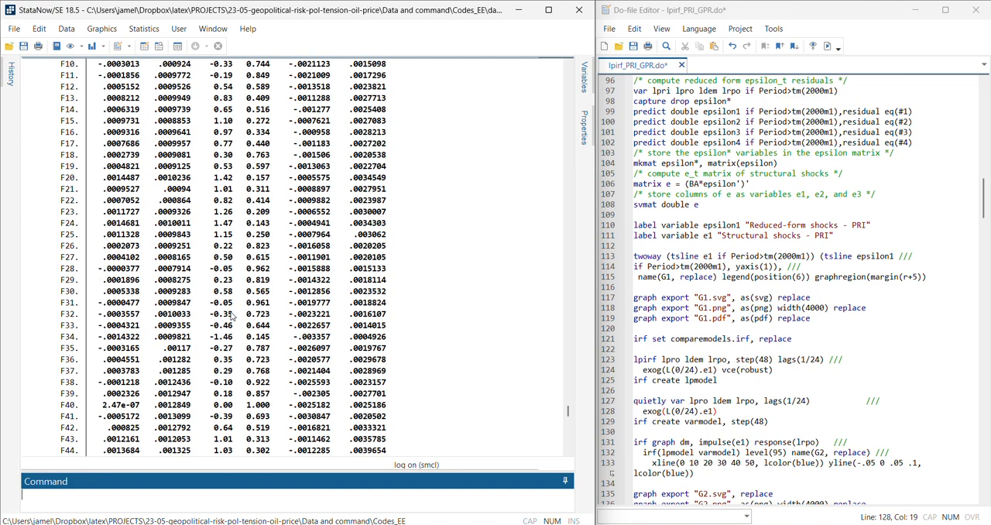
Examine the lrpo responses to the e1 shock in the lpirf table, focusing on horizons F15 to F24
{"action": "scroll", "coordinate": [230, 316], "scroll_direction": "down", "scroll_amount": 11}
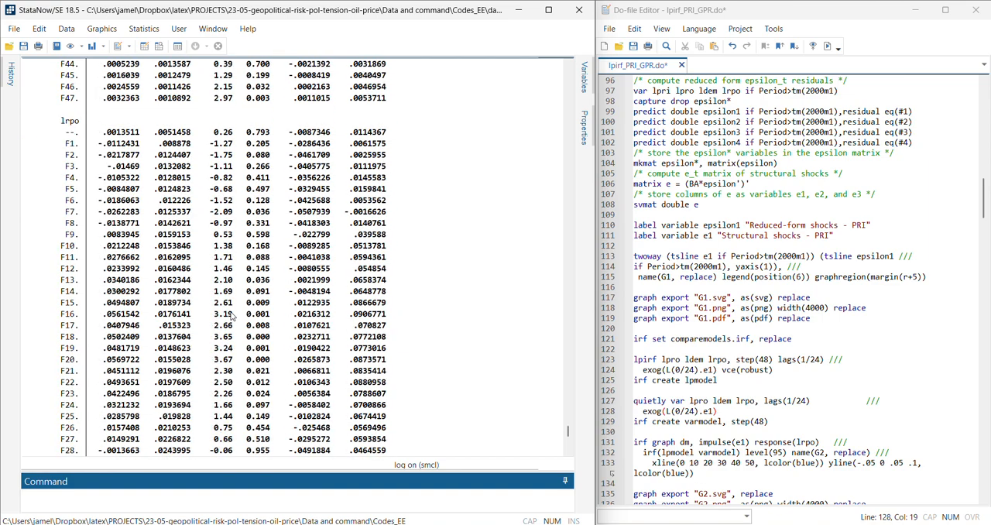
{"action": "left_click_drag", "start_coordinate": [62, 122], "coordinate": [77, 124]}
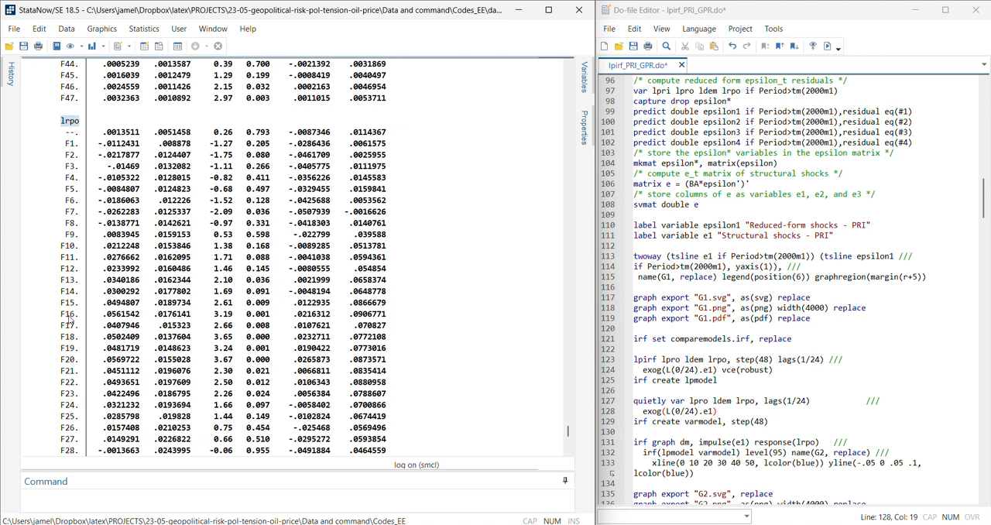
{"action": "left_click_drag", "start_coordinate": [73, 320], "coordinate": [196, 338]}
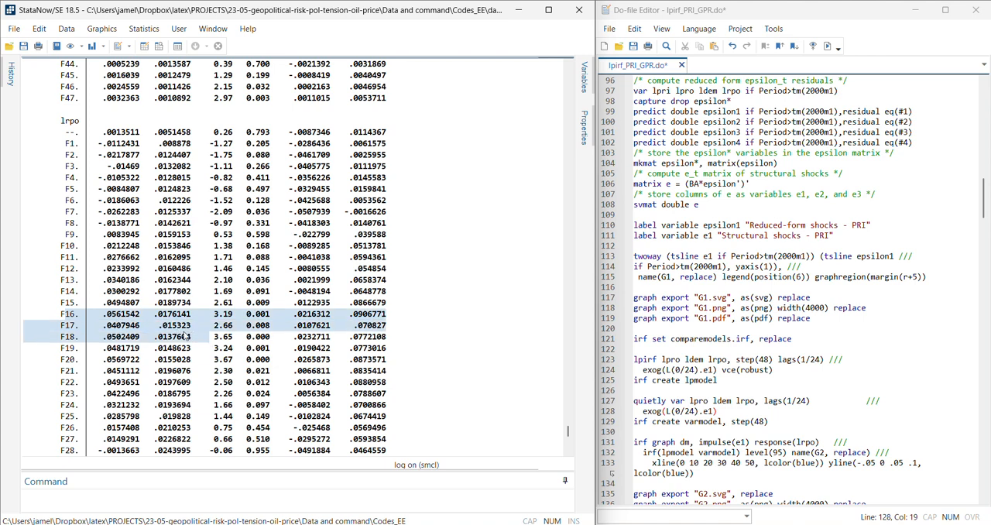
{"action": "left_click_drag", "start_coordinate": [60, 303], "coordinate": [396, 416]}
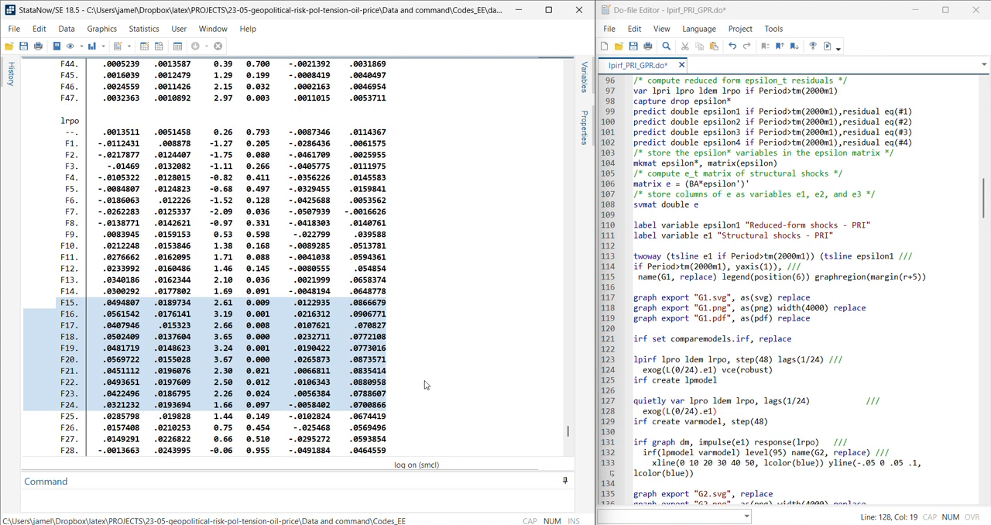
{"action": "scroll", "coordinate": [424, 385], "scroll_direction": "down", "scroll_amount": 11}
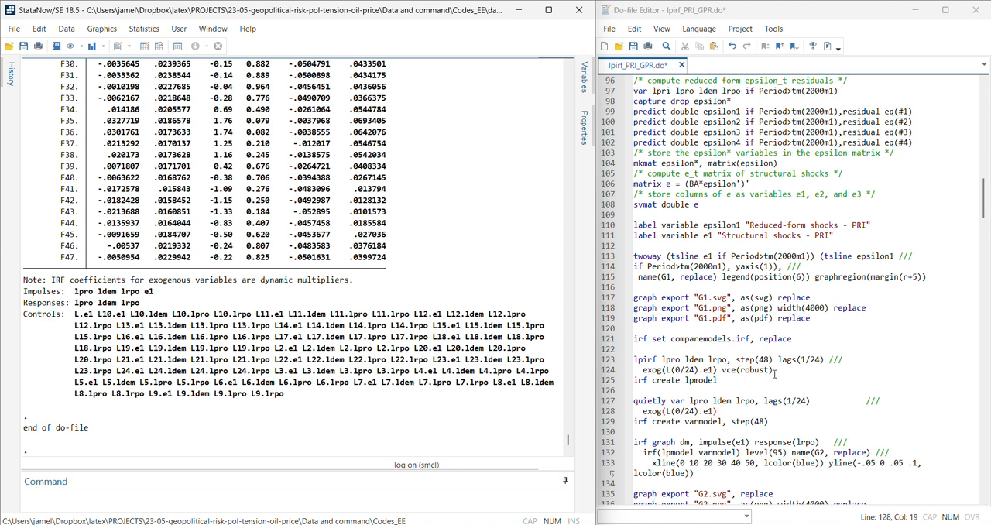
Remove the quietly prefix and its leftover space from the var command on line 127
{"action": "double_click", "coordinate": [660, 401]}
{"action": "key", "text": "BackSpace"}
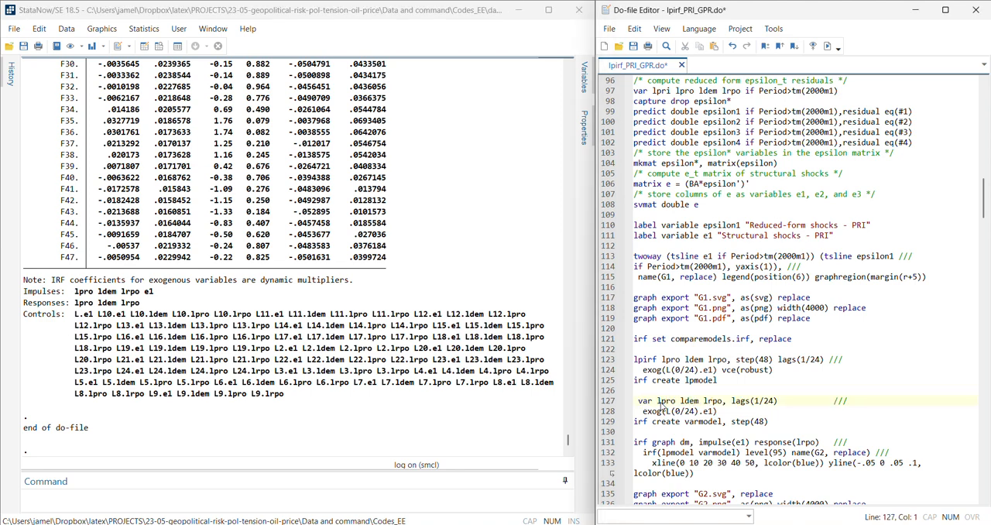
{"action": "key", "text": "Delete"}
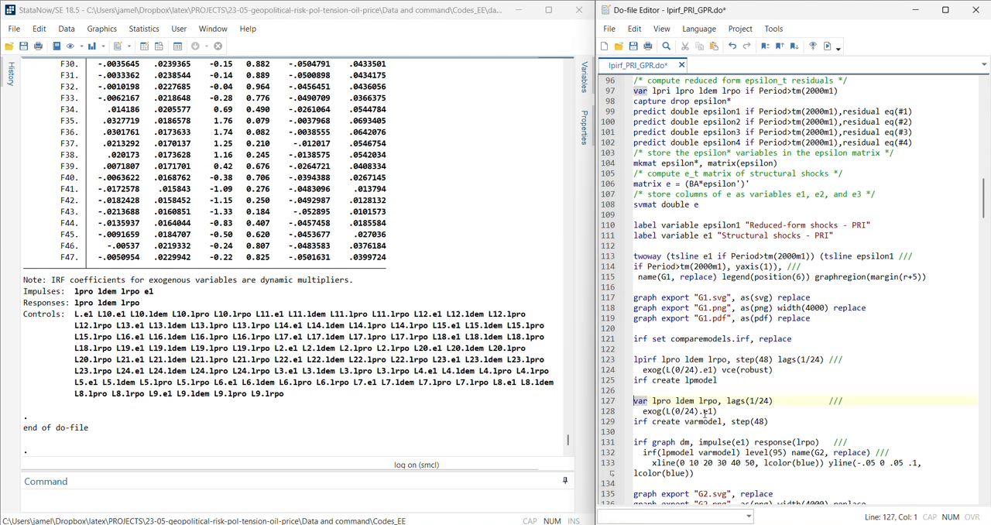
Run irf create lpmodel on line 125 to store the local projection results in comparemodels.irf
{"action": "left_click", "coordinate": [715, 411]}
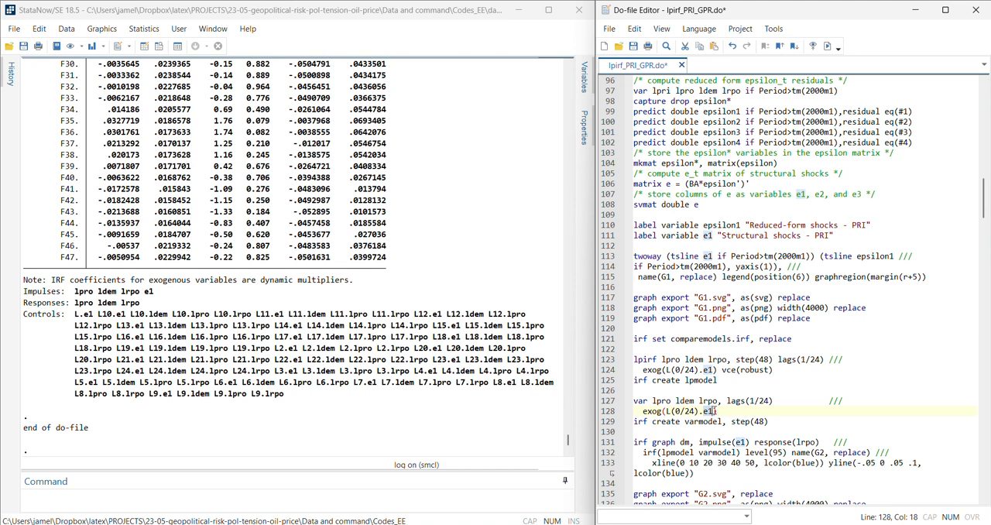
{"action": "double_click", "coordinate": [658, 359]}
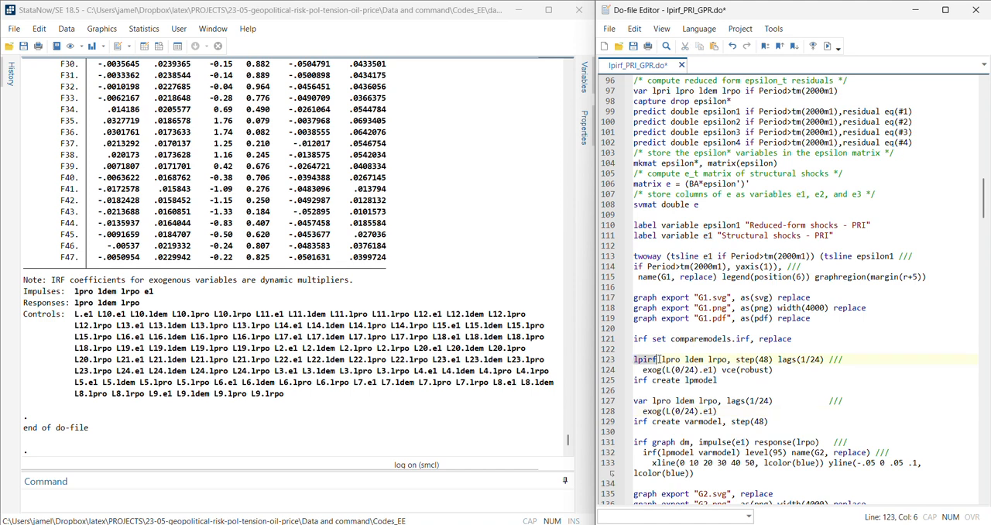
{"action": "left_click_drag", "start_coordinate": [658, 359], "coordinate": [717, 382]}
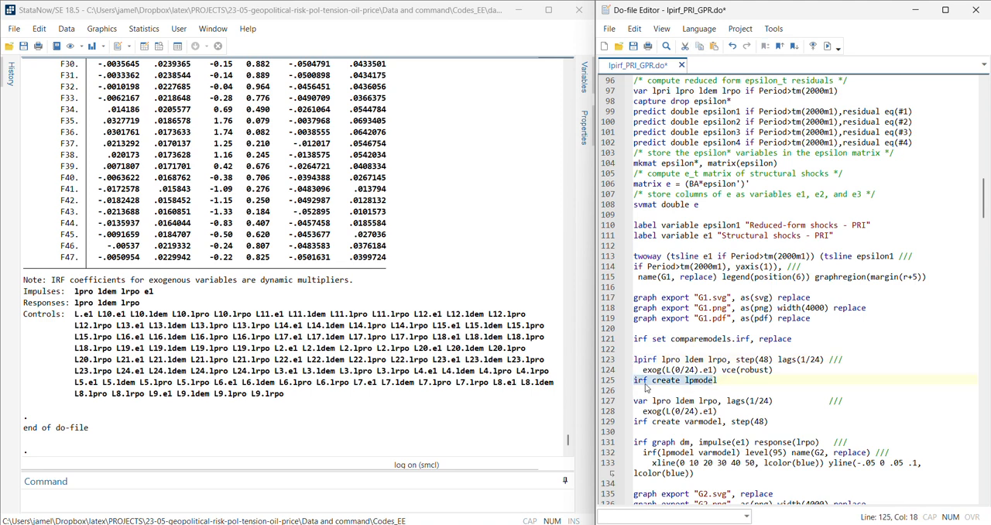
{"action": "left_click_drag", "start_coordinate": [718, 380], "coordinate": [630, 382]}
{"action": "left_click", "coordinate": [827, 47]}
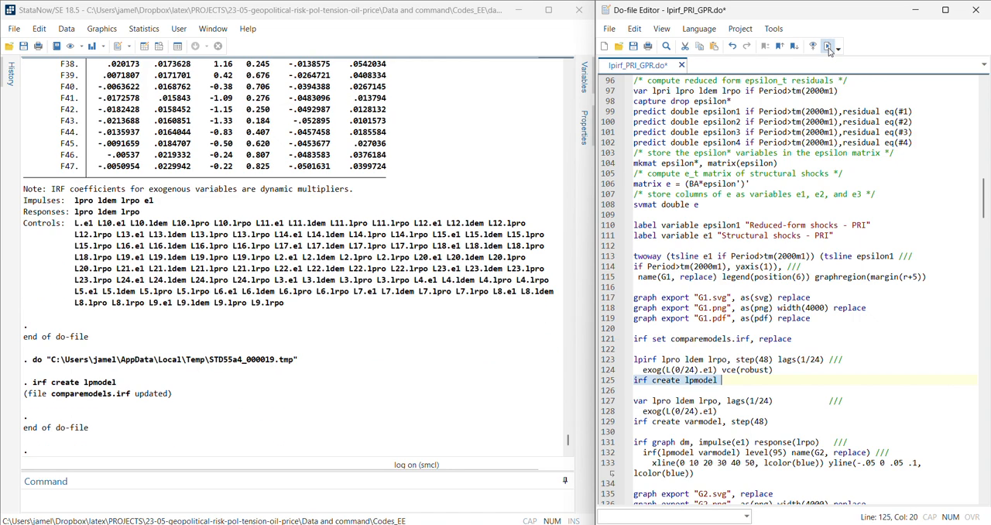
Run lines 127–129 to estimate the VAR with exog(L(0/24).e1) and create varmodel with step(48), and review the VAR output
{"action": "scroll", "coordinate": [775, 294], "scroll_direction": "down", "scroll_amount": 2}
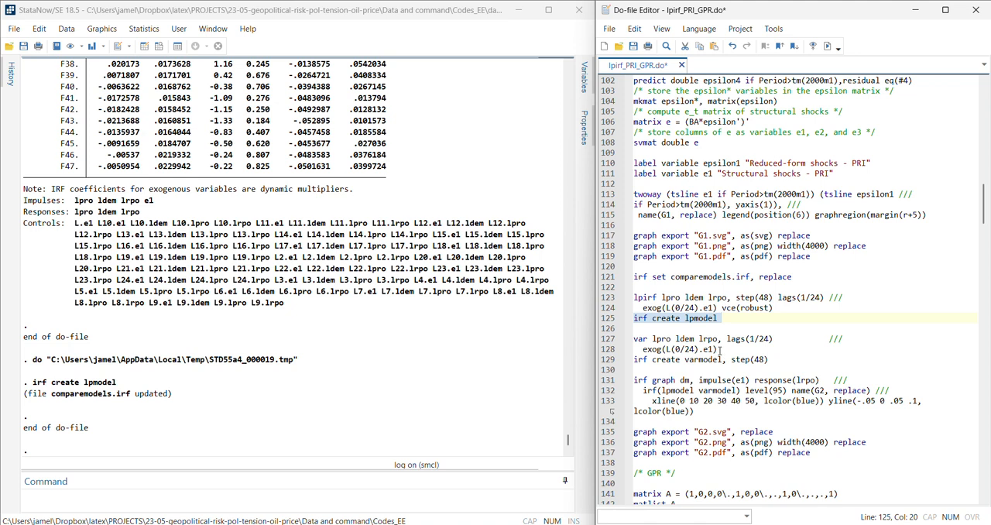
{"action": "left_click", "coordinate": [689, 349]}
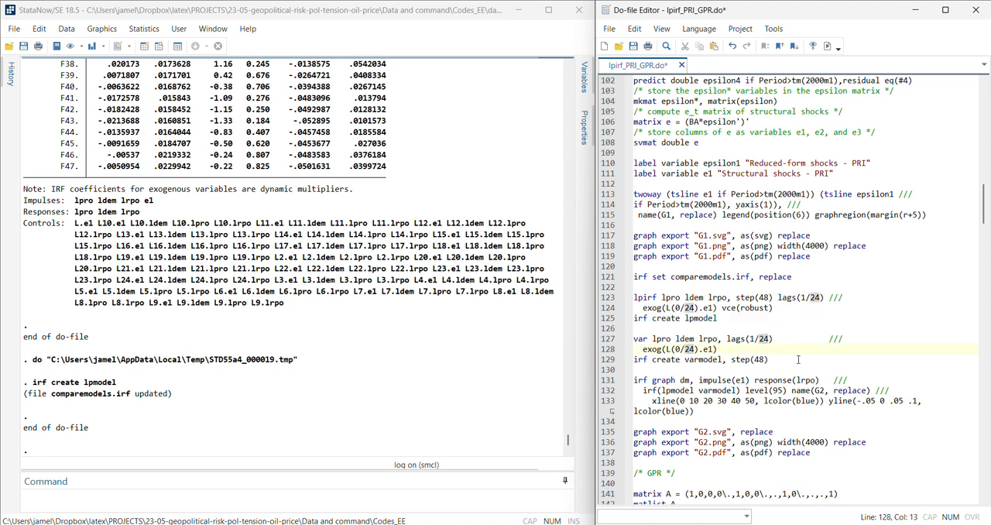
{"action": "left_click_drag", "start_coordinate": [767, 359], "coordinate": [629, 341]}
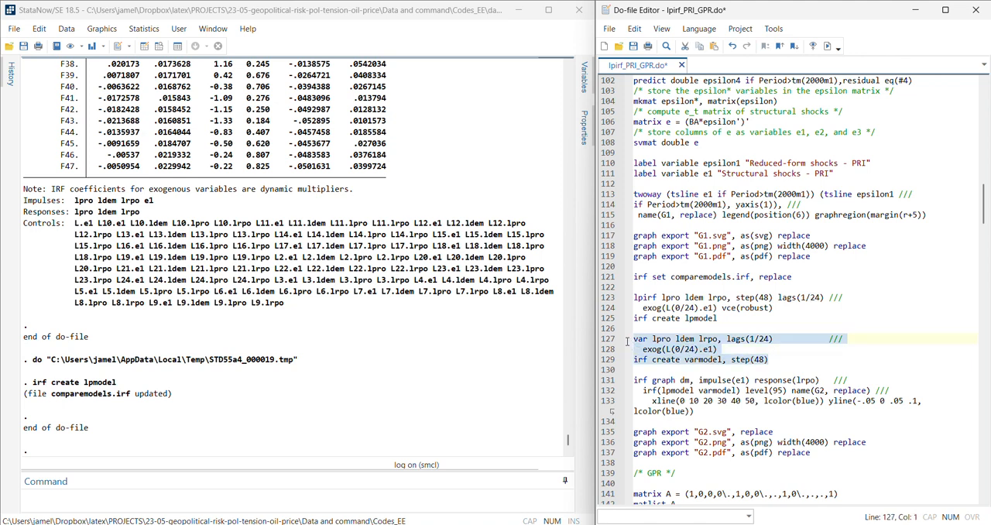
{"action": "left_click", "coordinate": [827, 48]}
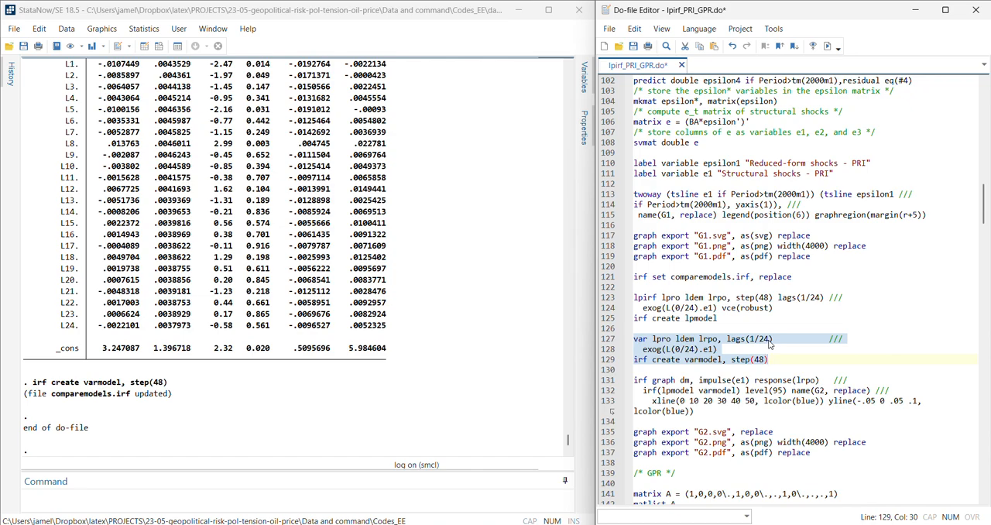
{"action": "key", "text": "ctrl+d"}
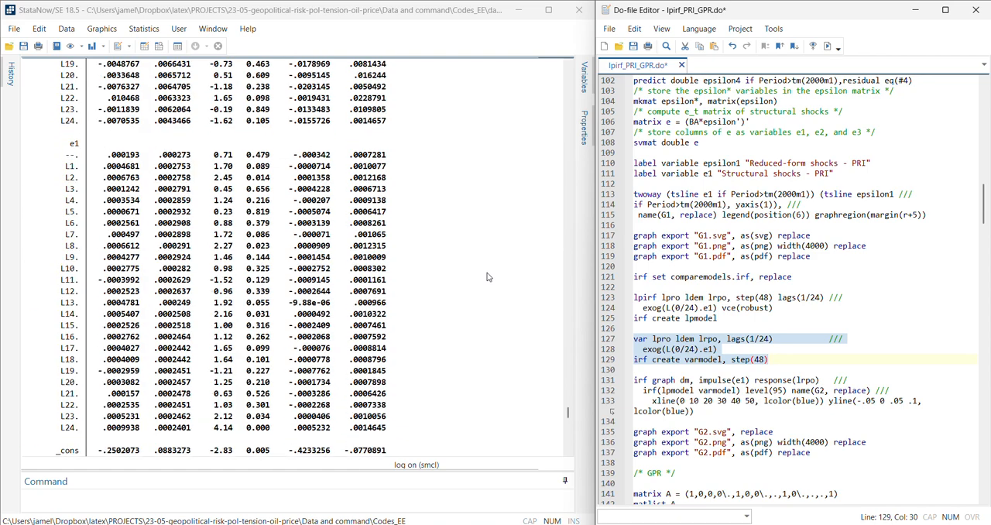
{"action": "scroll", "coordinate": [488, 277], "scroll_direction": "up", "scroll_amount": 20}
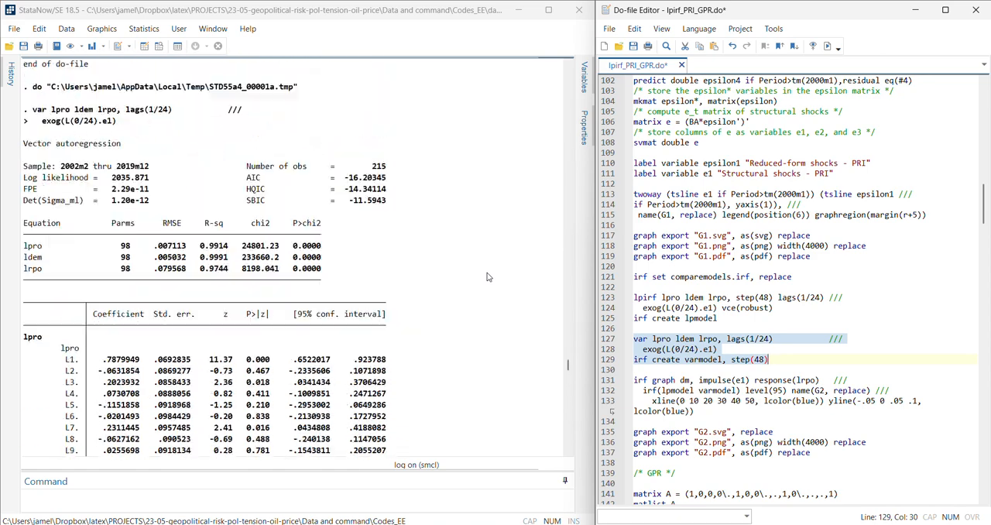
{"action": "scroll", "coordinate": [487, 277], "scroll_direction": "down", "scroll_amount": 1}
{"action": "scroll", "coordinate": [488, 277], "scroll_direction": "down", "scroll_amount": 20}
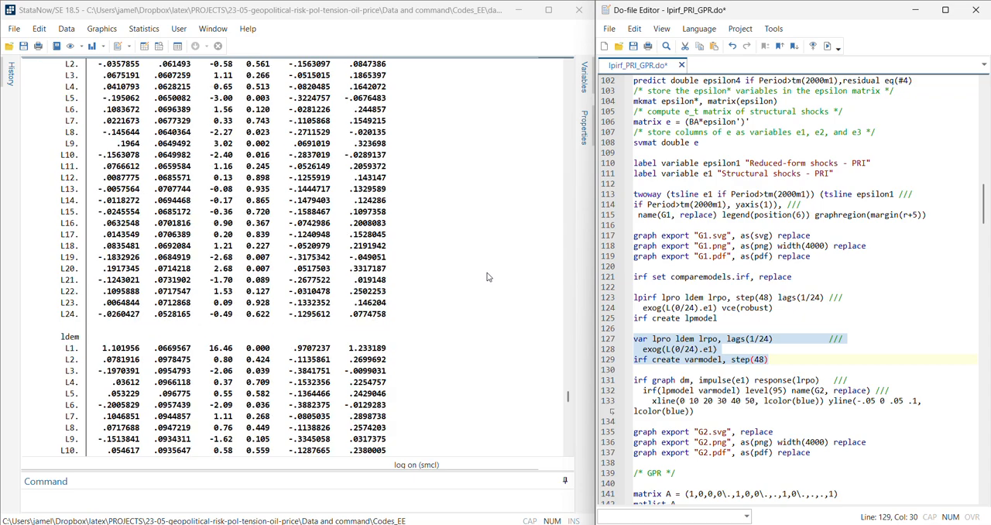
Examine the irf graph dm command on lines 131–133, including impulse(e1), response(lrpo), irf(lpmodel varmodel), level(95) and name(G2, replace)
{"action": "left_click", "coordinate": [705, 411]}
{"action": "left_click_drag", "start_coordinate": [706, 412], "coordinate": [664, 390]}
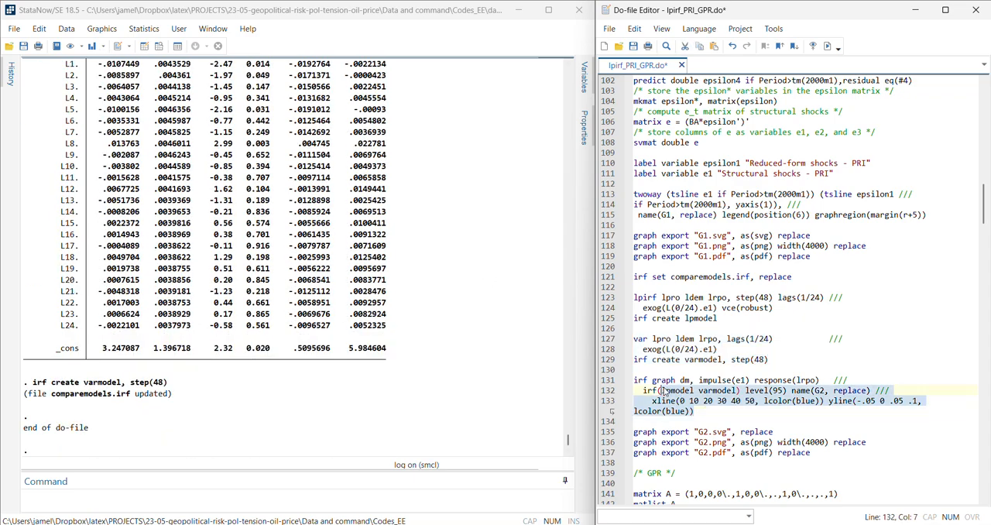
{"action": "left_click", "coordinate": [660, 379]}
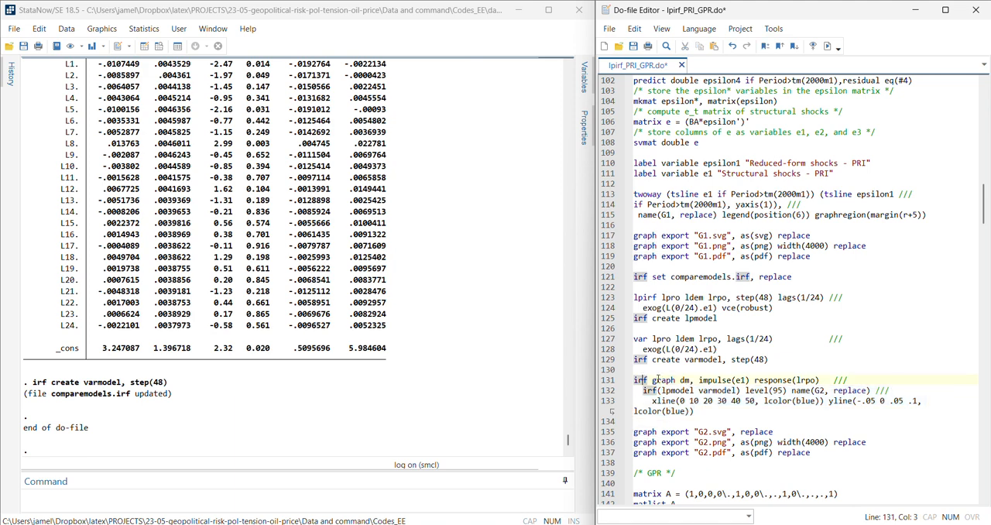
{"action": "left_click", "coordinate": [680, 381]}
{"action": "left_click", "coordinate": [685, 380]}
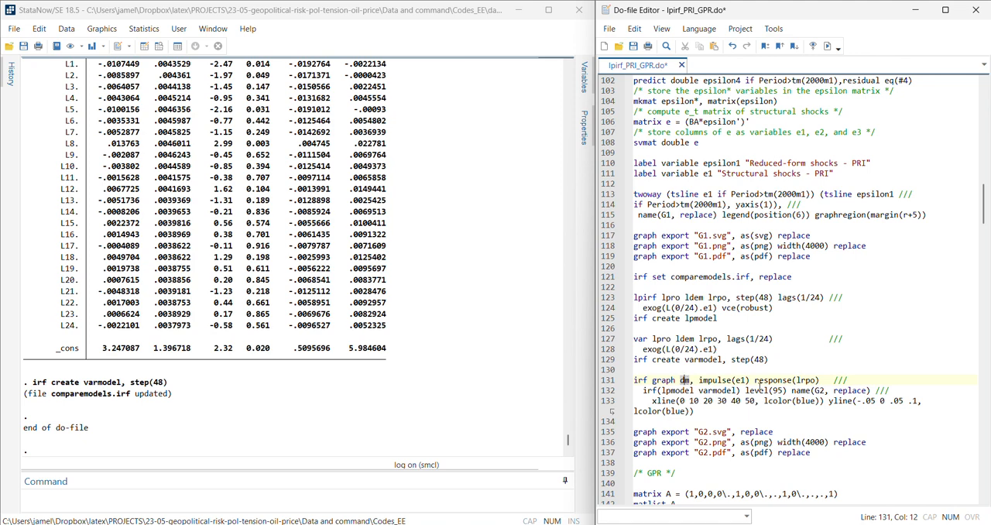
{"action": "double_click", "coordinate": [743, 381]}
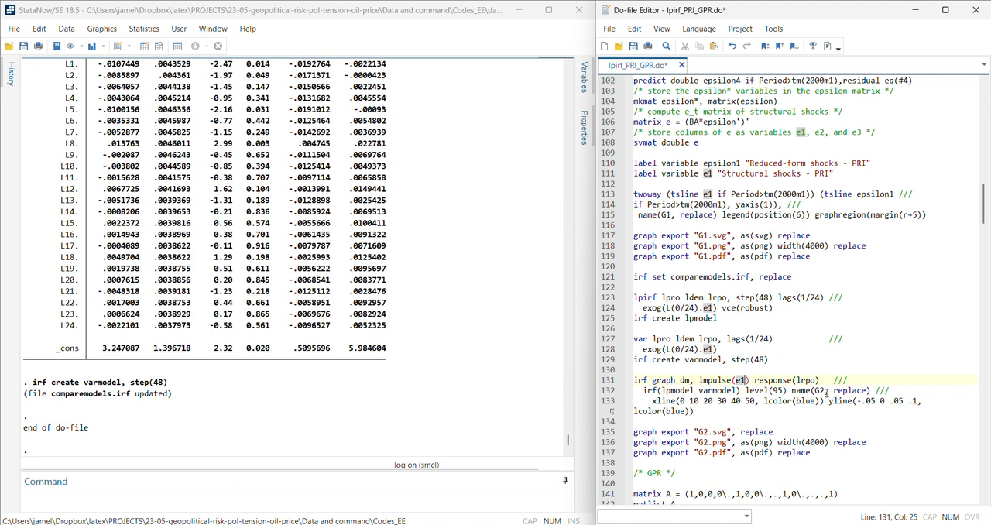
{"action": "double_click", "coordinate": [809, 381]}
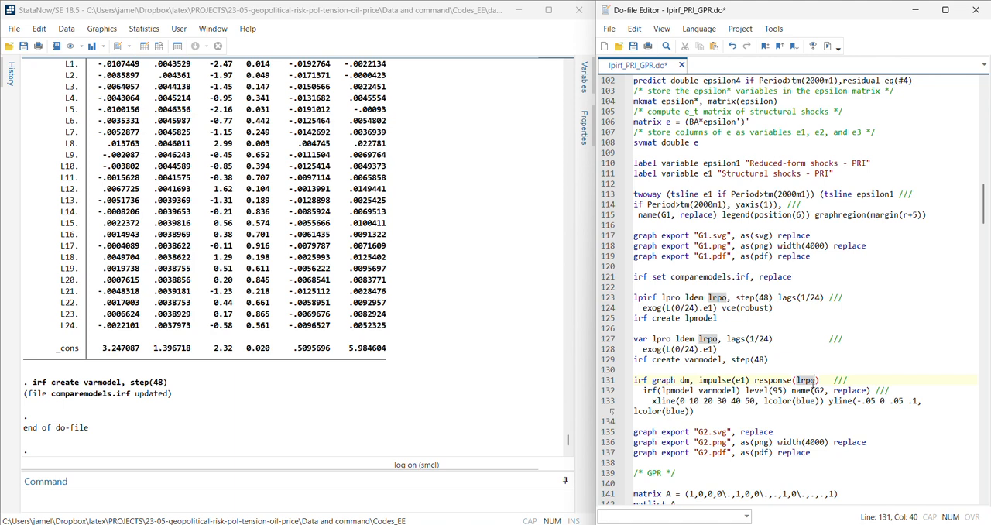
{"action": "double_click", "coordinate": [677, 392]}
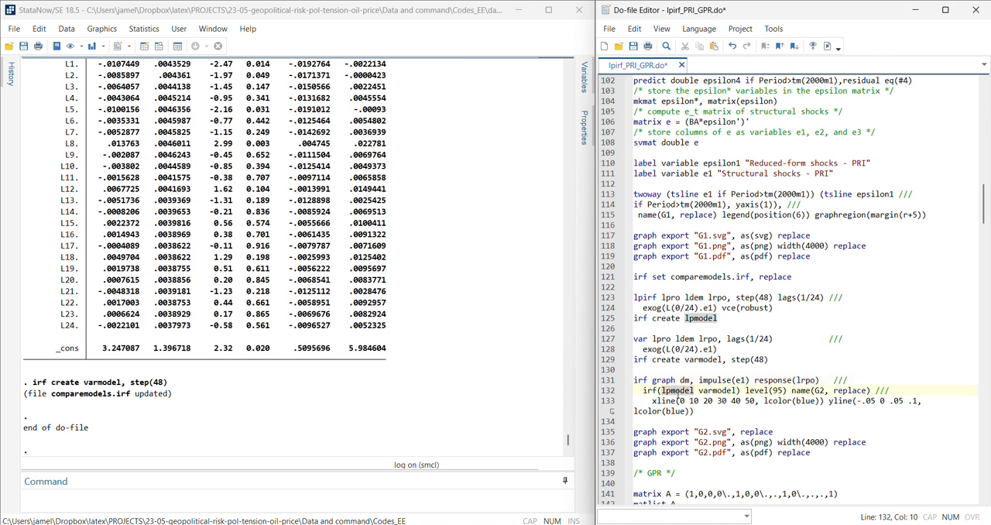
{"action": "double_click", "coordinate": [711, 391]}
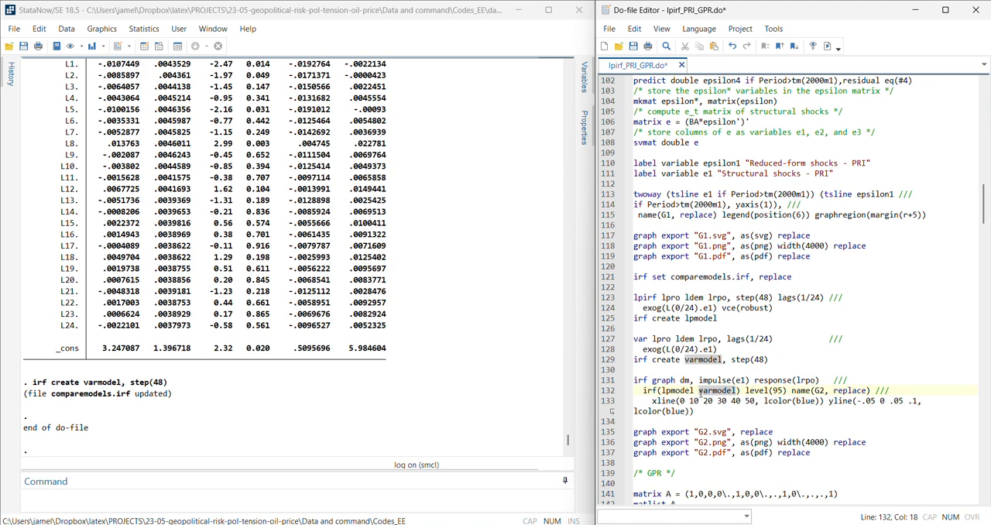
{"action": "double_click", "coordinate": [677, 391]}
{"action": "double_click", "coordinate": [717, 392]}
{"action": "left_click", "coordinate": [779, 391]}
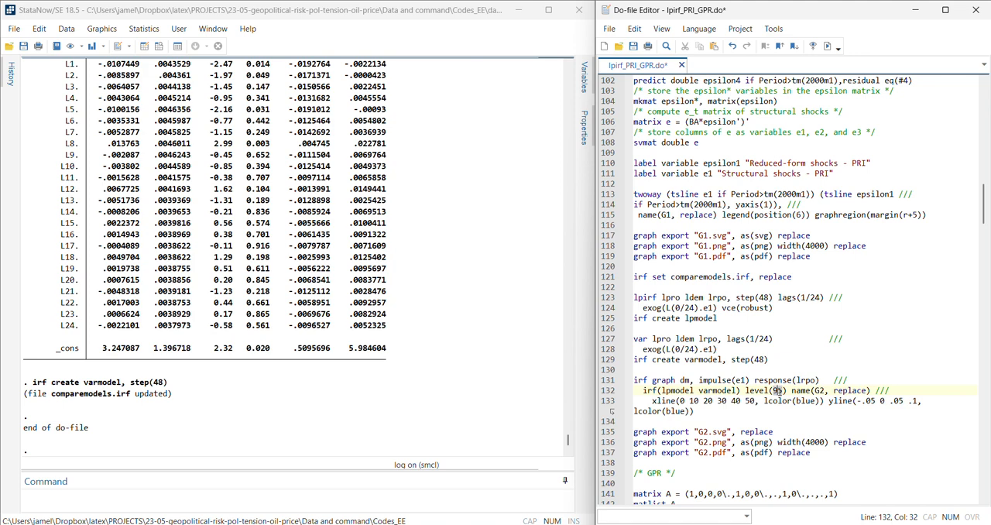
{"action": "left_click", "coordinate": [825, 390]}
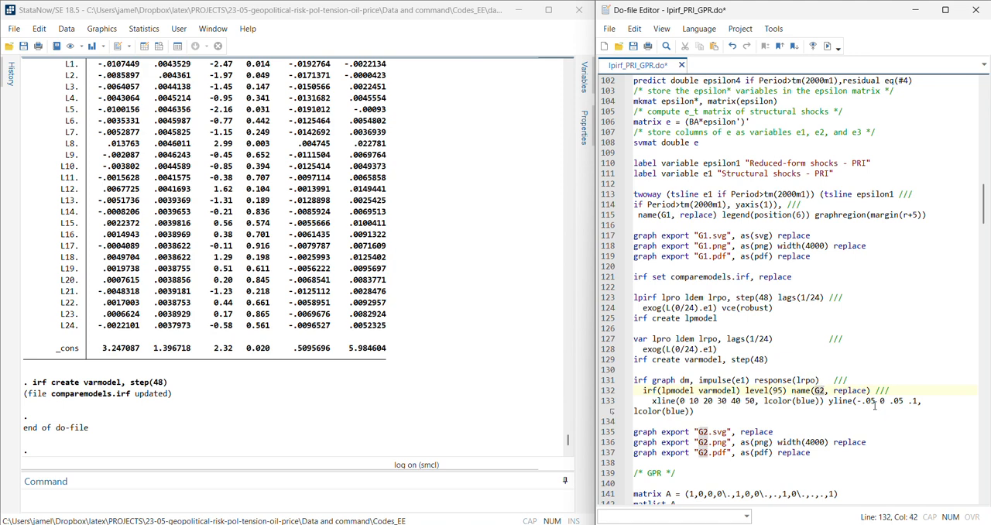
{"action": "left_click", "coordinate": [861, 391]}
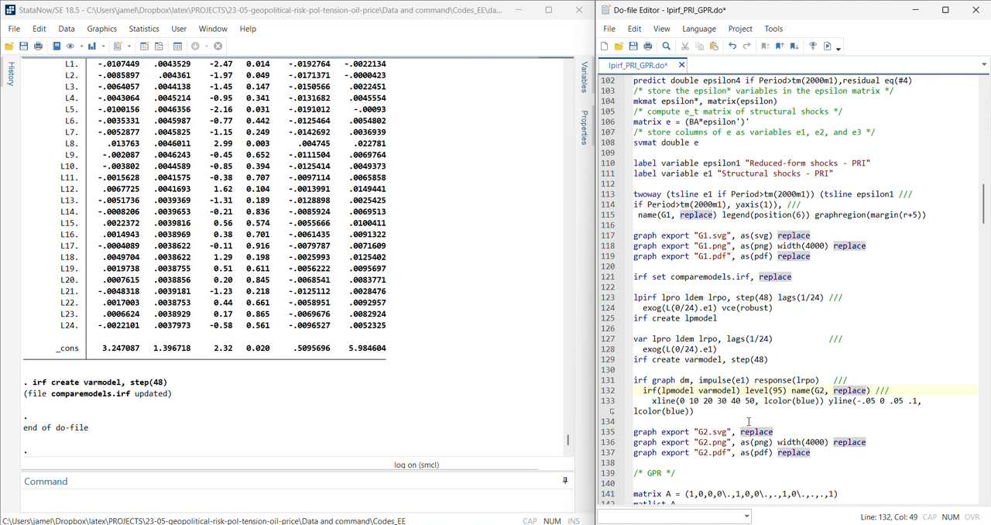
Run lines 131–133 to graph the lrpo dynamic multipliers to e1 for lpmodel and varmodel as G2
{"action": "left_click", "coordinate": [695, 411]}
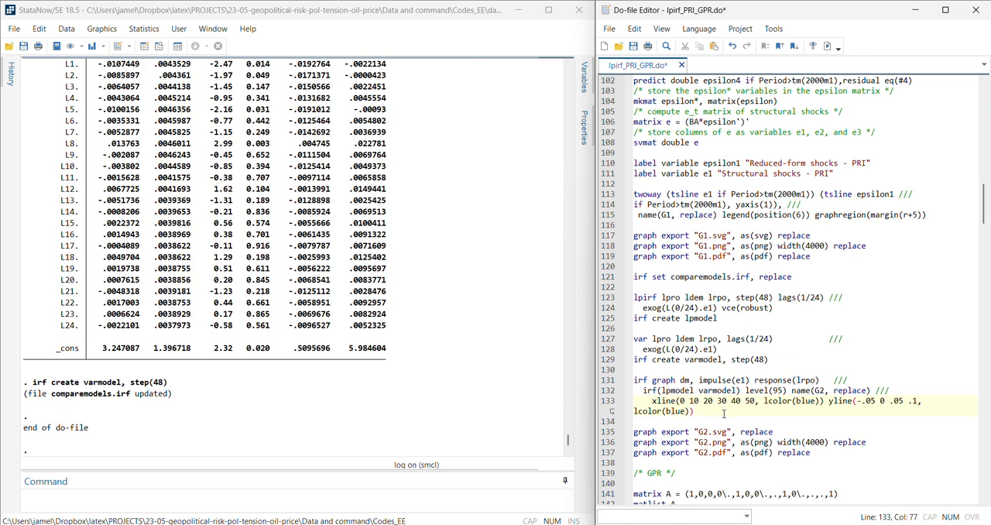
{"action": "left_click_drag", "start_coordinate": [705, 409], "coordinate": [616, 377]}
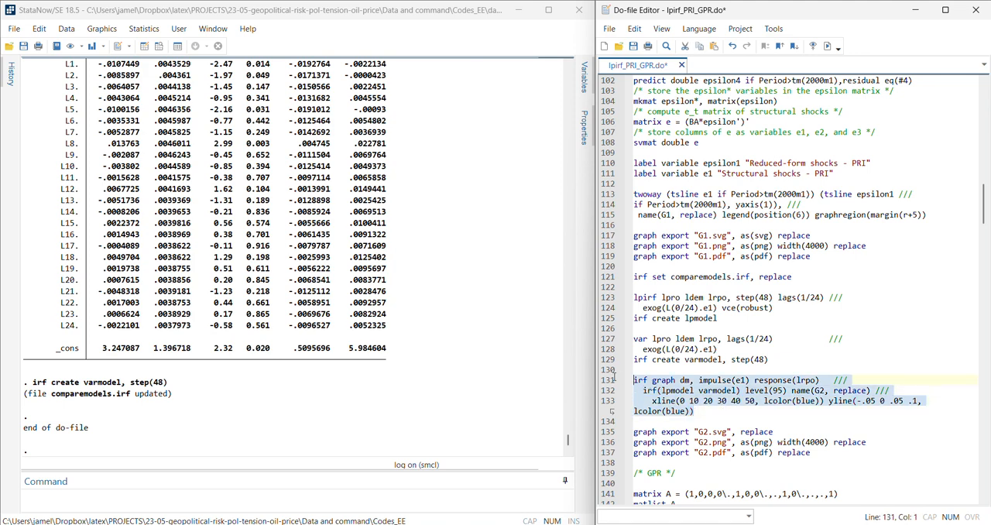
{"action": "left_click", "coordinate": [827, 48]}
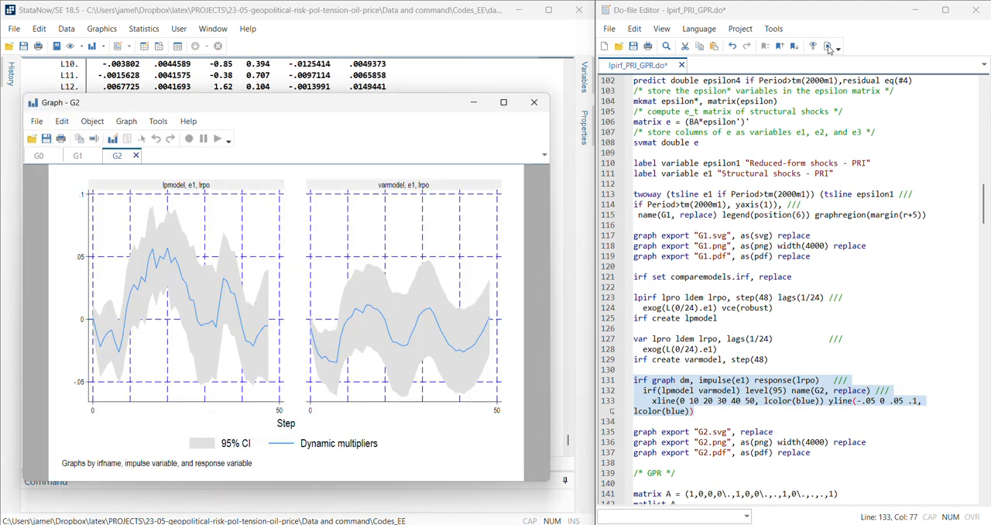
Switch to the ScienceDirect article in the browser and compare the G2 graph with Fig. 4, the dynamic multipliers for PRI shocks
{"action": "left_click", "coordinate": [495, 524]}
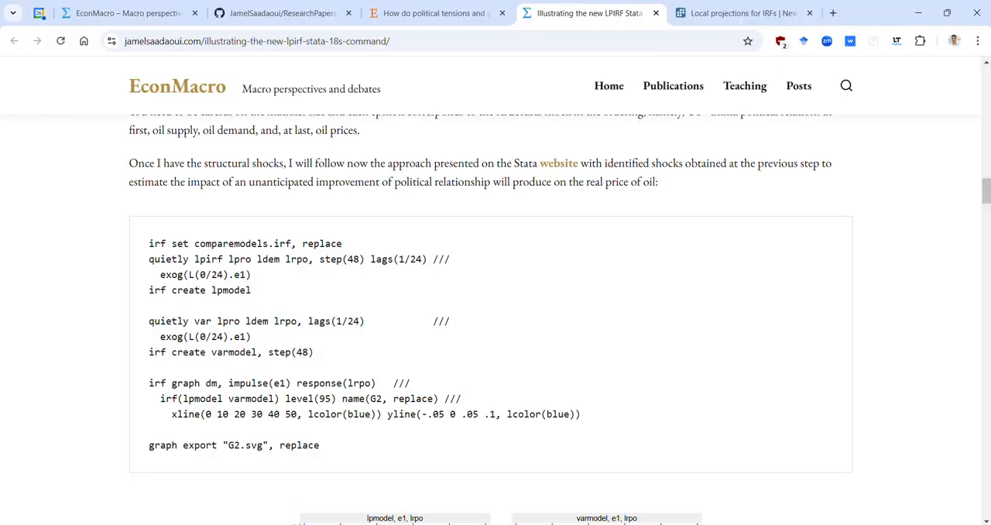
{"action": "left_click", "coordinate": [379, 9]}
{"action": "scroll", "coordinate": [631, 262], "scroll_direction": "down", "scroll_amount": 3}
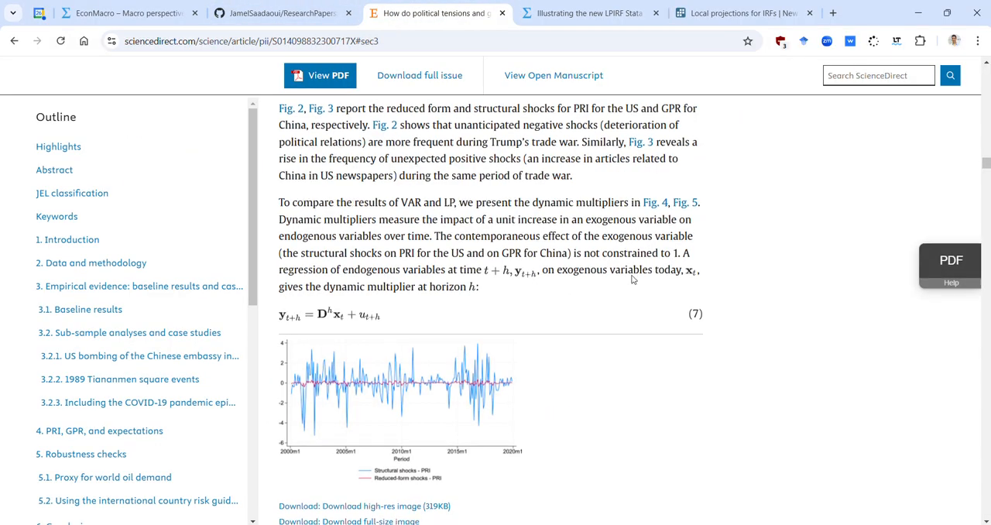
{"action": "scroll", "coordinate": [631, 262], "scroll_direction": "down", "scroll_amount": 15}
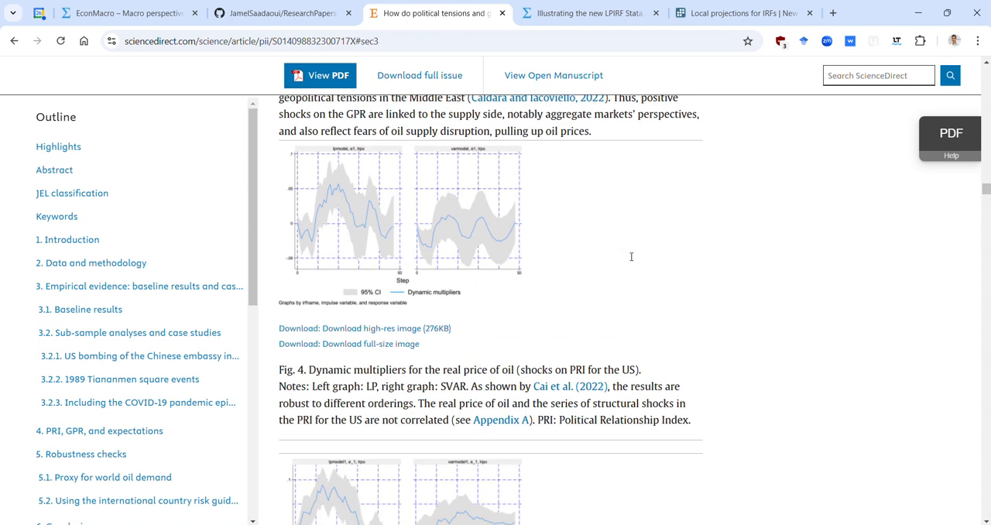
{"action": "scroll", "coordinate": [605, 282], "scroll_direction": "up", "scroll_amount": 2}
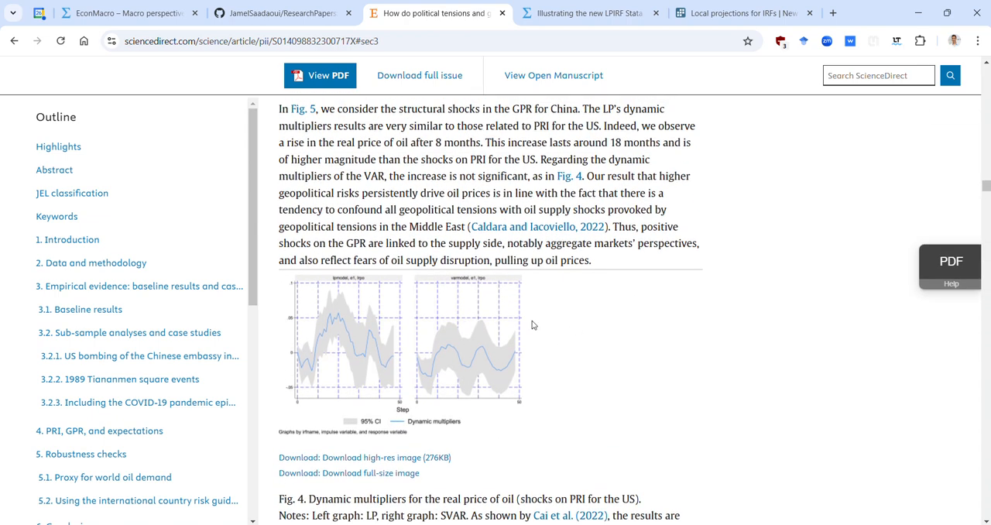
Return to Stata, review graph G2 and the irf graph command in the results, and close the graph window
{"action": "key", "text": "alt+Tab"}
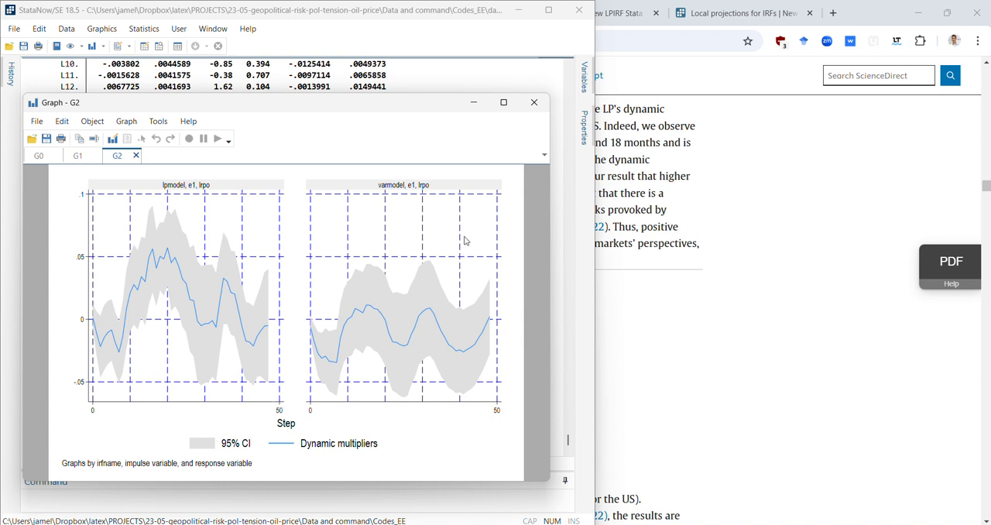
{"action": "left_click", "coordinate": [474, 104]}
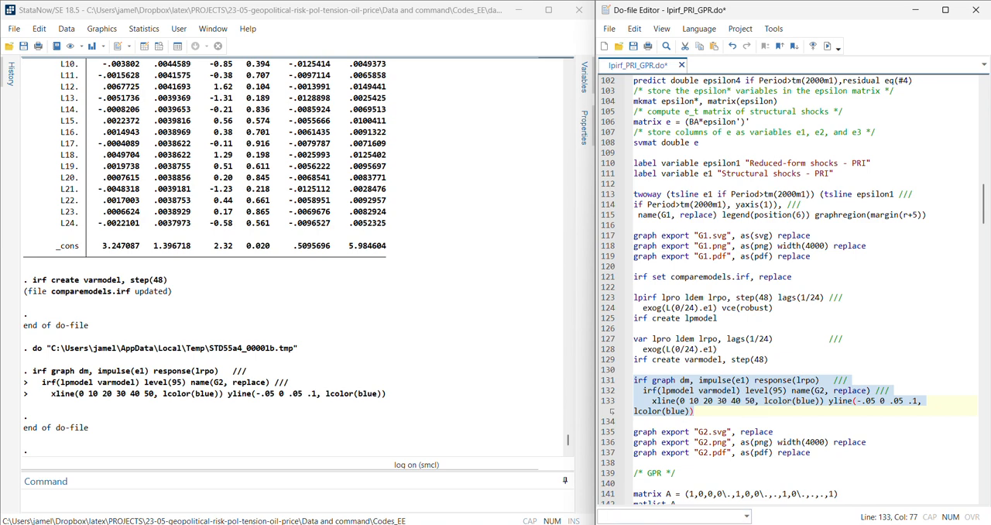
{"action": "left_click", "coordinate": [613, 524]}
{"action": "key", "text": "alt+Tab"}
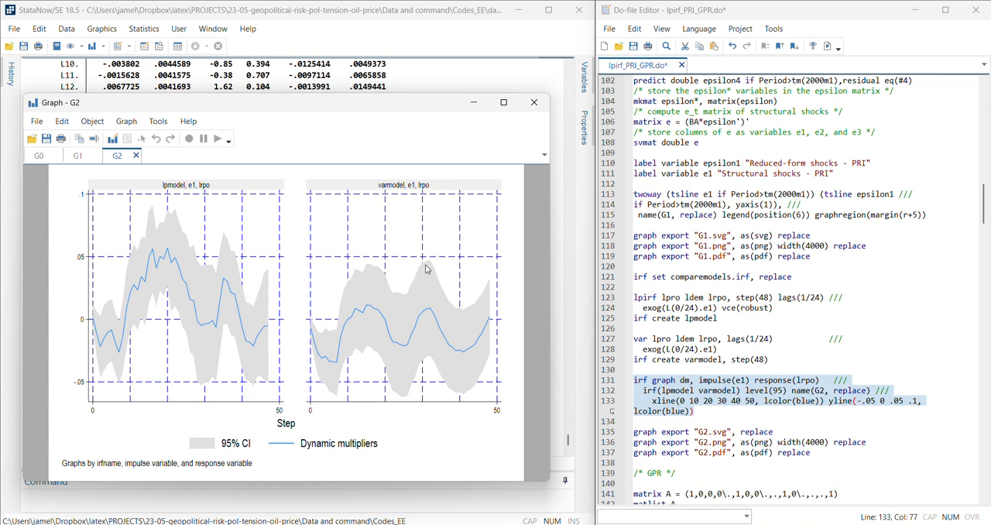
{"action": "left_click", "coordinate": [535, 108]}
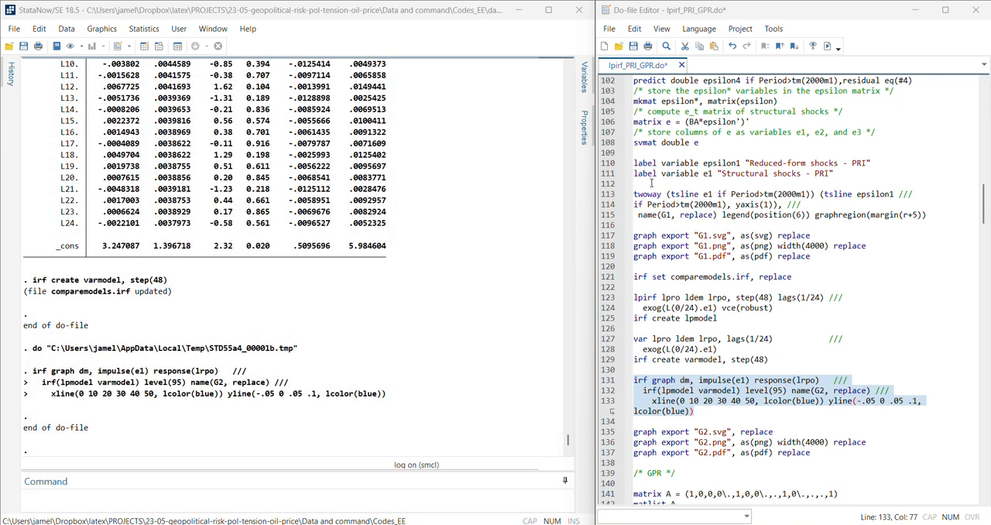
Save lpirf_PRI_GPR.do, check the log file name near its beginning, and run the entire do-file from line 1
{"action": "left_click_drag", "start_coordinate": [833, 455], "coordinate": [623, 431]}
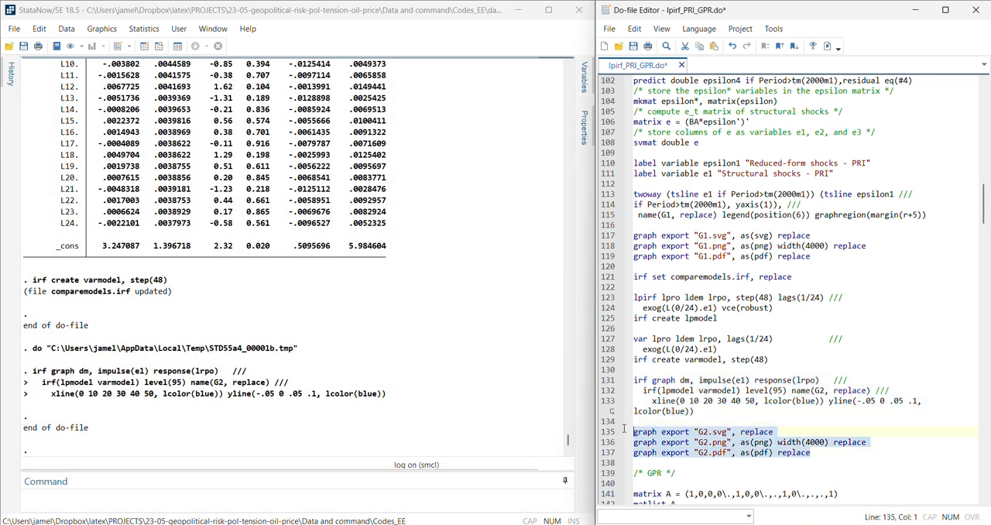
{"action": "left_click", "coordinate": [633, 46]}
{"action": "left_click_drag", "start_coordinate": [985, 205], "coordinate": [976, 81]}
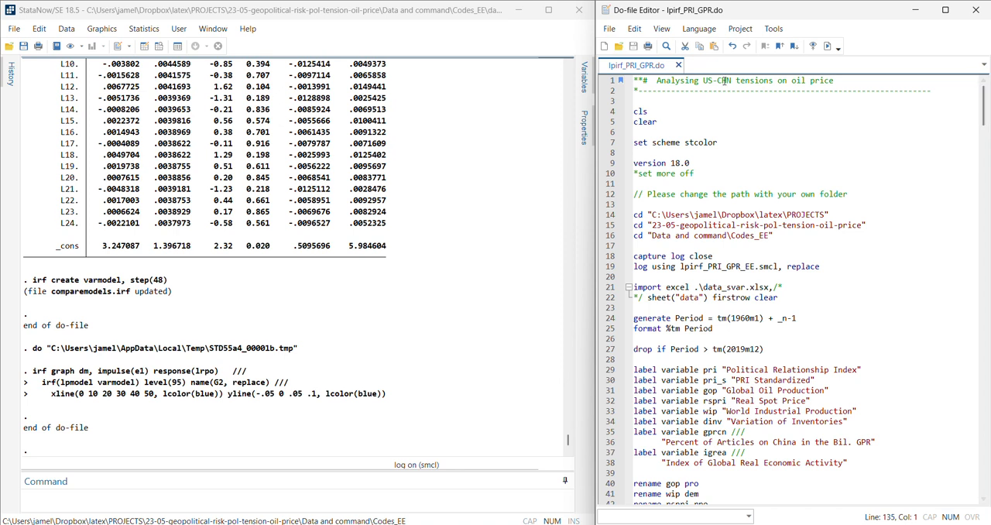
{"action": "left_click", "coordinate": [635, 81]}
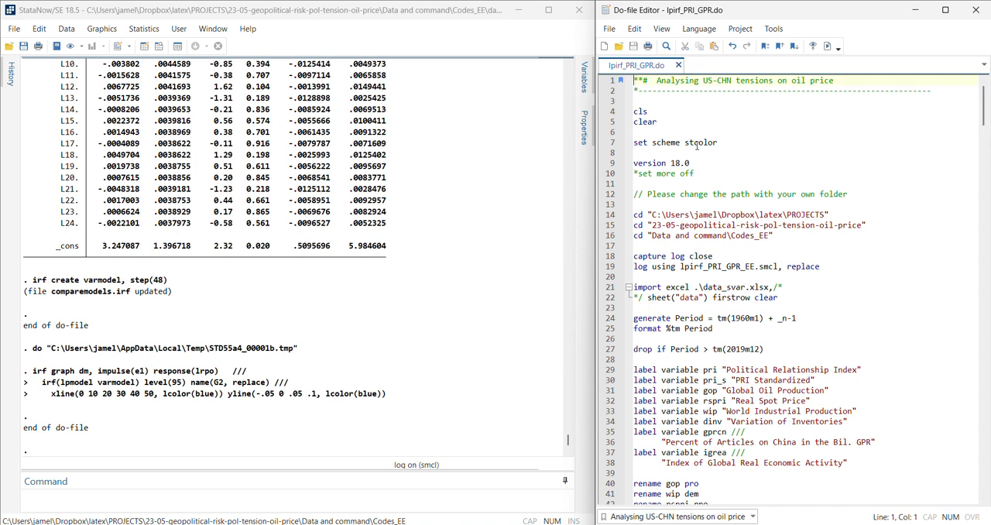
{"action": "double_click", "coordinate": [745, 266]}
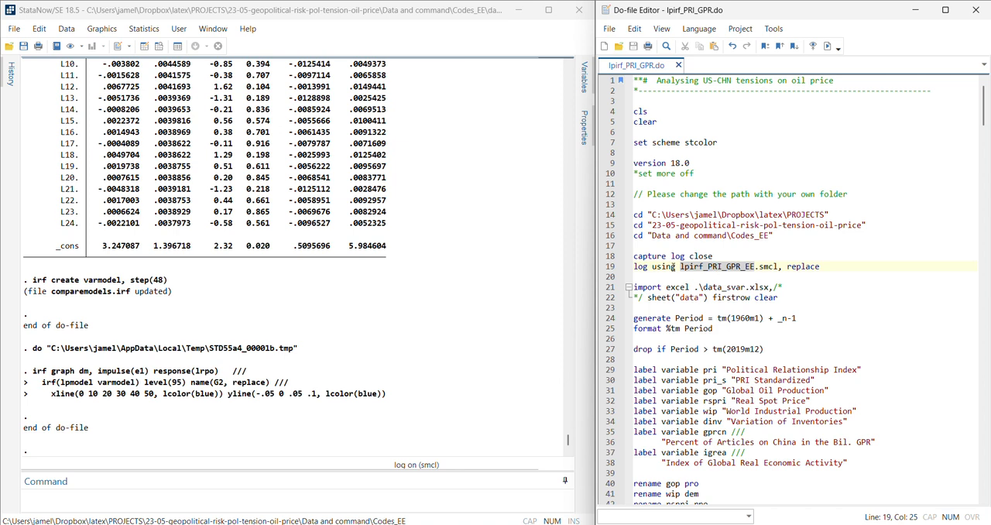
{"action": "left_click", "coordinate": [681, 269]}
{"action": "left_click", "coordinate": [635, 80]}
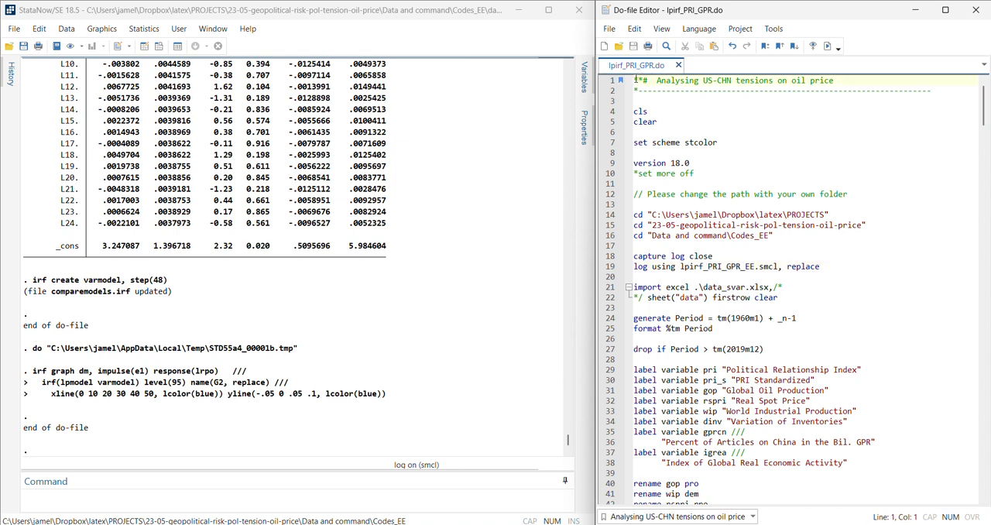
{"action": "left_click", "coordinate": [827, 48]}
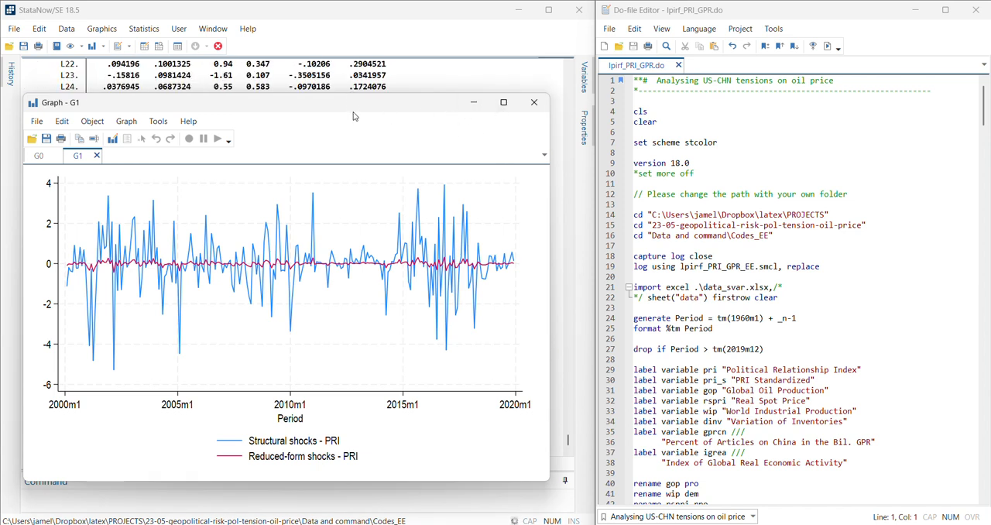
Shrink the graph window and reposition it so the running output underneath can be read
{"action": "left_click_drag", "start_coordinate": [352, 96], "coordinate": [363, 213]}
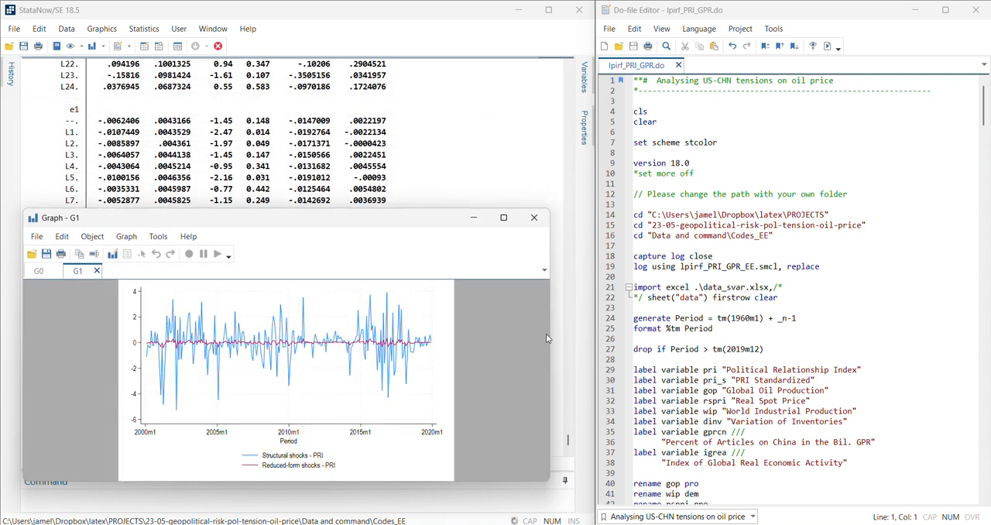
{"action": "left_click_drag", "start_coordinate": [553, 332], "coordinate": [464, 332]}
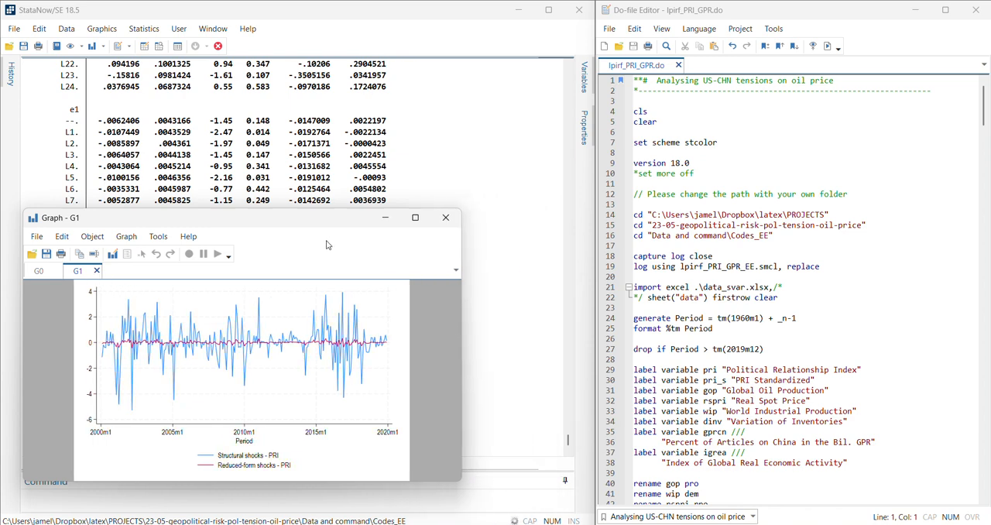
{"action": "left_click_drag", "start_coordinate": [309, 221], "coordinate": [370, 90]}
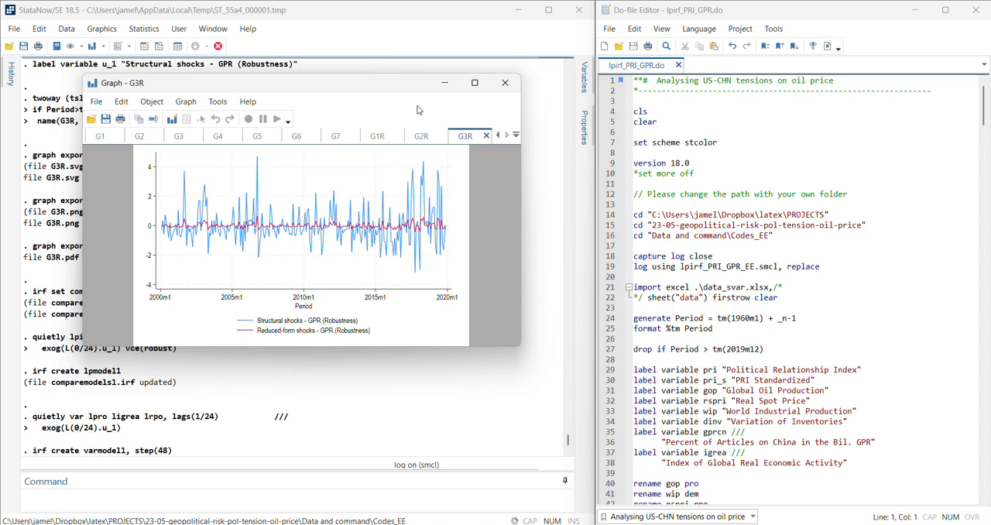
Look through the do-file's GPR robustness and Expectations sections, down to the tvgc commands and final save, while the script runs
{"action": "scroll", "coordinate": [853, 316], "scroll_direction": "down", "scroll_amount": 6}
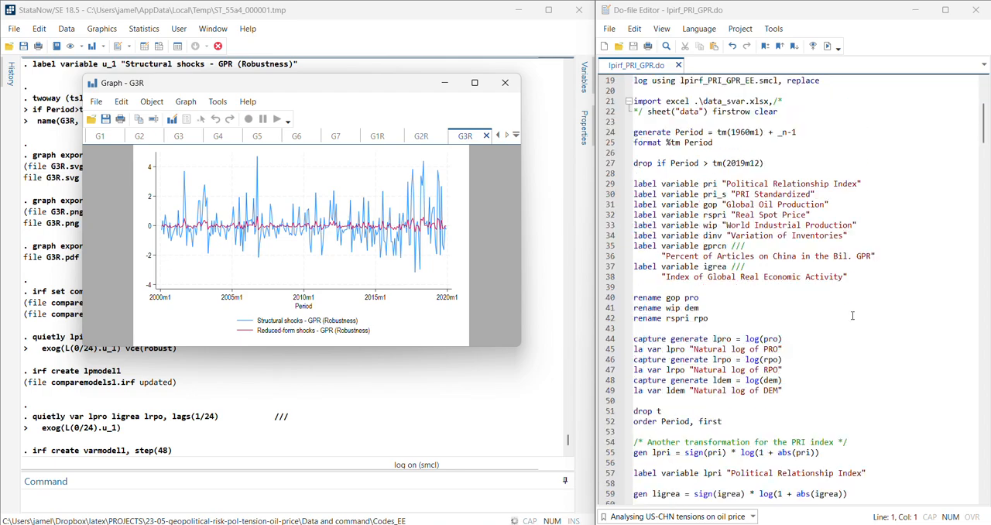
{"action": "scroll", "coordinate": [853, 316], "scroll_direction": "down", "scroll_amount": 20}
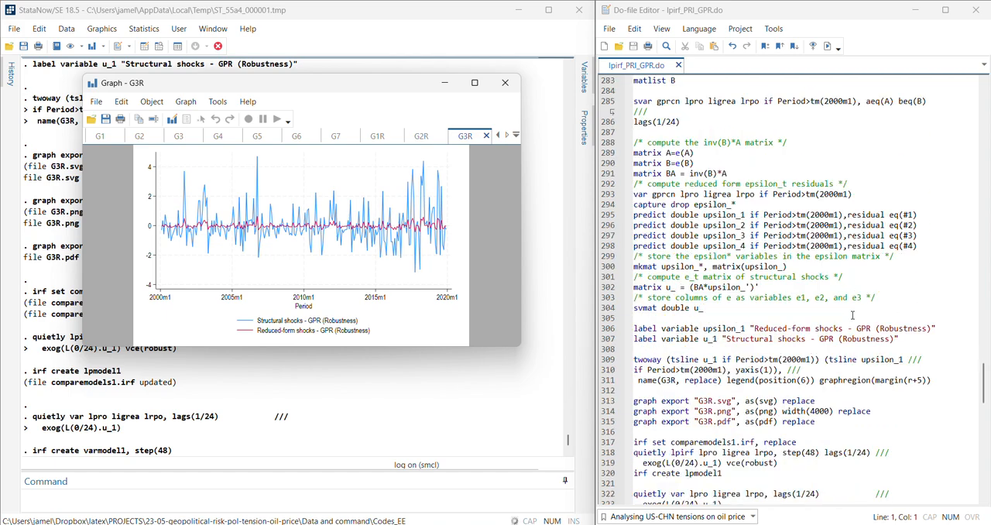
{"action": "scroll", "coordinate": [852, 316], "scroll_direction": "down", "scroll_amount": 14}
{"action": "scroll", "coordinate": [852, 316], "scroll_direction": "down", "scroll_amount": 4}
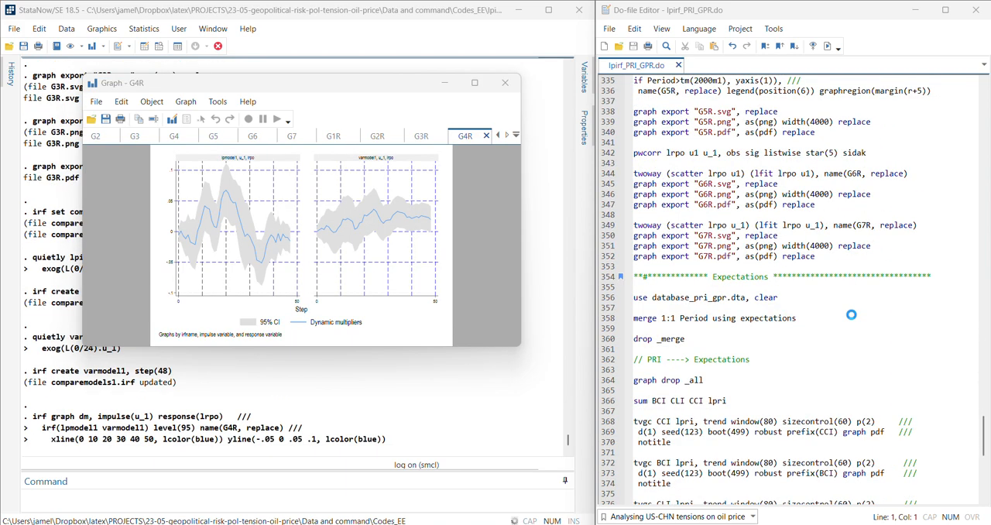
{"action": "scroll", "coordinate": [851, 315], "scroll_direction": "down", "scroll_amount": 4}
{"action": "scroll", "coordinate": [852, 318], "scroll_direction": "down", "scroll_amount": 1}
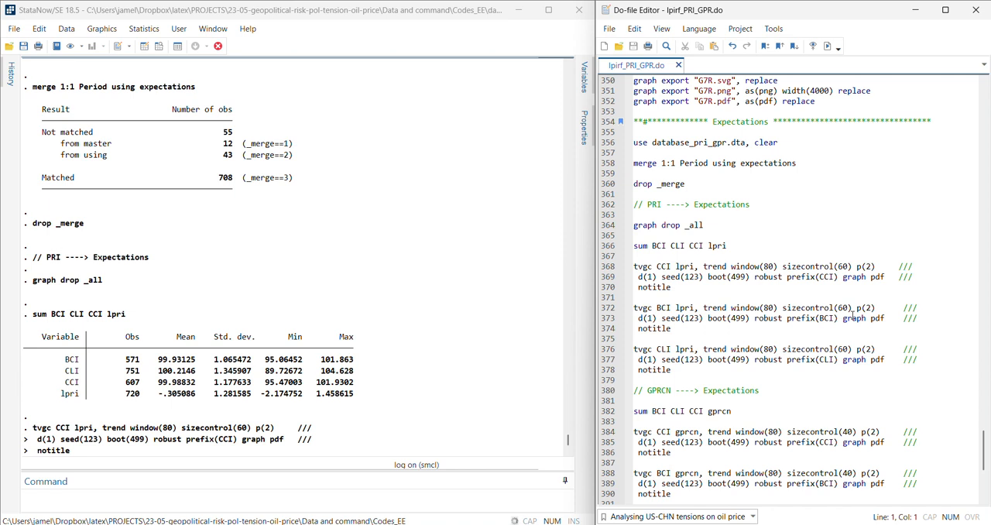
{"action": "scroll", "coordinate": [853, 315], "scroll_direction": "down", "scroll_amount": 6}
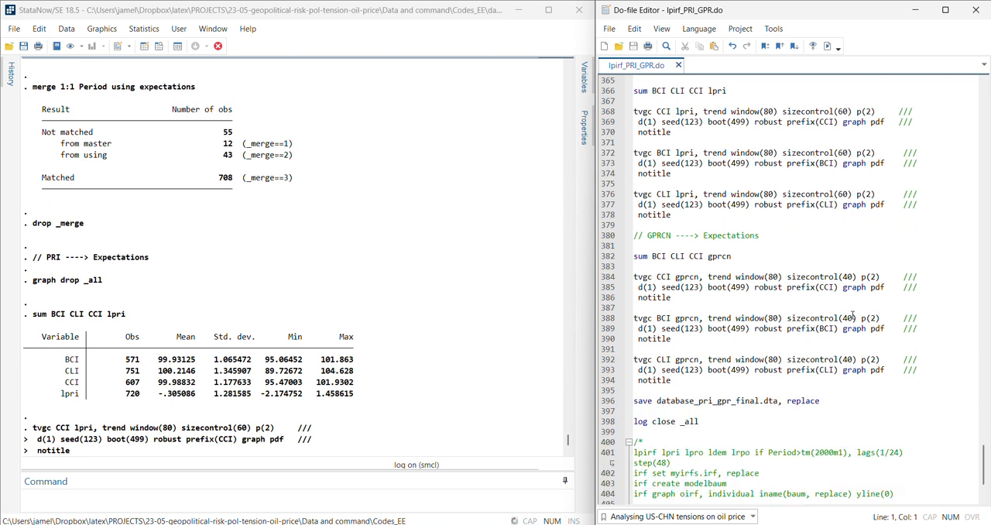
Look at the end of the do-file down to the exit command, then bring the main results window back to the front
{"action": "scroll", "coordinate": [853, 315], "scroll_direction": "down", "scroll_amount": 2}
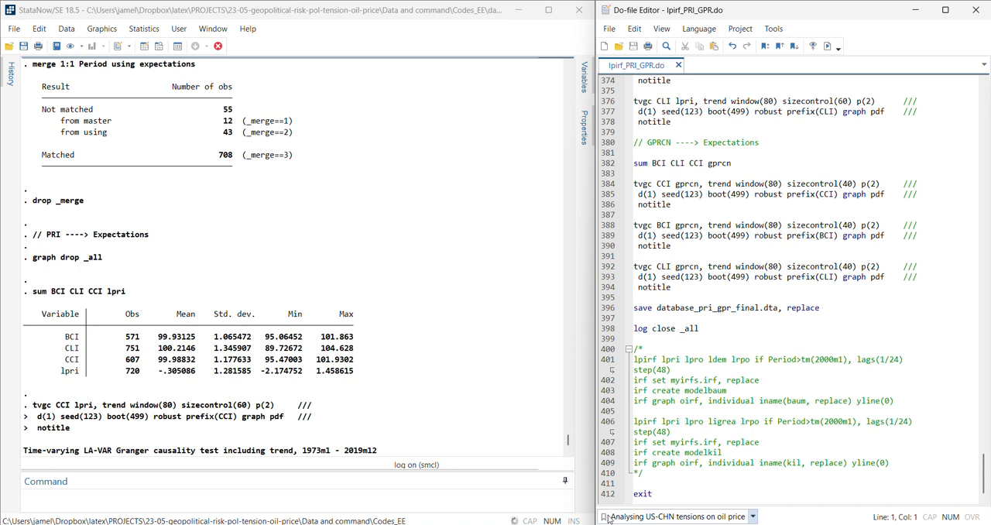
{"action": "mouse_move", "coordinate": [649, 524]}
{"action": "key", "text": "alt+Tab"}
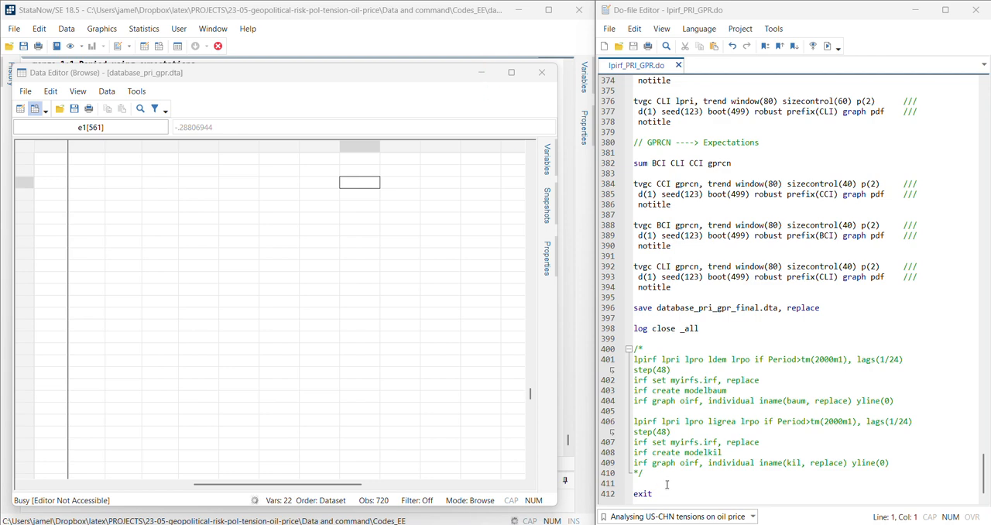
{"action": "left_click", "coordinate": [369, 49]}
{"action": "left_click", "coordinate": [528, 272]}
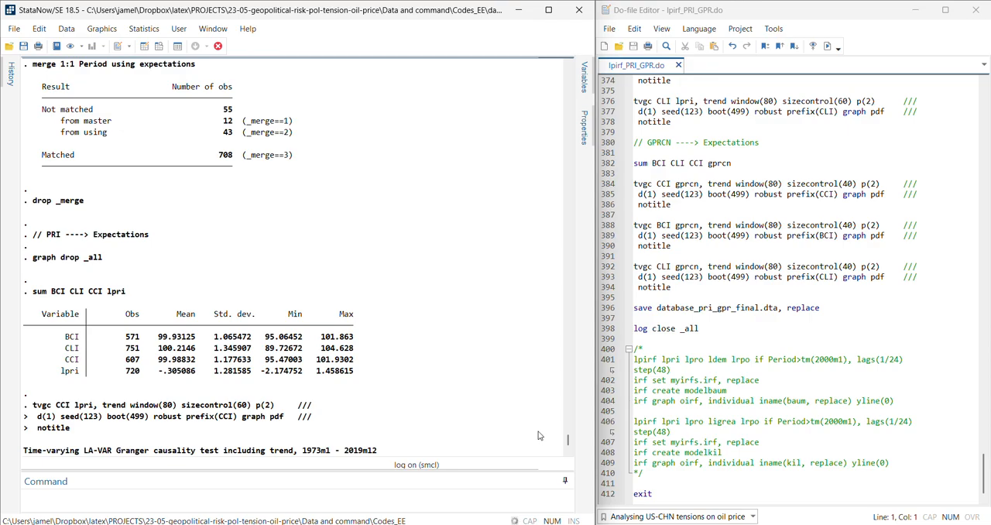
Switch to the ScienceDirect article in the browser and examine Figs. 16 to 19 on COVID-period dynamic multipliers and time-varying Granger causality
{"action": "key", "text": "alt+Tab"}
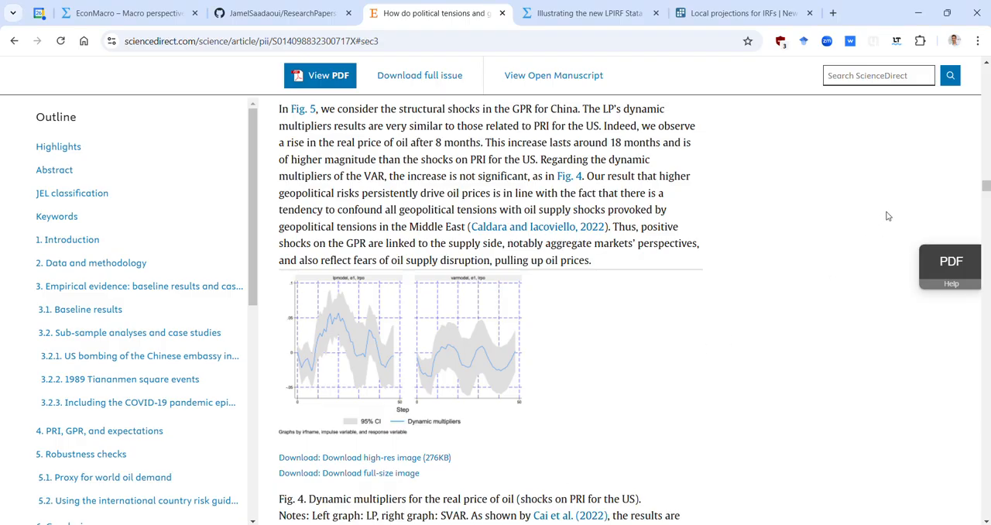
{"action": "left_click_drag", "start_coordinate": [990, 190], "coordinate": [990, 325]}
{"action": "scroll", "coordinate": [878, 321], "scroll_direction": "up", "scroll_amount": 8}
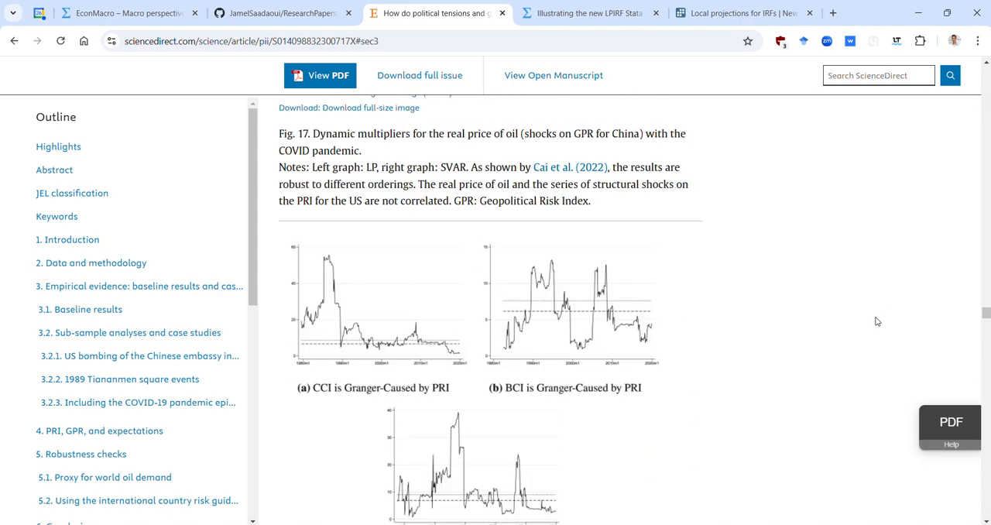
{"action": "scroll", "coordinate": [877, 321], "scroll_direction": "up", "scroll_amount": 6}
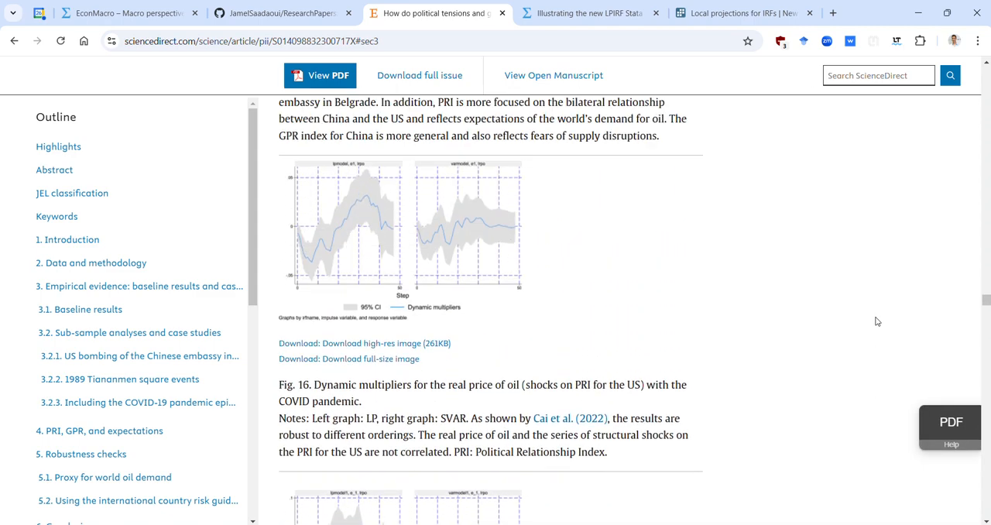
{"action": "scroll", "coordinate": [877, 321], "scroll_direction": "down", "scroll_amount": 3}
{"action": "scroll", "coordinate": [877, 321], "scroll_direction": "down", "scroll_amount": 6}
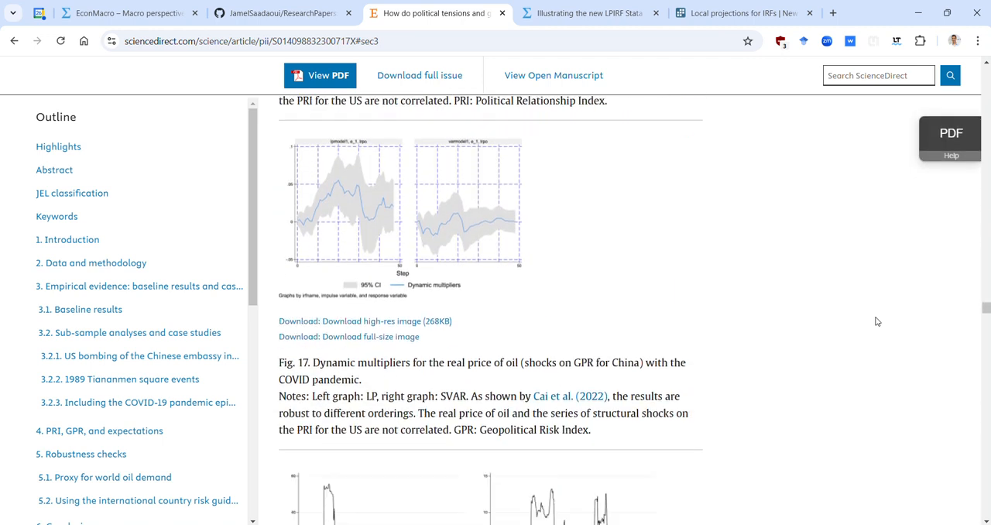
{"action": "scroll", "coordinate": [877, 321], "scroll_direction": "down", "scroll_amount": 1}
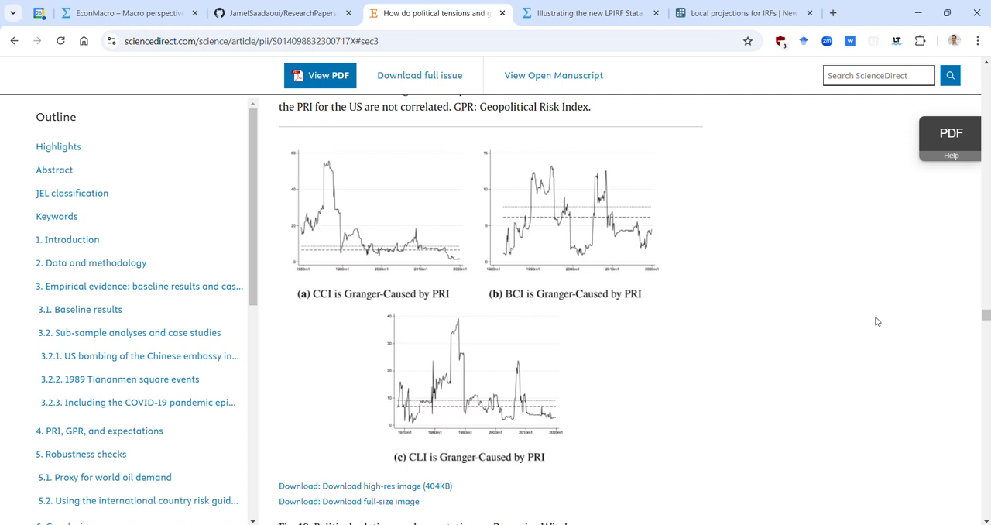
{"action": "scroll", "coordinate": [878, 305], "scroll_direction": "down", "scroll_amount": 5}
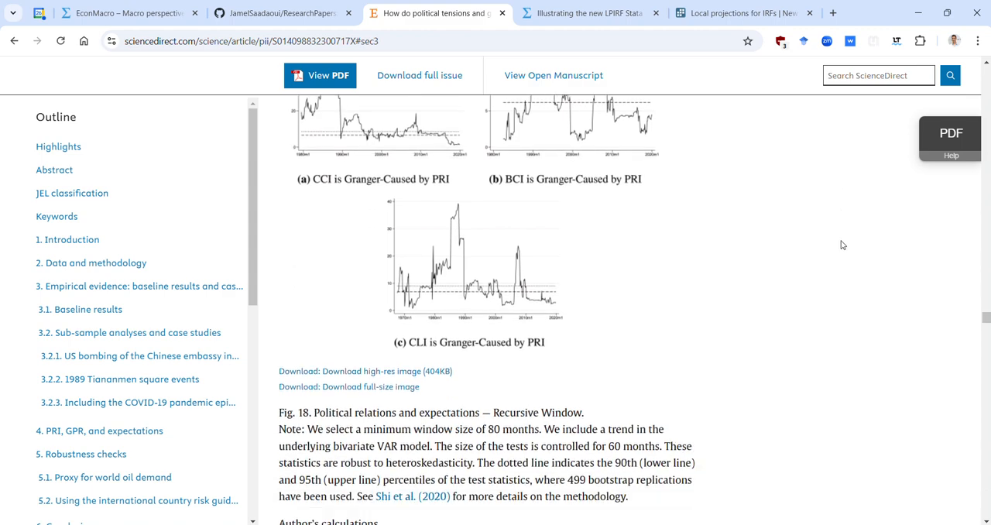
{"action": "scroll", "coordinate": [851, 248], "scroll_direction": "up", "scroll_amount": 5}
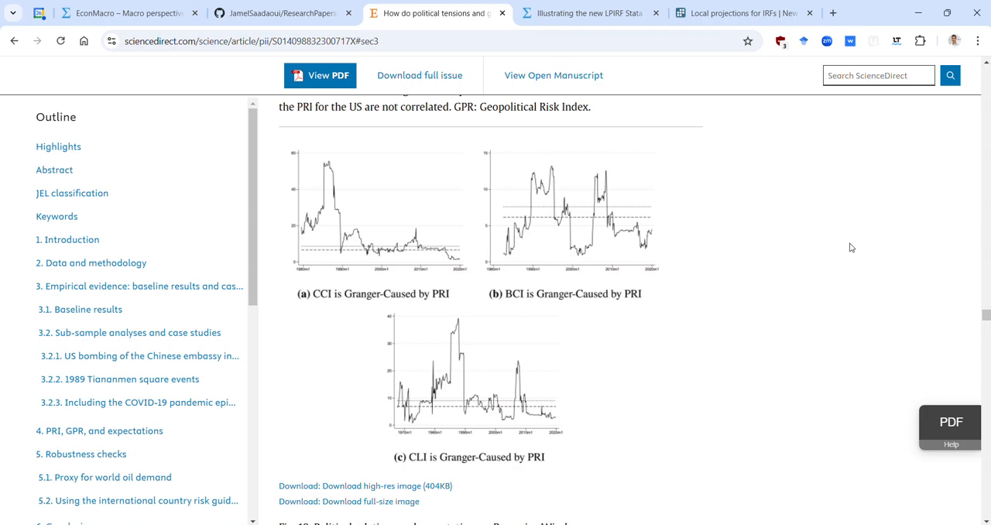
{"action": "scroll", "coordinate": [851, 248], "scroll_direction": "down", "scroll_amount": 10}
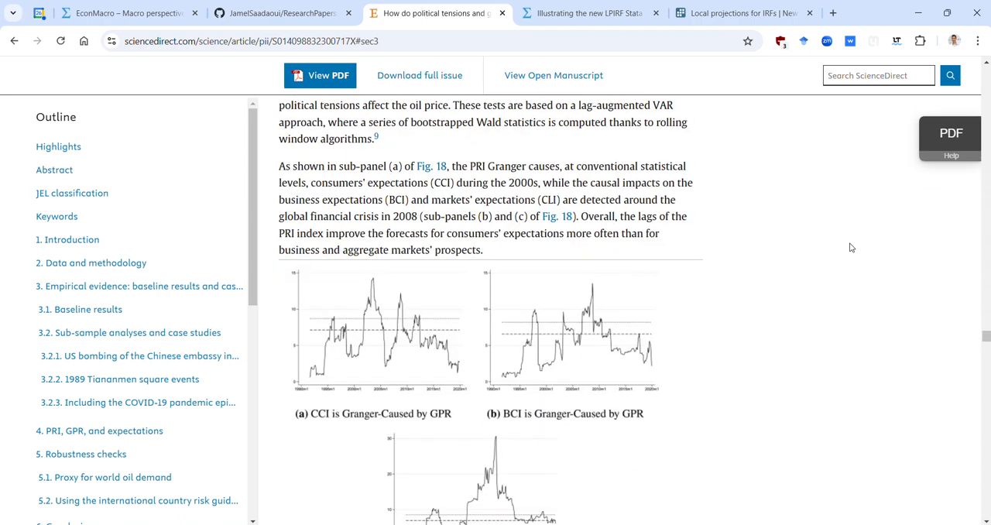
{"action": "scroll", "coordinate": [851, 248], "scroll_direction": "down", "scroll_amount": 2}
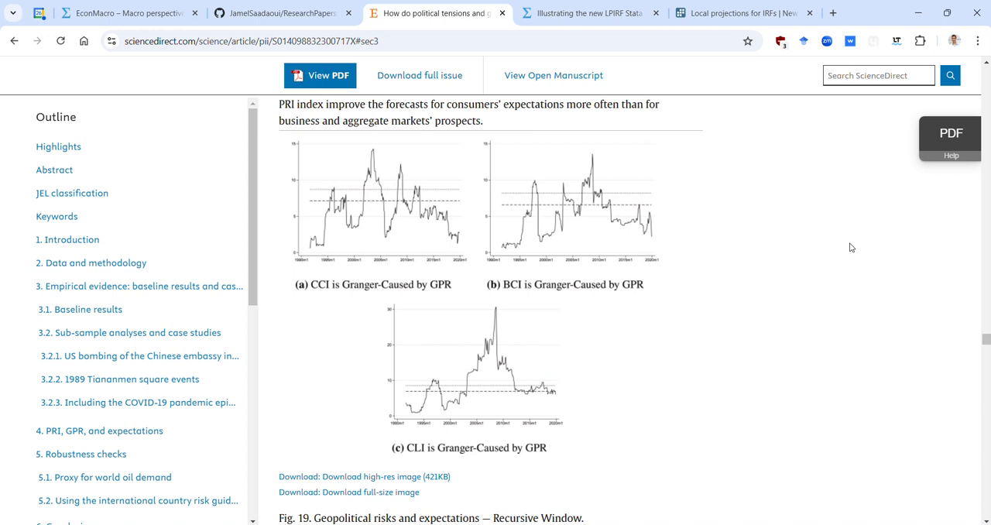
Read the article's section 4, PRI, GPR, and expectations, on the time-varying Granger causality tests and the CCI, BCI and CLI indicators
{"action": "scroll", "coordinate": [852, 256], "scroll_direction": "up", "scroll_amount": 3}
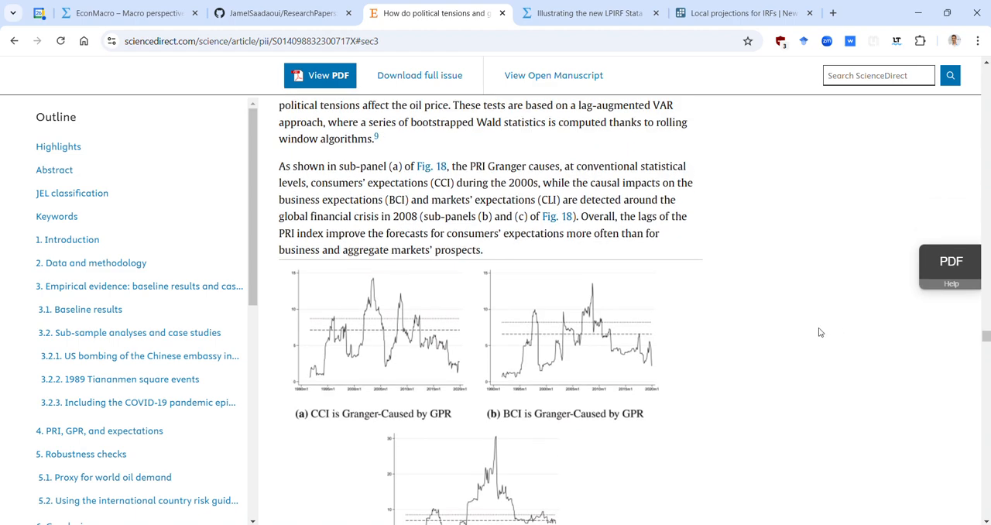
{"action": "scroll", "coordinate": [775, 325], "scroll_direction": "up", "scroll_amount": 5}
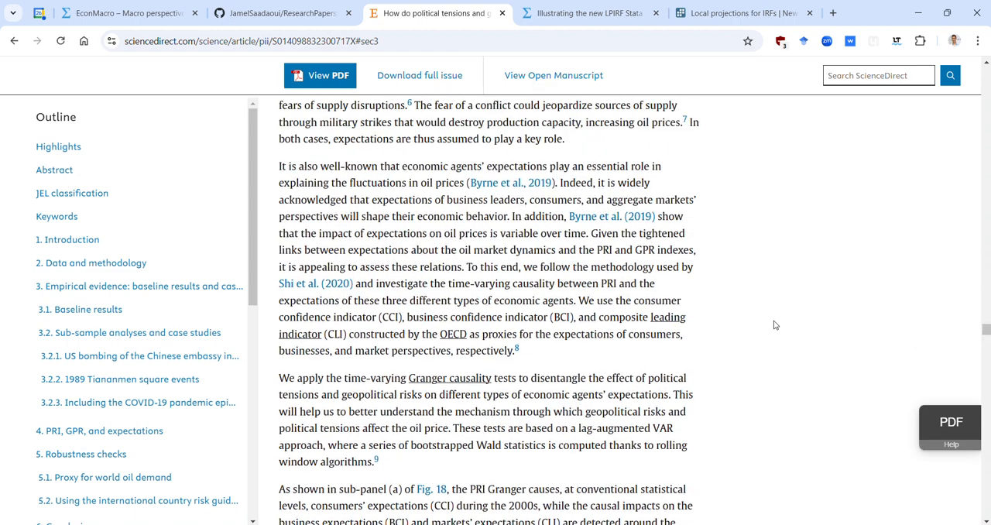
{"action": "scroll", "coordinate": [774, 326], "scroll_direction": "down", "scroll_amount": 3}
{"action": "scroll", "coordinate": [775, 326], "scroll_direction": "up", "scroll_amount": 4}
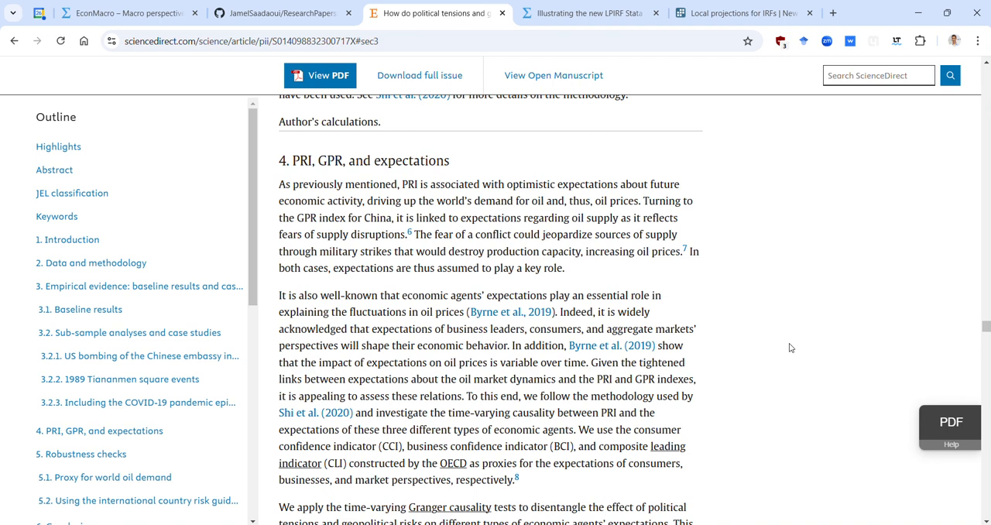
{"action": "scroll", "coordinate": [790, 348], "scroll_direction": "down", "scroll_amount": 3}
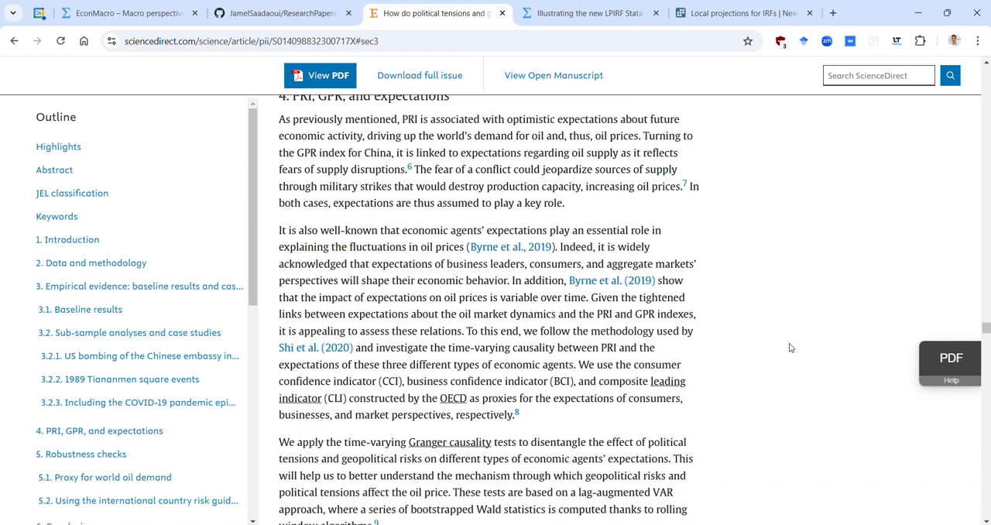
{"action": "scroll", "coordinate": [587, 490], "scroll_direction": "down", "scroll_amount": 1}
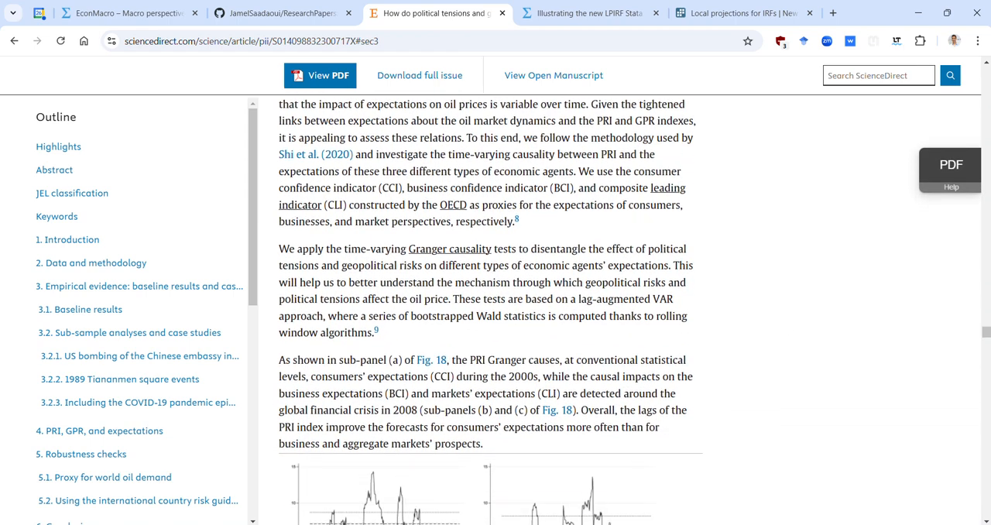
Return to Stata and highlight the boot(499) option and the tvgc command name in the running CCI lpri output
{"action": "left_click", "coordinate": [598, 516]}
{"action": "key", "text": "alt+Tab"}
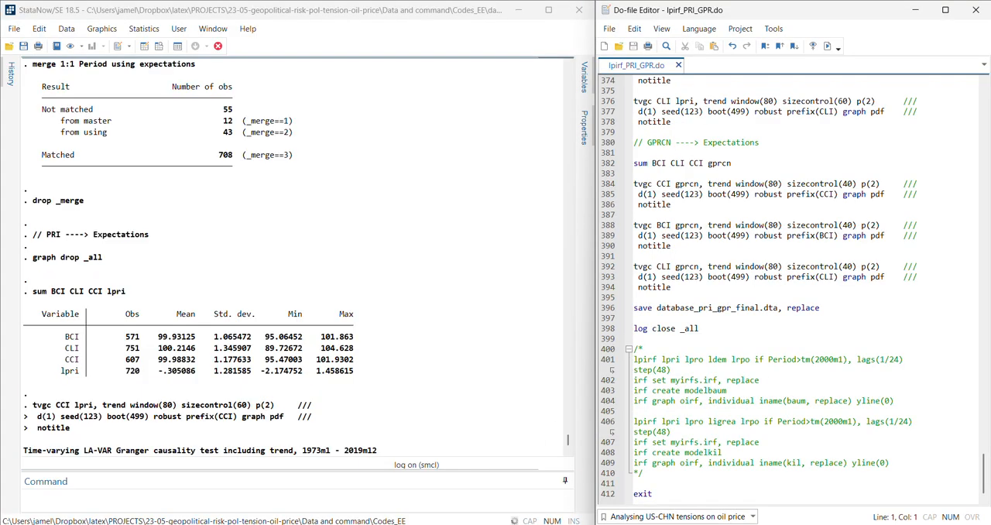
{"action": "left_click", "coordinate": [524, 396]}
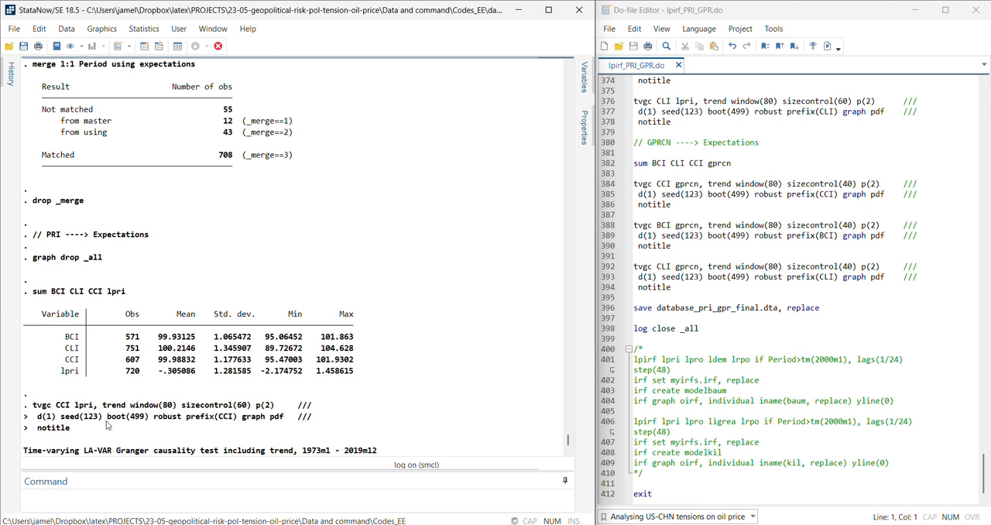
{"action": "left_click_drag", "start_coordinate": [107, 420], "coordinate": [150, 423]}
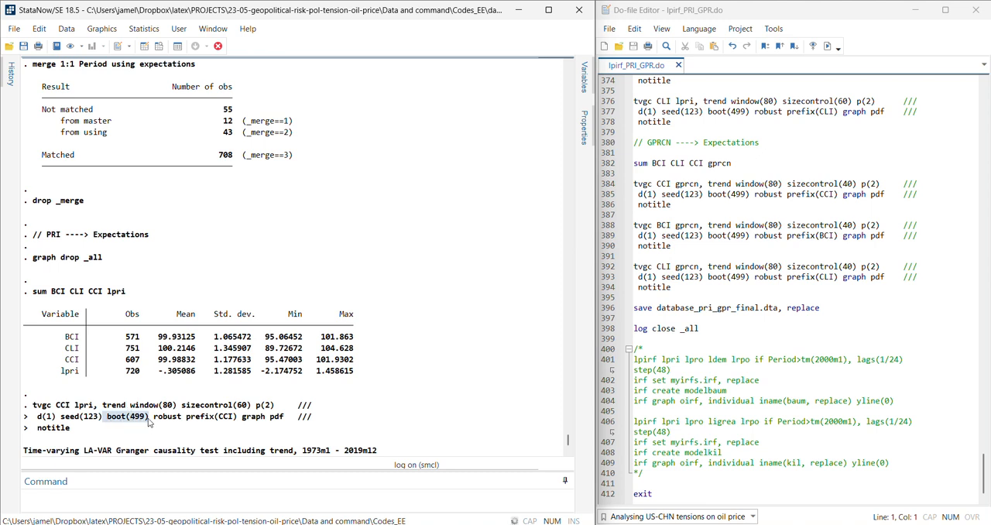
{"action": "left_click", "coordinate": [151, 424]}
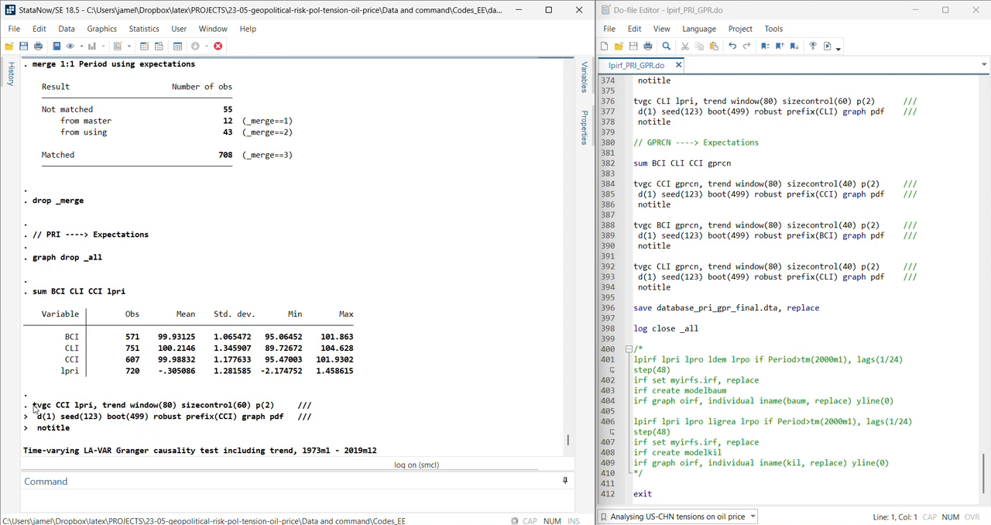
{"action": "left_click_drag", "start_coordinate": [34, 406], "coordinate": [51, 410]}
Bring the main Stata results window back to the front and break the running do-file during the tvgc CCI lpri test
{"action": "left_click", "coordinate": [577, 524]}
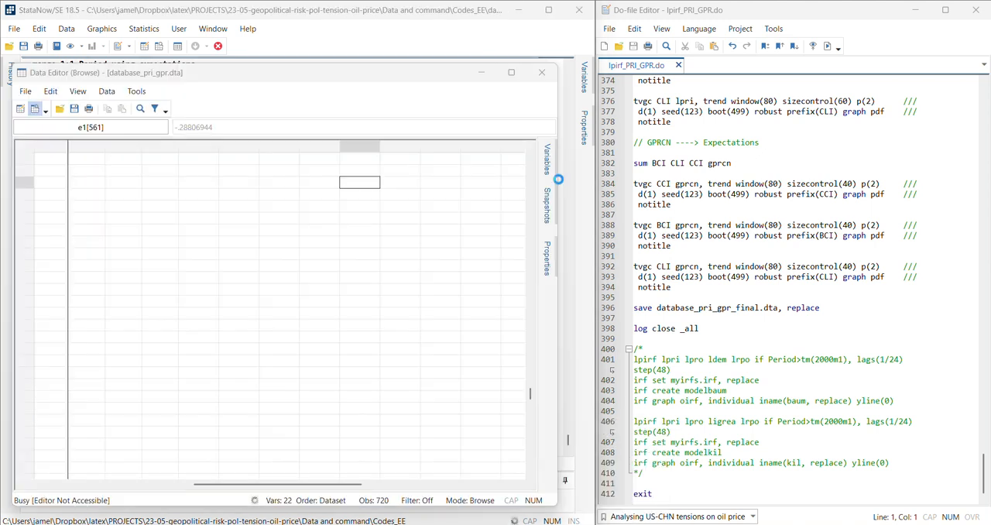
{"action": "left_click", "coordinate": [311, 37]}
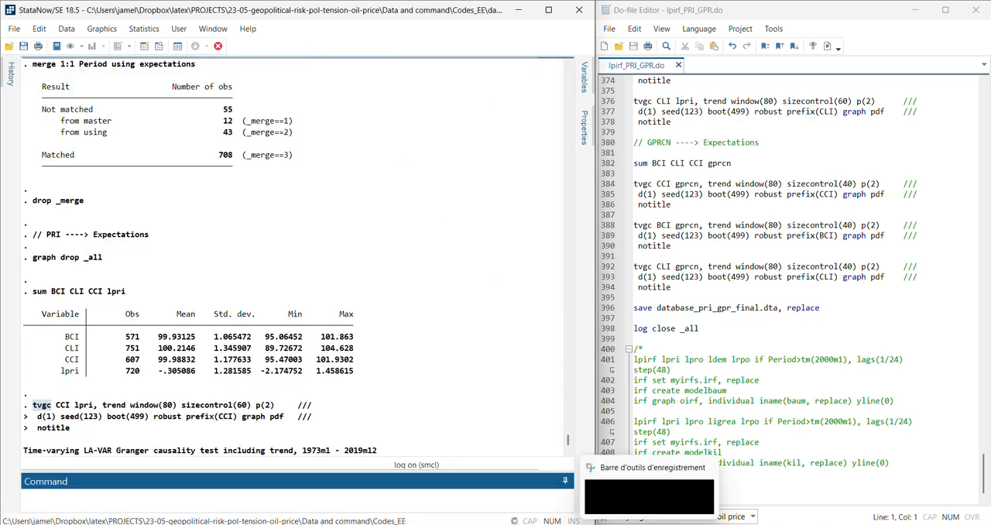
{"action": "mouse_move", "coordinate": [564, 524]}
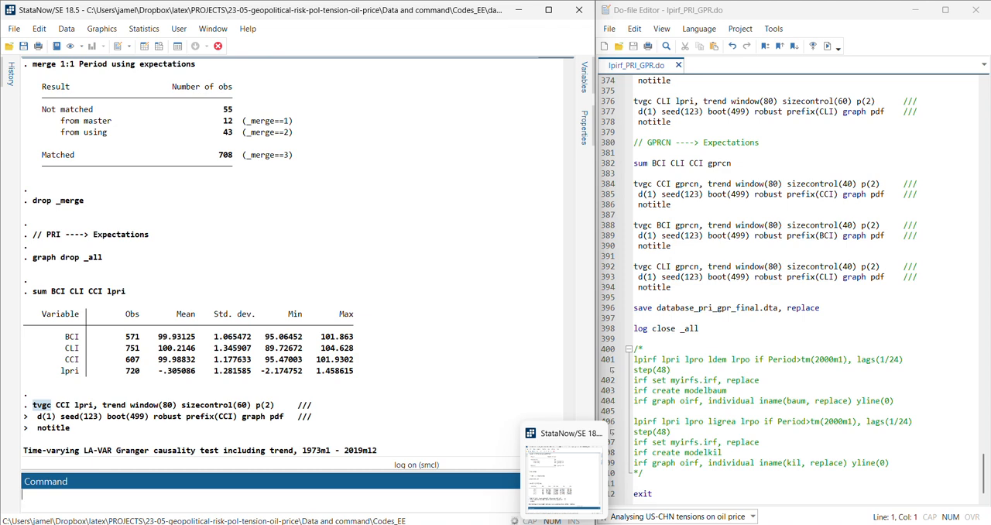
{"action": "left_click", "coordinate": [564, 524]}
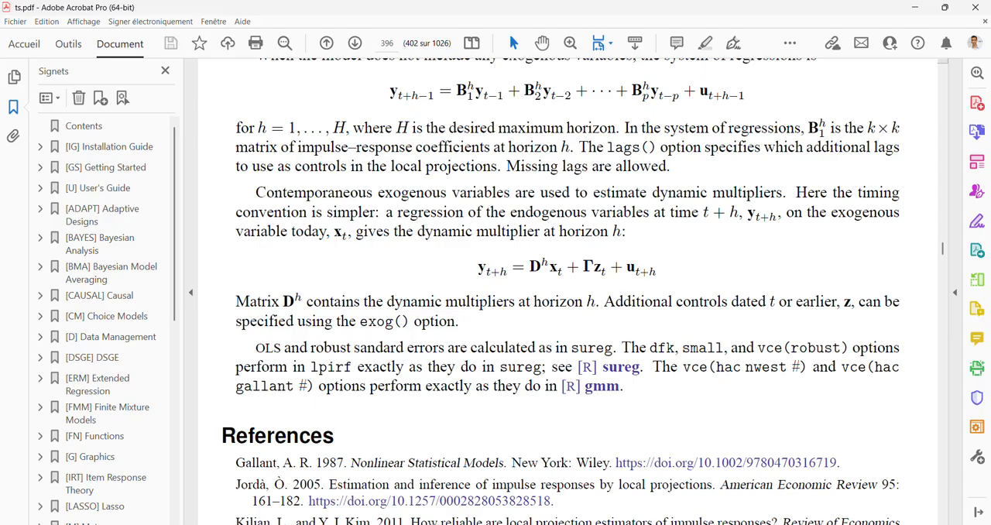
{"action": "left_click", "coordinate": [564, 524]}
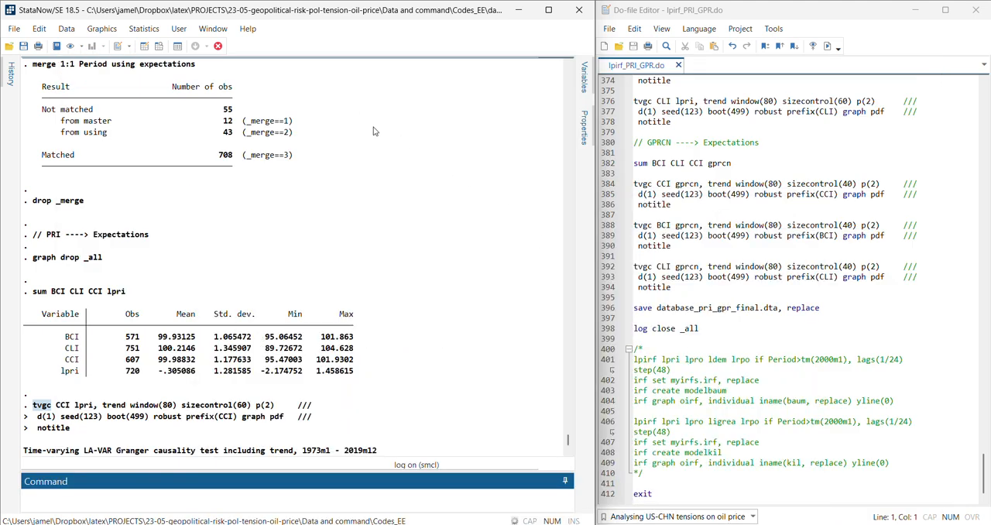
{"action": "left_click", "coordinate": [218, 47]}
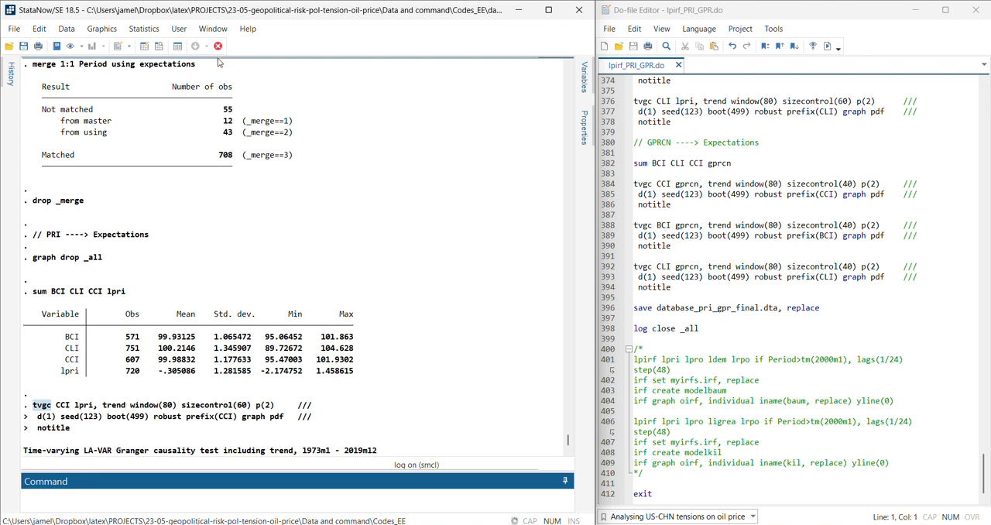
{"action": "left_click", "coordinate": [218, 47]}
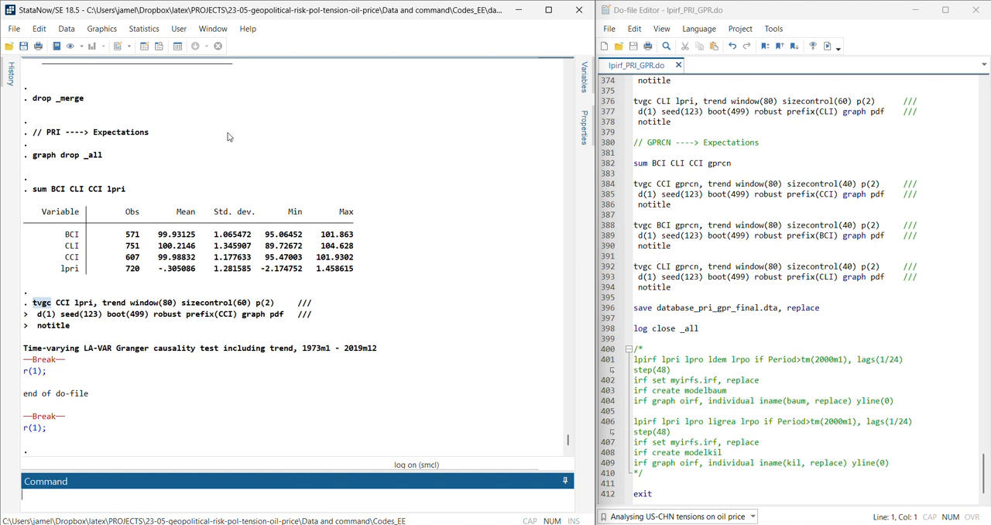
{"action": "scroll", "coordinate": [842, 316], "scroll_direction": "up", "scroll_amount": 2}
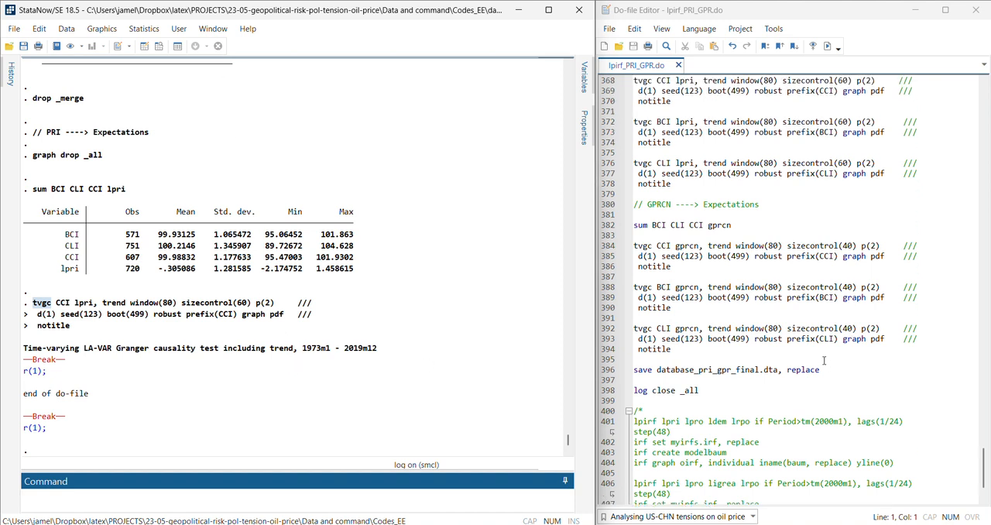
{"action": "left_click_drag", "start_coordinate": [826, 368], "coordinate": [808, 335]}
{"action": "left_click", "coordinate": [677, 359]}
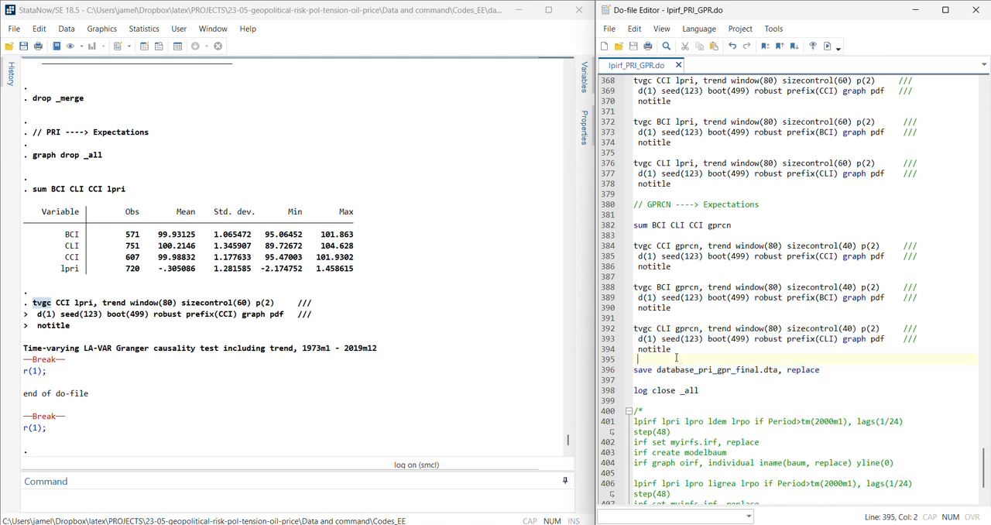
{"action": "left_click_drag", "start_coordinate": [677, 359], "coordinate": [633, 308]}
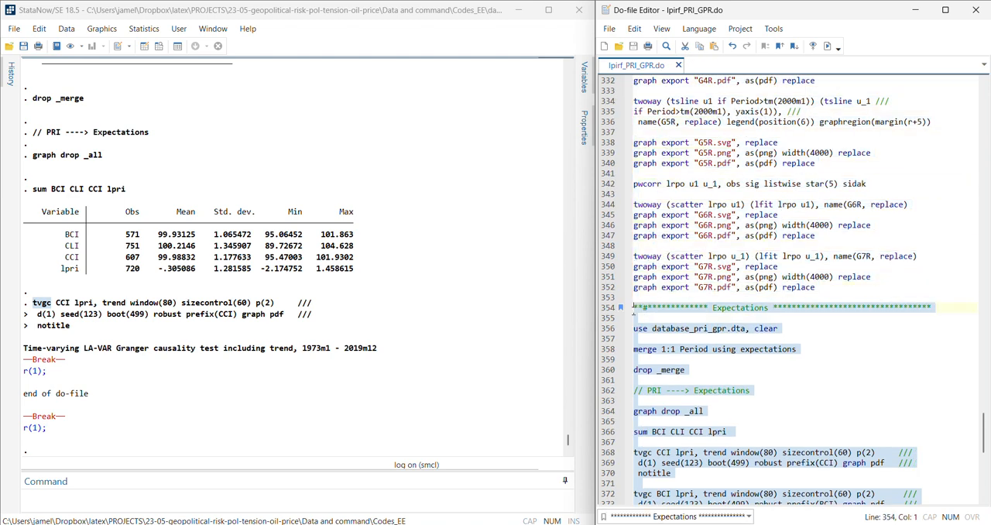
{"action": "right_click", "coordinate": [689, 338]}
{"action": "left_click", "coordinate": [682, 320]}
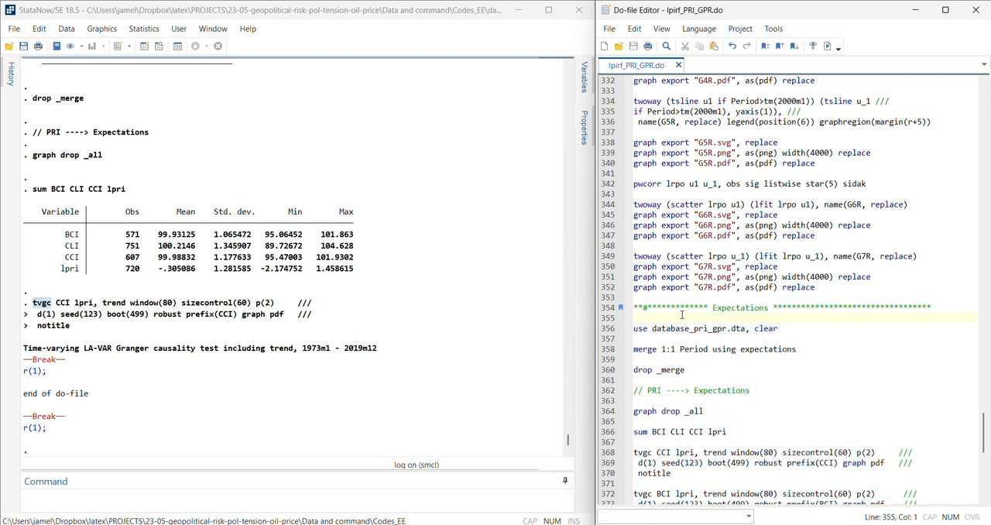
Comment out the do-file's whole Expectations section, from its heading on line 354 through the last tvgc command ending on line 394
{"action": "scroll", "coordinate": [662, 307], "scroll_direction": "down", "scroll_amount": 1}
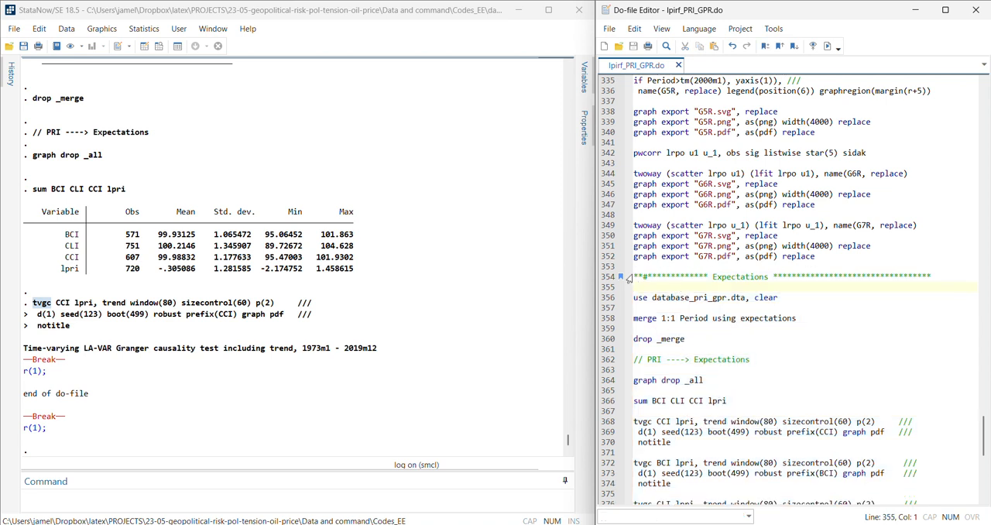
{"action": "left_click_drag", "start_coordinate": [632, 276], "coordinate": [732, 464]}
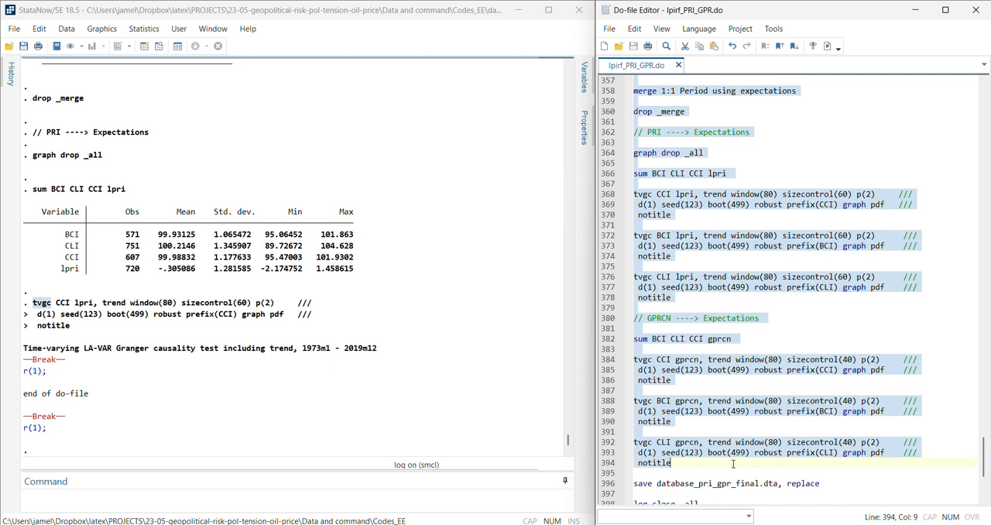
{"action": "key", "text": "ctrl+slash"}
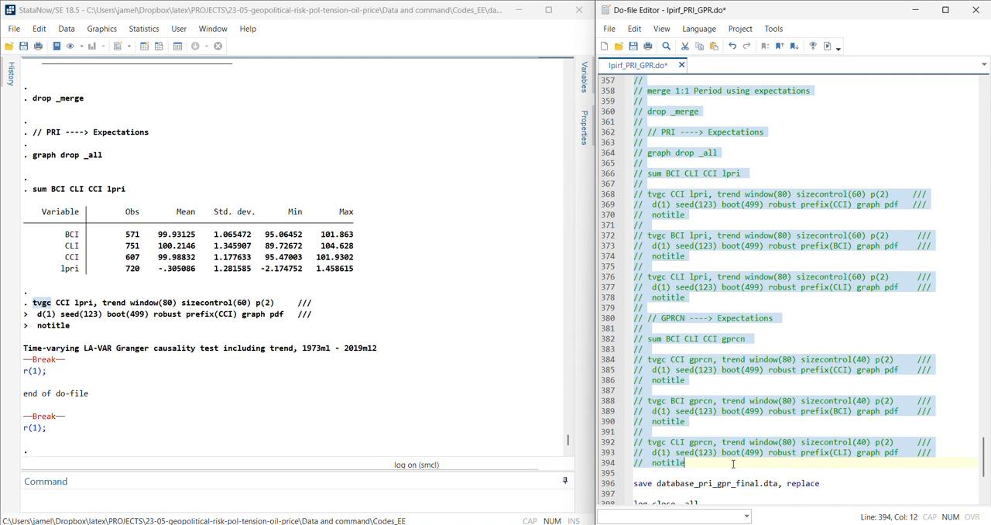
Run the entire lpirf_PRI_GPR.do file from start to finish and bring the main results window to the front
{"action": "key", "text": "ctrl+a"}
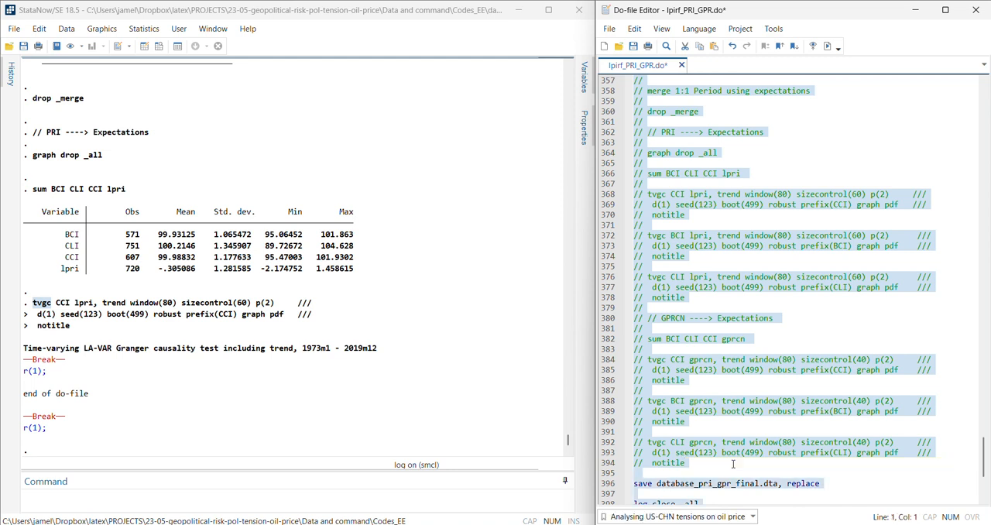
{"action": "key", "text": "ctrl+d"}
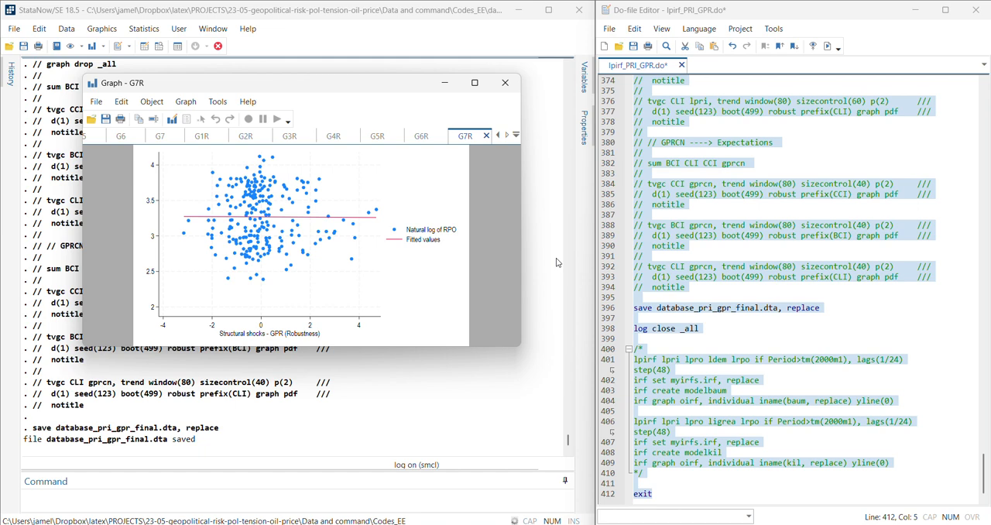
{"action": "left_click", "coordinate": [556, 263]}
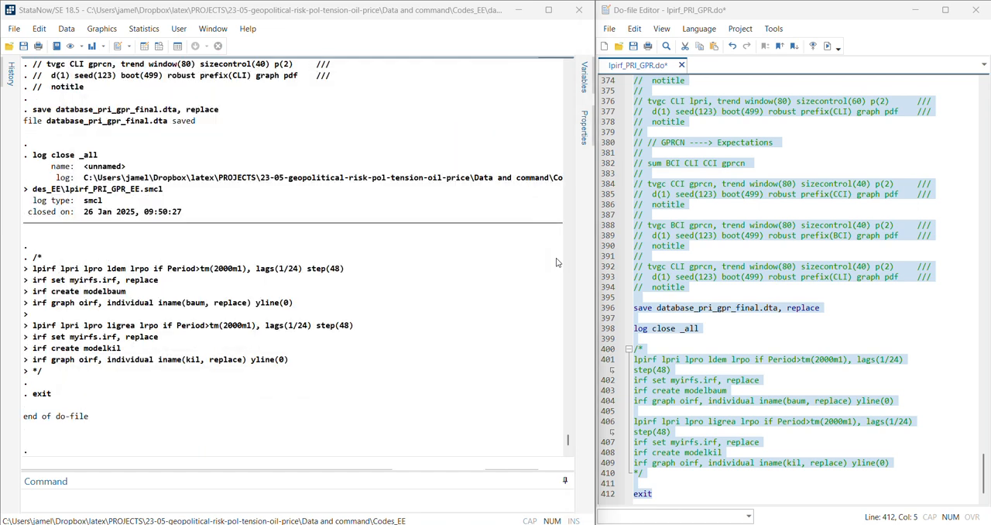
Switch to the Codes_EE folder in File Explorer, sort it by newest modification date, and open the lpirf_PRI_GPR_EE.smcl log
{"action": "mouse_move", "coordinate": [493, 524]}
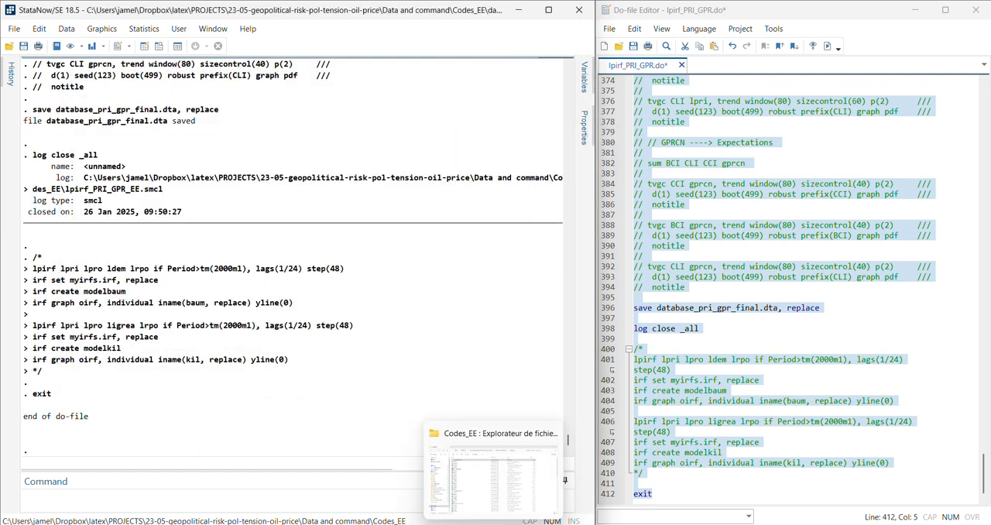
{"action": "left_click", "coordinate": [564, 480]}
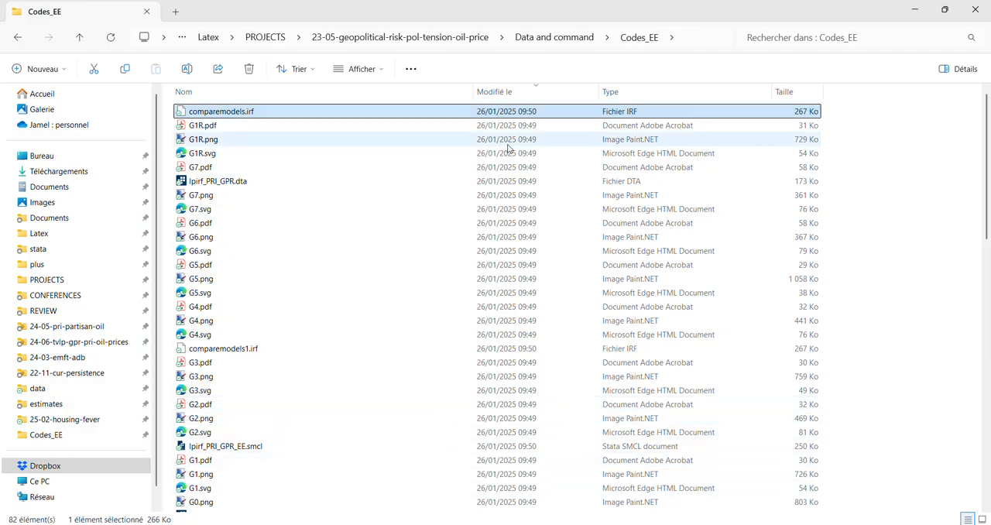
{"action": "left_click", "coordinate": [533, 93]}
{"action": "left_click", "coordinate": [533, 96]}
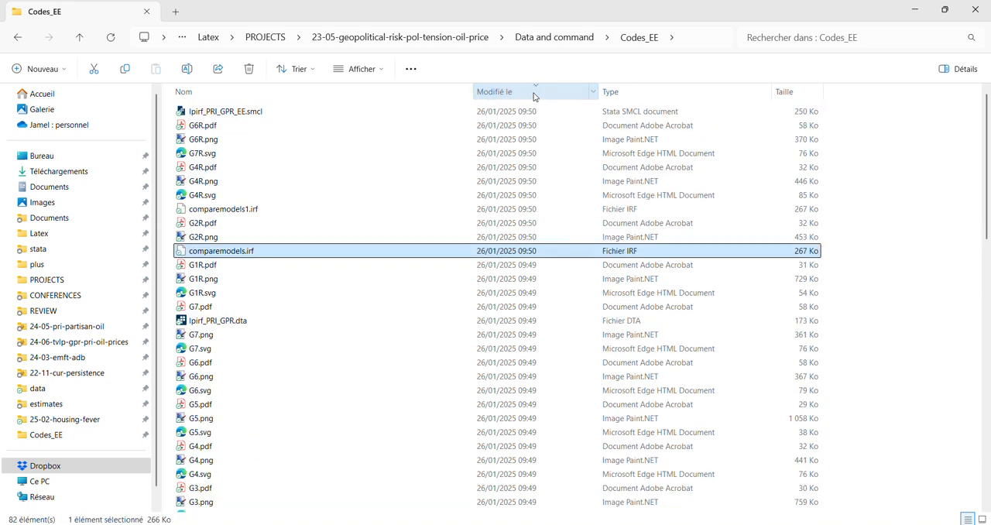
{"action": "left_click", "coordinate": [327, 111]}
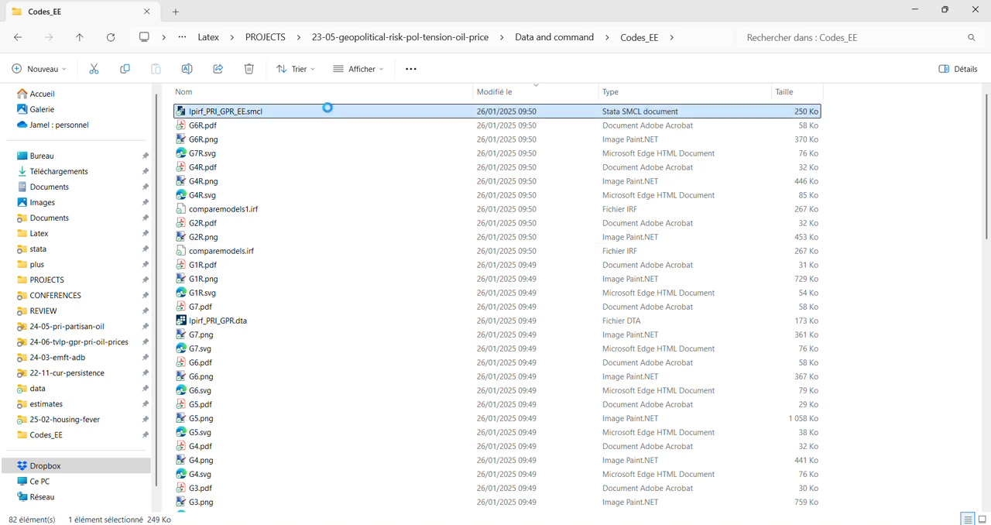
{"action": "double_click", "coordinate": [327, 111]}
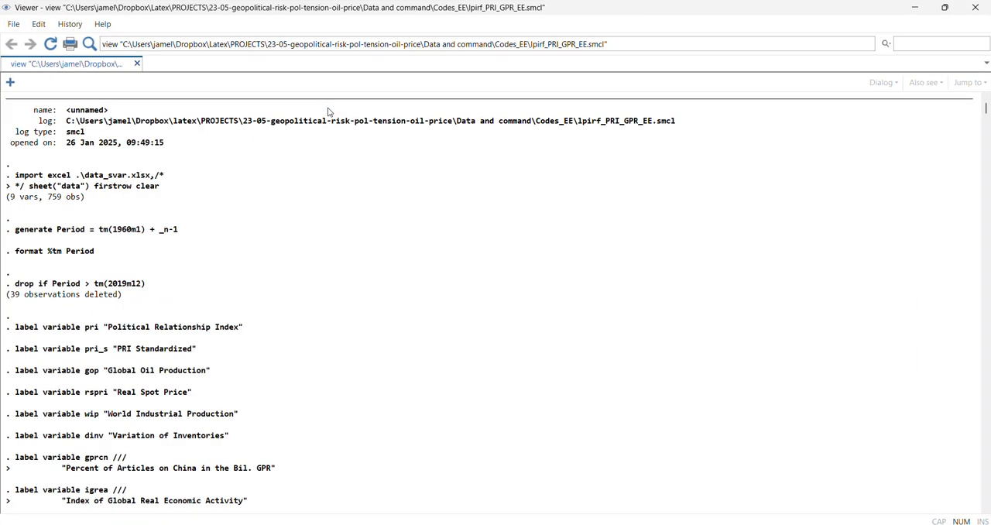
Review the log's summary statistics, SVAR, VAR and local projection output through its closing lines, and close the Viewer
{"action": "scroll", "coordinate": [662, 254], "scroll_direction": "down", "scroll_amount": 20}
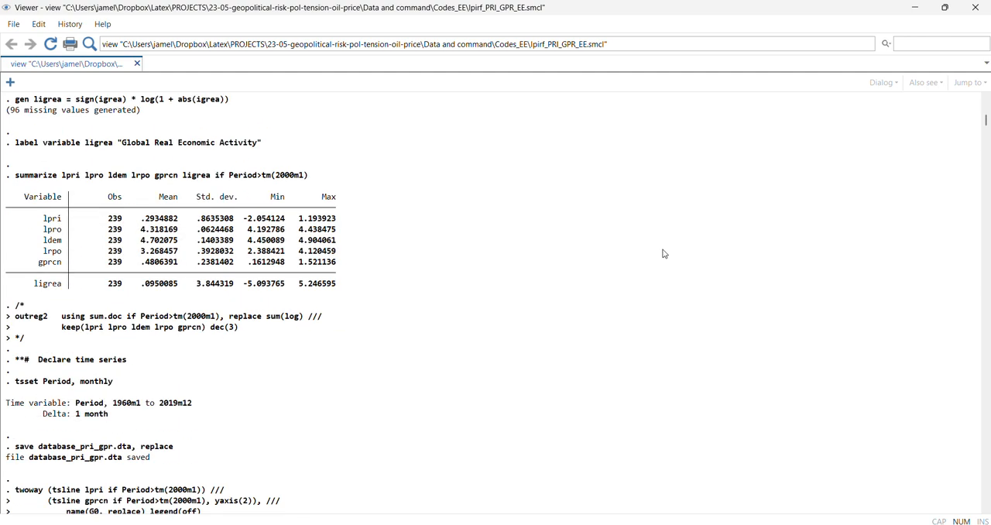
{"action": "scroll", "coordinate": [662, 254], "scroll_direction": "down", "scroll_amount": 20}
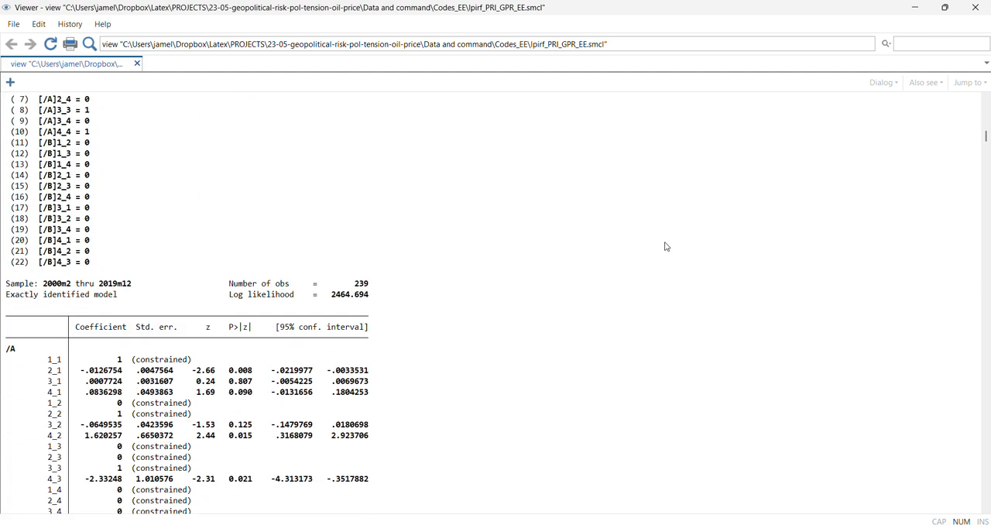
{"action": "scroll", "coordinate": [666, 246], "scroll_direction": "down", "scroll_amount": 15}
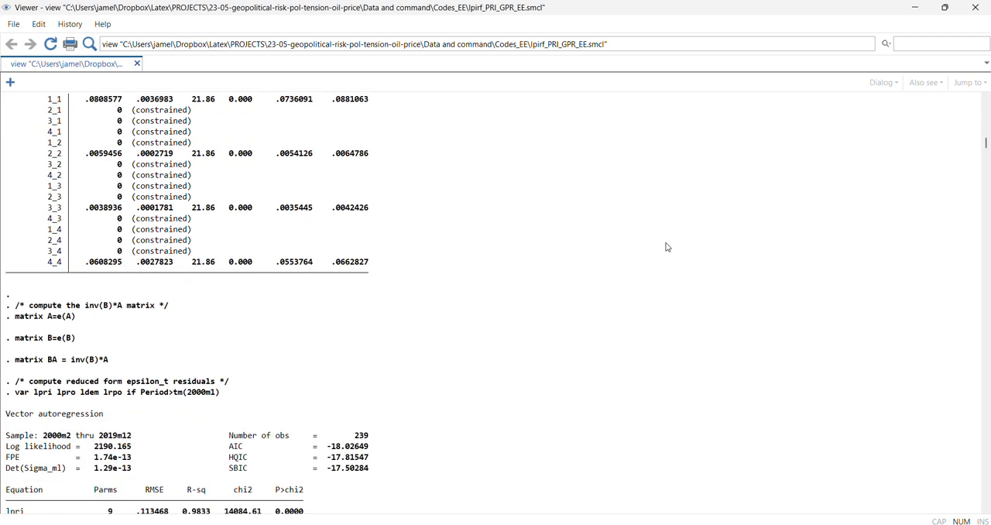
{"action": "scroll", "coordinate": [667, 246], "scroll_direction": "down", "scroll_amount": 20}
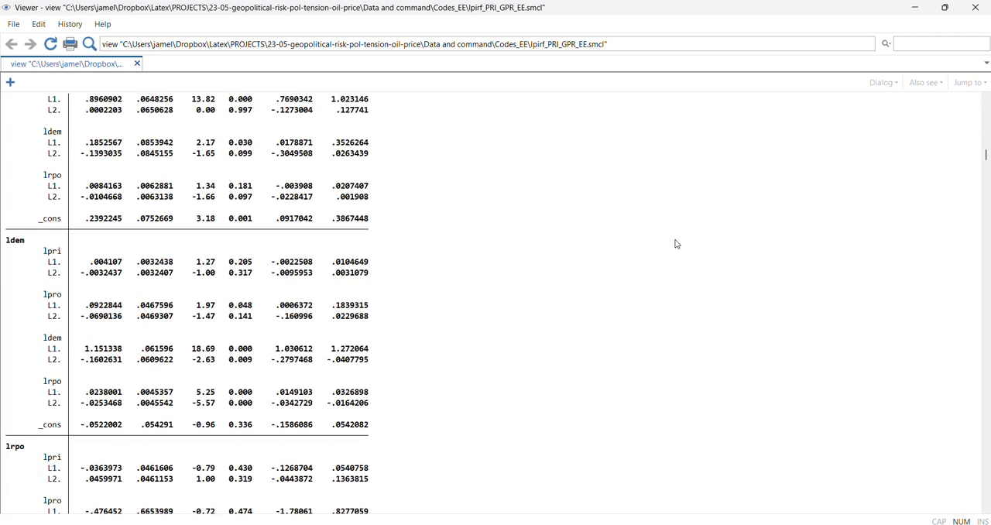
{"action": "scroll", "coordinate": [675, 244], "scroll_direction": "down", "scroll_amount": 20}
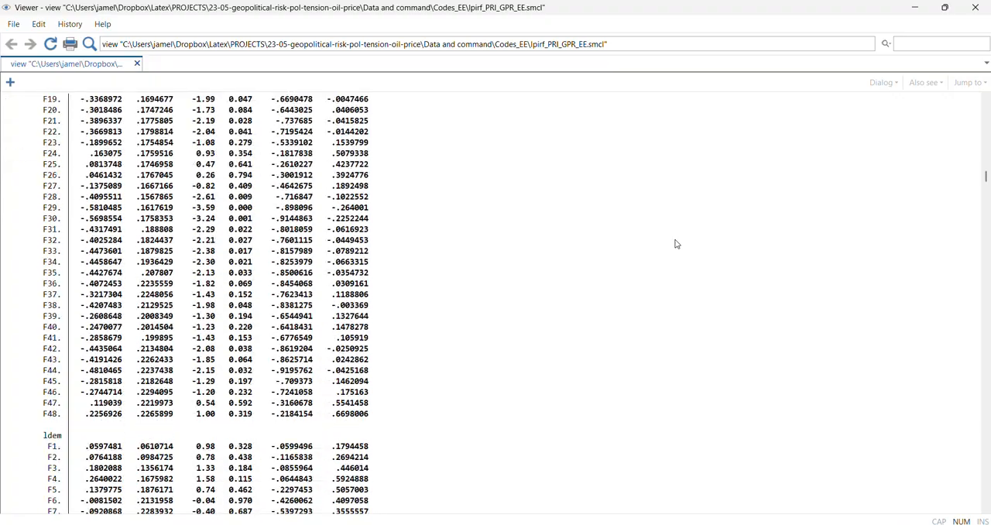
{"action": "scroll", "coordinate": [675, 244], "scroll_direction": "down", "scroll_amount": 20}
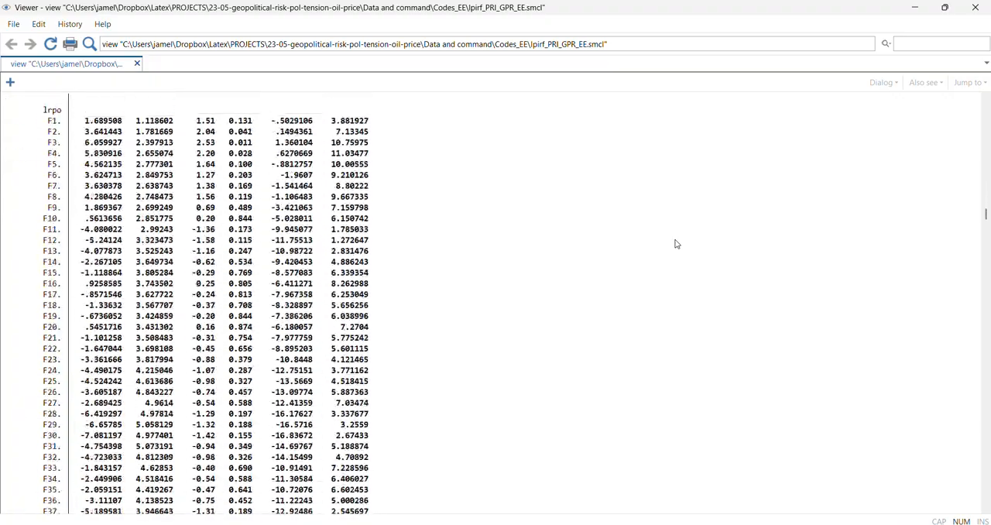
{"action": "left_click_drag", "start_coordinate": [987, 214], "coordinate": [975, 516]}
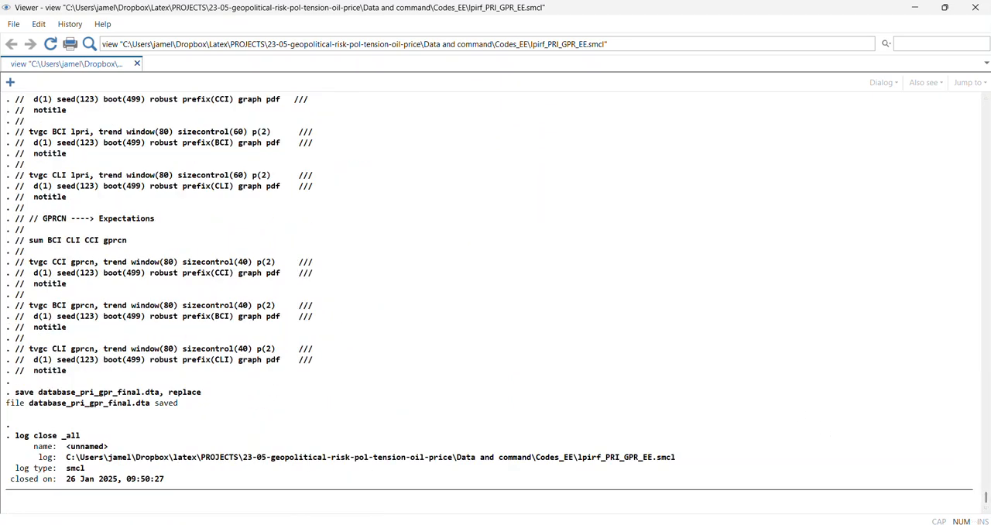
{"action": "left_click", "coordinate": [978, 8]}
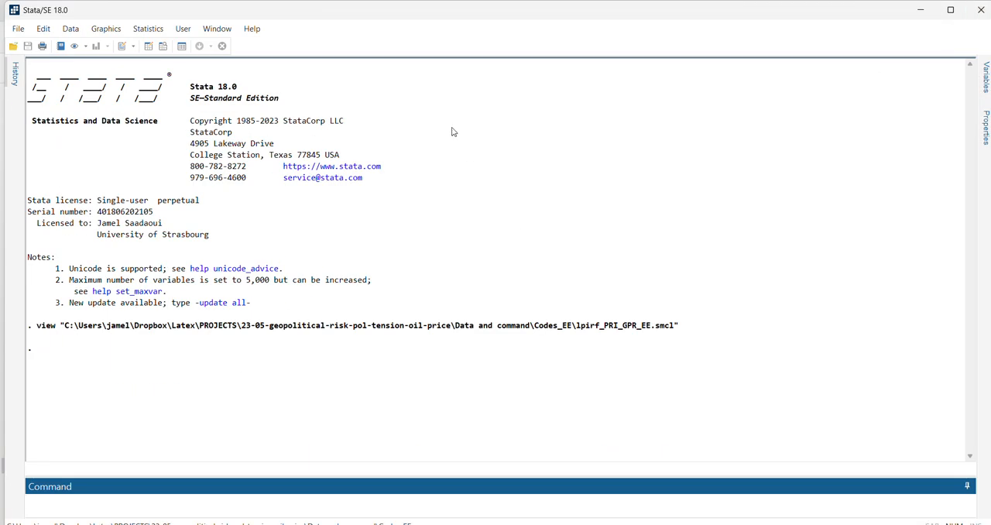
Switch to the browser and examine the introduction and contact links on the EconMacro home page
{"action": "mouse_move", "coordinate": [508, 524]}
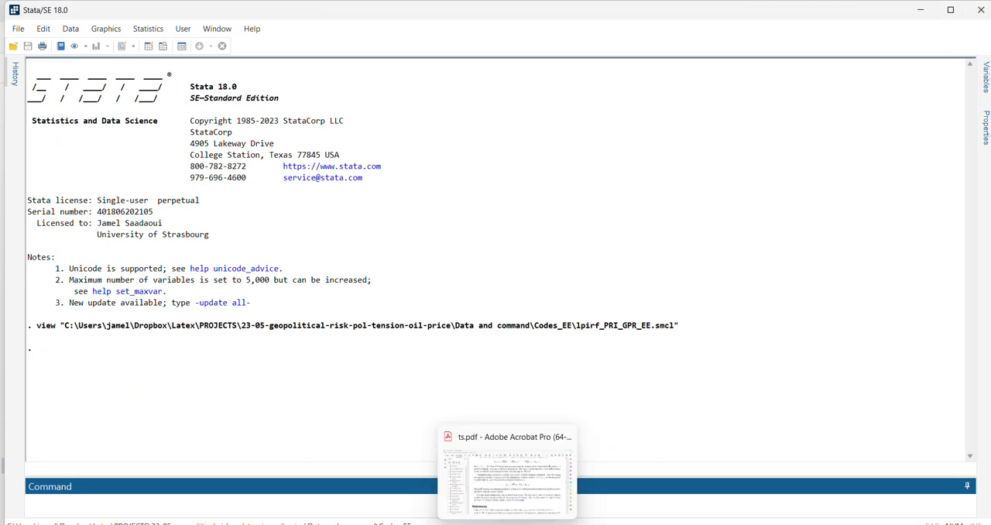
{"action": "left_click", "coordinate": [458, 524]}
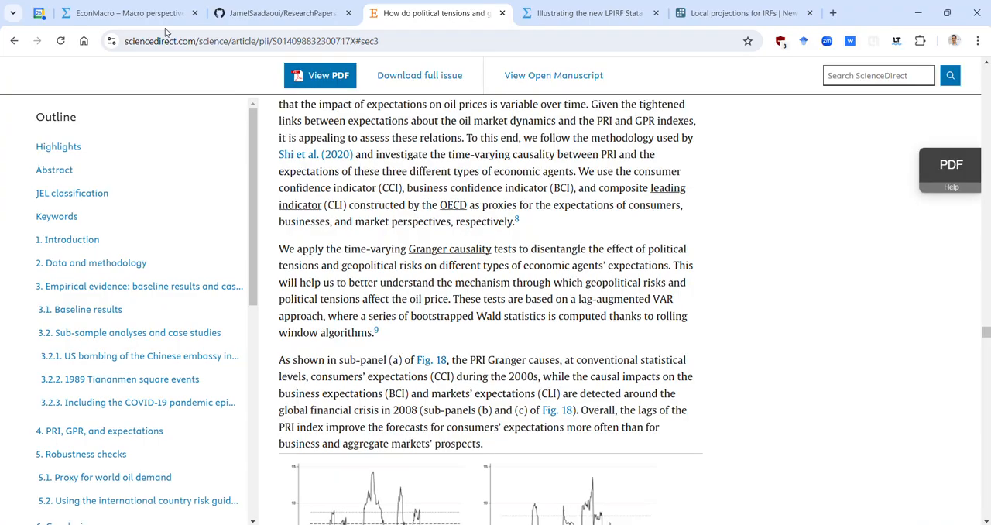
{"action": "left_click", "coordinate": [151, 15]}
{"action": "scroll", "coordinate": [179, 192], "scroll_direction": "up", "scroll_amount": 7}
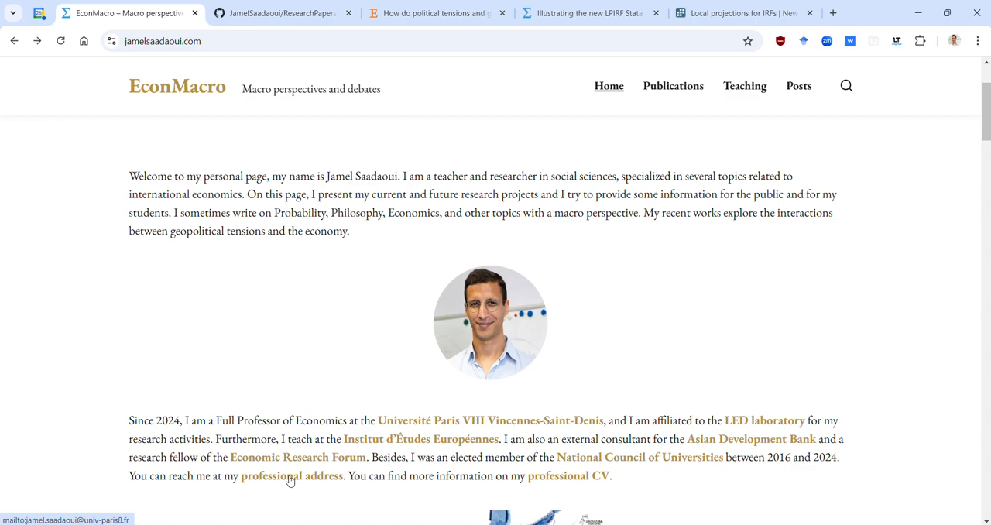
Review section 4, PRI, GPR, and expectations, in the ScienceDirect article and return to the EconMacro home page
{"action": "left_click", "coordinate": [382, 17]}
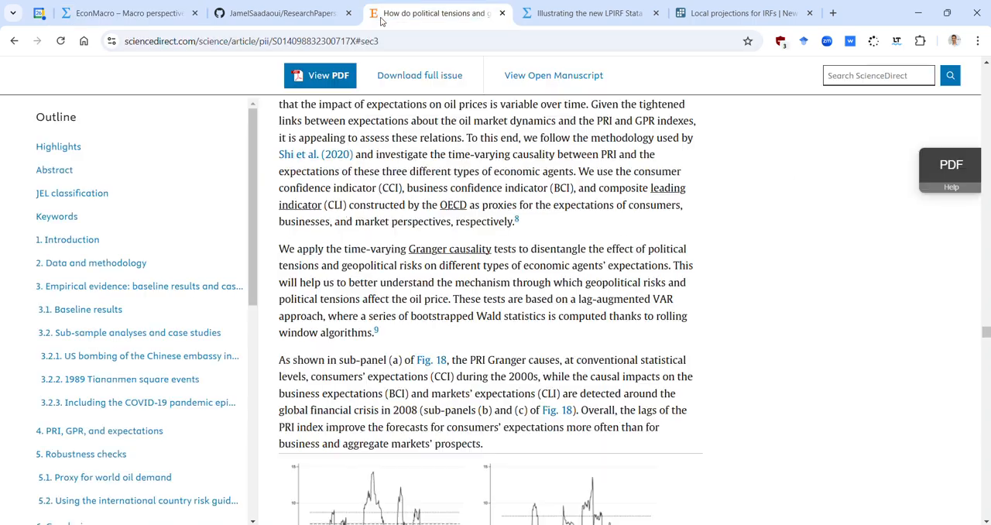
{"action": "scroll", "coordinate": [417, 203], "scroll_direction": "up", "scroll_amount": 3}
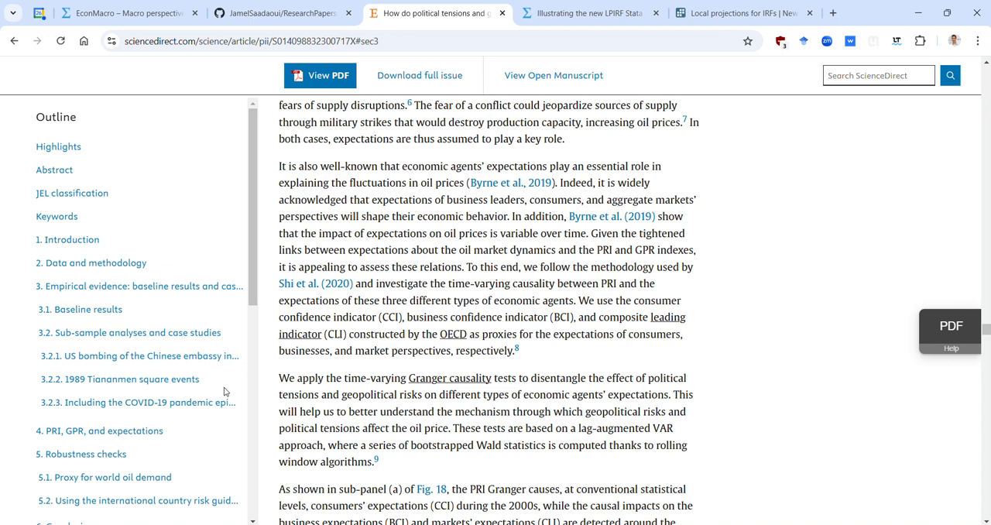
{"action": "left_click", "coordinate": [147, 436]}
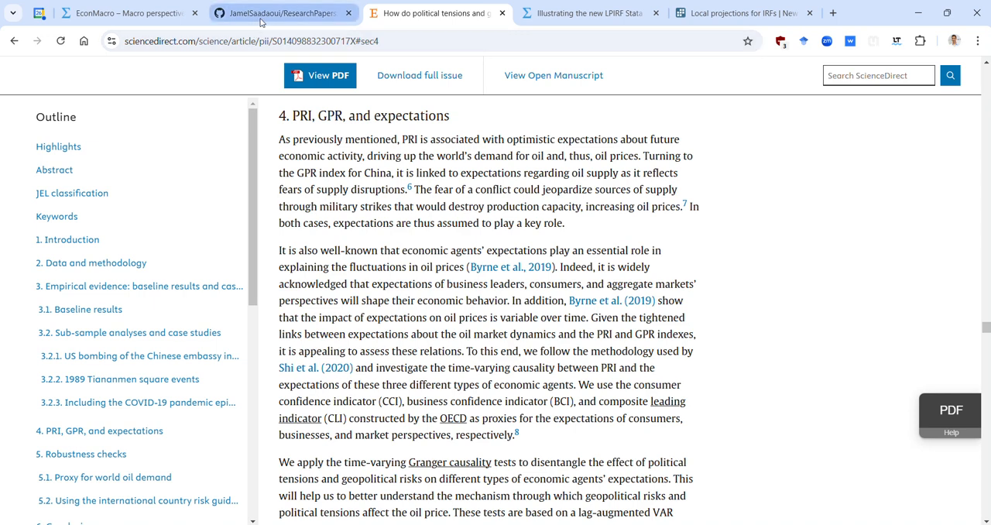
{"action": "mouse_move", "coordinate": [261, 21]}
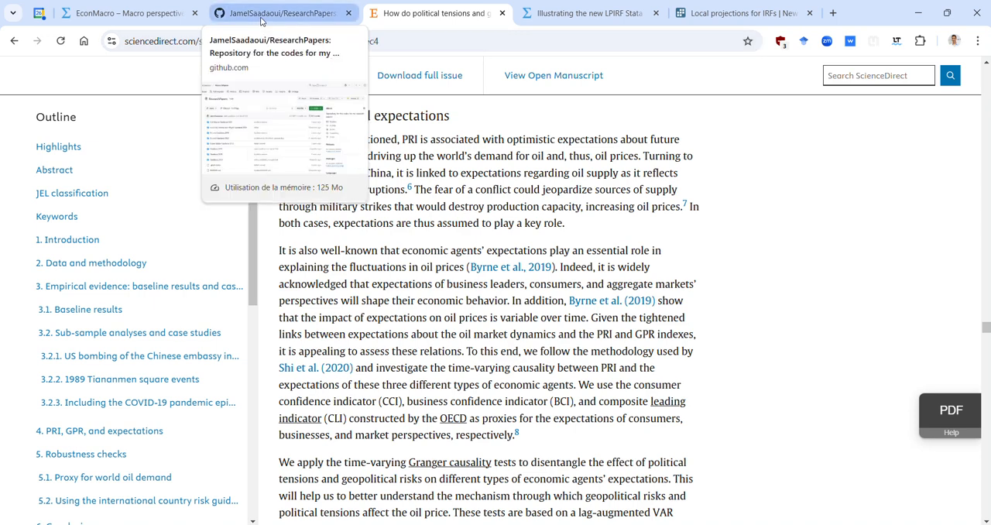
{"action": "left_click", "coordinate": [167, 16]}
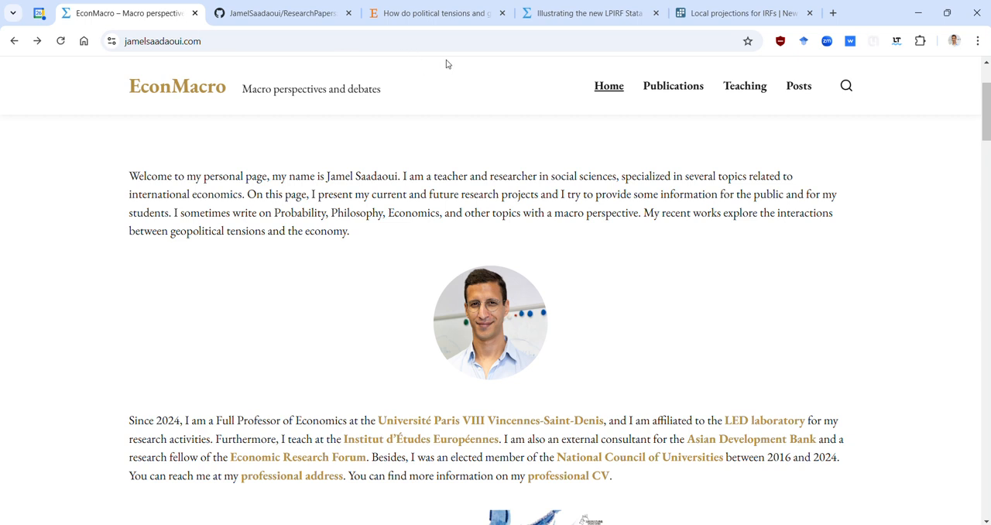